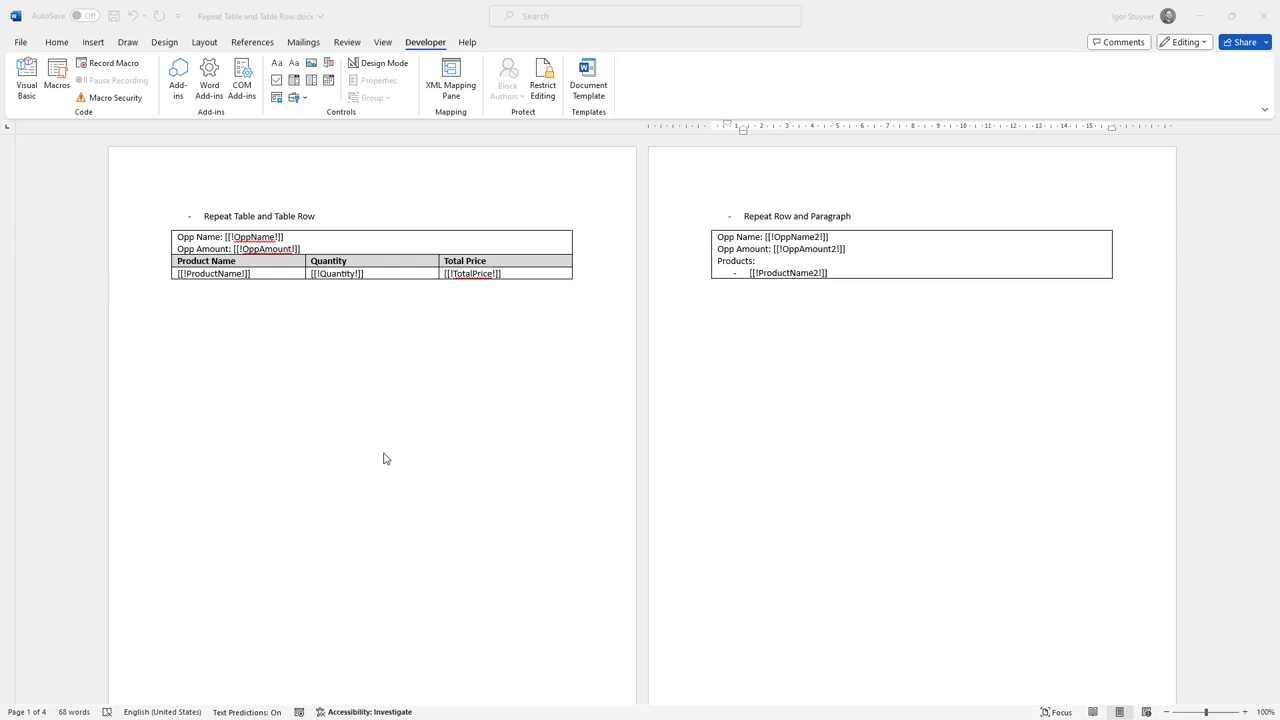
Highlight the whole "Repeat Table and Table Row" table and its product merge-field row in the template
left_click(202, 254)
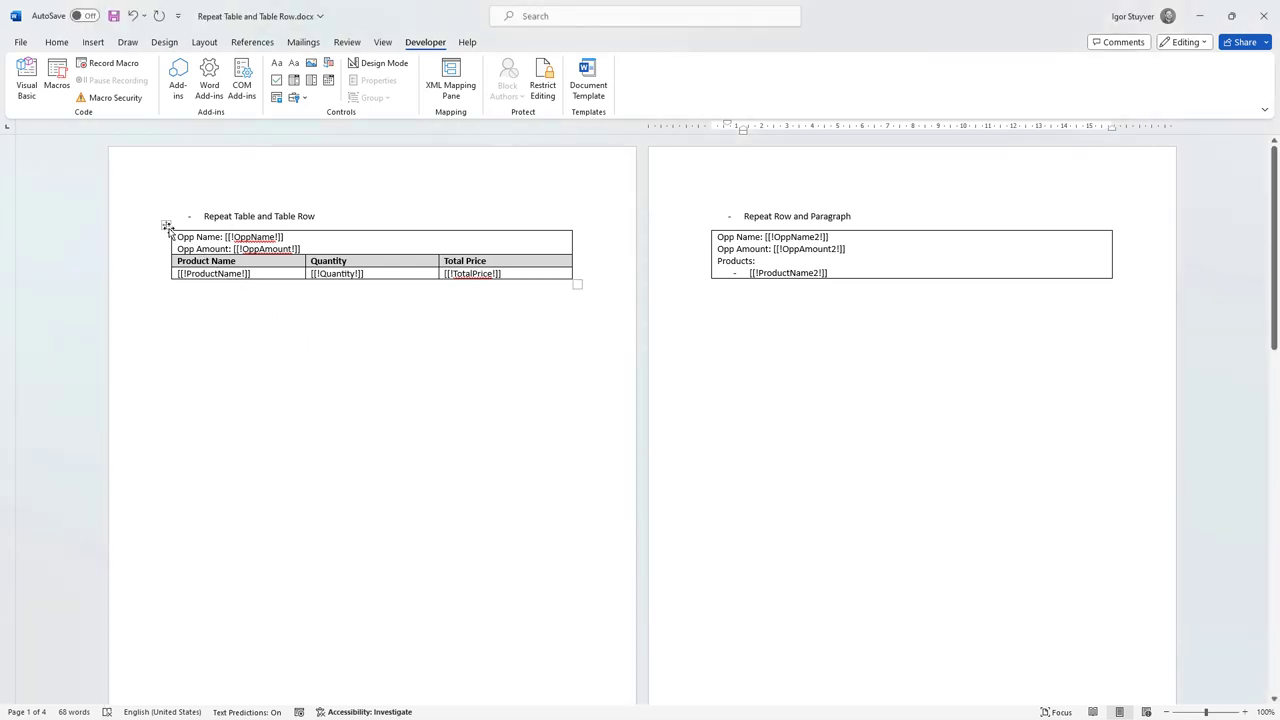
left_click(167, 227)
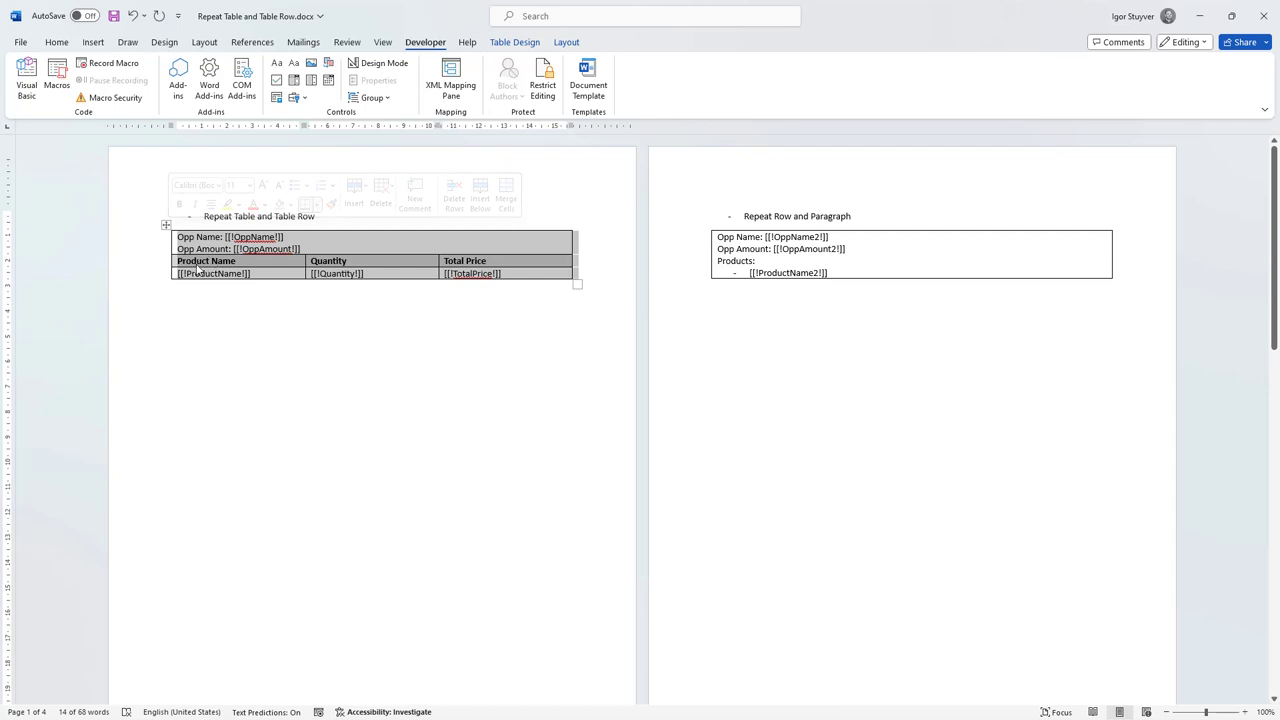
left_click(137, 275)
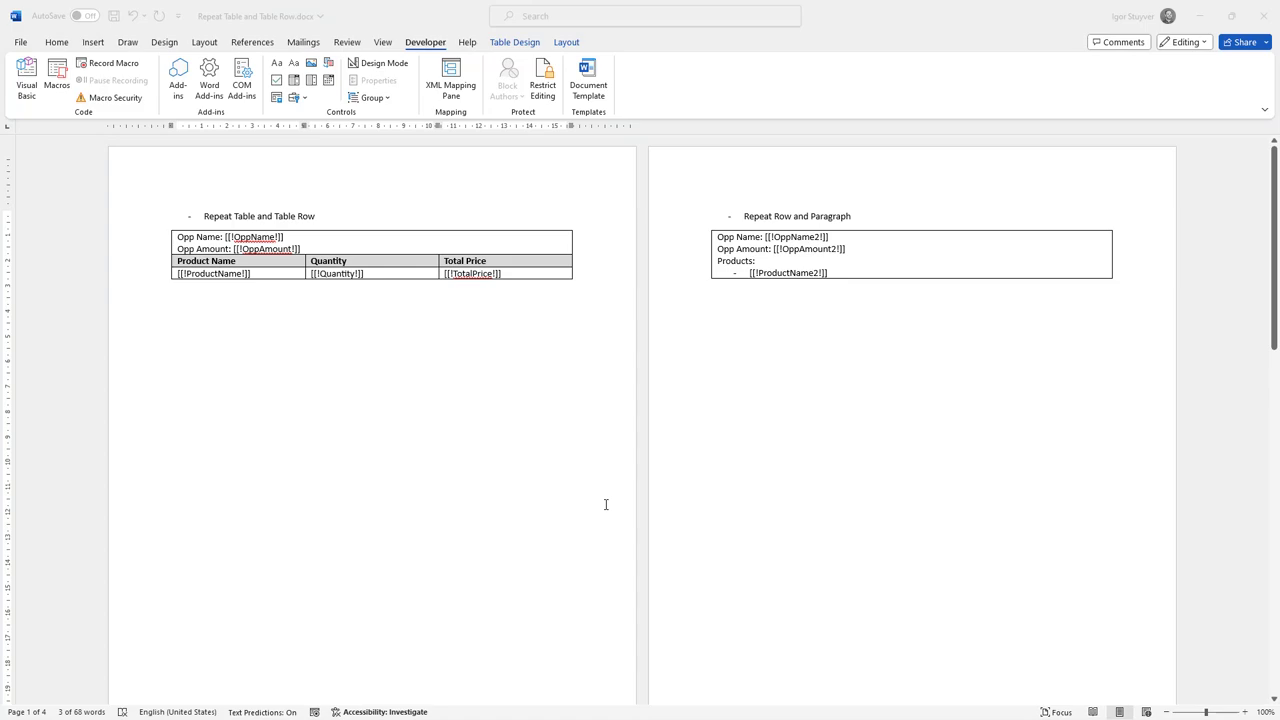
Switch to PDF Butler in the browser, open the "All Opportunities From Account" data source and inspect its name and SOQL query
key("alt+Tab")
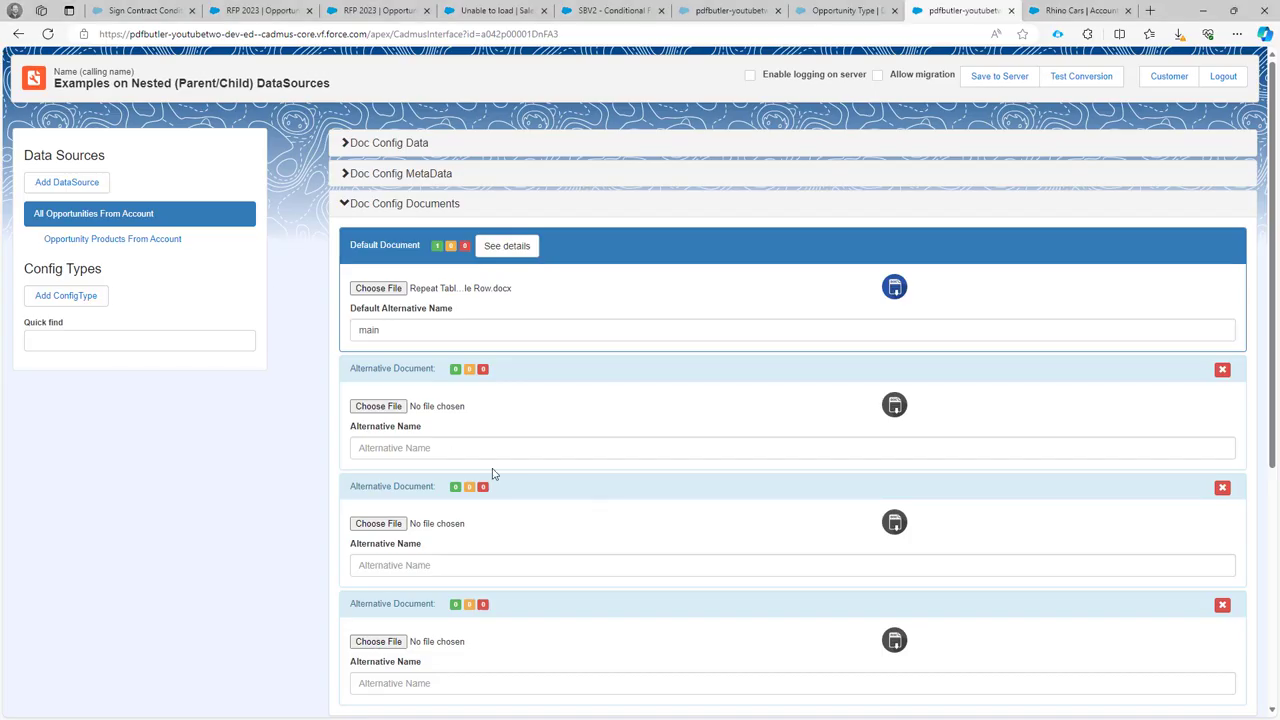
scroll(490, 486, "down", 6)
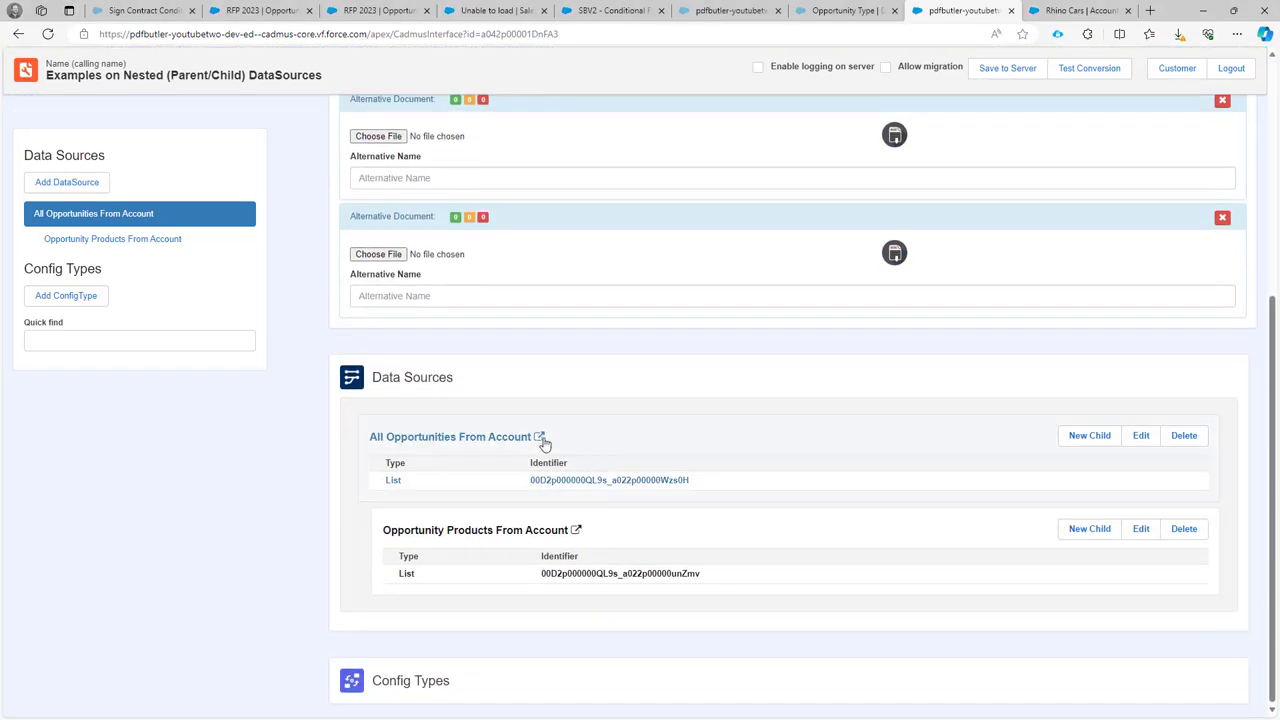
left_click(538, 438)
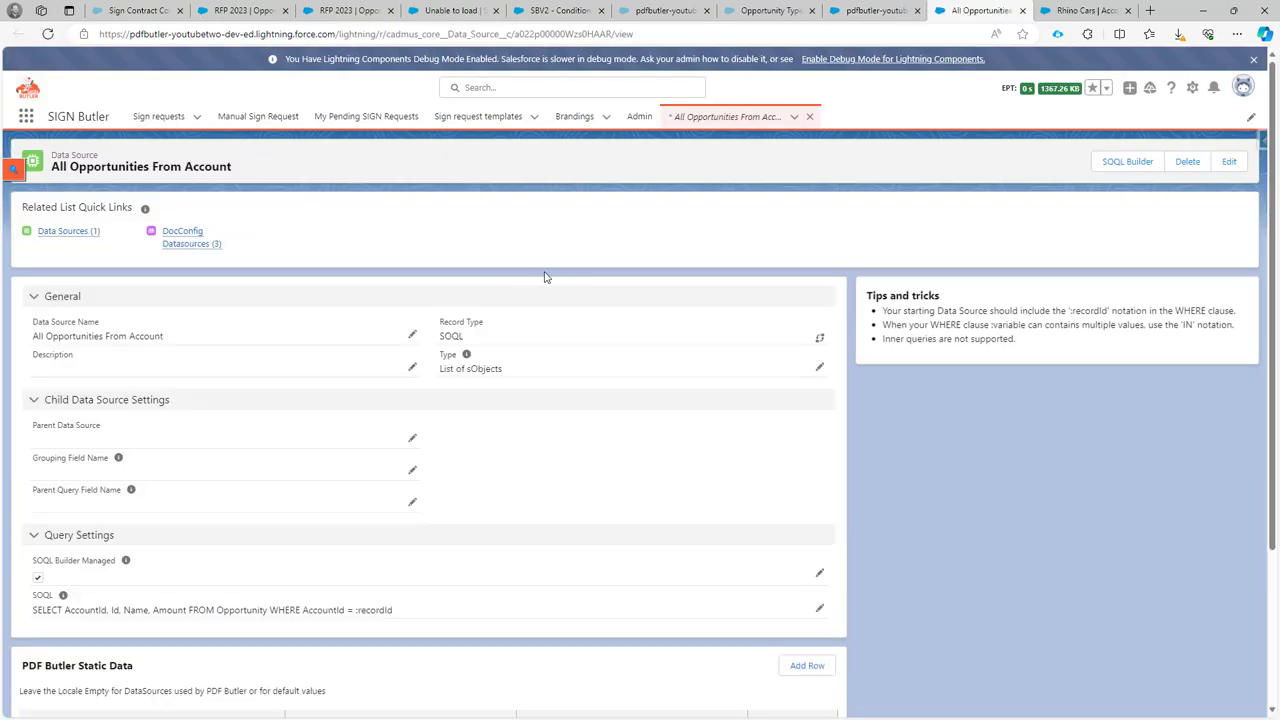
left_click_drag(33, 336, 167, 339)
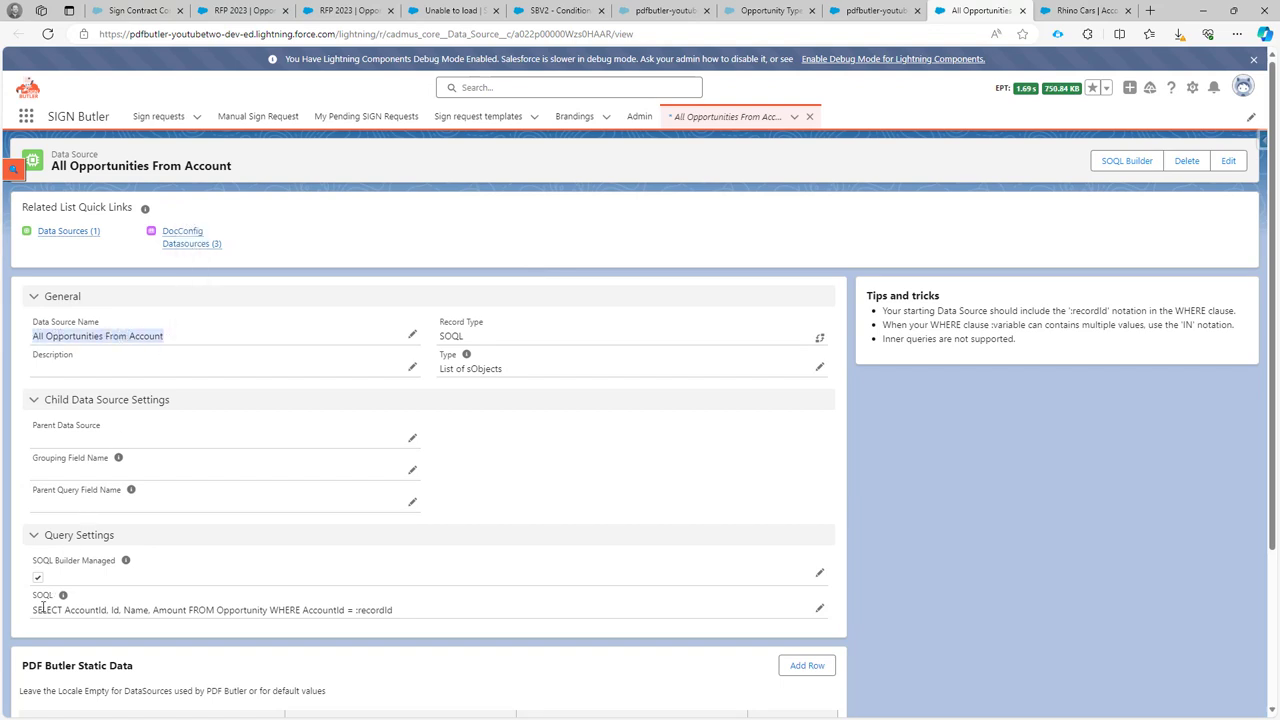
left_click_drag(34, 610, 400, 612)
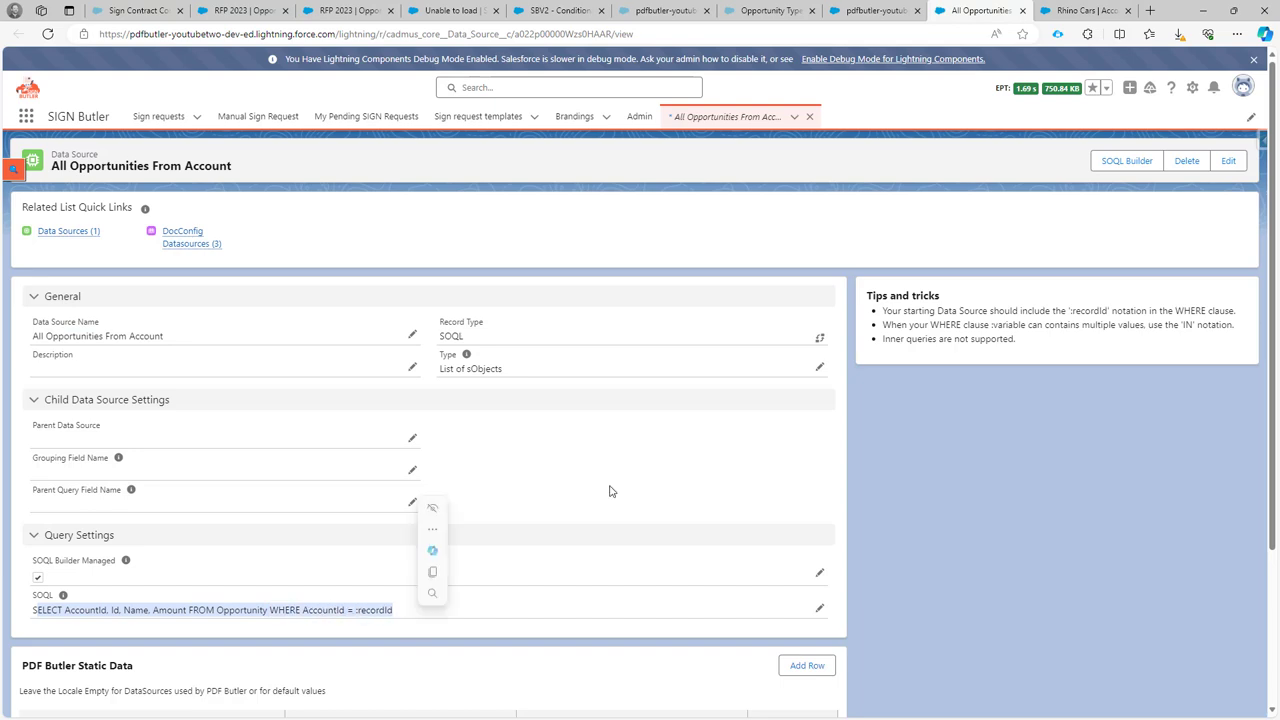
Review the Opportunity ID, Name and Amount fields selected in the parent data source's SOQL Builder and close the builder
left_click(1128, 165)
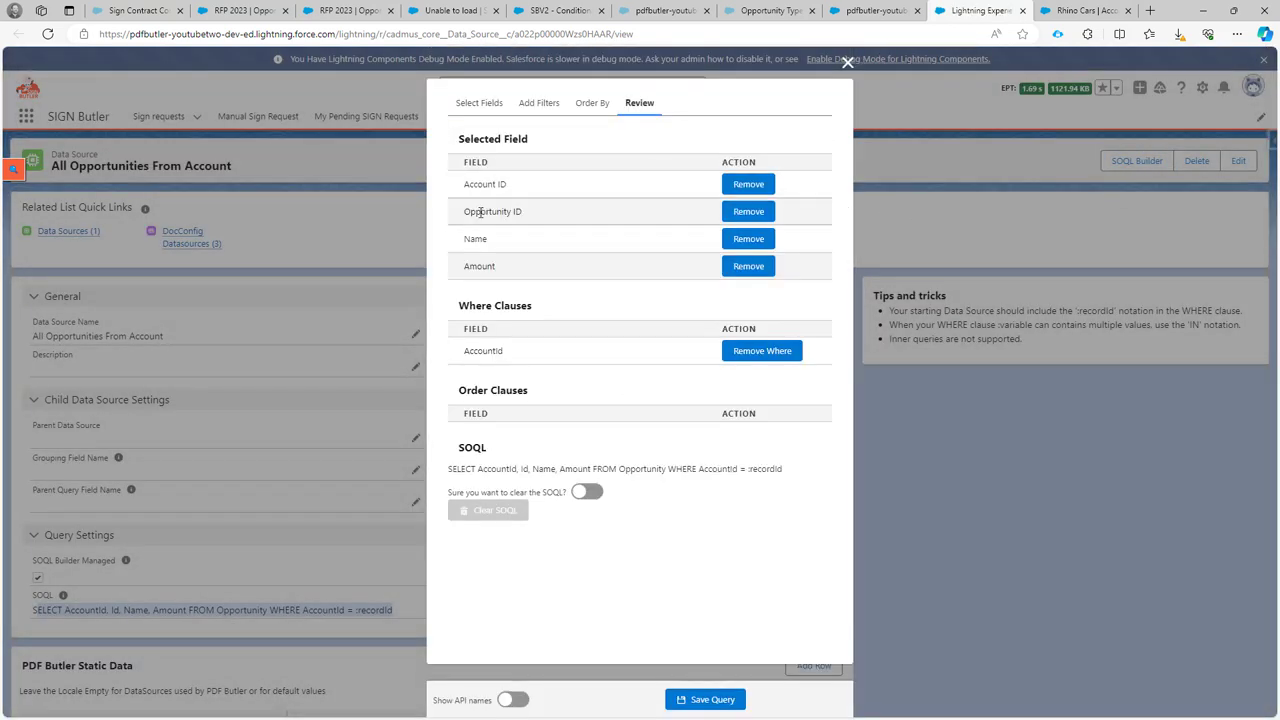
left_click_drag(480, 212, 516, 214)
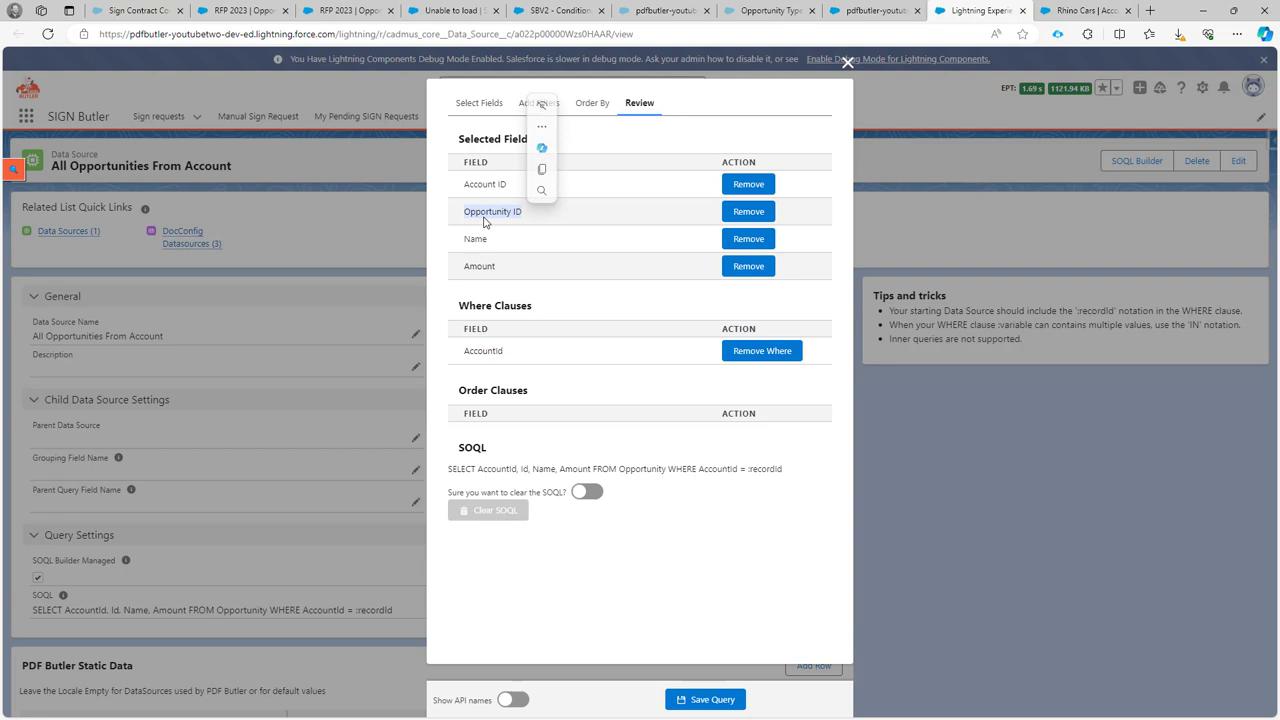
double_click(478, 240)
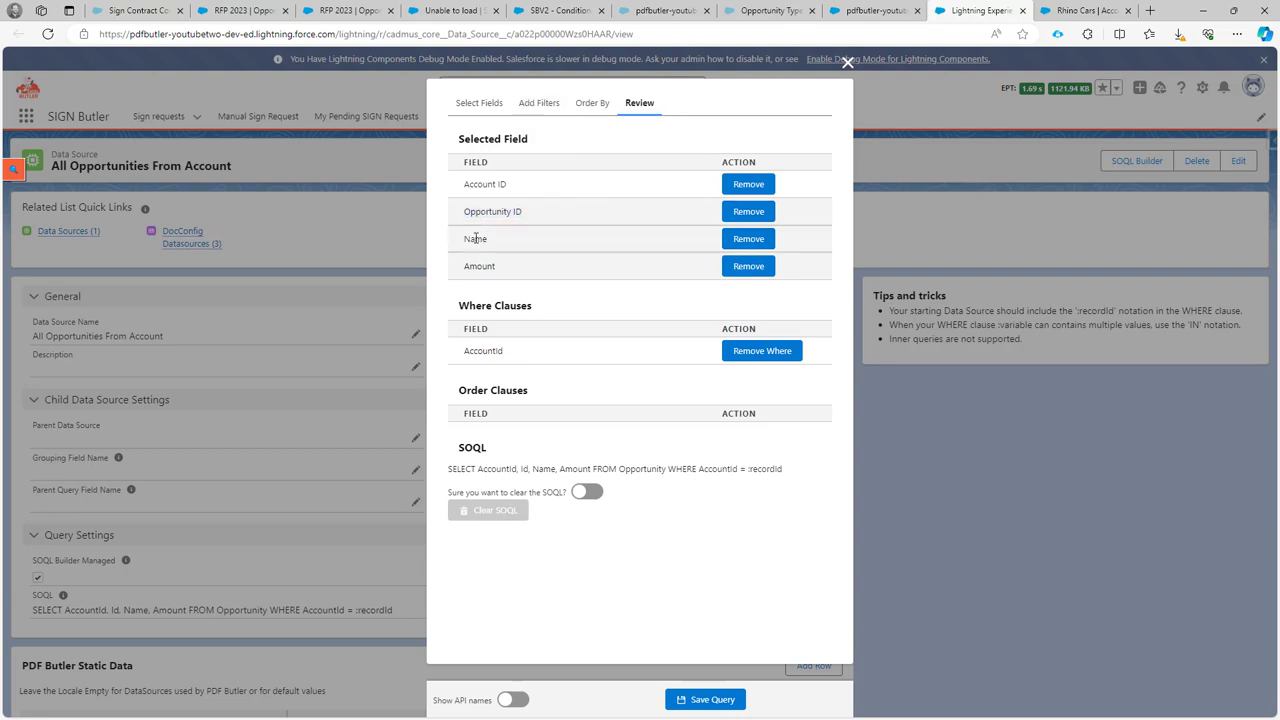
double_click(489, 267)
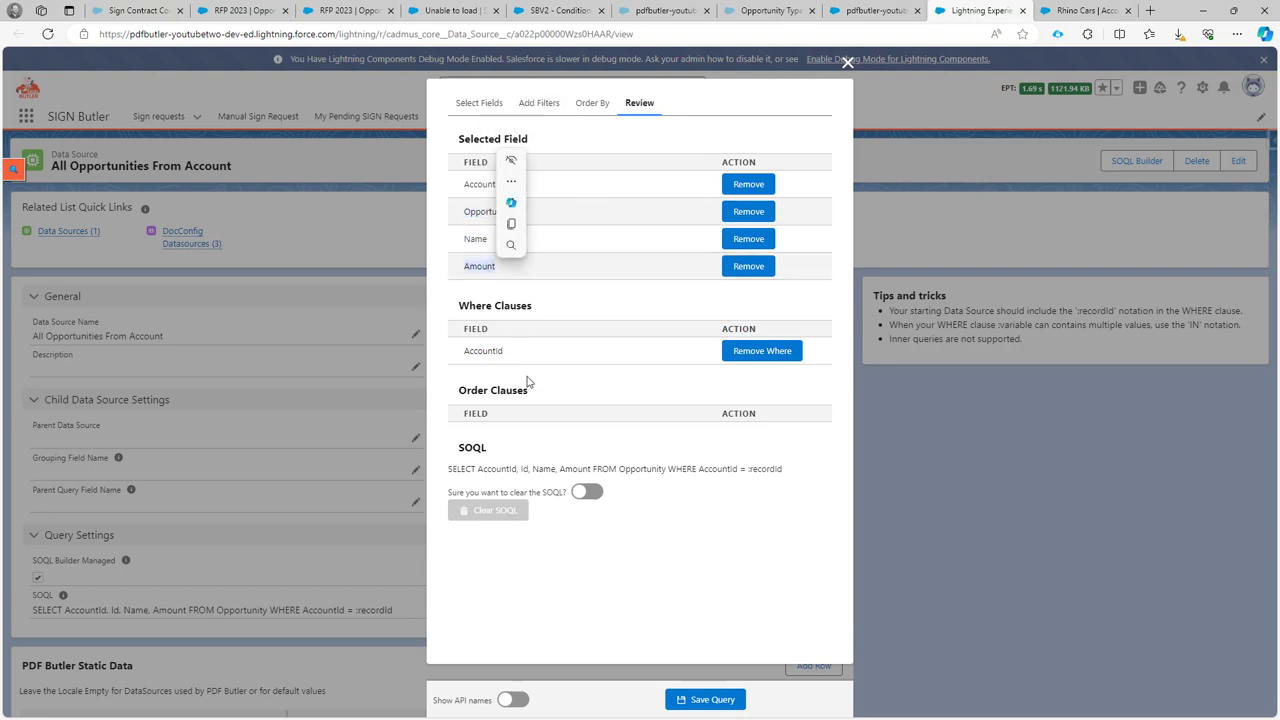
left_click(847, 63)
Open the child data source "Opportunity Products From Account" from the doc config and inspect its parent data source setting
left_click(860, 12)
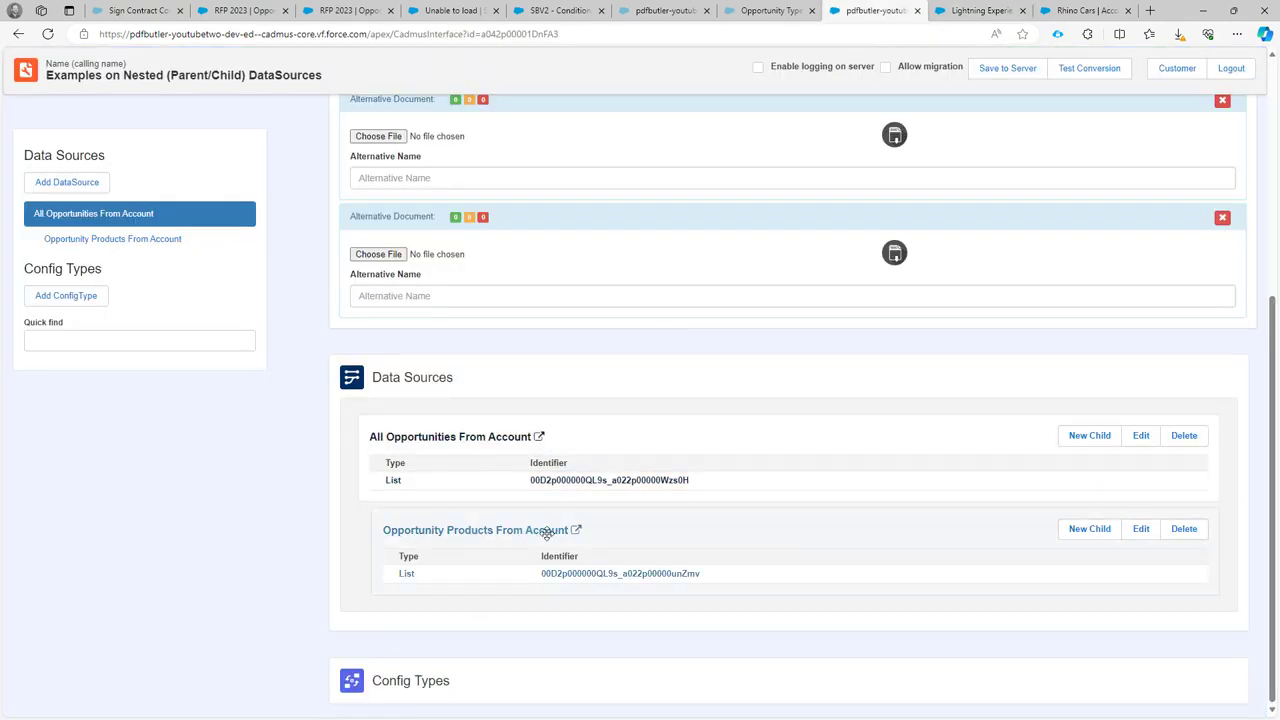
double_click(405, 531)
left_click_drag(405, 535, 535, 532)
left_click(576, 530)
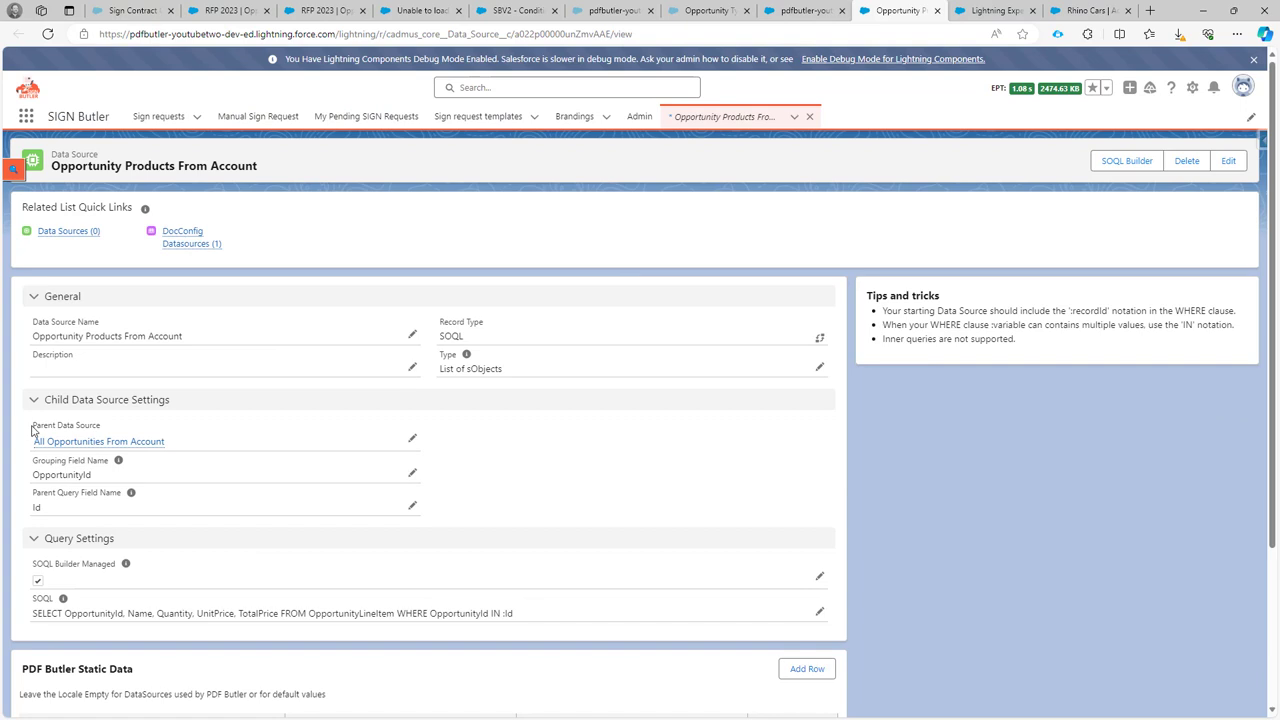
left_click_drag(31, 430, 100, 428)
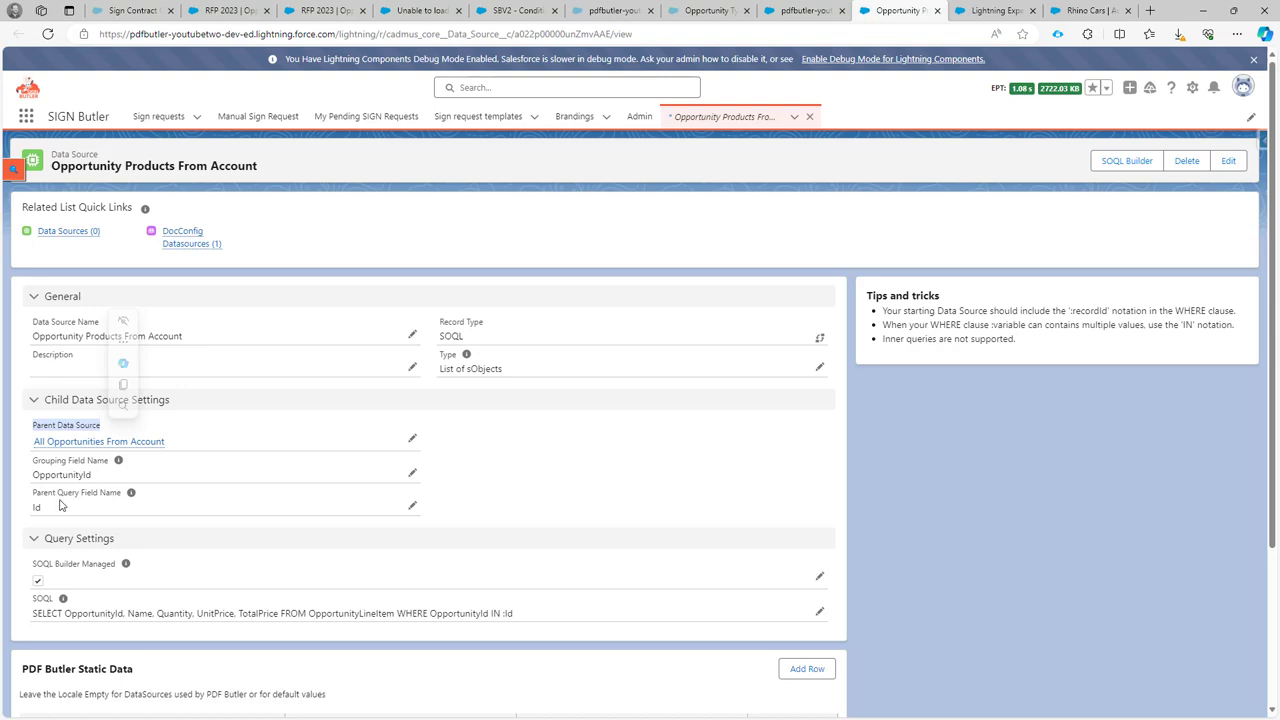
Examine the parent relationship settings in the child data source's SOQL Builder filters, keeping Opportunity ID as the grouping field
left_click(1127, 163)
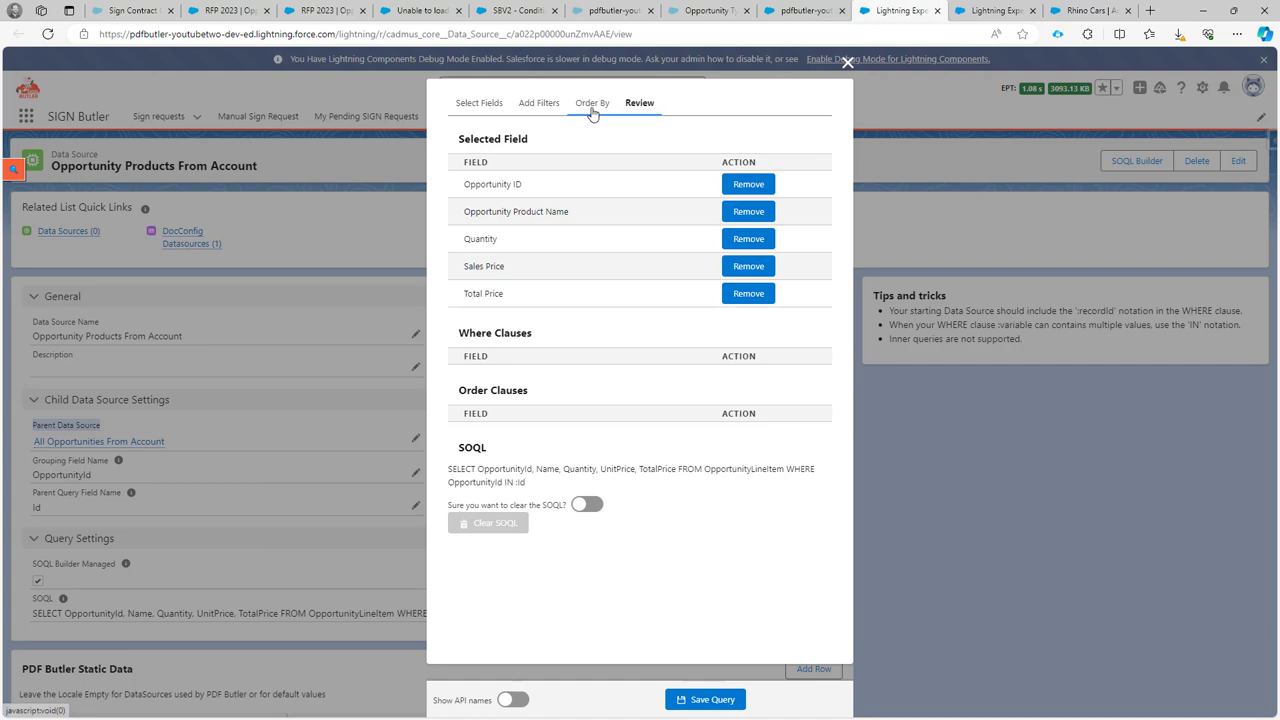
left_click(594, 104)
left_click(540, 104)
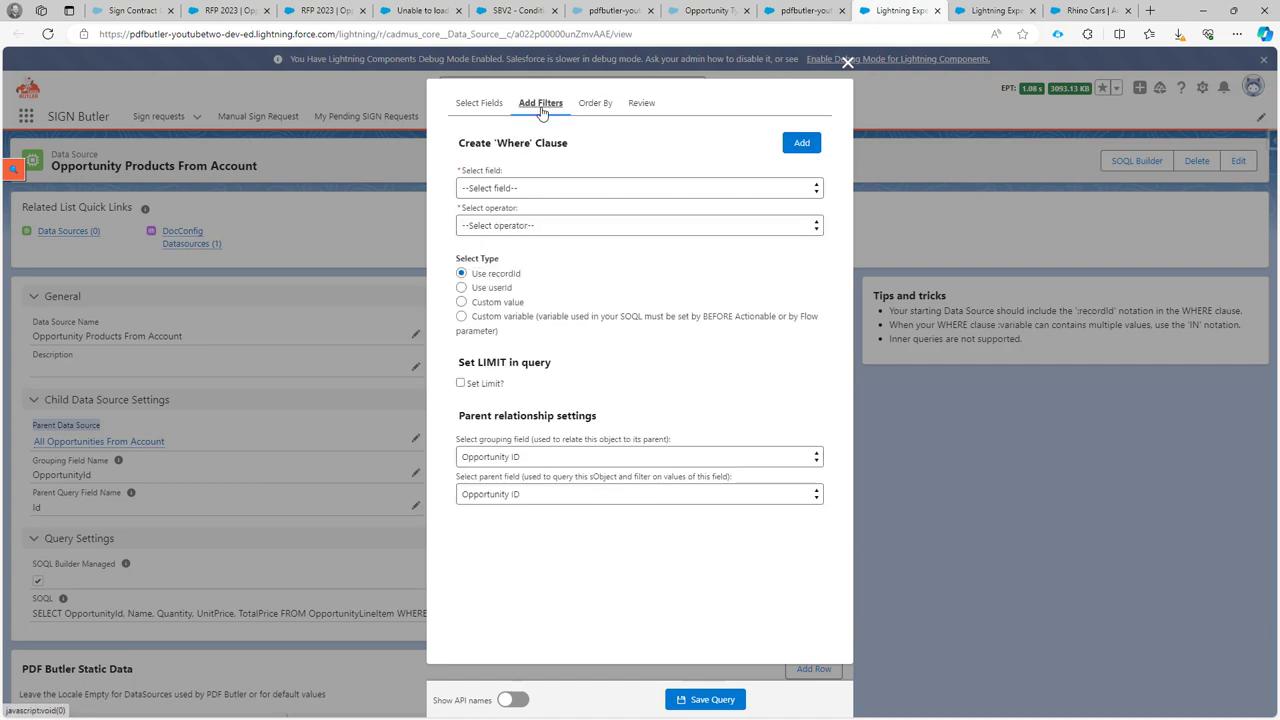
left_click(507, 460)
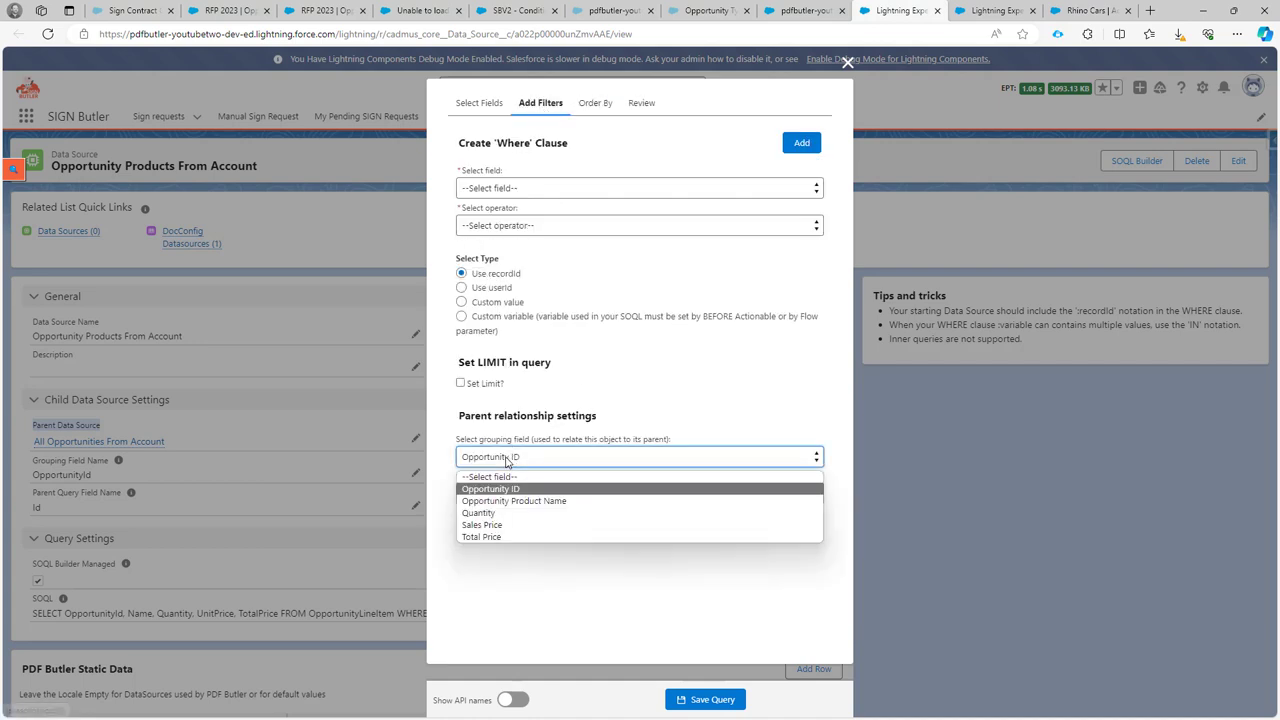
left_click(510, 489)
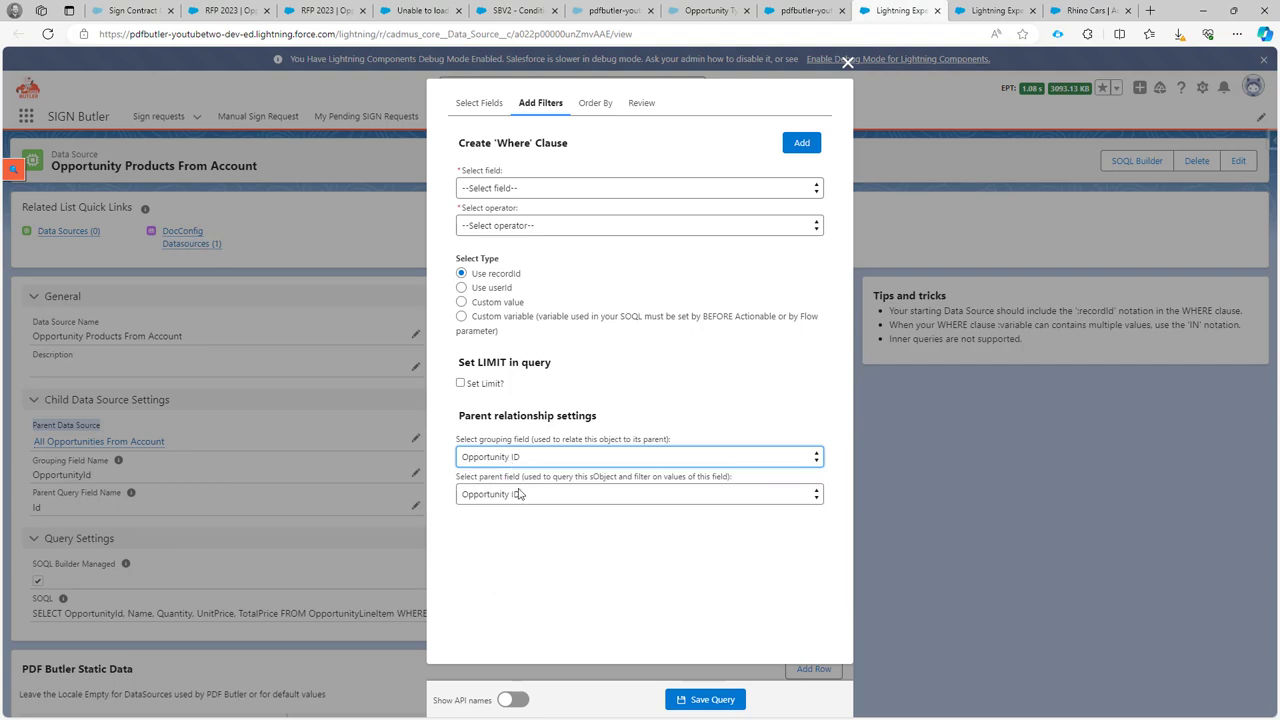
left_click(519, 494)
left_click(510, 455)
left_click(513, 457)
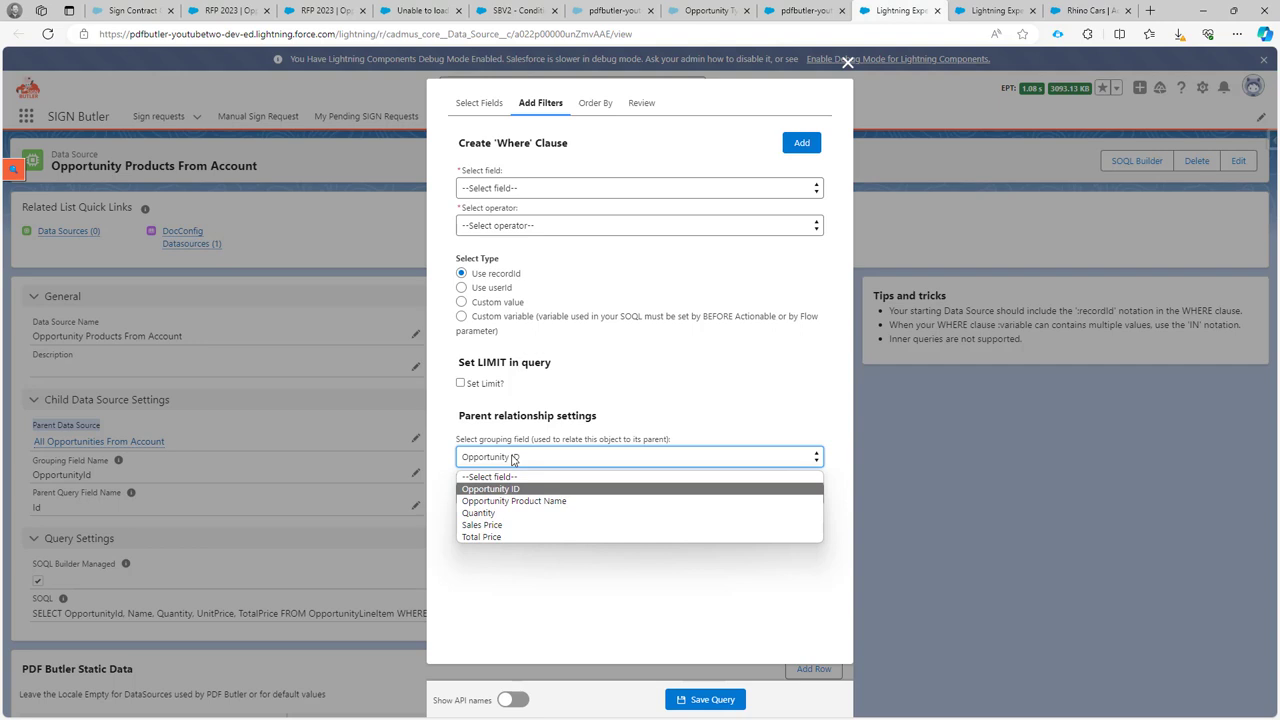
left_click(513, 458)
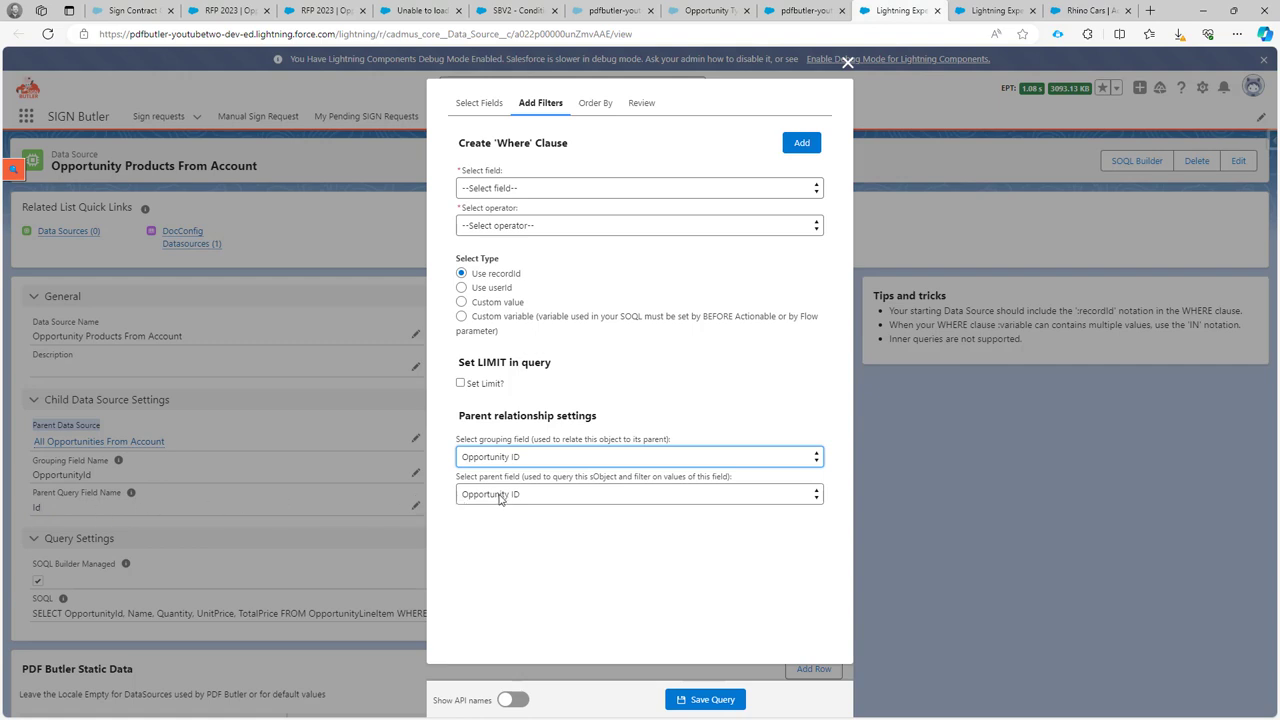
Check the API name display on and off in the SOQL Builder and close it without saving the query
left_click(512, 700)
left_click(512, 700)
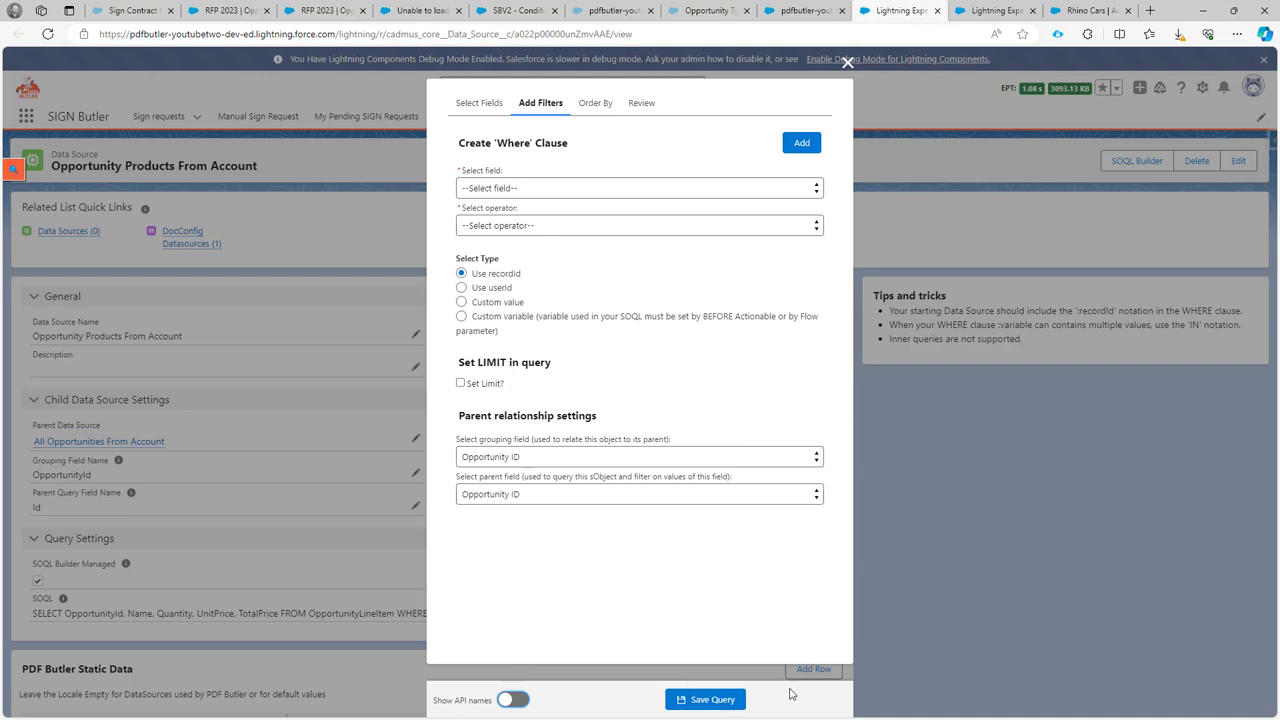
left_click(848, 63)
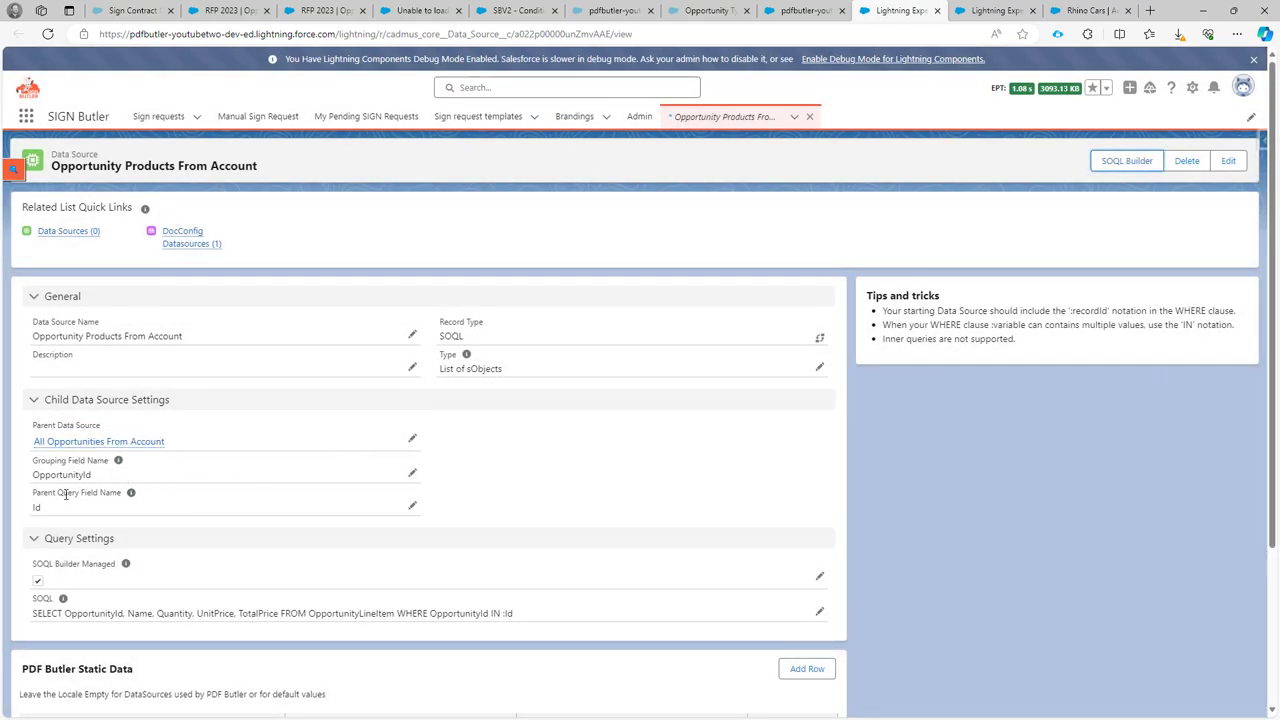
Return to the doc config page and compare its data sources with the OppName merge field in the Word template
left_click(806, 11)
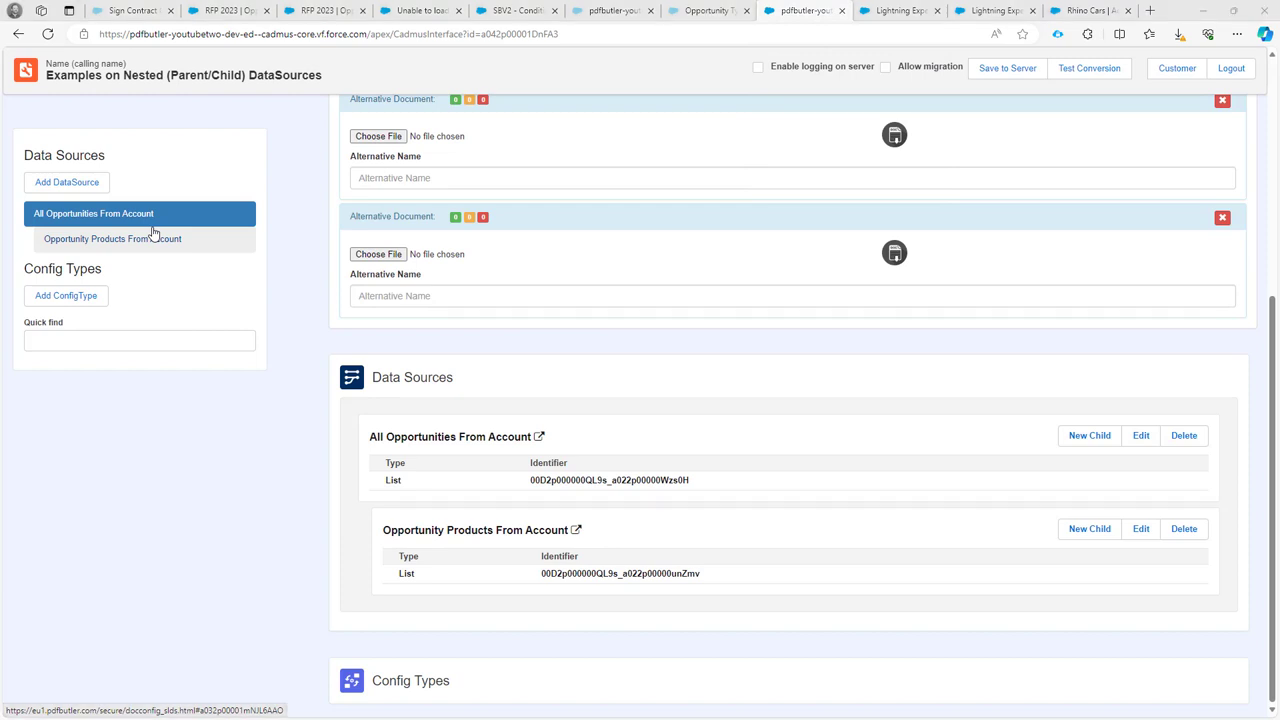
key("alt+Tab")
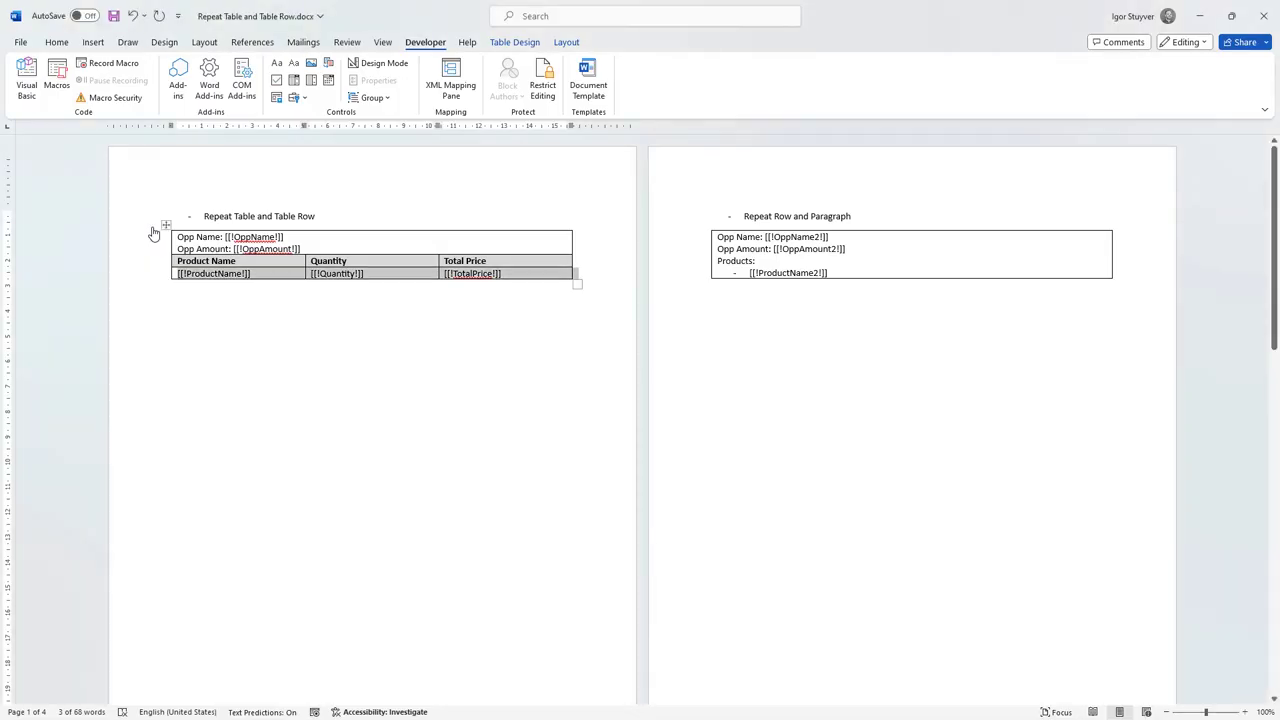
double_click(254, 237)
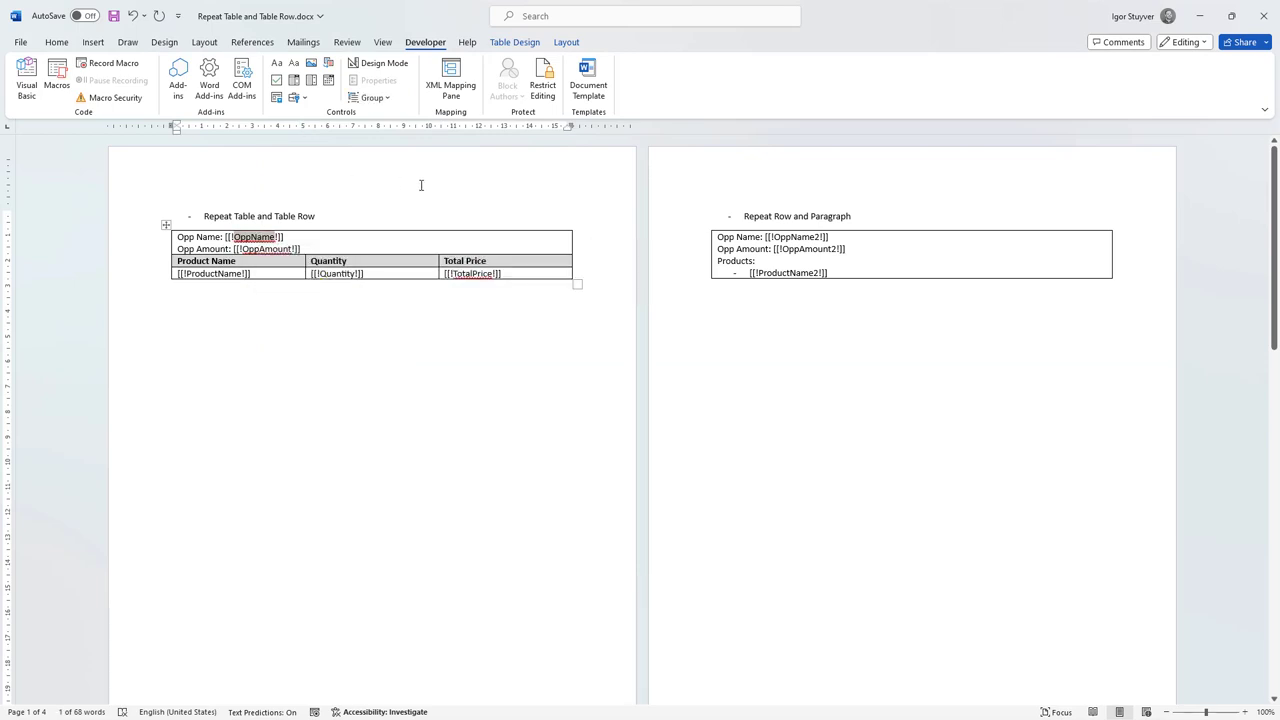
key("alt+Tab")
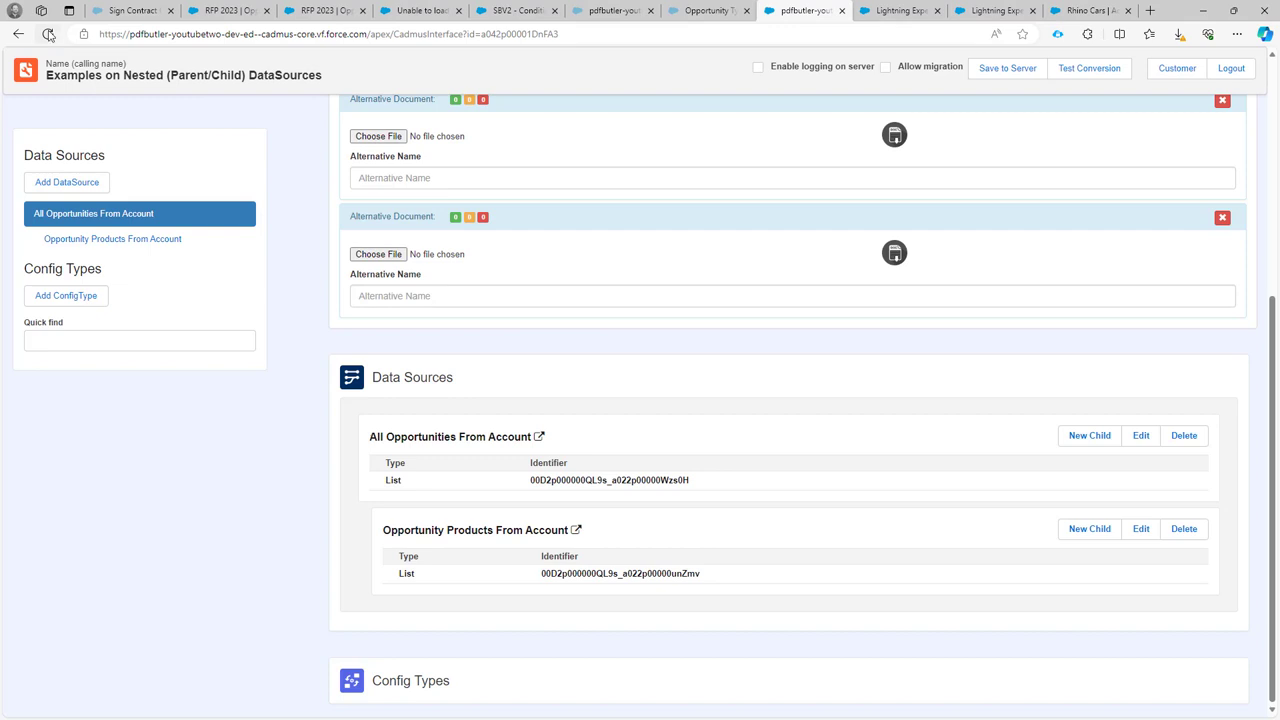
Reload the doc config page and choose "Repeat Table and Table Row.docx" as the default document under Doc Config Documents
left_click(47, 33)
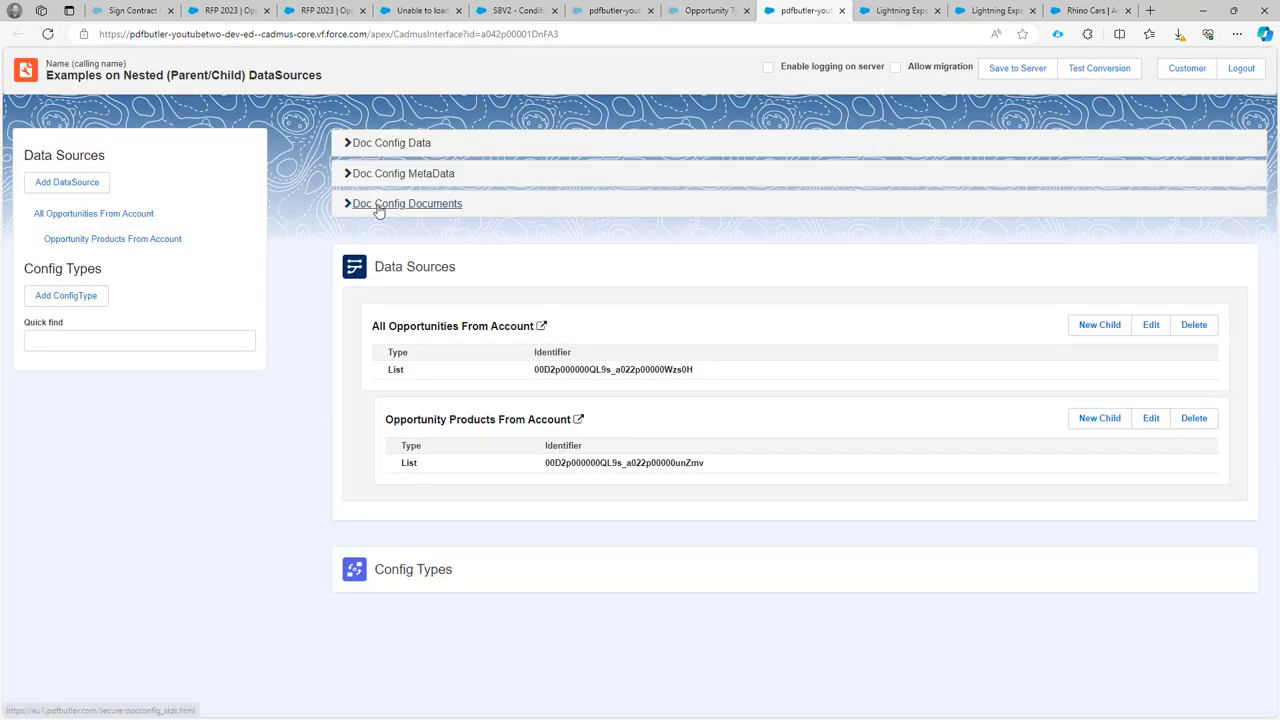
left_click(377, 205)
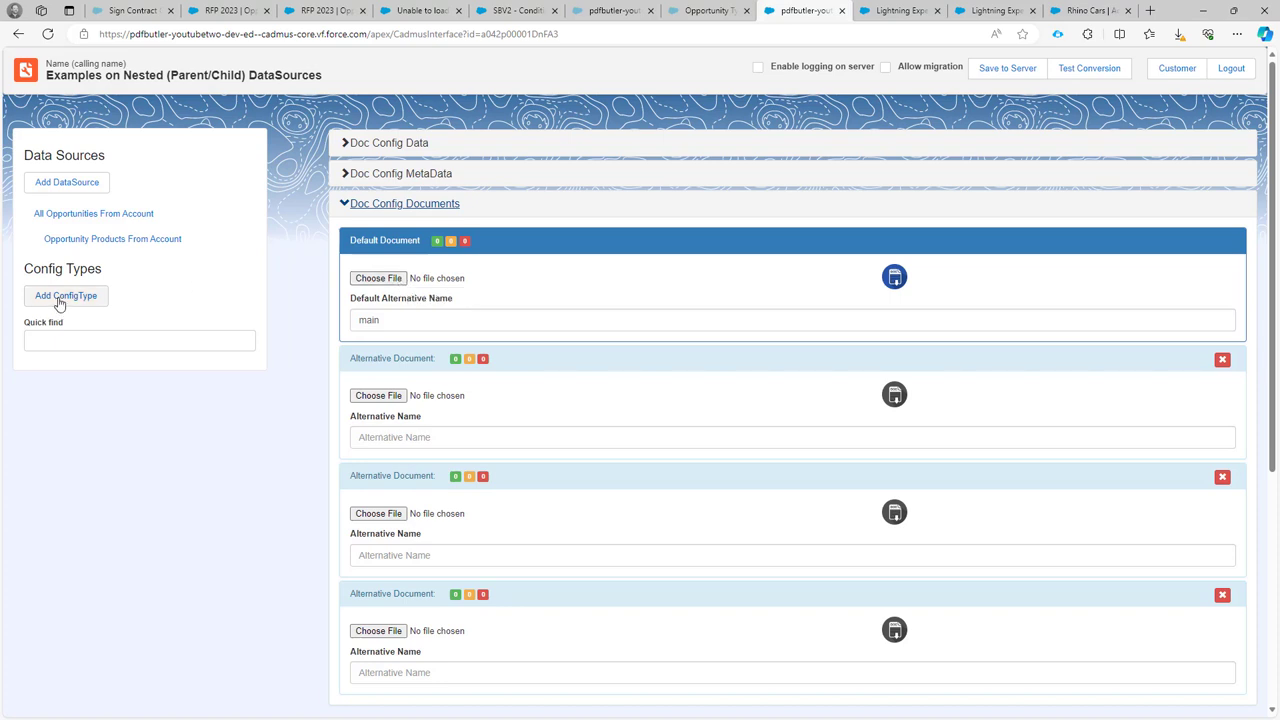
left_click(378, 279)
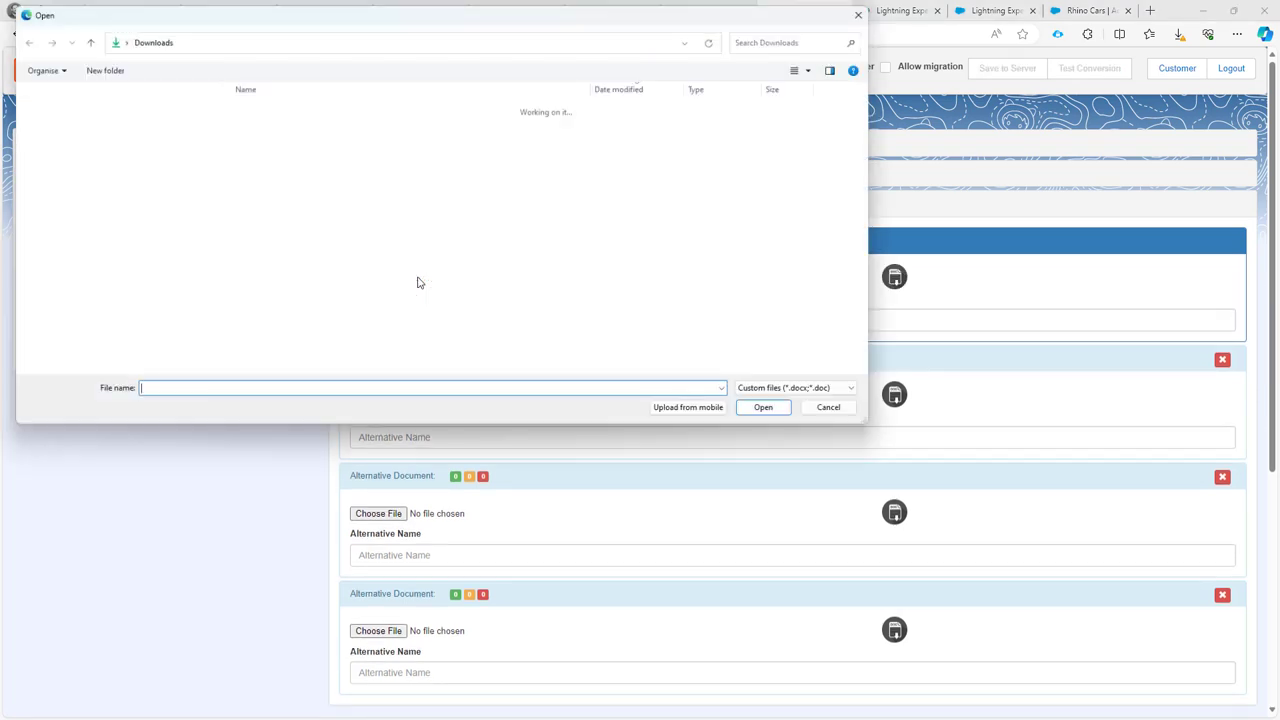
scroll(420, 283, "up", 6)
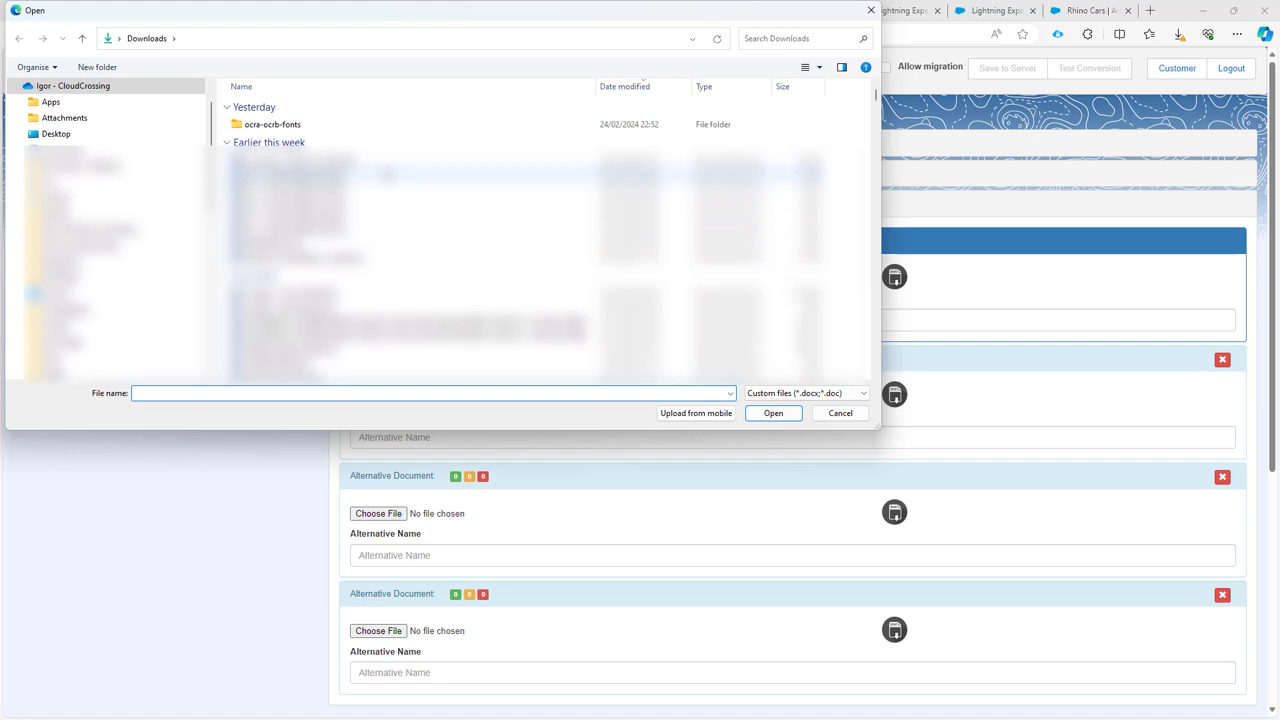
scroll(400, 200, "up", 3)
left_click(390, 125)
left_click(363, 139)
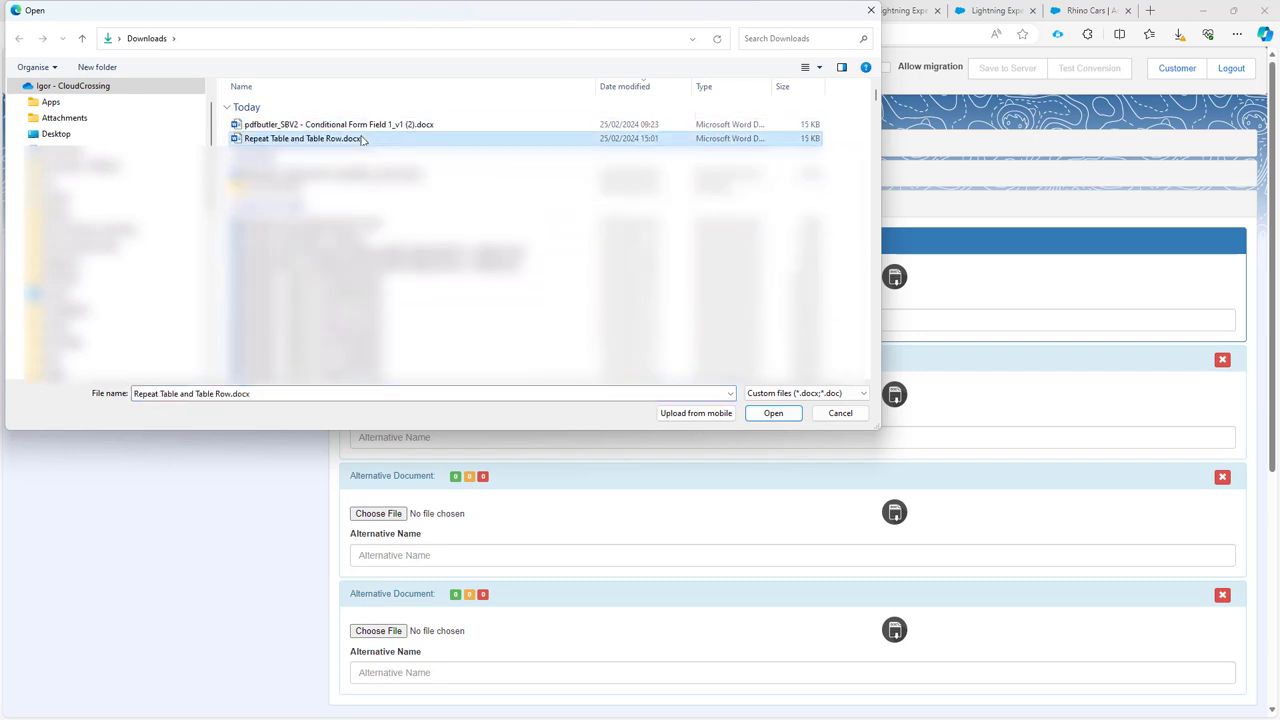
double_click(363, 139)
Add a config type of type TABLE that uses the All Opportunities From Account data source
left_click(82, 300)
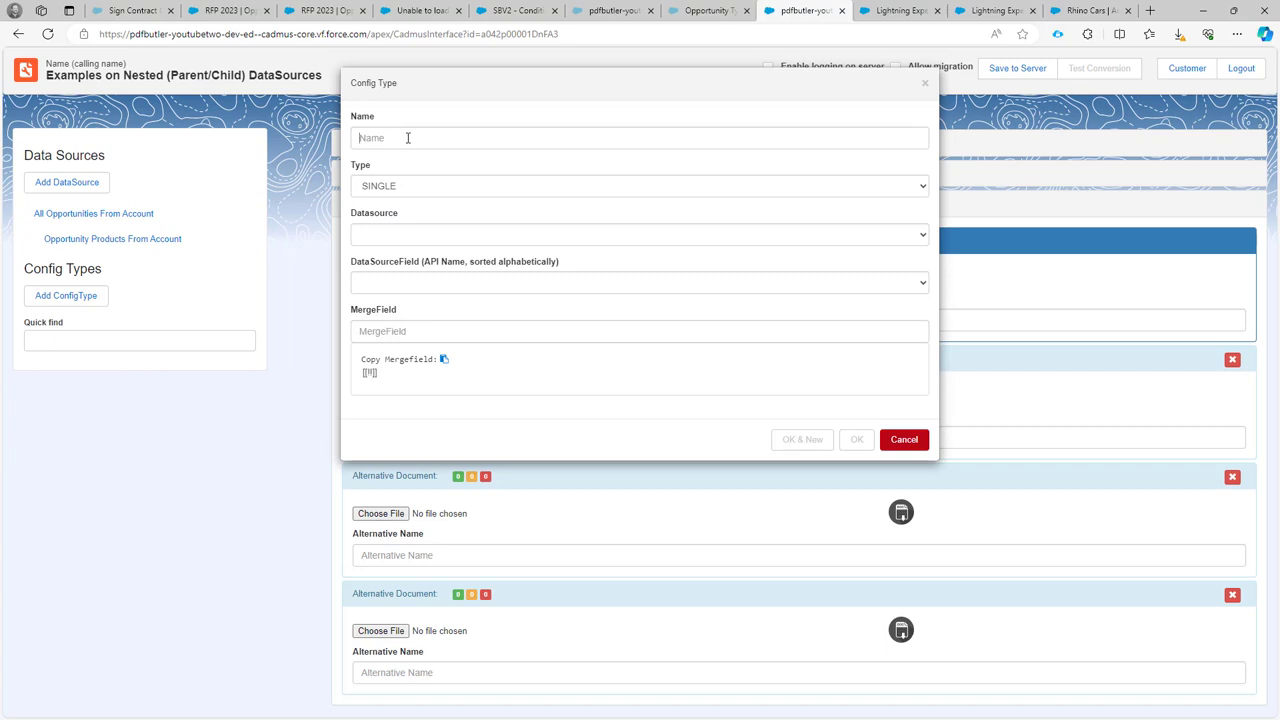
left_click(408, 138)
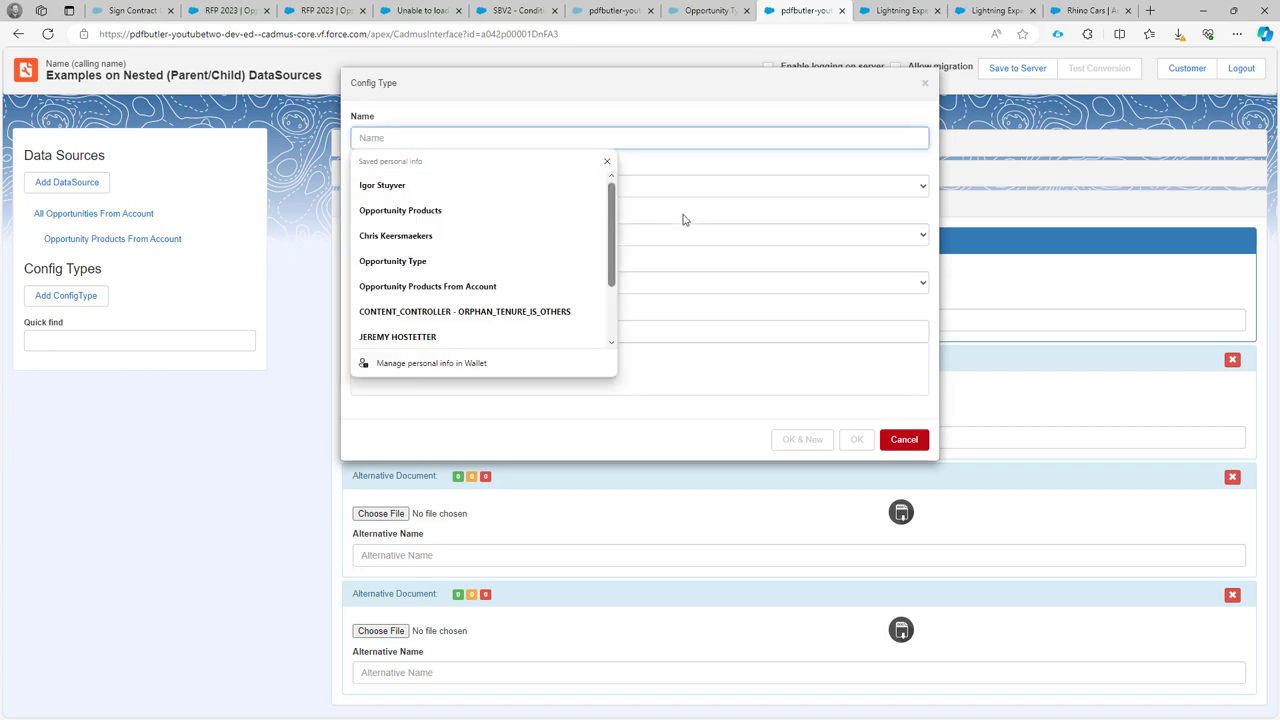
left_click(551, 240)
left_click(546, 236)
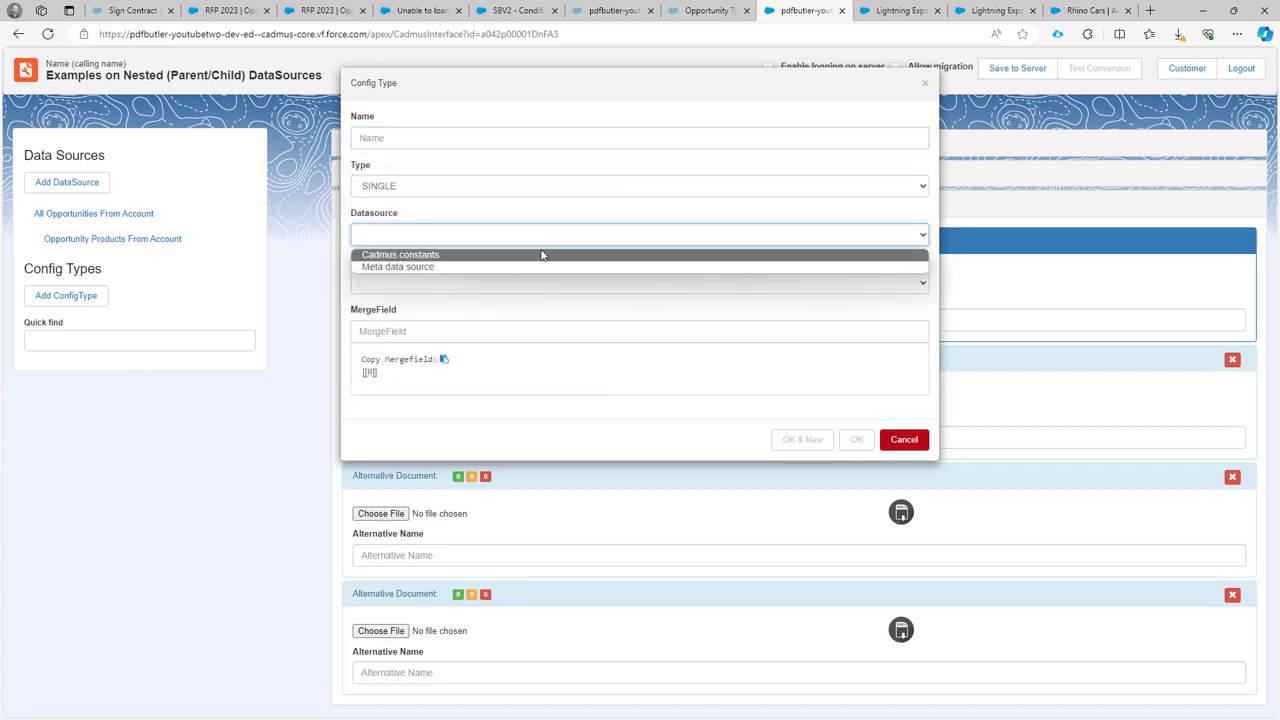
left_click(503, 190)
left_click(500, 189)
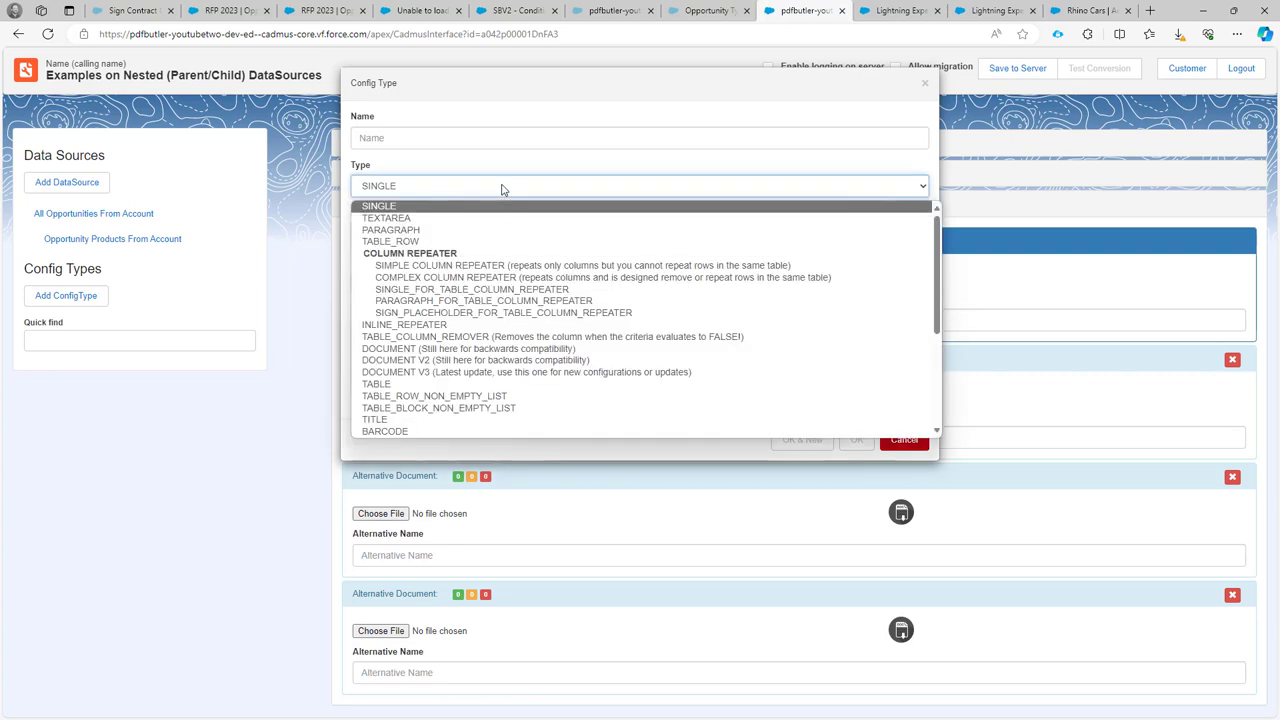
scroll(490, 250, "down", 1)
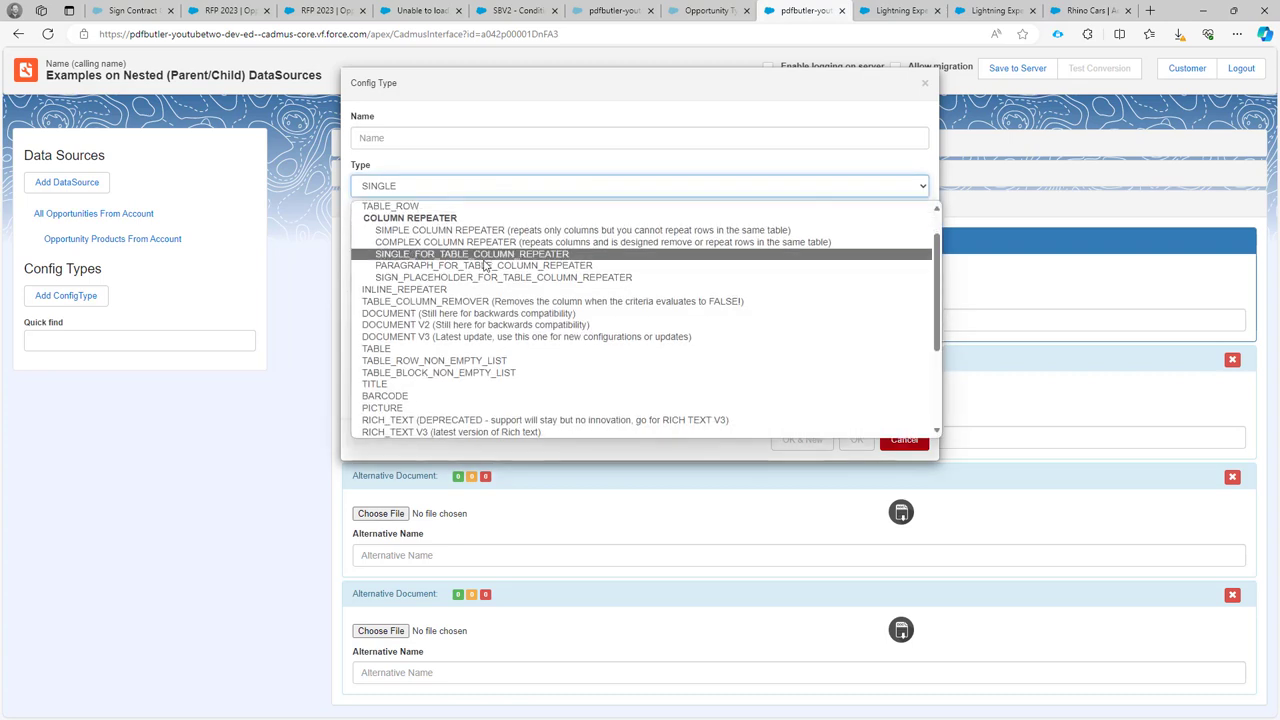
left_click(457, 348)
left_click(426, 237)
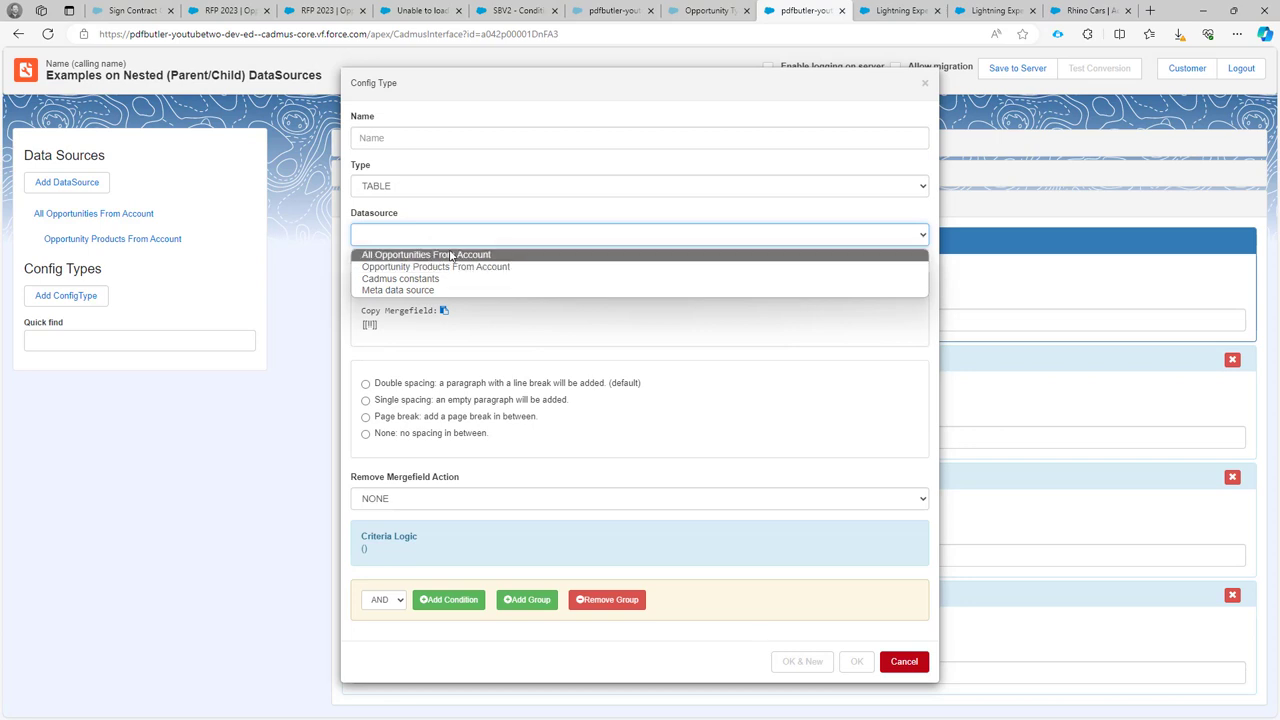
left_click(455, 255)
Link the table config type to the OppName merge field with single spacing between repeats and accept it
left_click(444, 282)
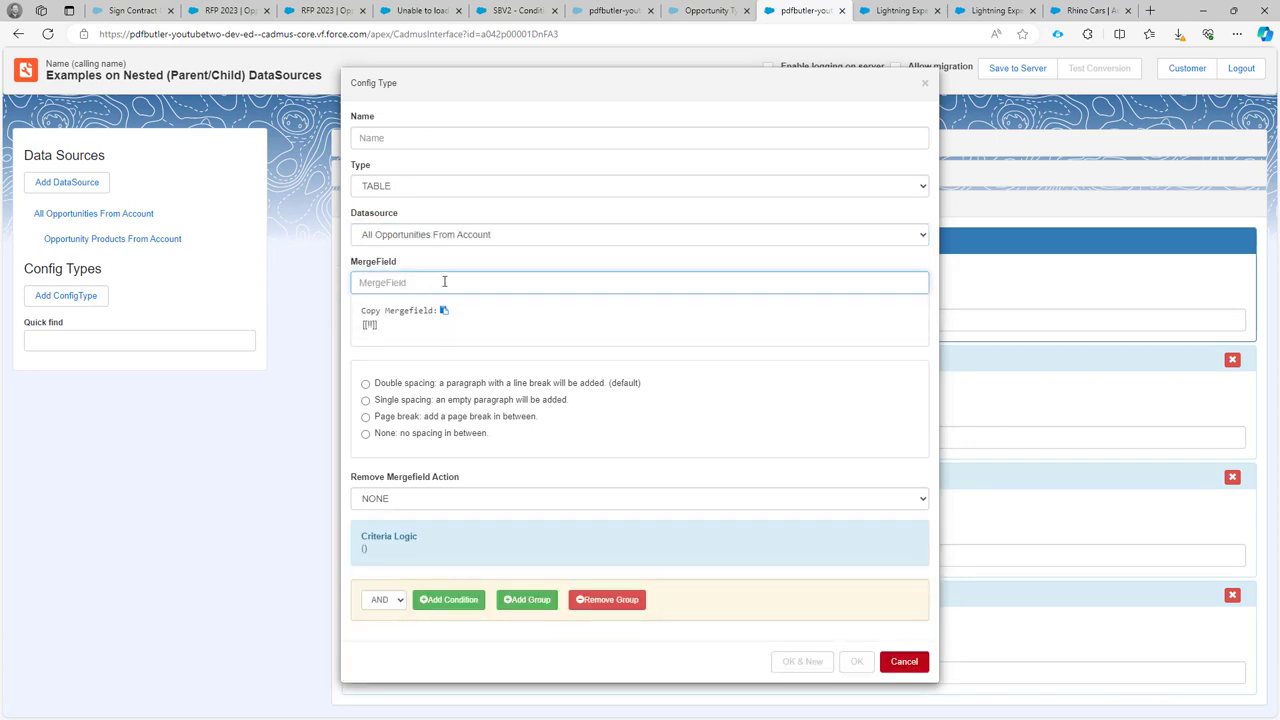
type("O")
key("Return")
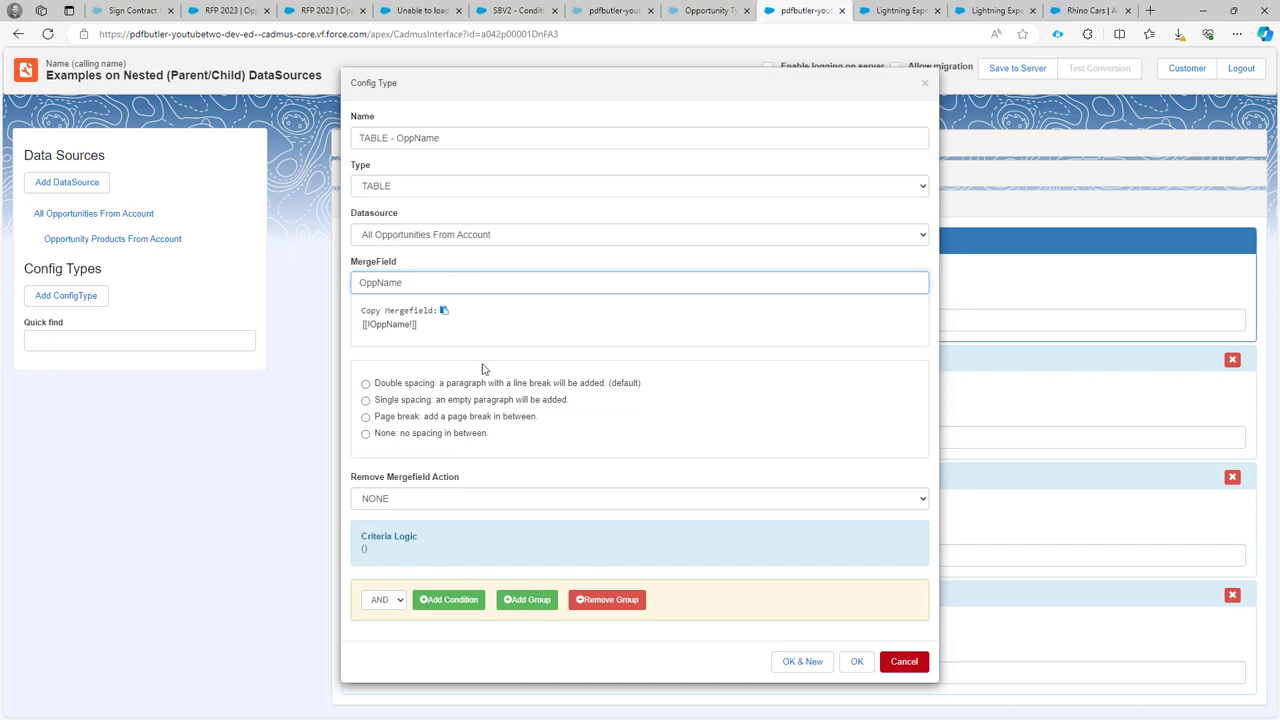
left_click(393, 404)
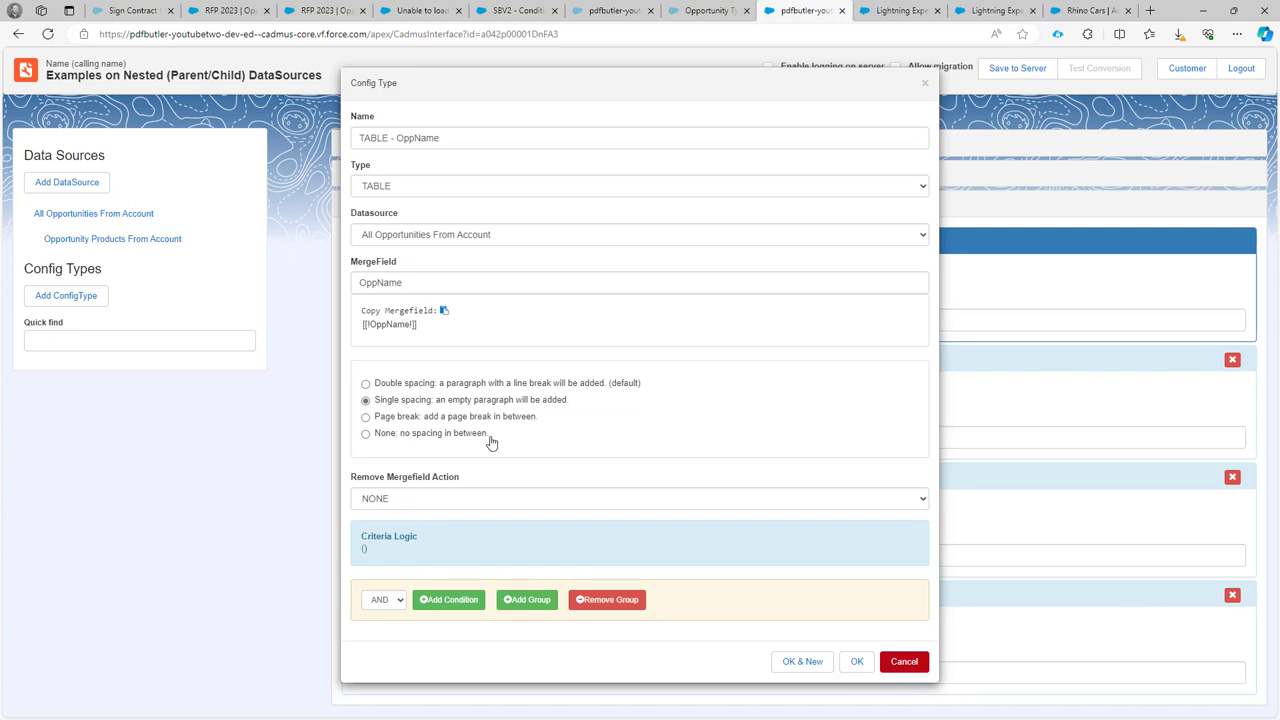
left_click(857, 663)
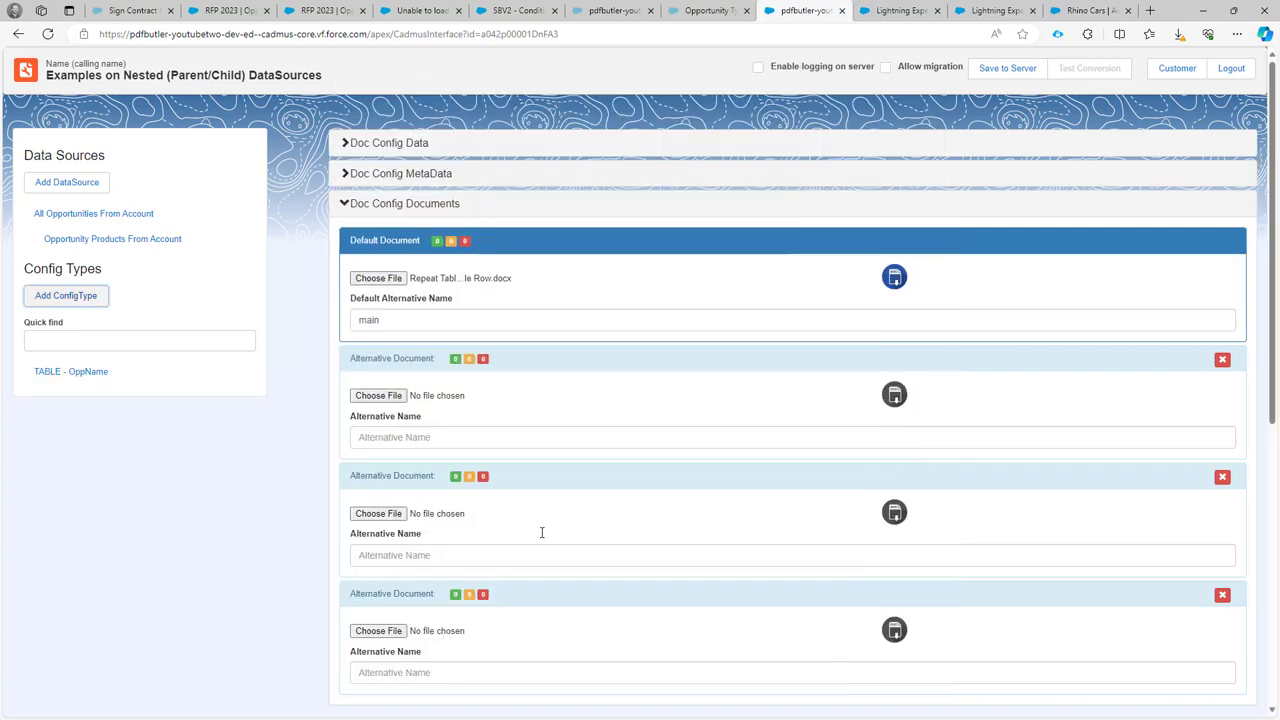
Add a SINGLE child under TABLE - OppName that maps the parent data source's Name field to the OppName merge field
left_click(36, 383)
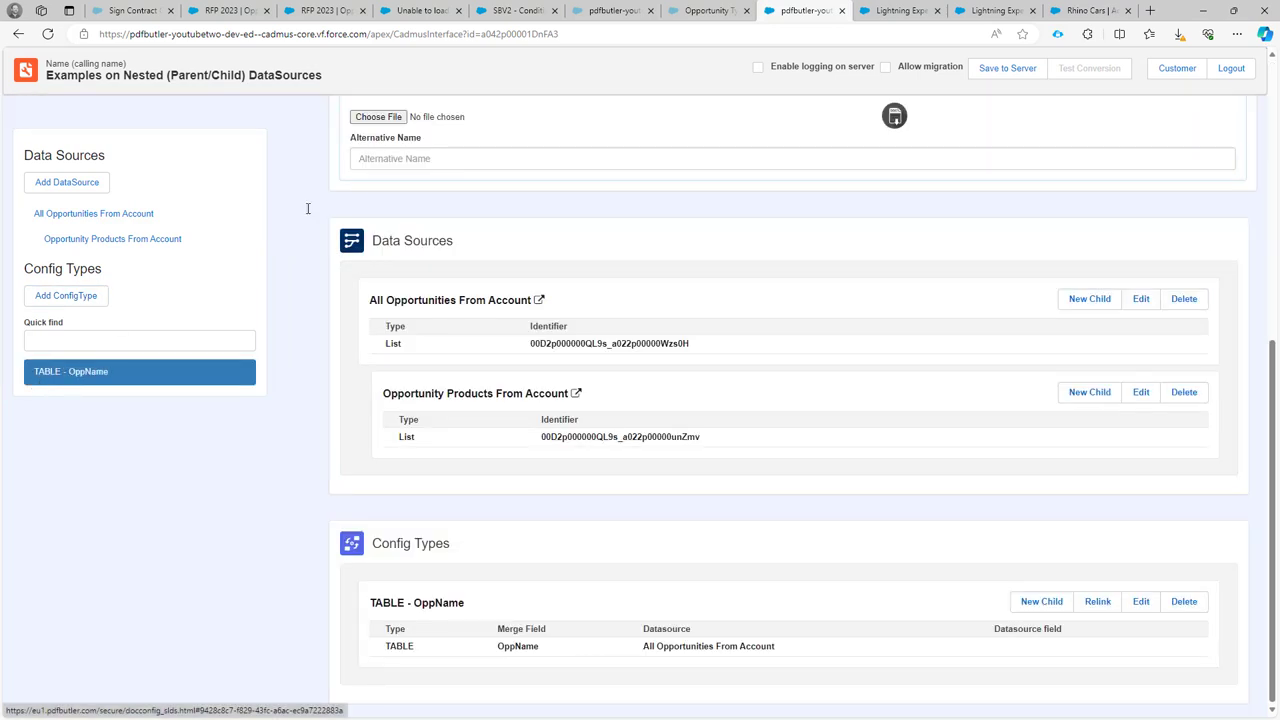
left_click(1041, 601)
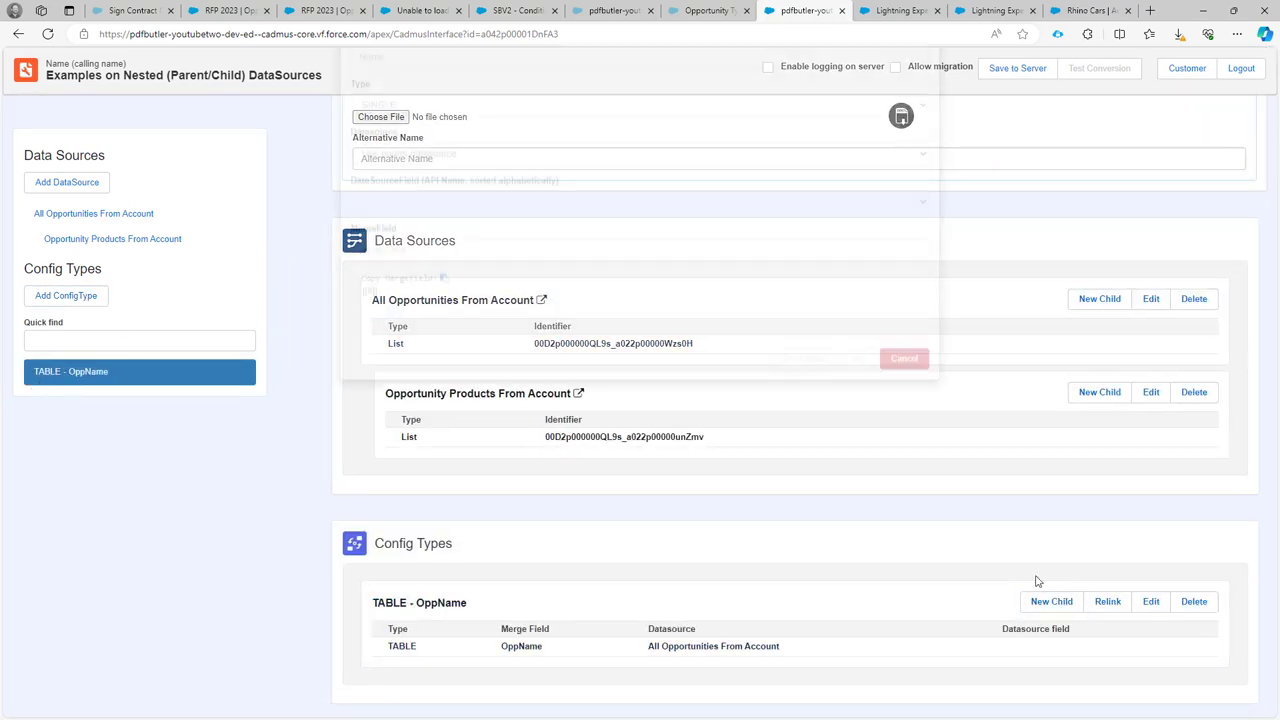
left_click(407, 284)
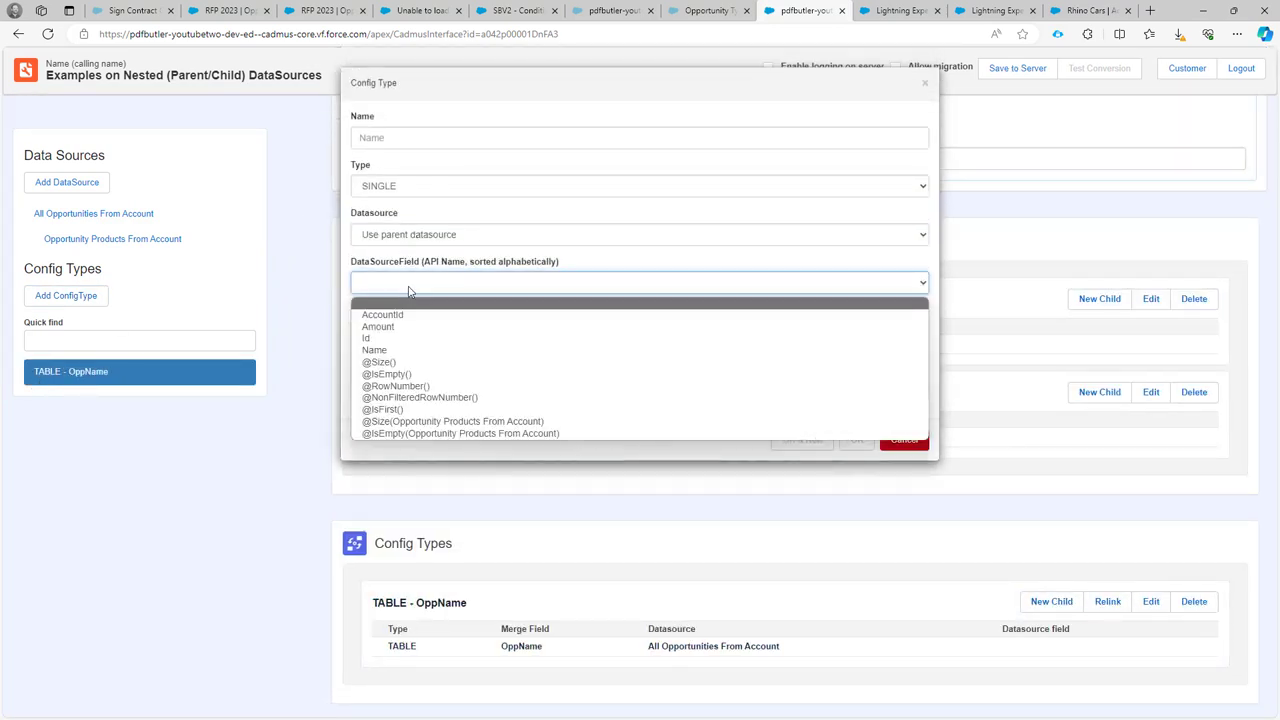
left_click(411, 348)
left_click(410, 334)
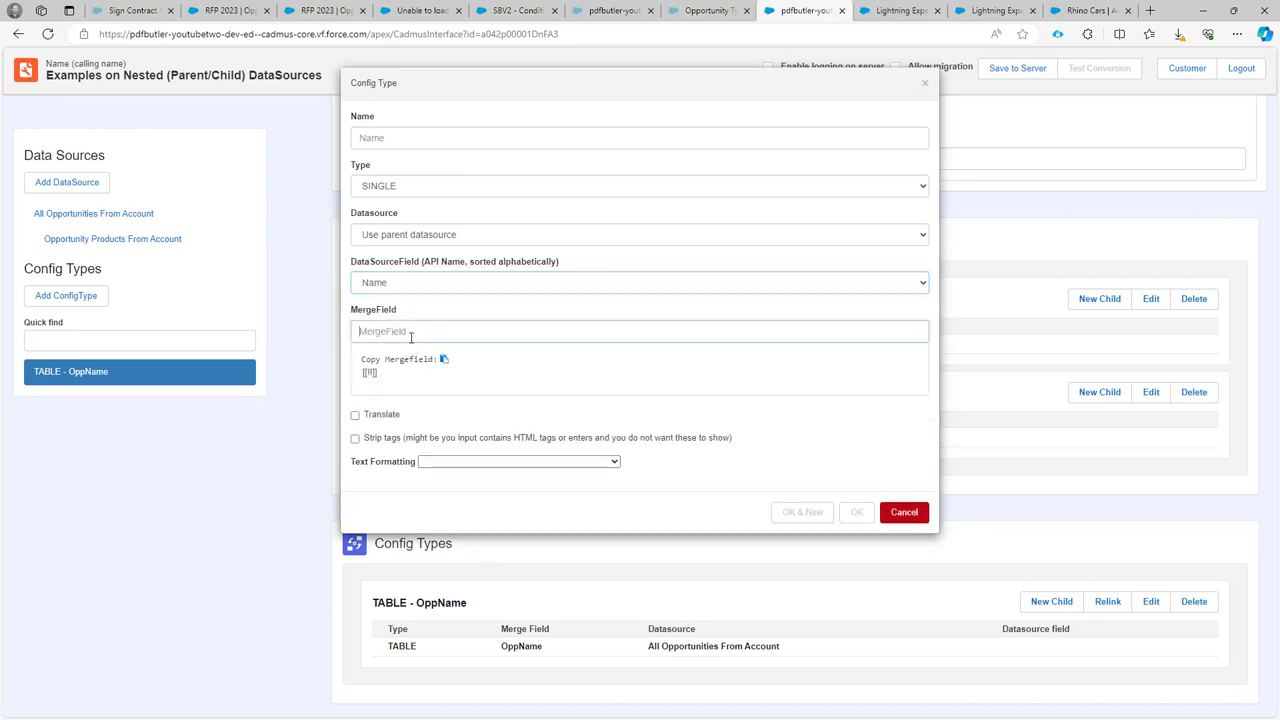
type("op")
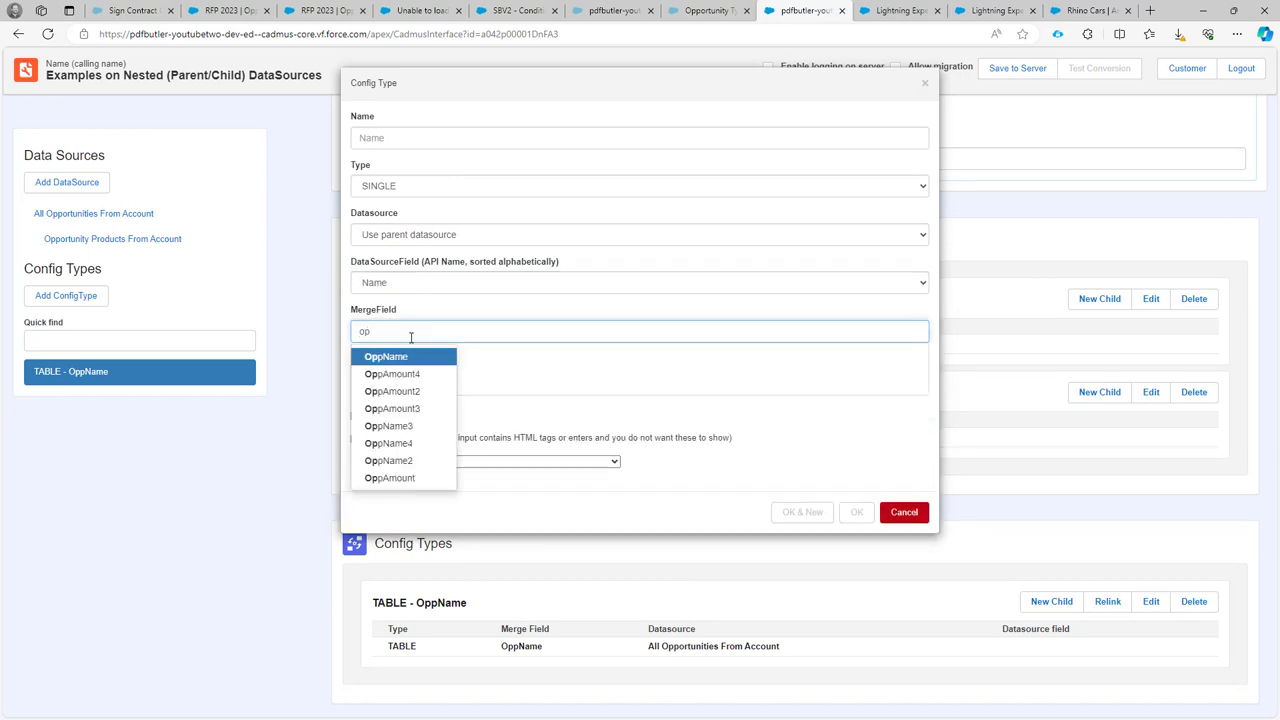
key("Return")
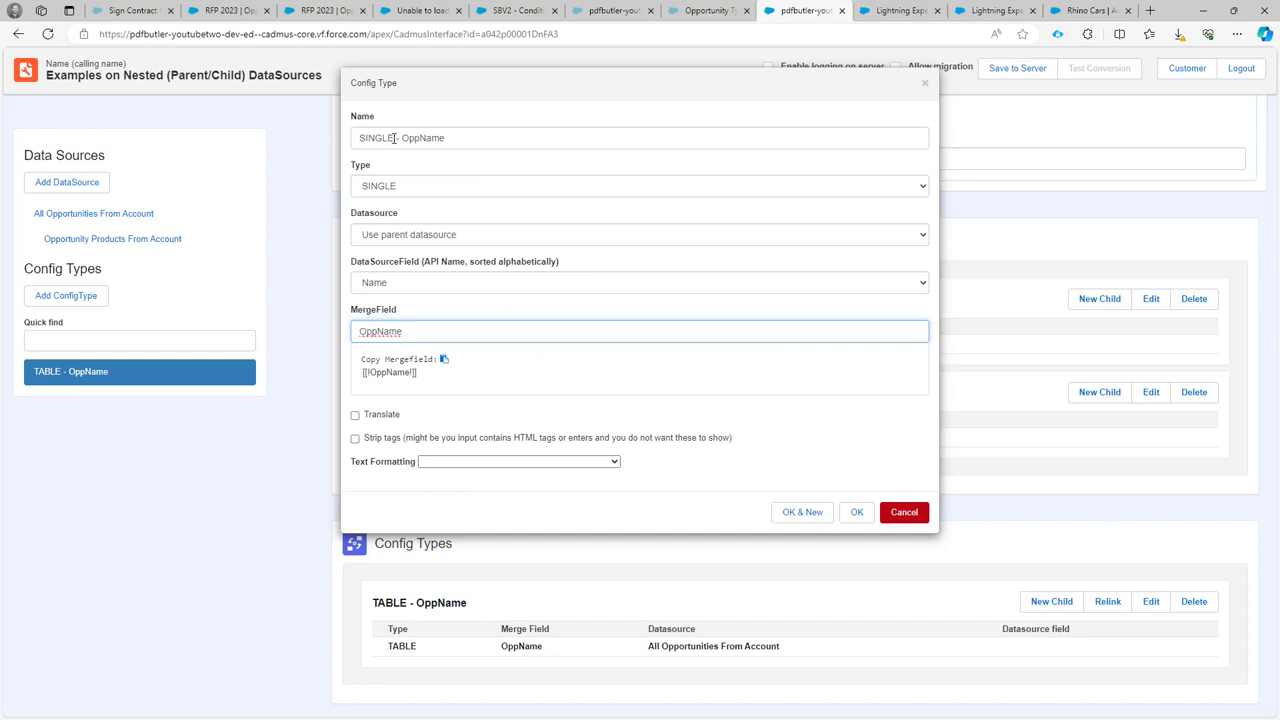
left_click(816, 518)
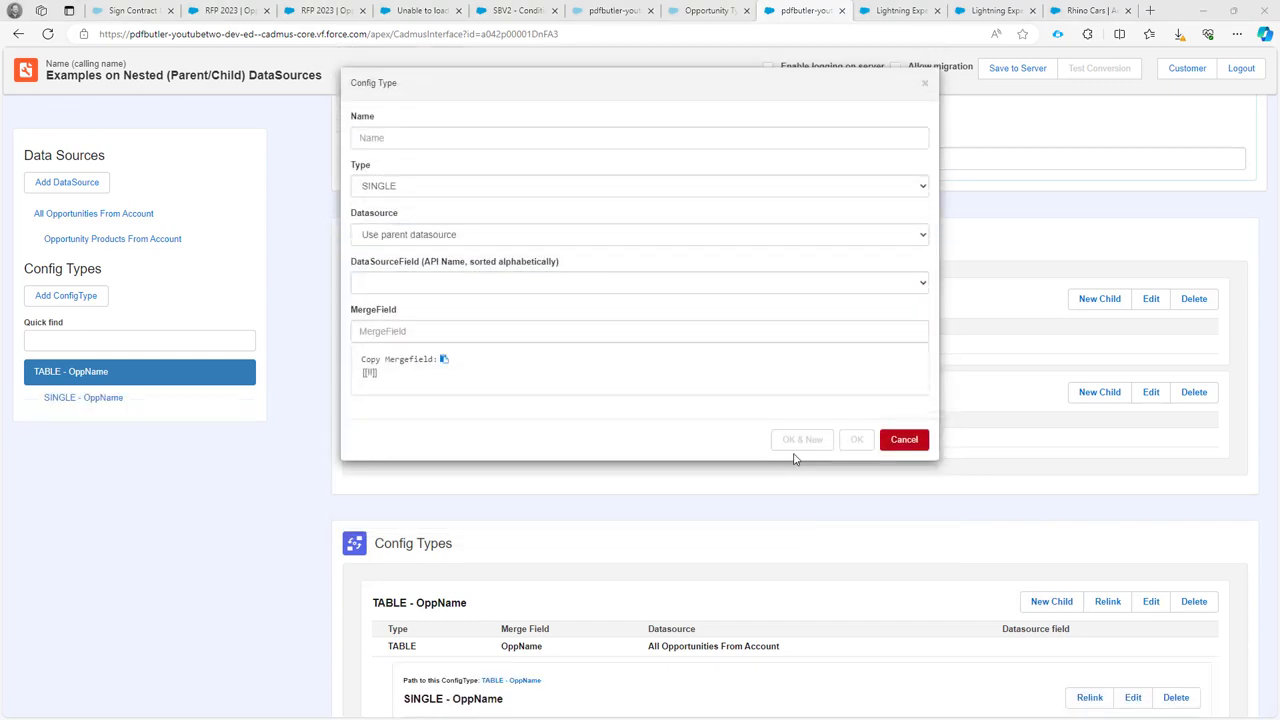
Add a second SINGLE child under TABLE - OppName that maps the Amount field to the OppAmount merge field
key("alt+Tab")
key("alt+Tab")
left_click(405, 289)
left_click(407, 327)
left_click(408, 420)
type("Opp")
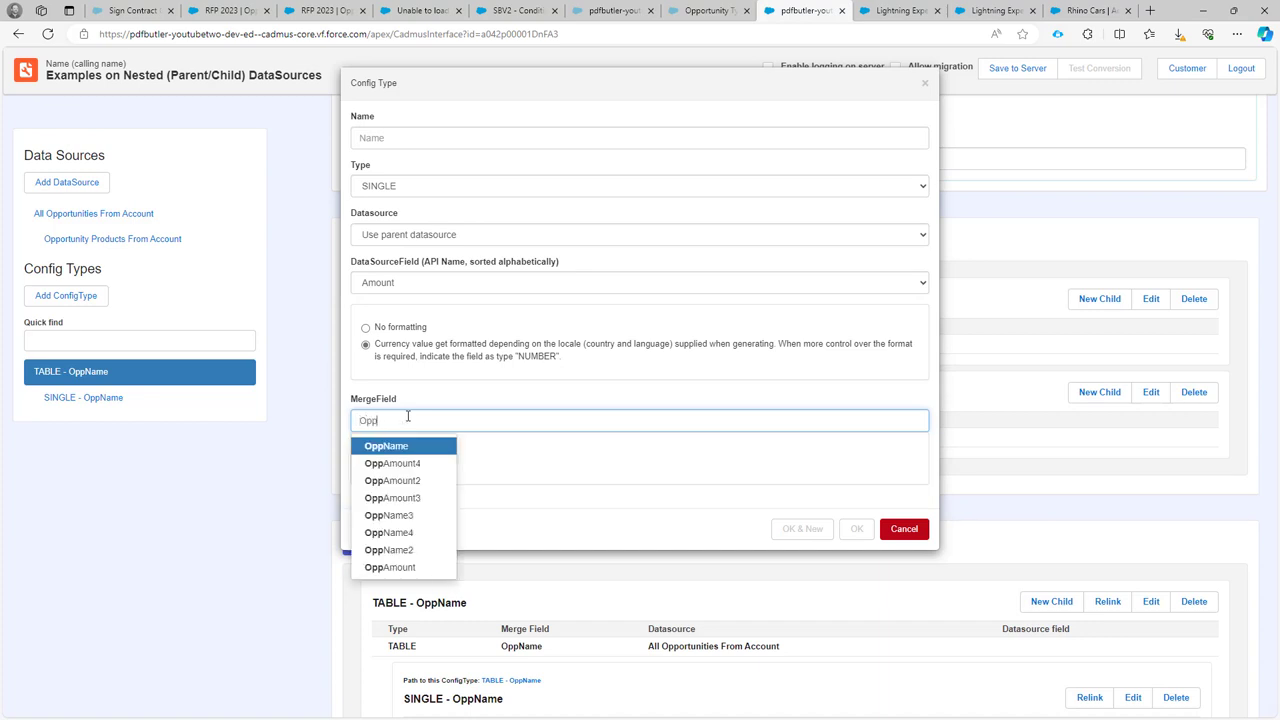
left_click(400, 567)
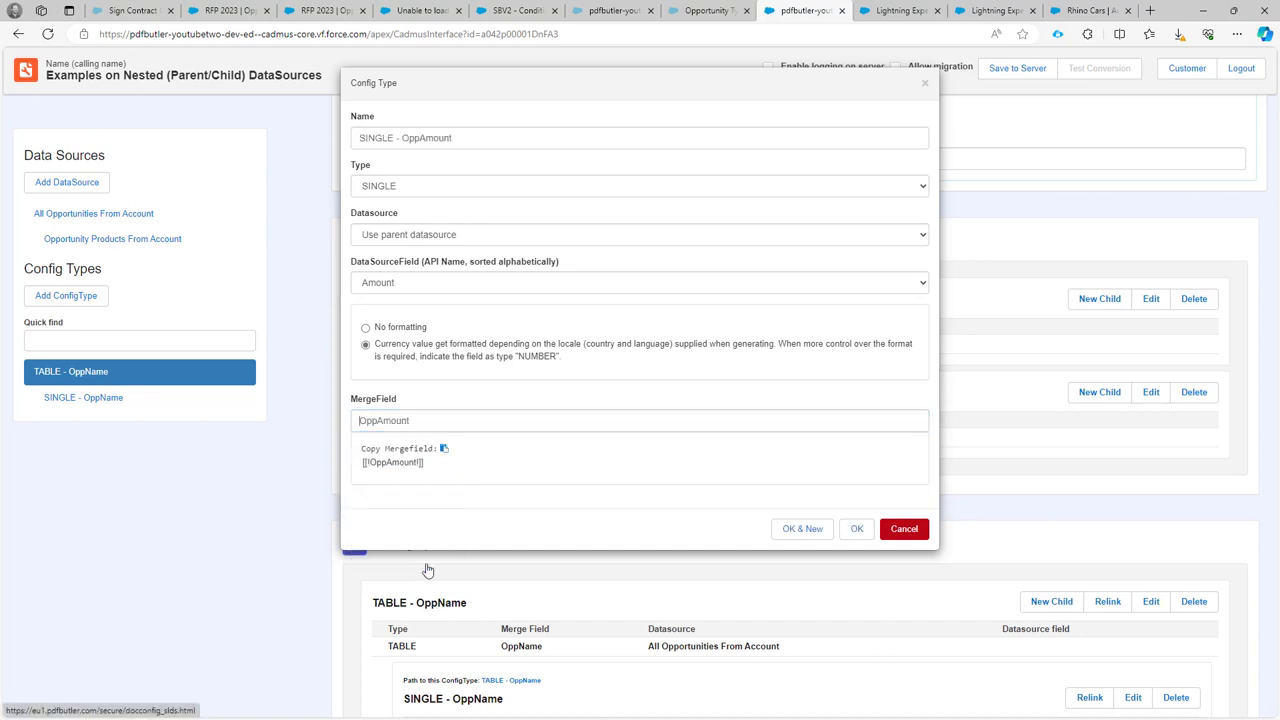
left_click(853, 529)
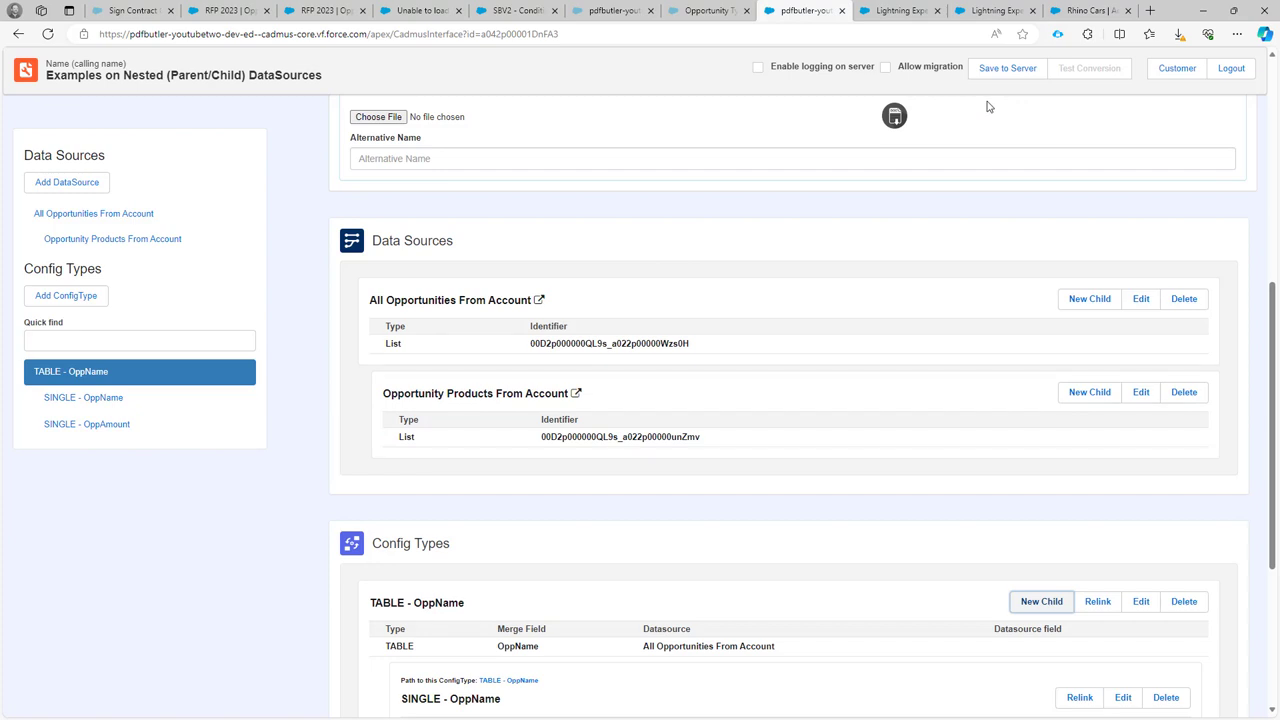
Save the doc config to the server and generate its document preview from the Rhino Cars account page
left_click(996, 70)
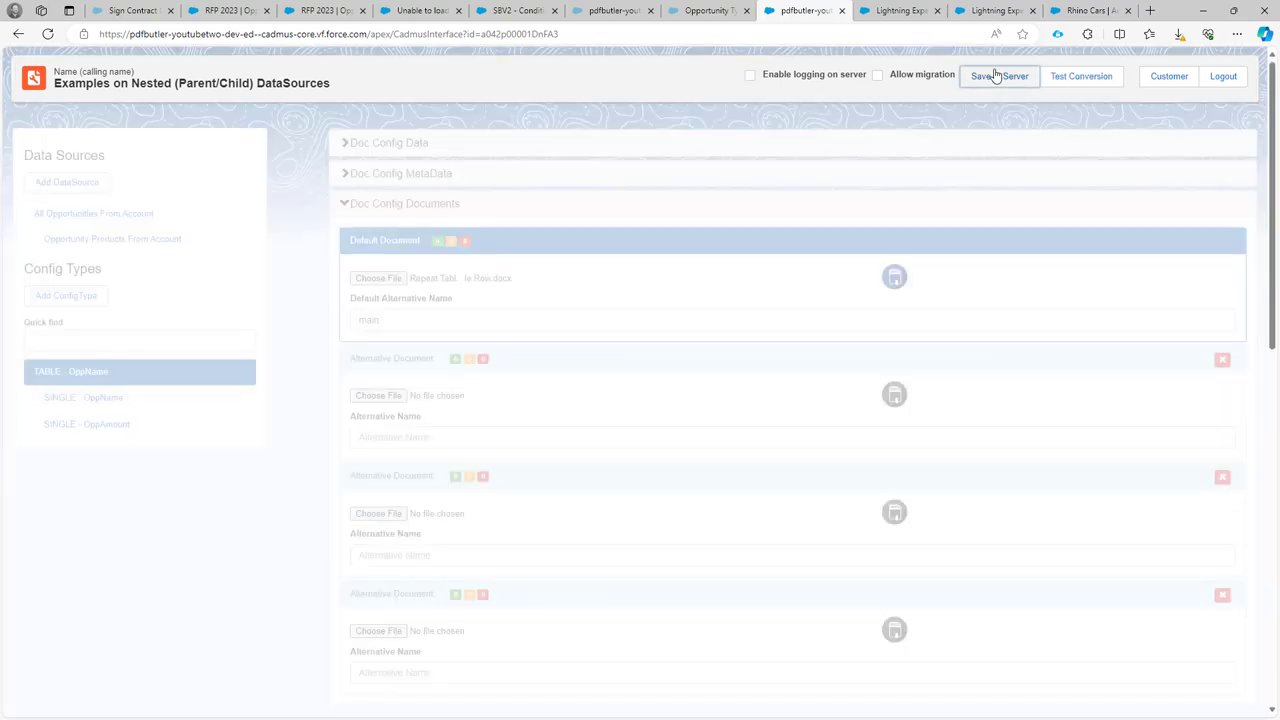
left_click(888, 11)
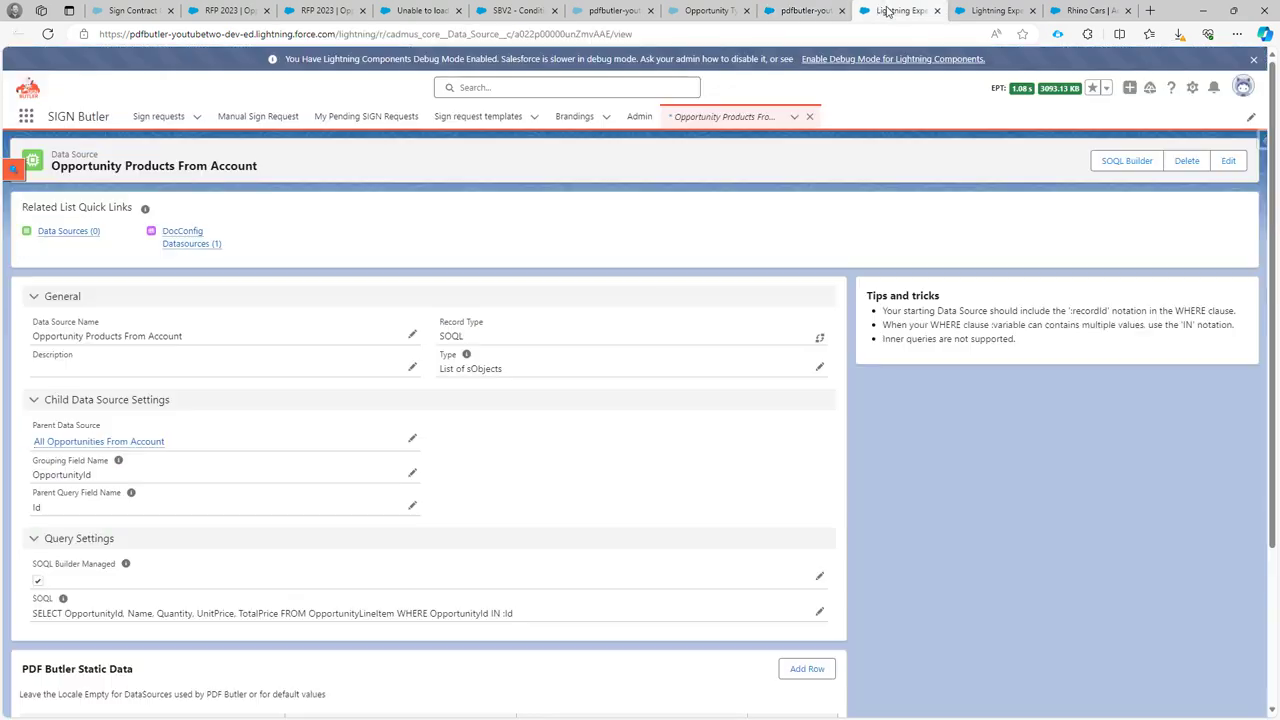
left_click(1088, 11)
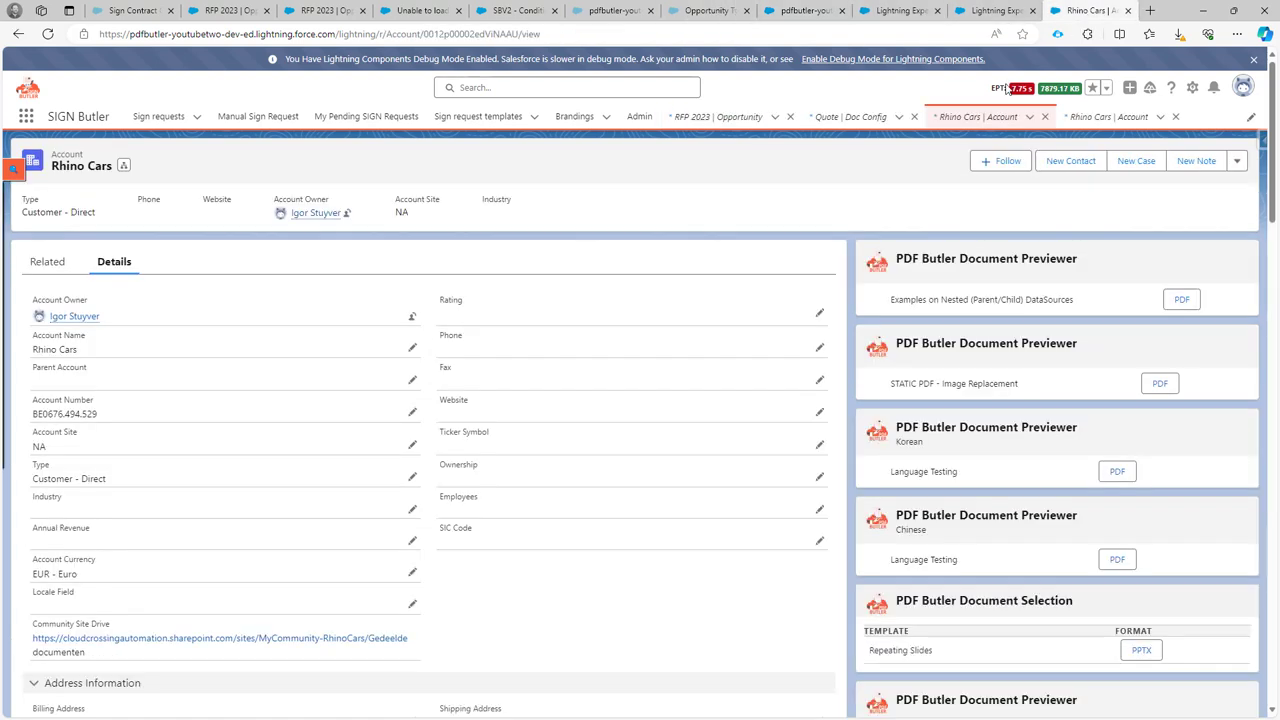
left_click(1181, 299)
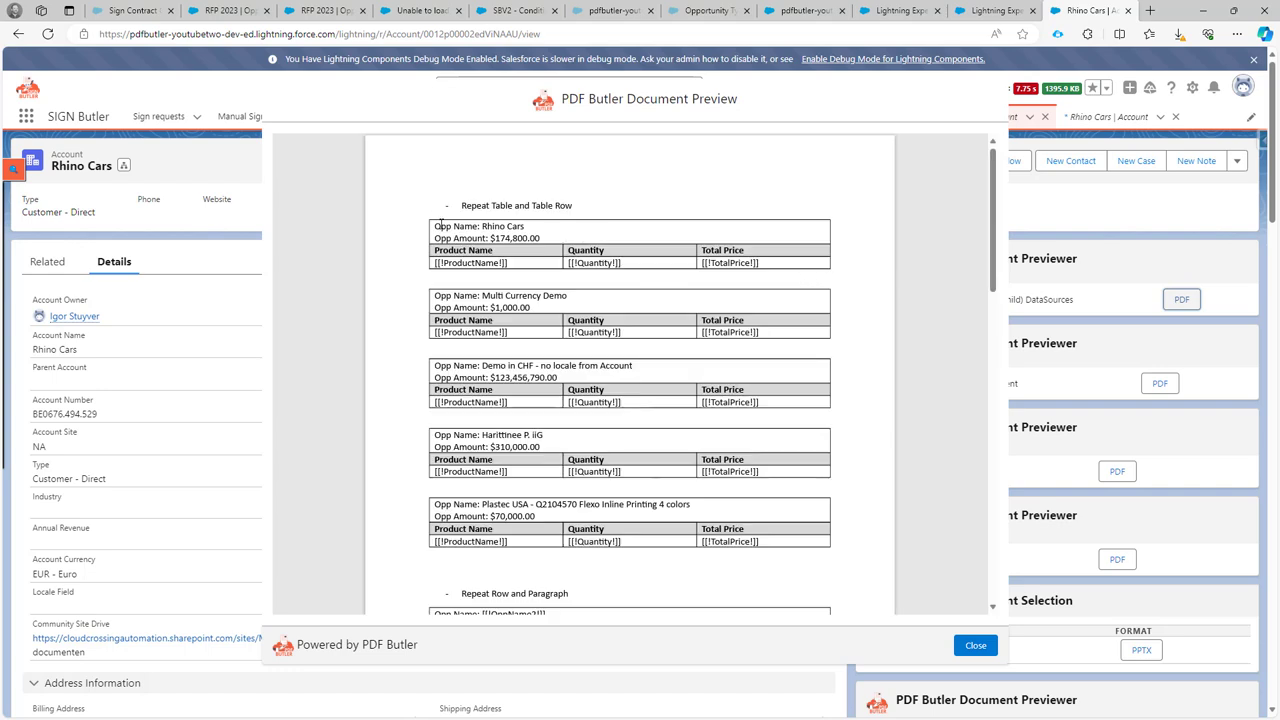
Examine the repeated opportunity tables, the first table's amount and its product row placeholders in the document preview
left_click_drag(460, 206, 597, 483)
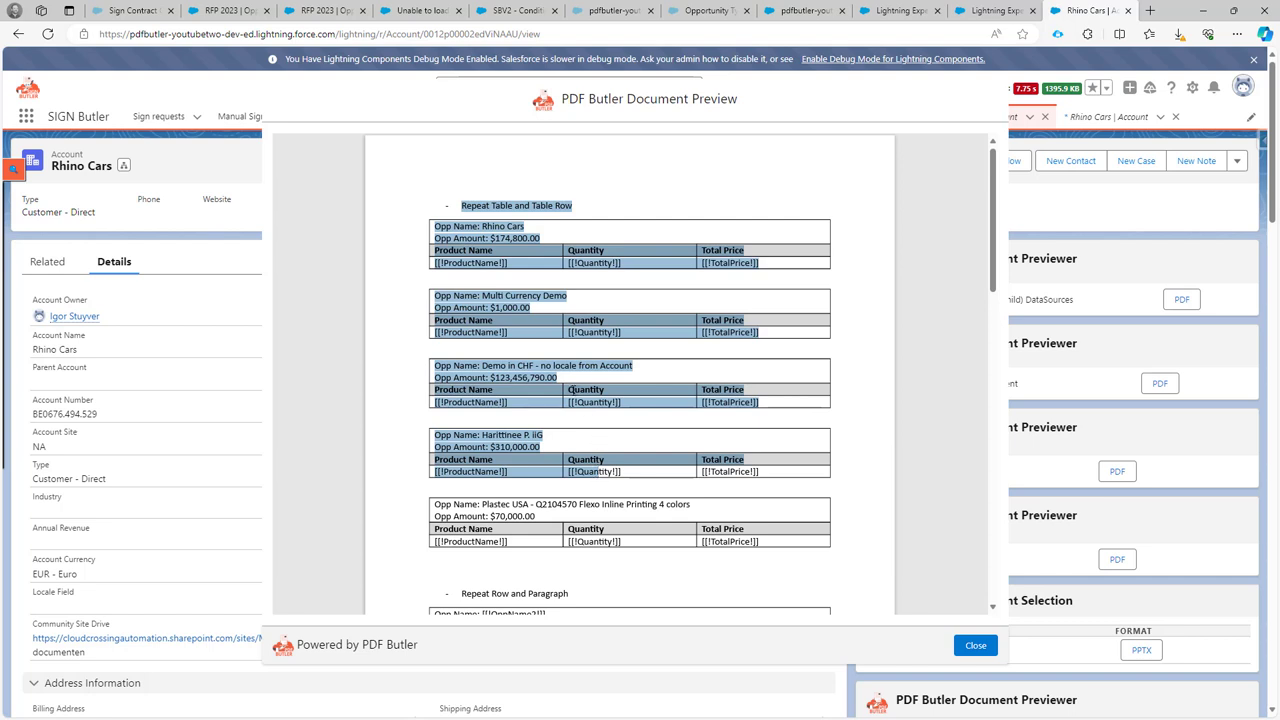
left_click(483, 262)
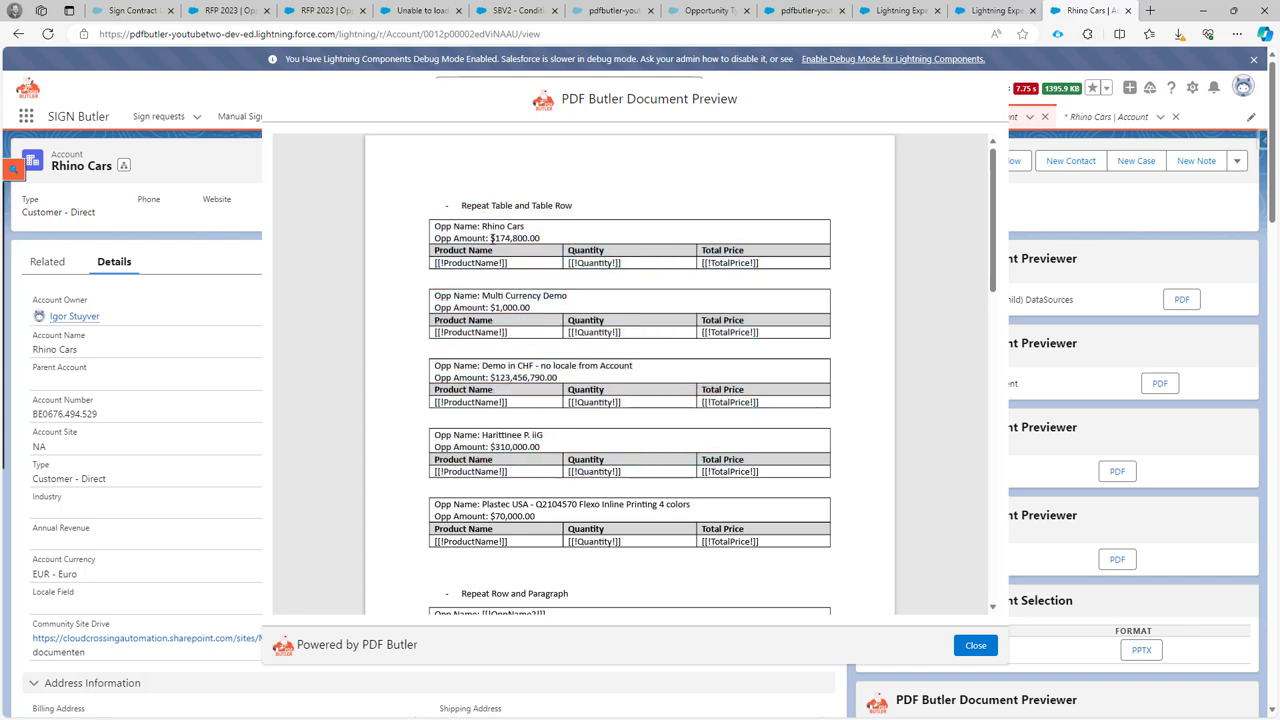
left_click_drag(491, 238, 540, 239)
left_click_drag(437, 262, 758, 263)
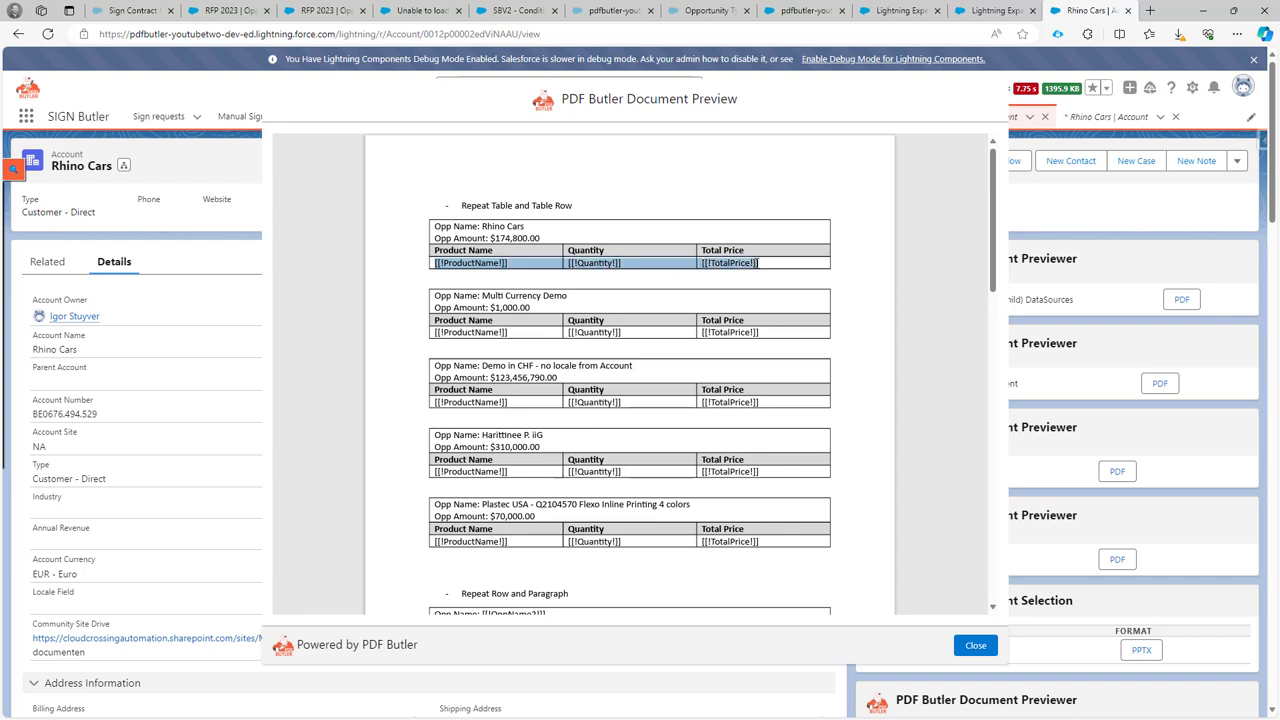
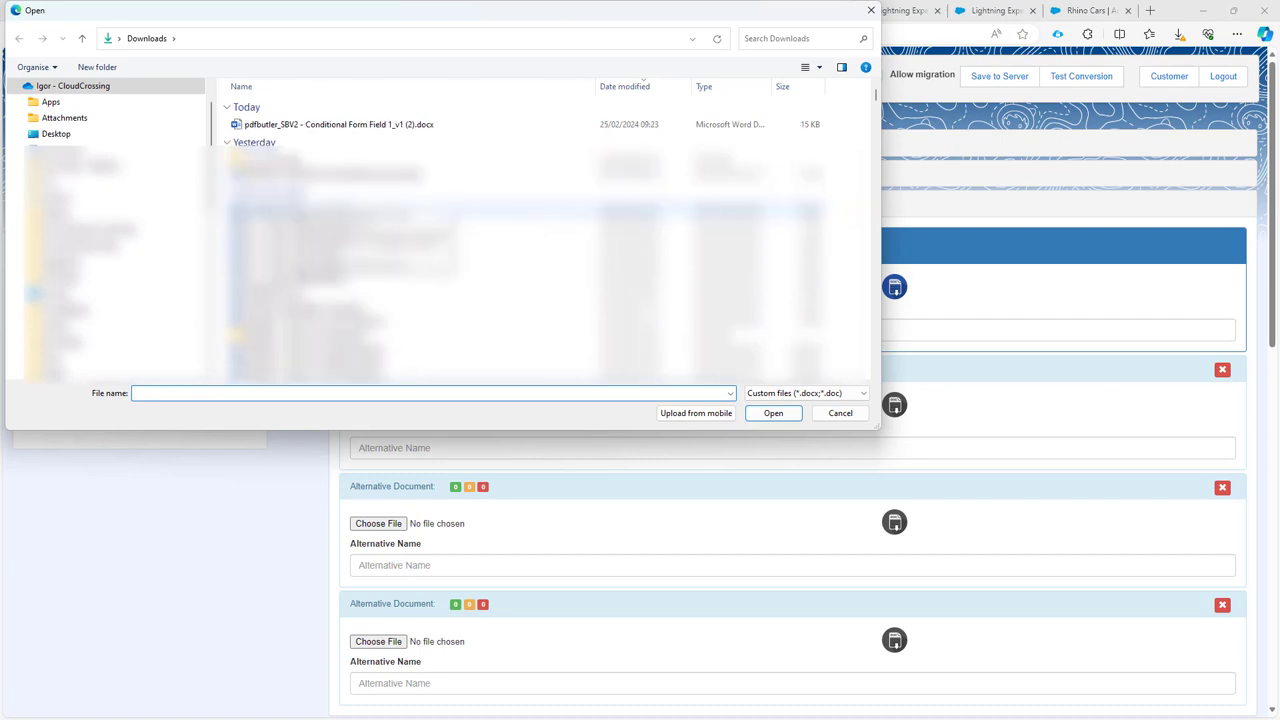
Choose the updated "Repeat Table and Table Row.docx" from Downloads as the default document
left_click(323, 126)
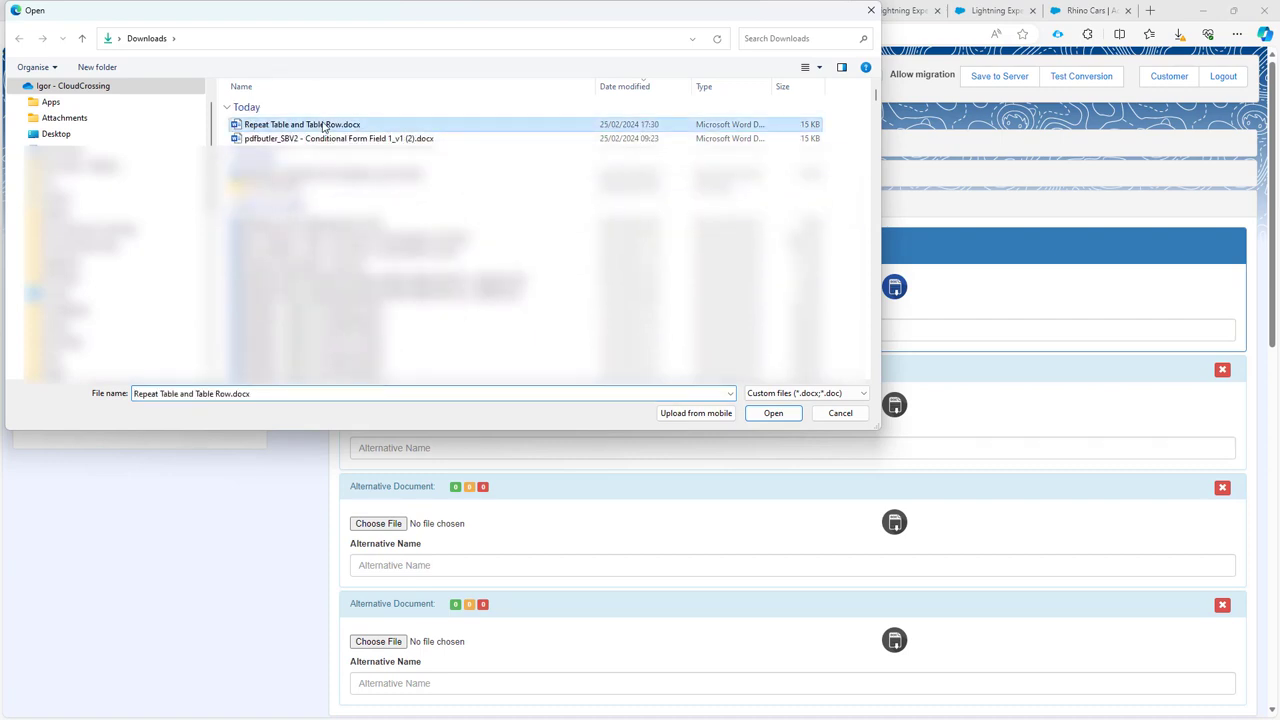
double_click(357, 127)
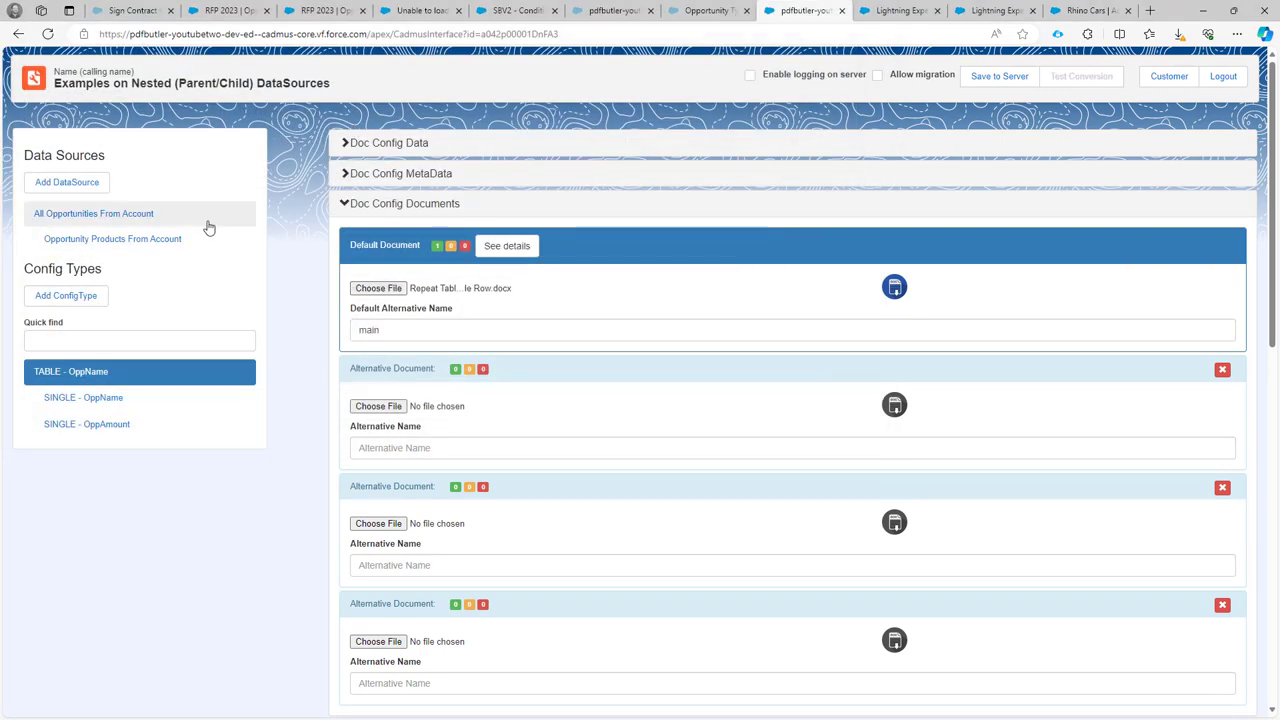
Add a TABLE_ROW child under TABLE - OppName using the Opportunity Products From Account data source and the ProductName merge field
left_click(83, 396)
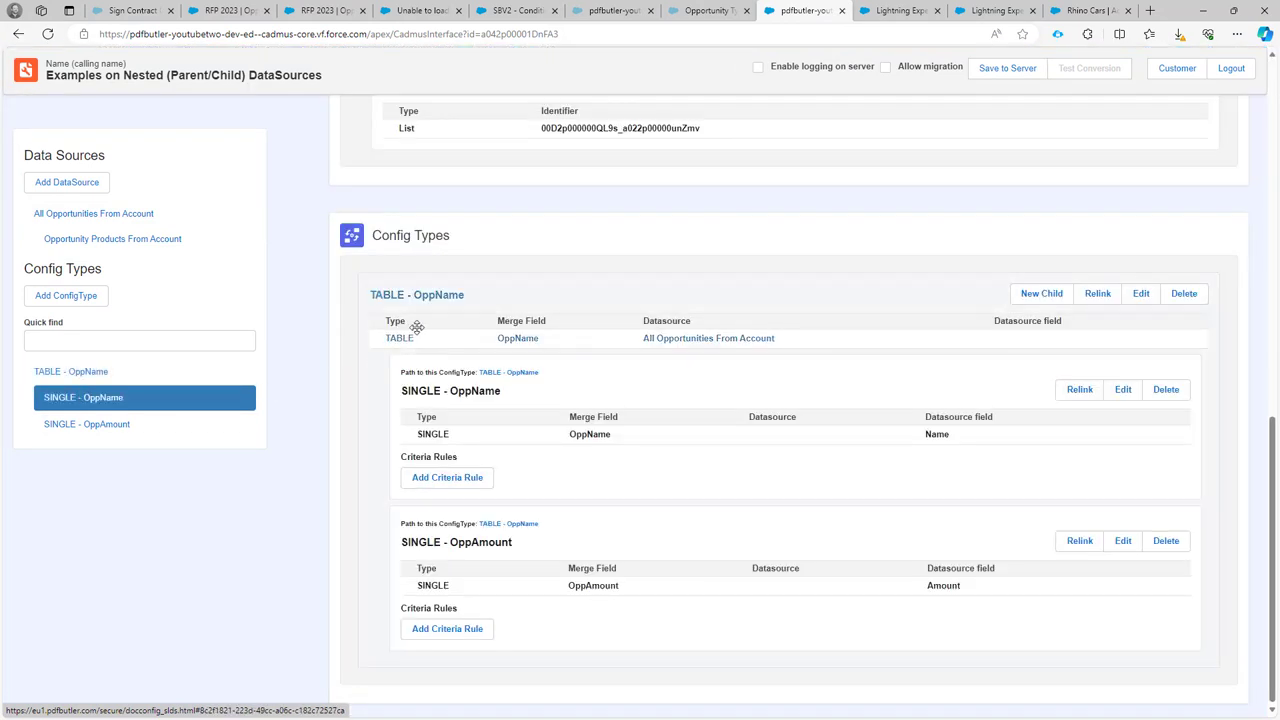
left_click(1044, 297)
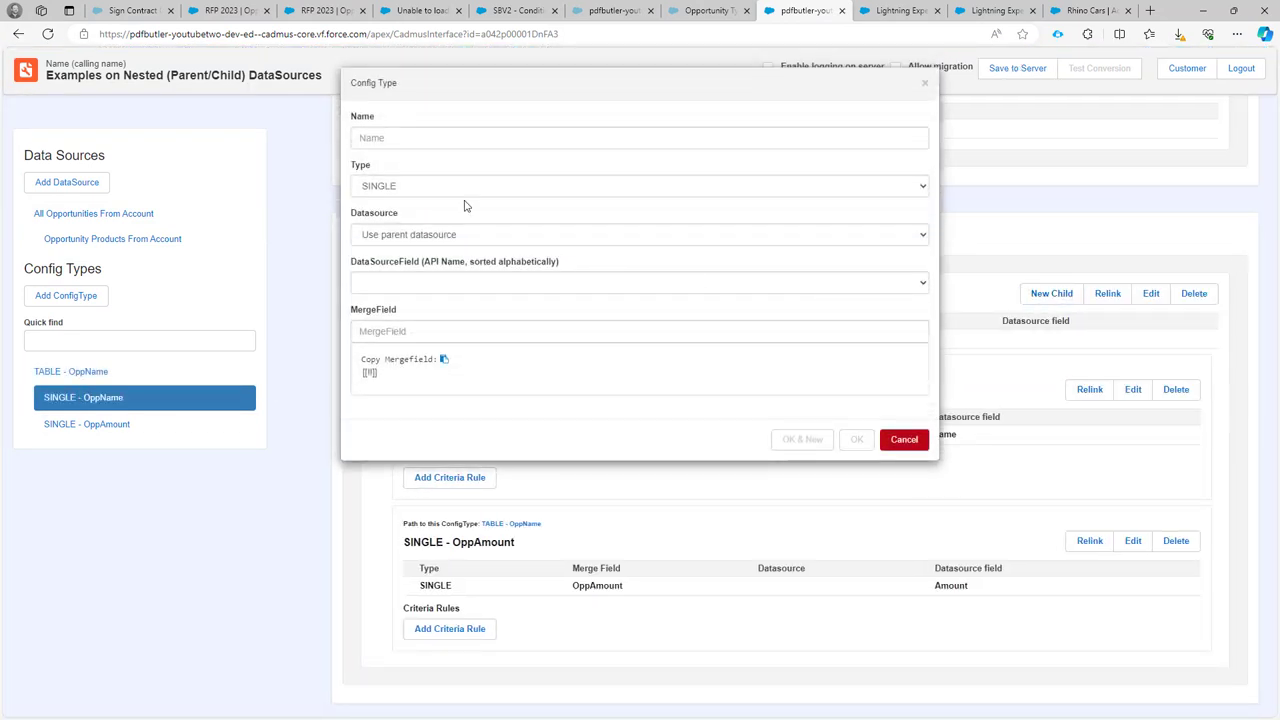
left_click(434, 190)
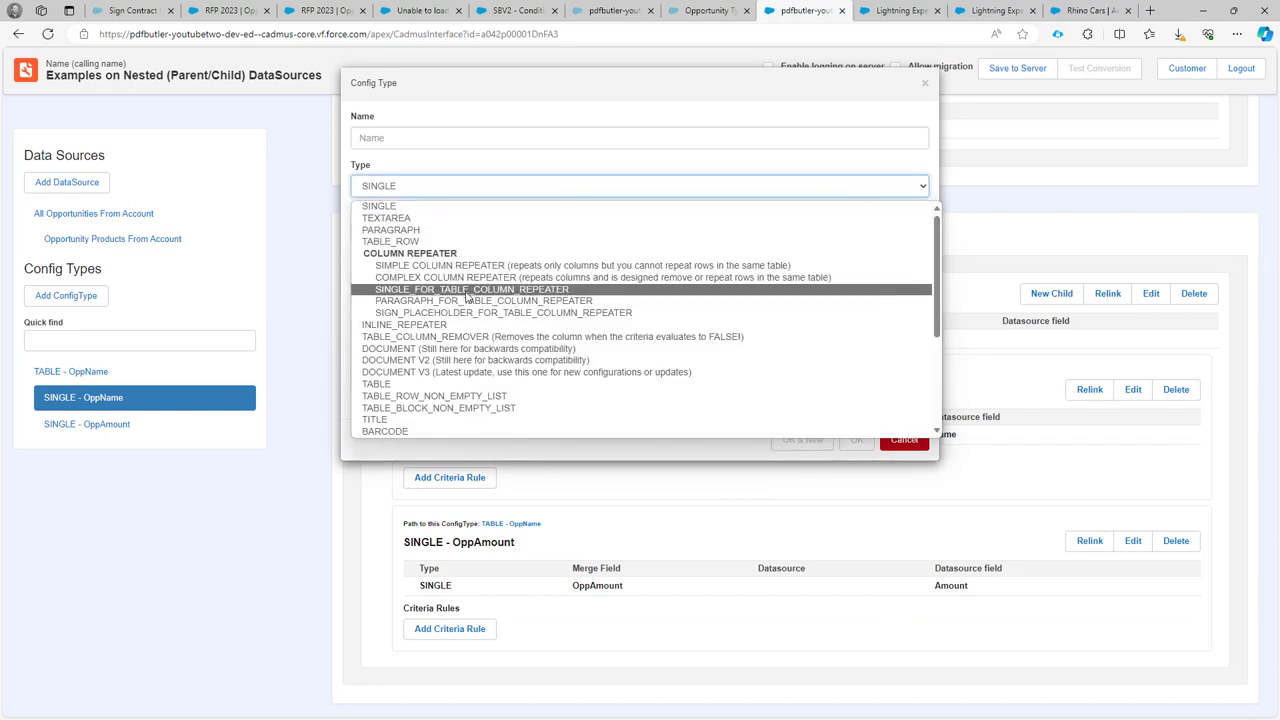
scroll(445, 285, "down", 1)
scroll(445, 270, "up", 1)
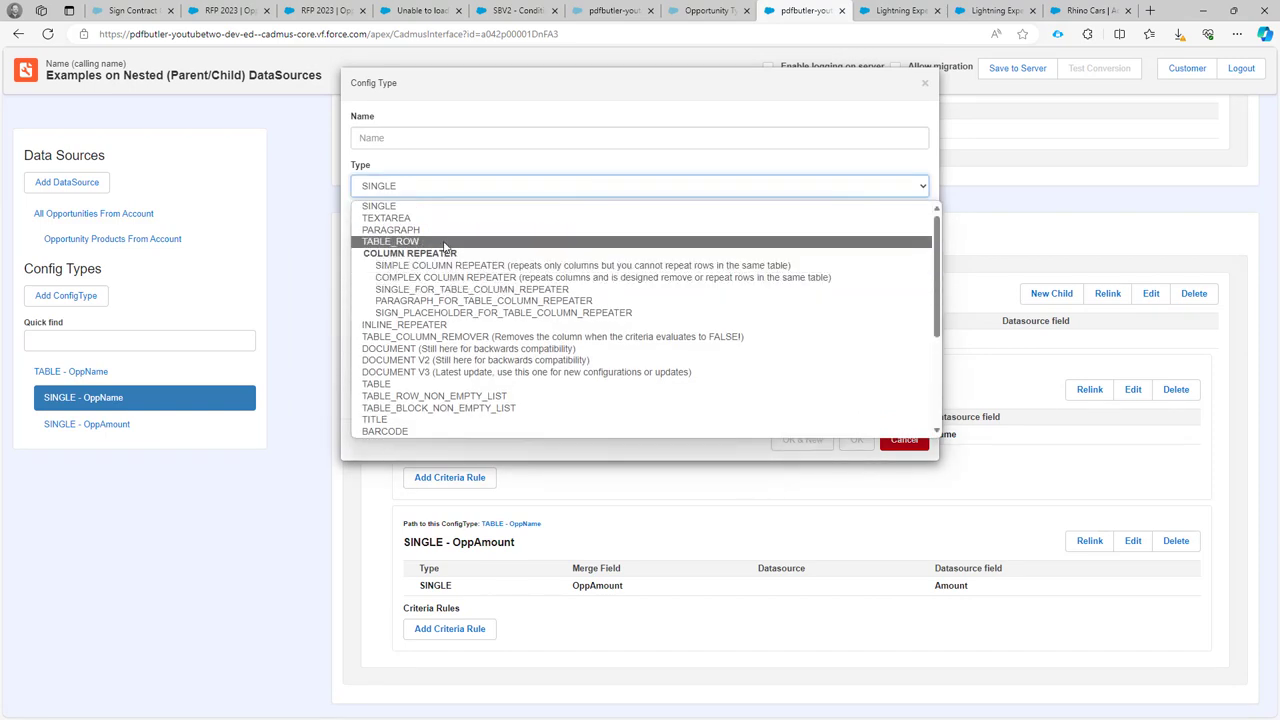
left_click(445, 242)
left_click(423, 237)
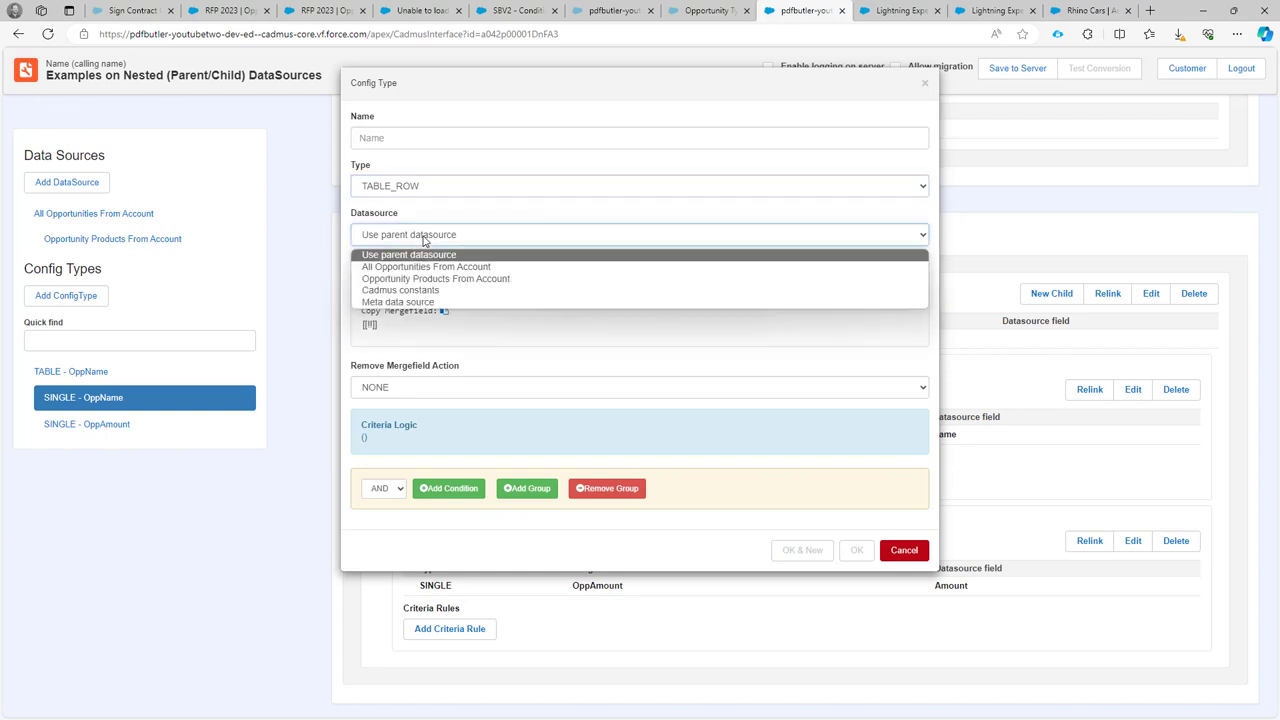
left_click(422, 281)
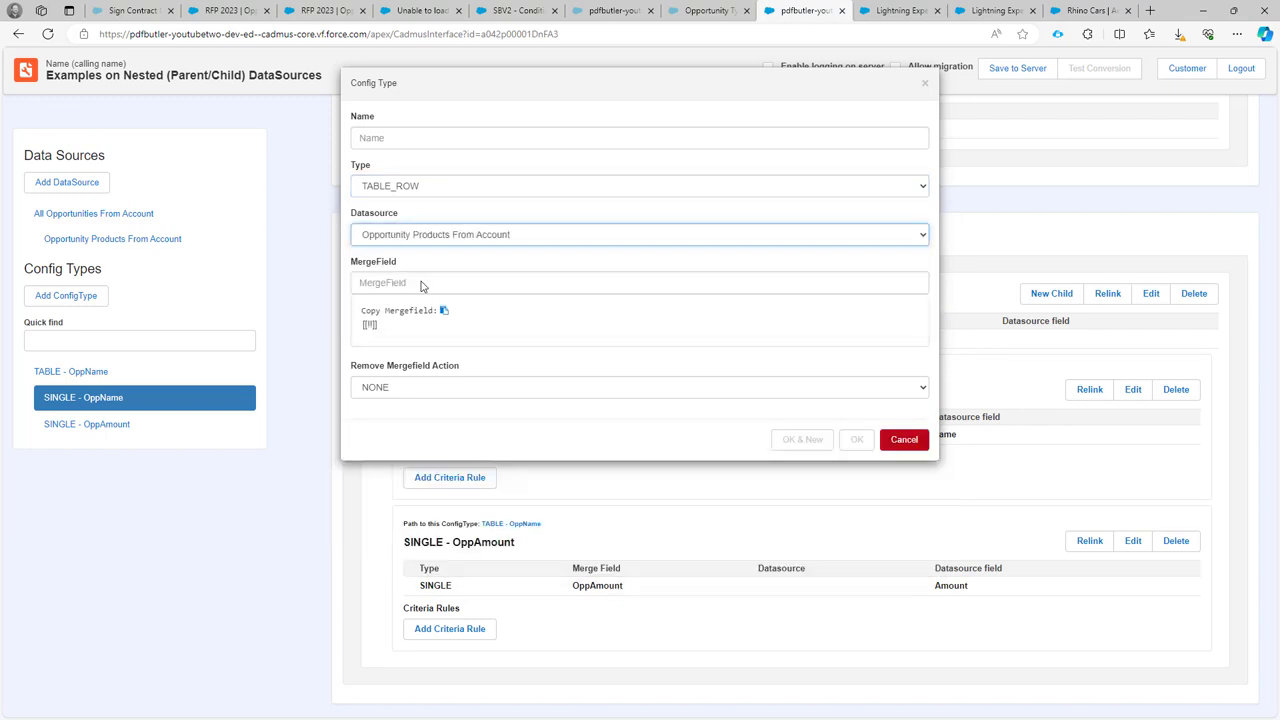
left_click(415, 282)
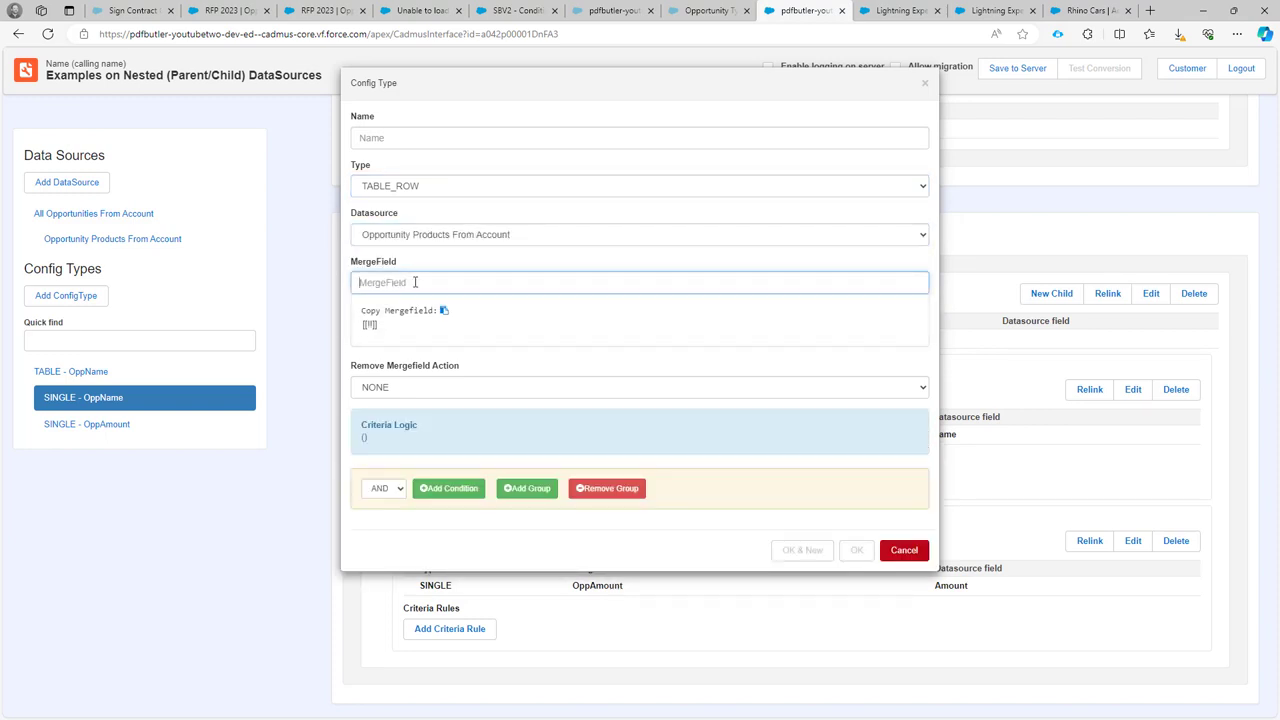
type("pro")
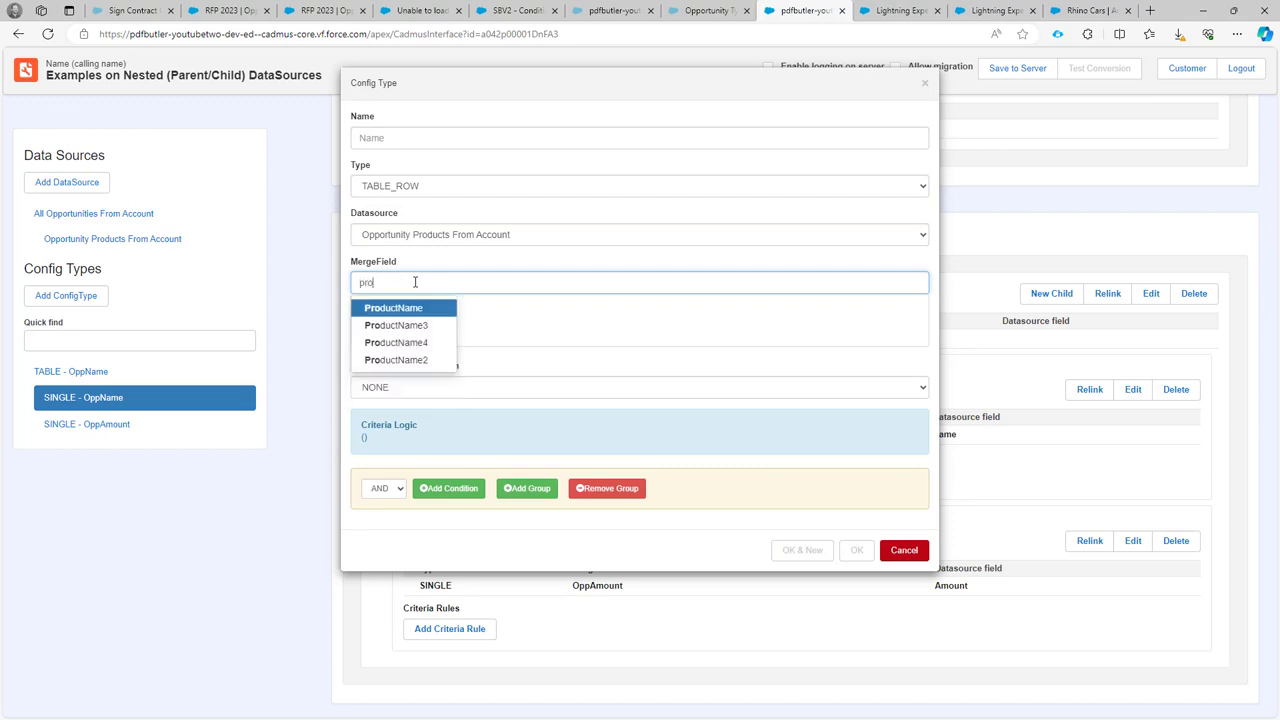
key("Return")
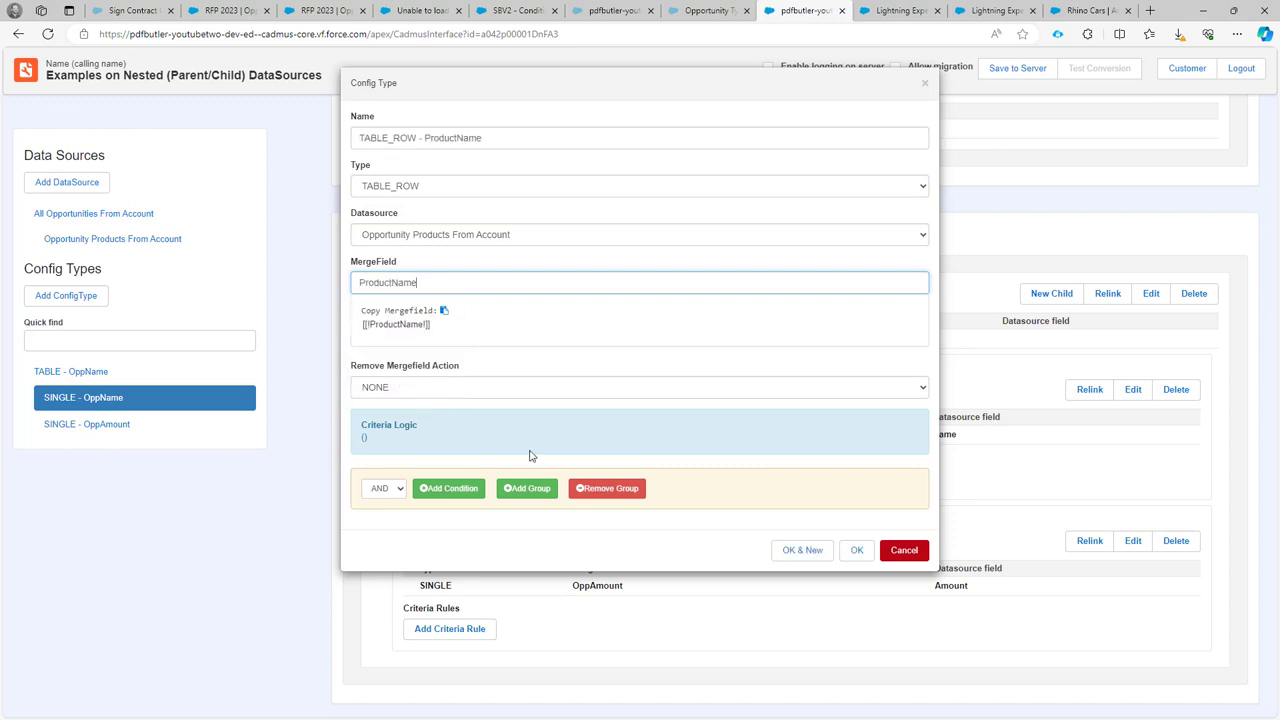
left_click(853, 550)
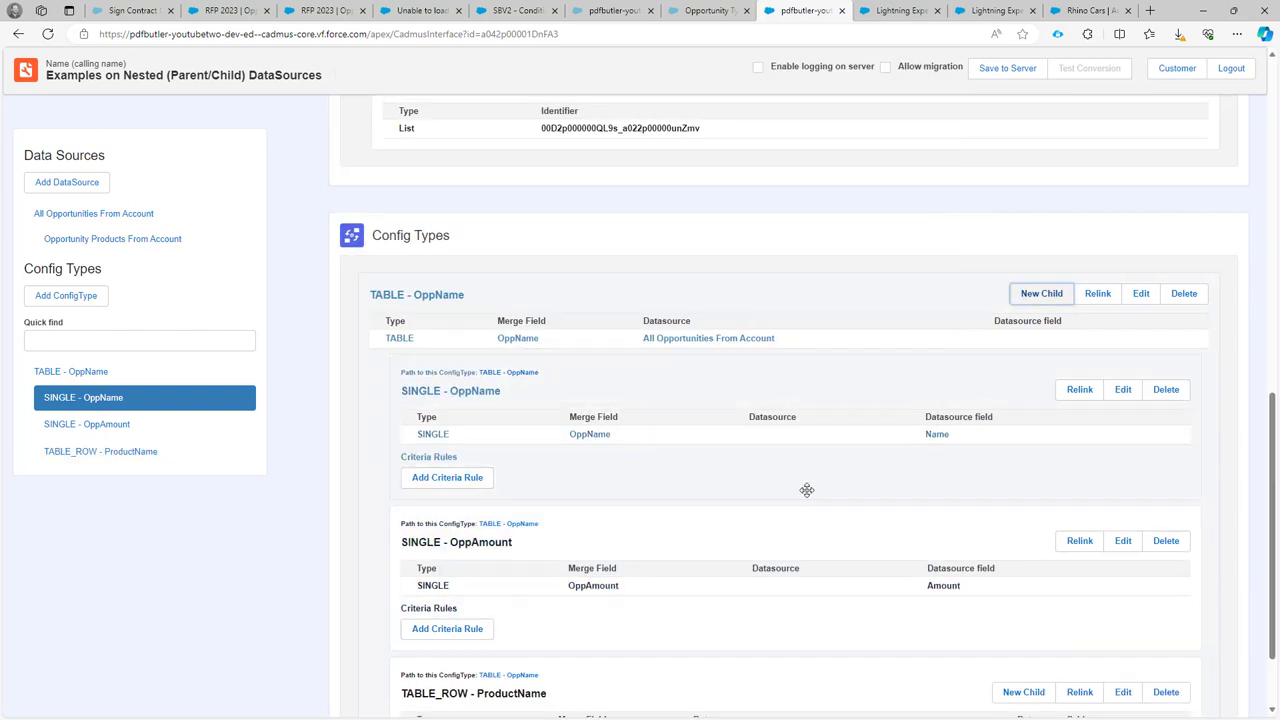
Add a SINGLE child under TABLE_ROW - ProductName that maps the Name field to the ProductName merge field
scroll(807, 490, "down", 1)
left_click(1034, 590)
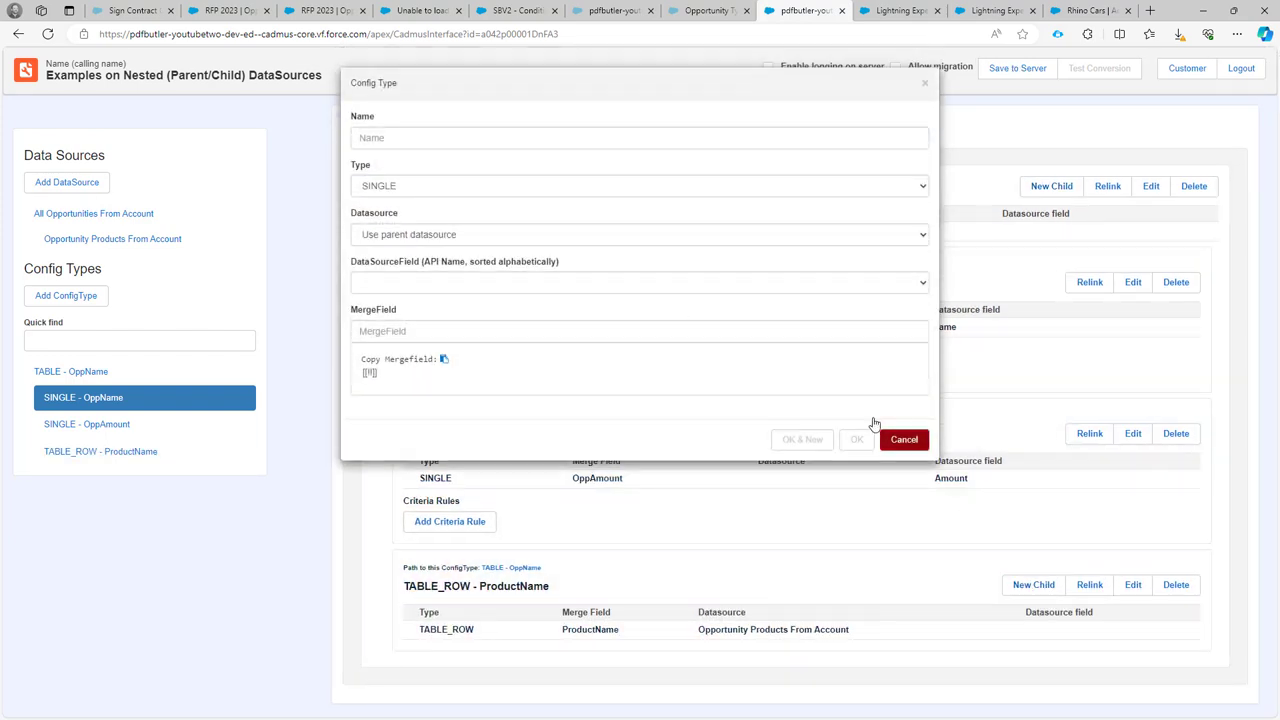
left_click(420, 138)
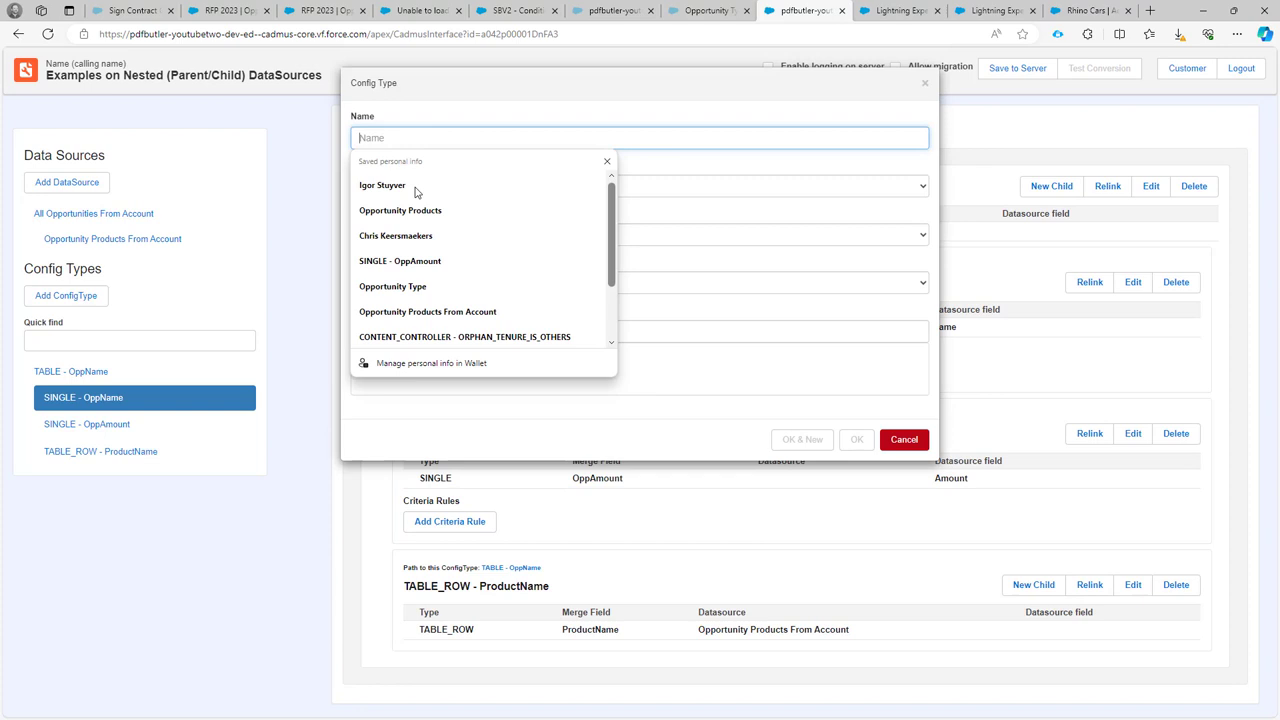
left_click(709, 236)
left_click(643, 316)
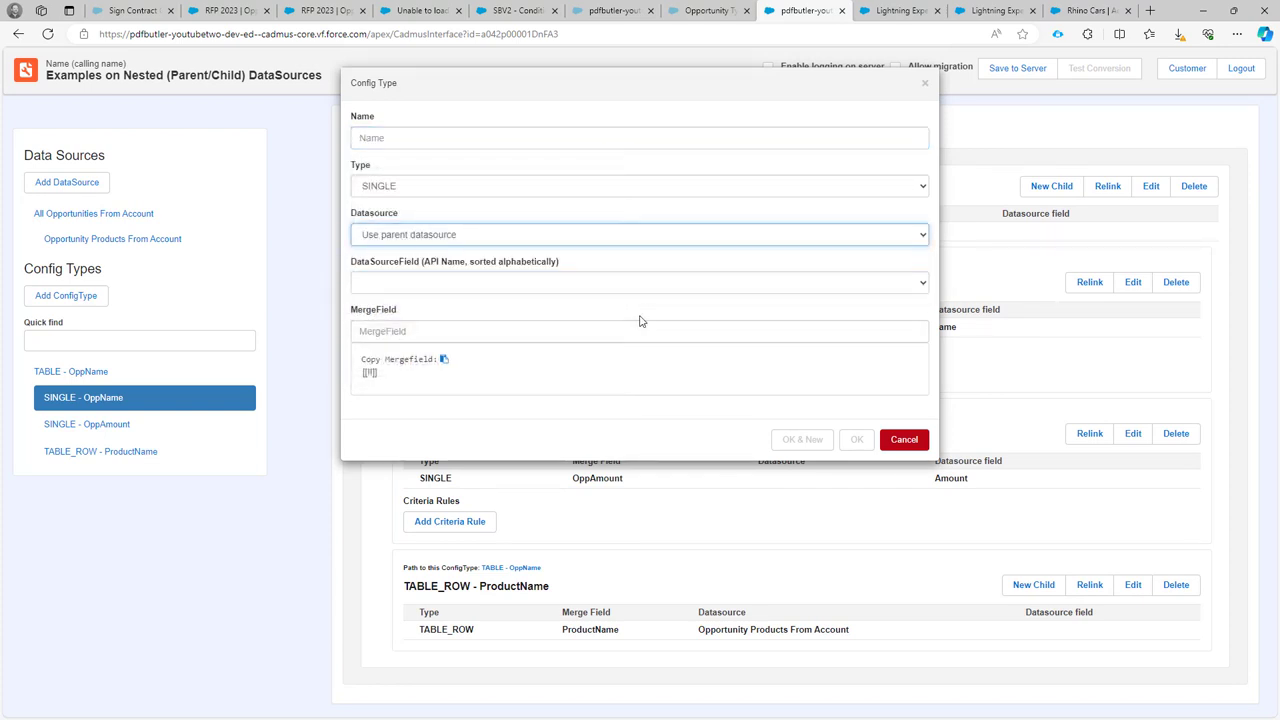
left_click(629, 289)
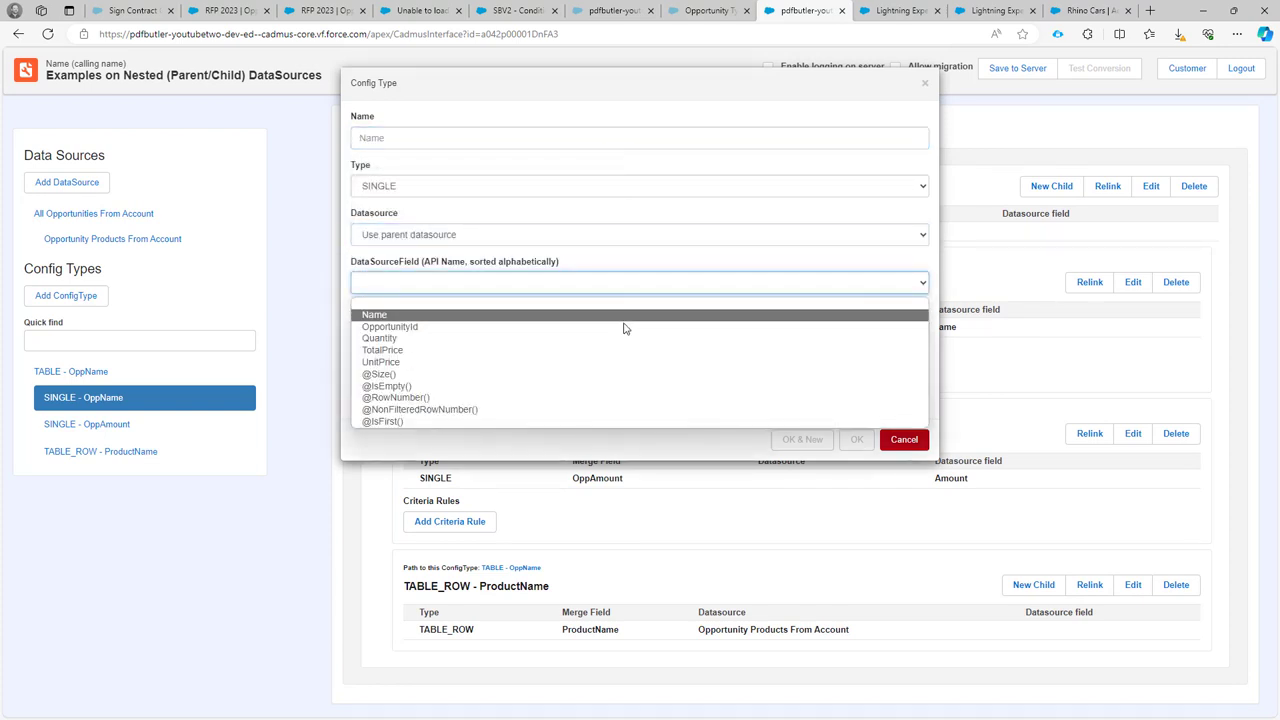
left_click(614, 316)
left_click(503, 327)
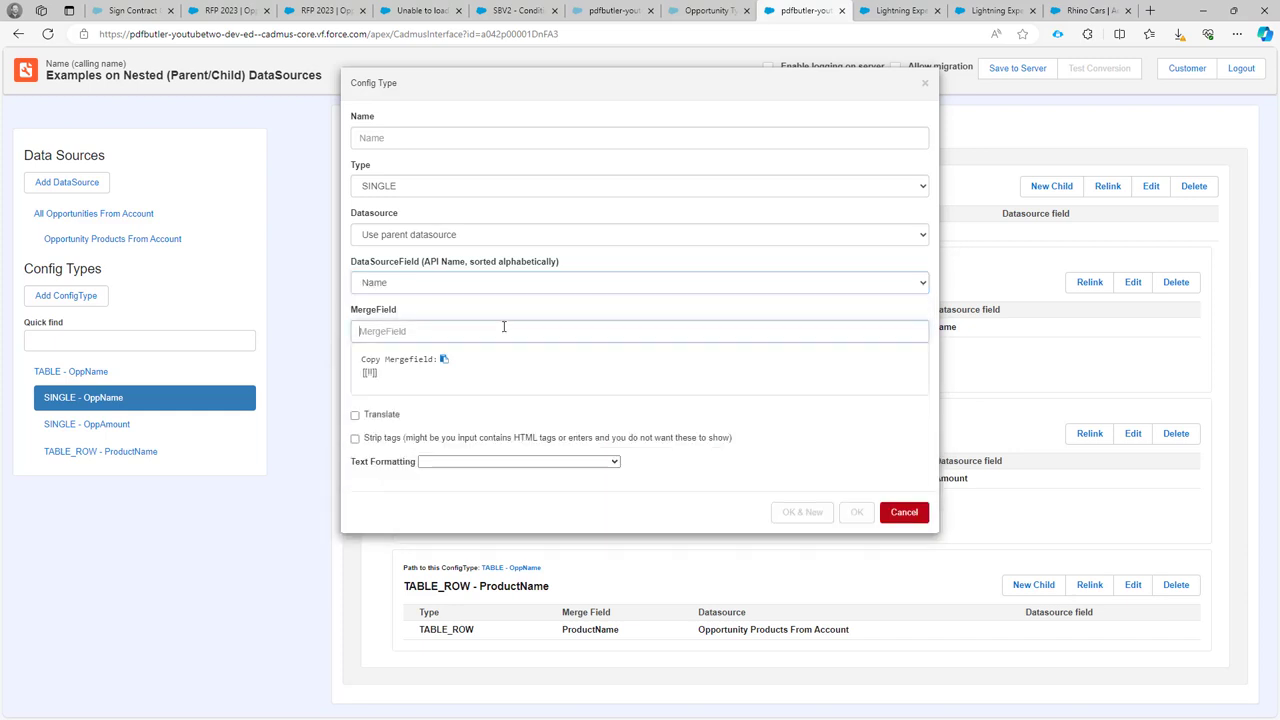
type("Prod")
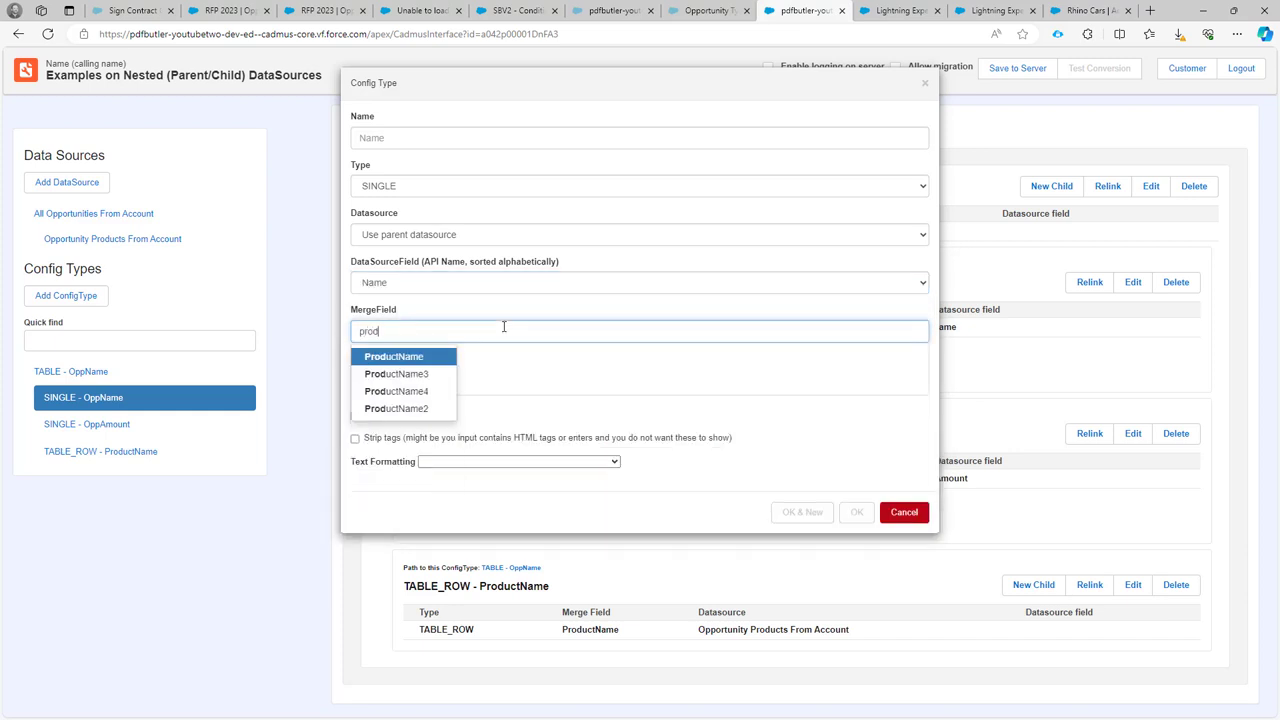
key("Return")
left_click(803, 512)
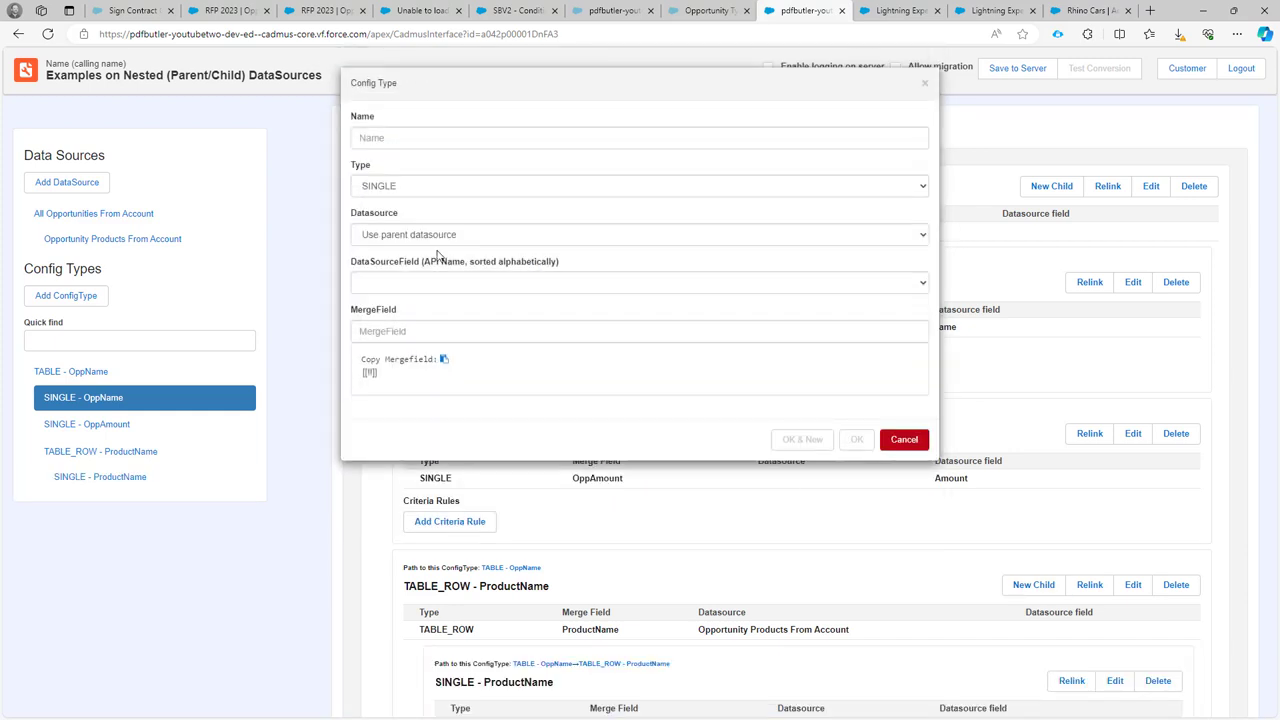
Add a SINGLE child under the table row mapping Quantity to the Quantity merge field with the custom format ###.##0
left_click(403, 290)
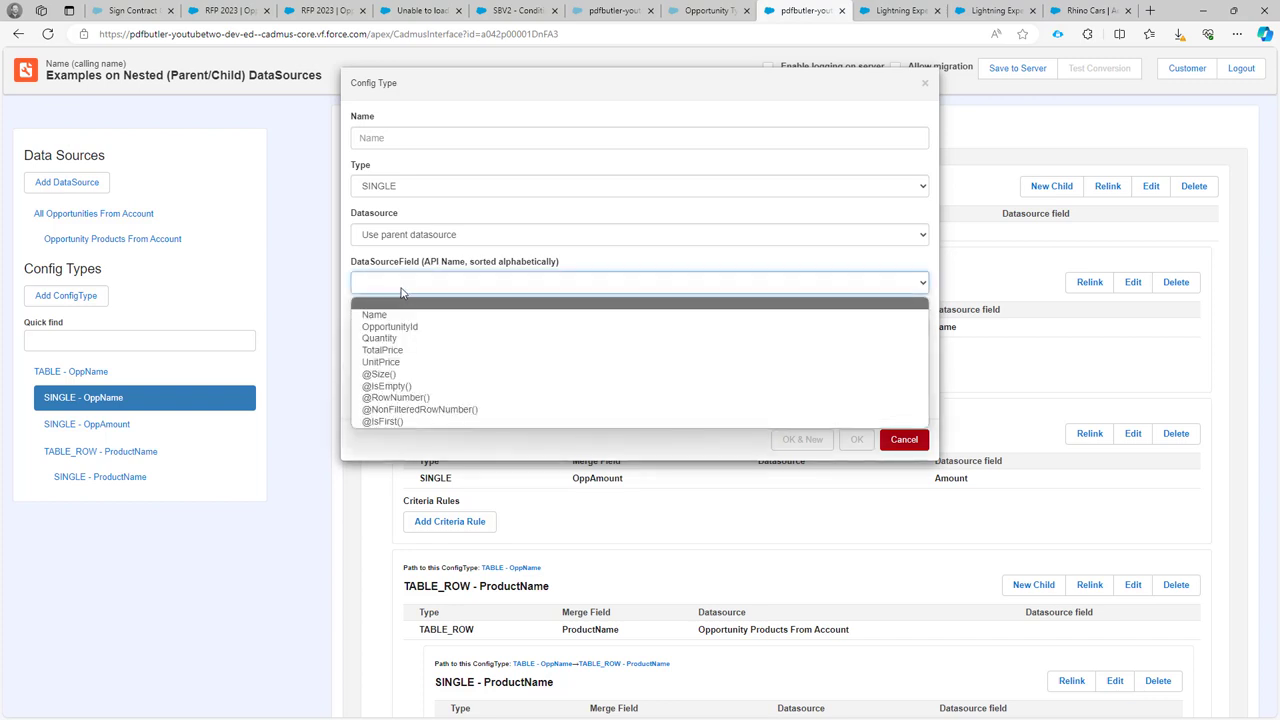
left_click(383, 338)
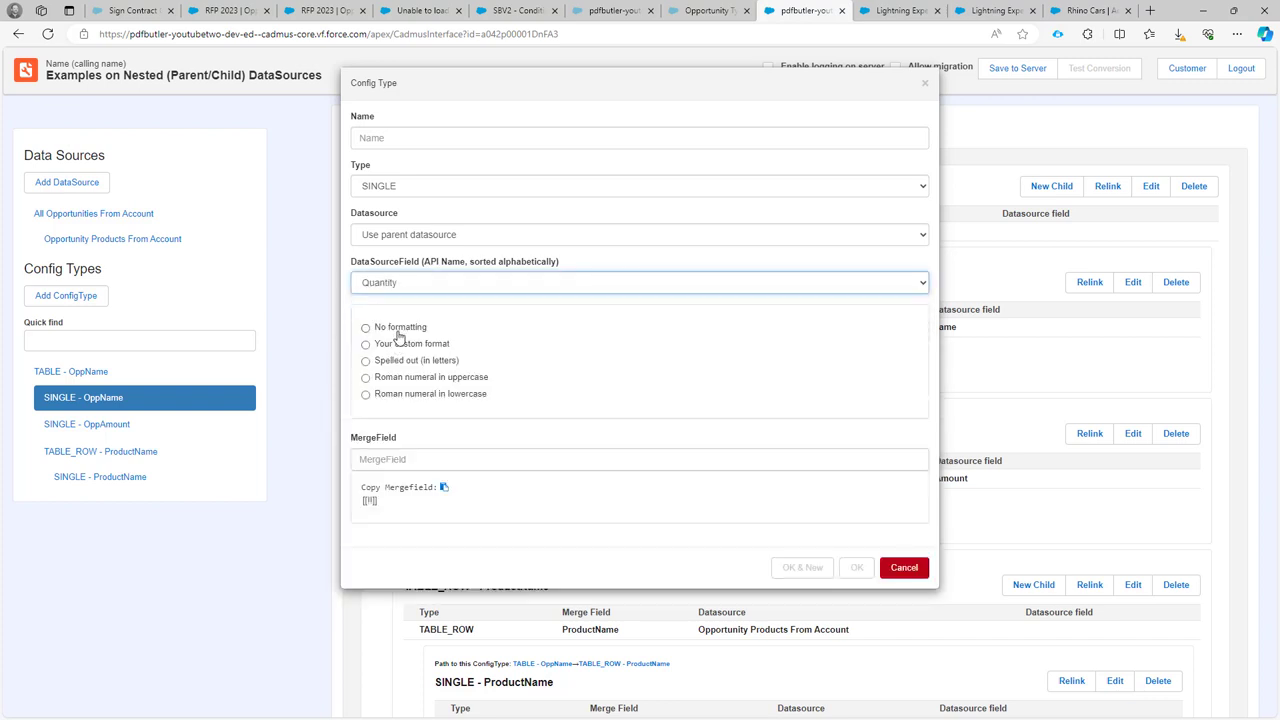
left_click(399, 330)
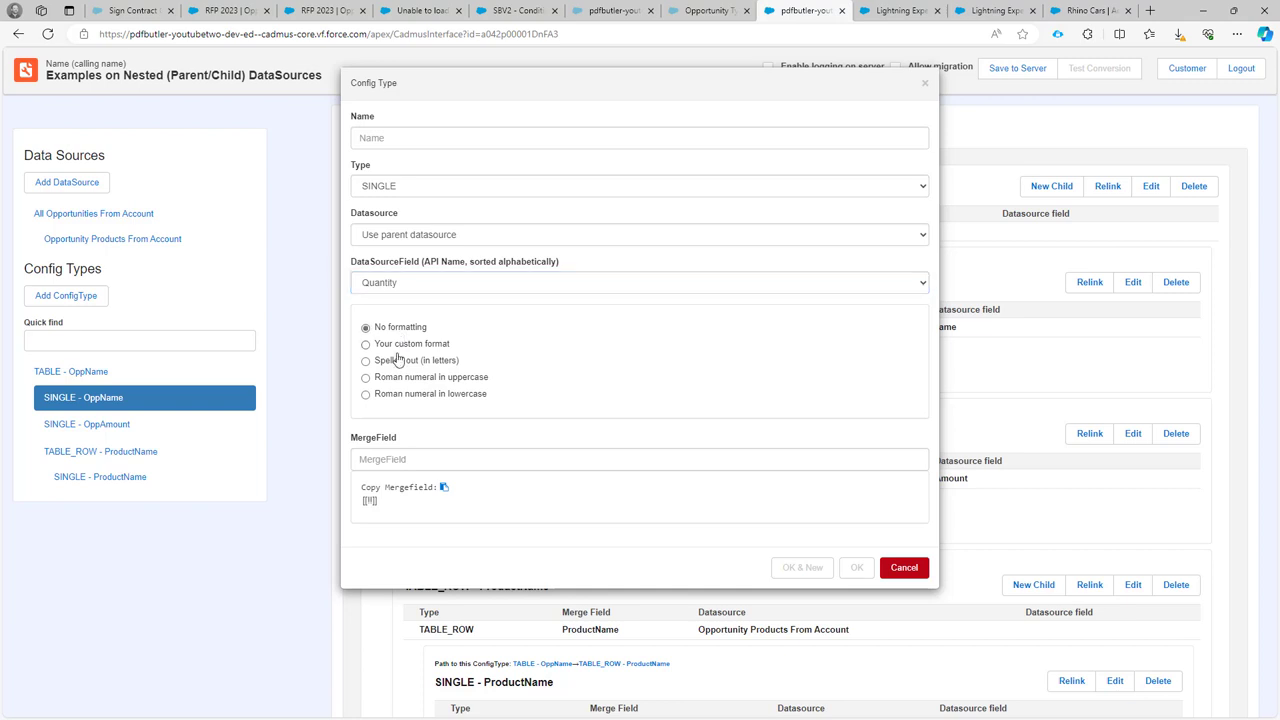
left_click(403, 457)
type("Quantity")
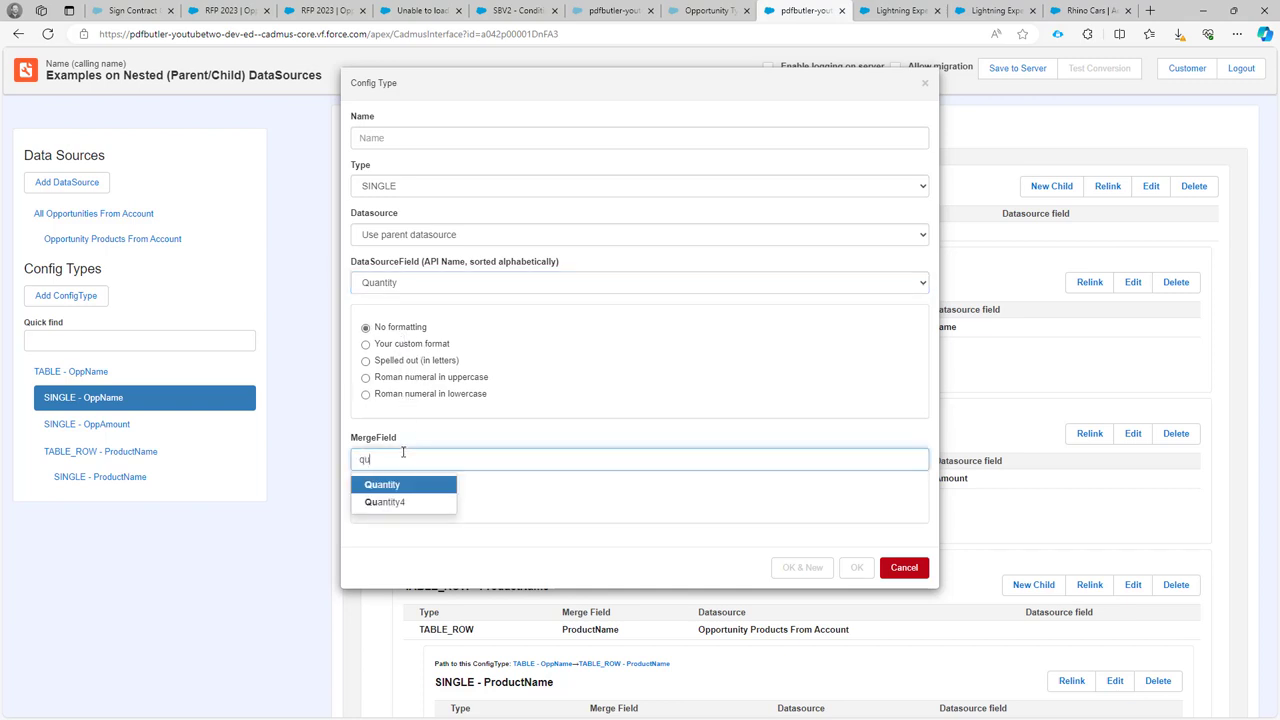
left_click(404, 344)
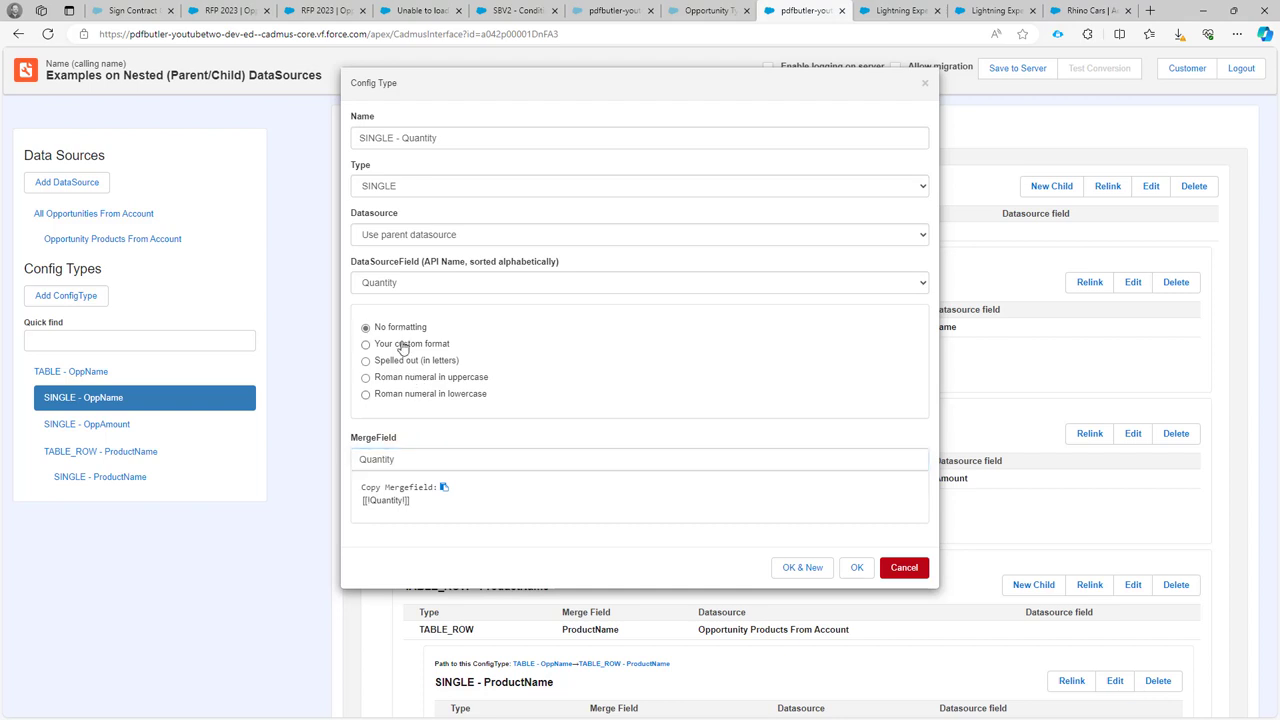
left_click(403, 360)
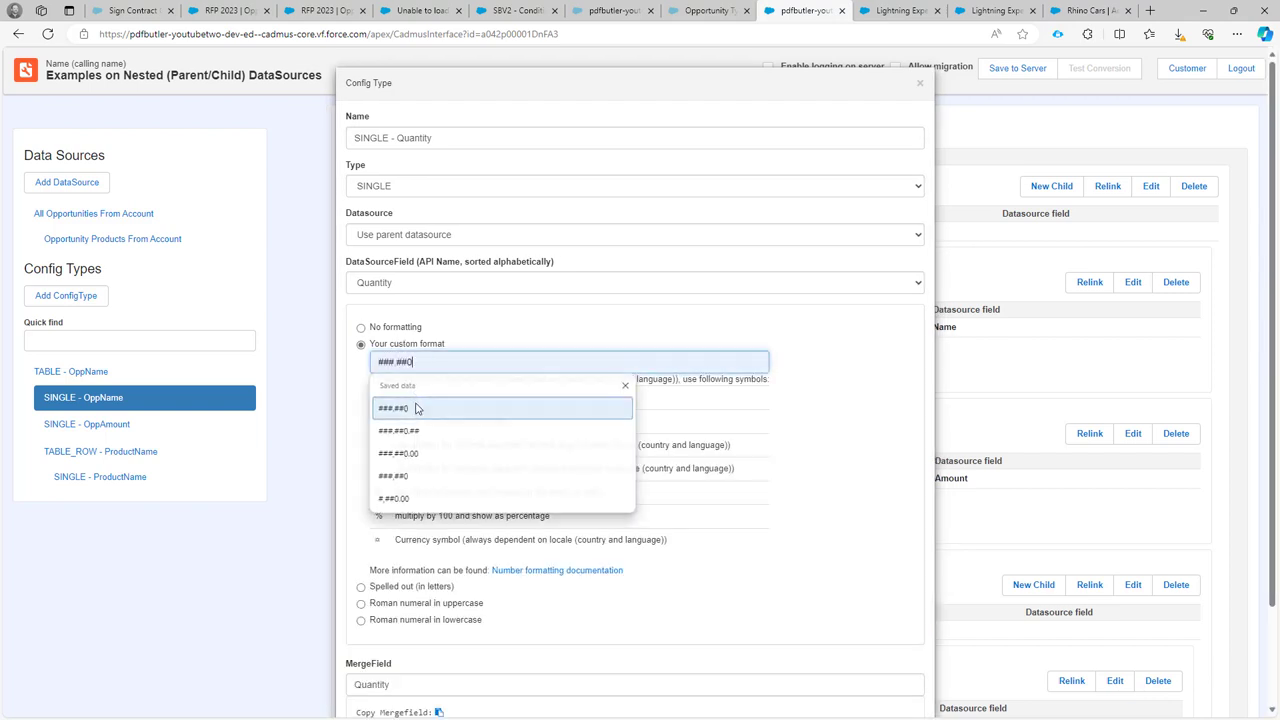
left_click(414, 406)
scroll(528, 392, "down", 2)
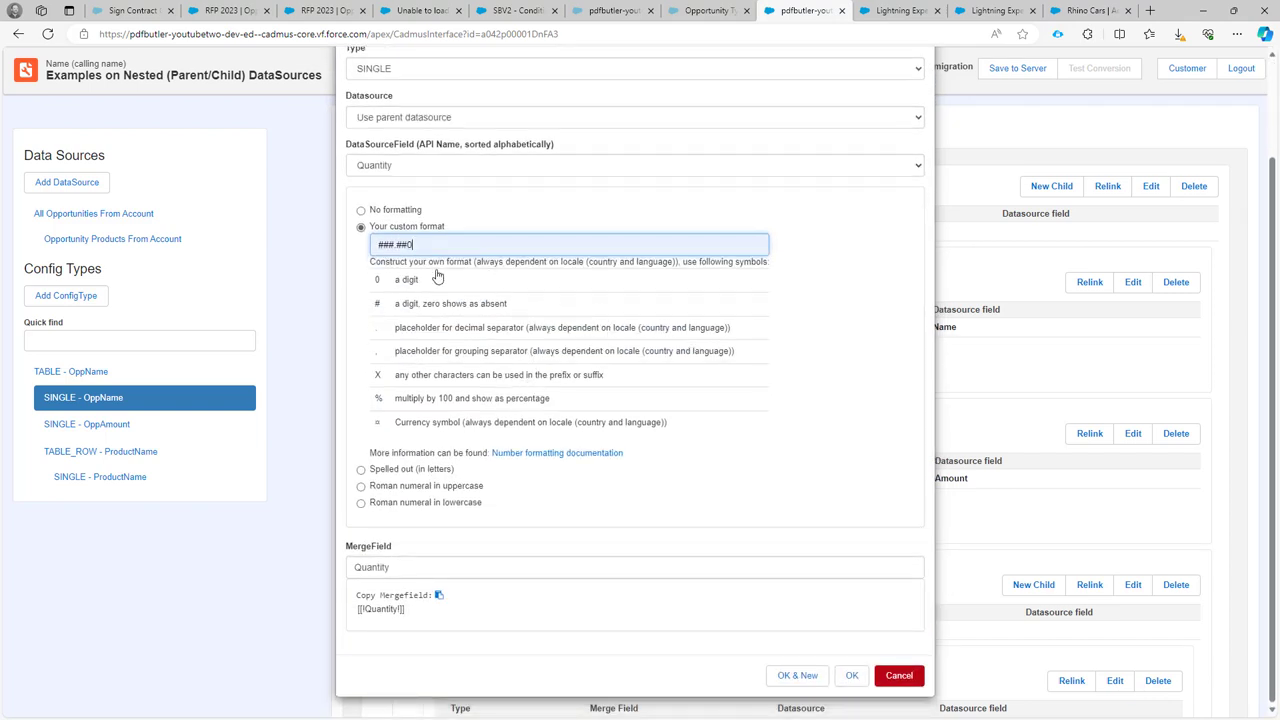
left_click(808, 676)
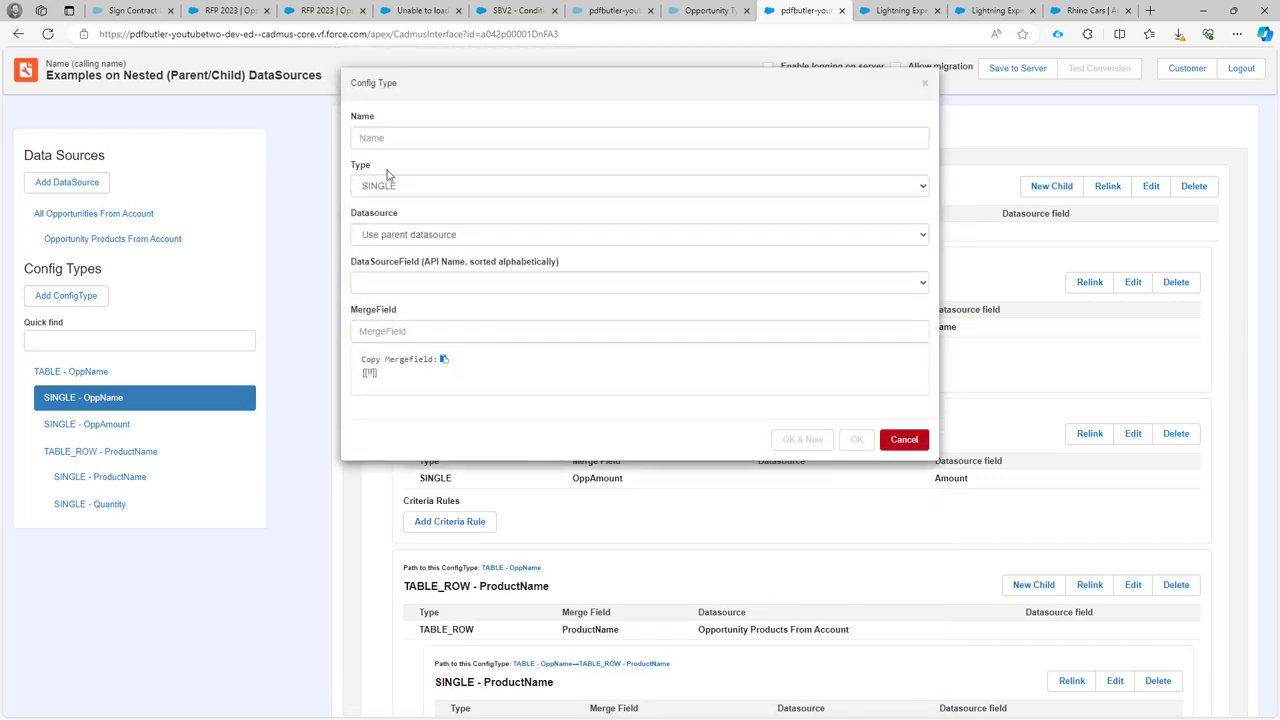
Add a SINGLE child under the table row mapping TotalPrice to the TotalPrice merge field with locale-dependent currency formatting
left_click(414, 283)
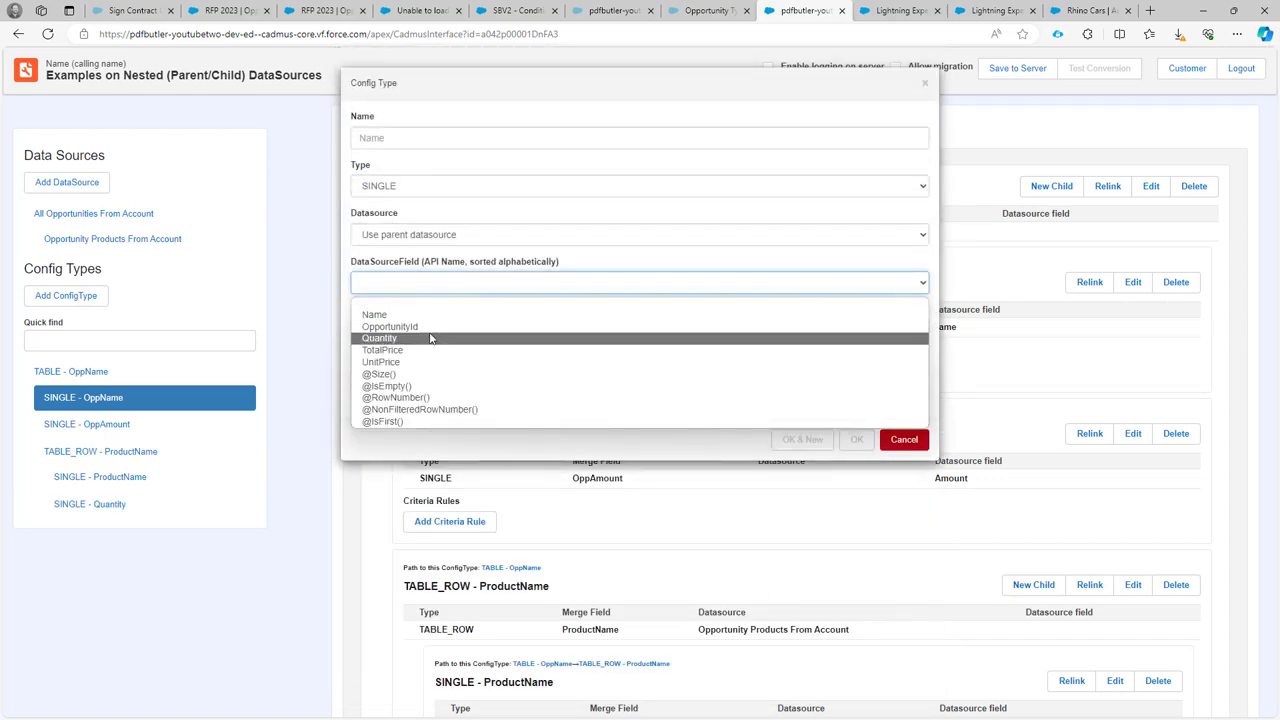
left_click(433, 351)
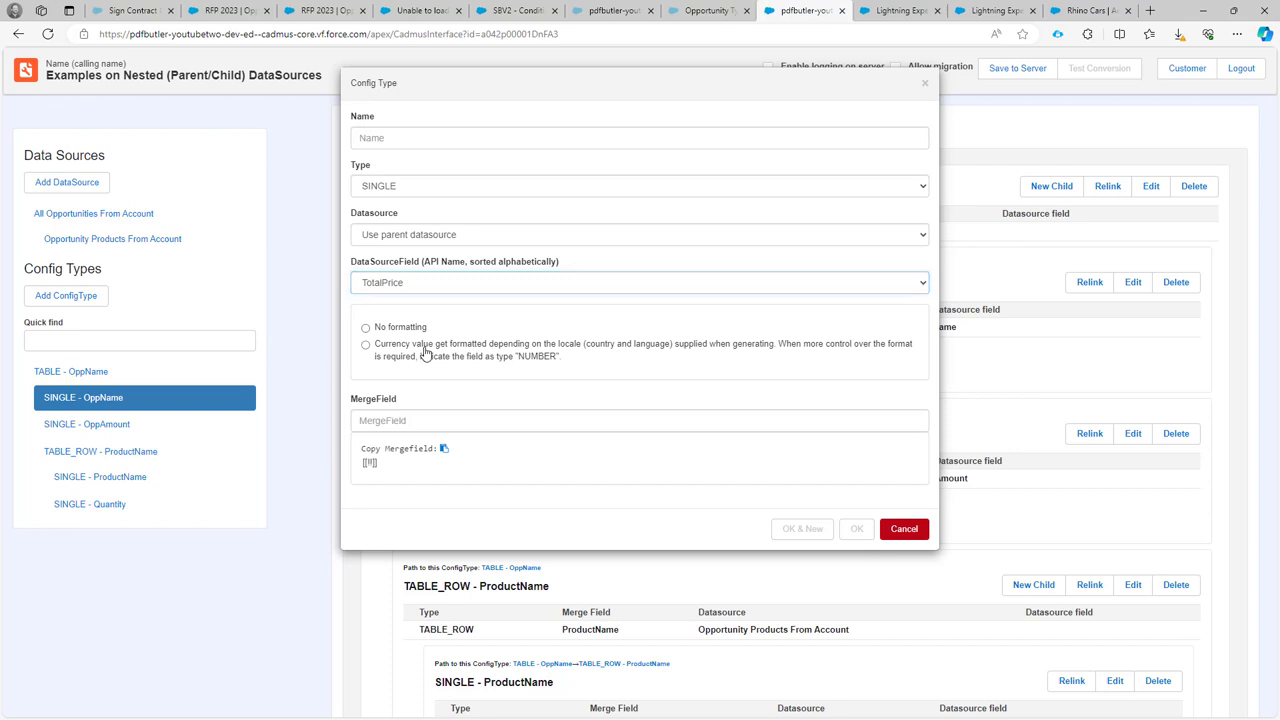
left_click(429, 416)
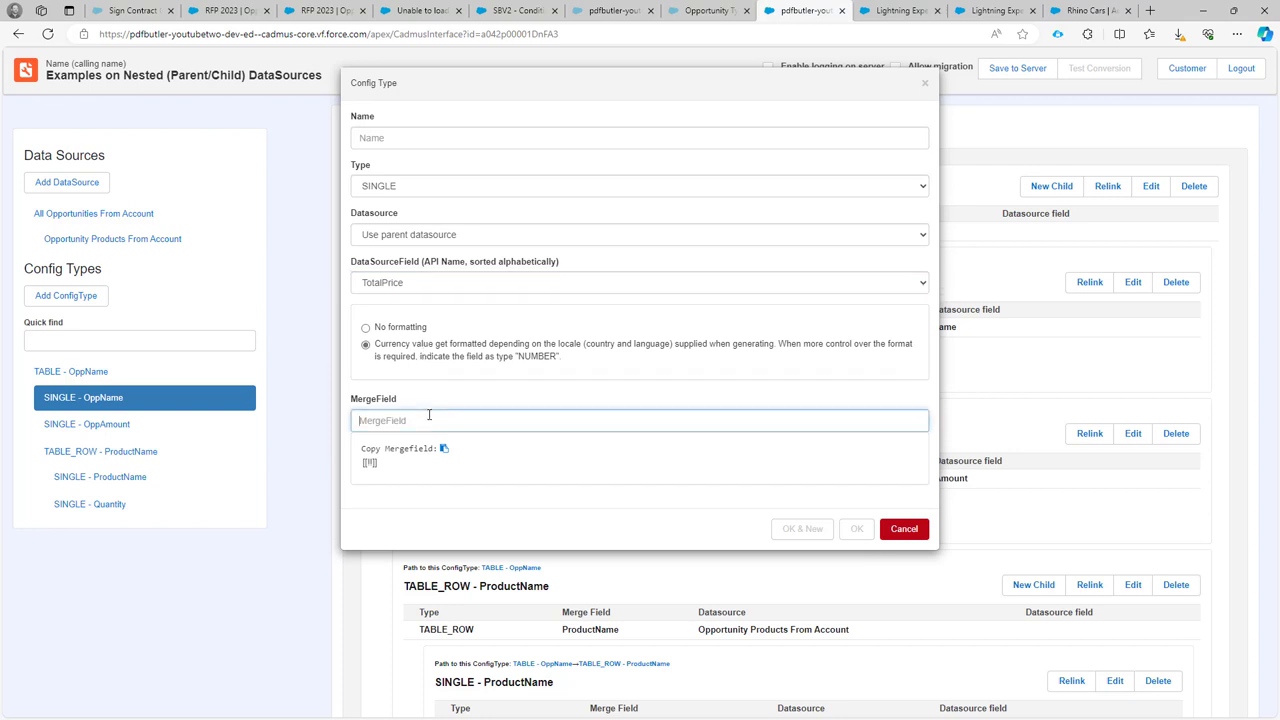
type("pri")
key("Return")
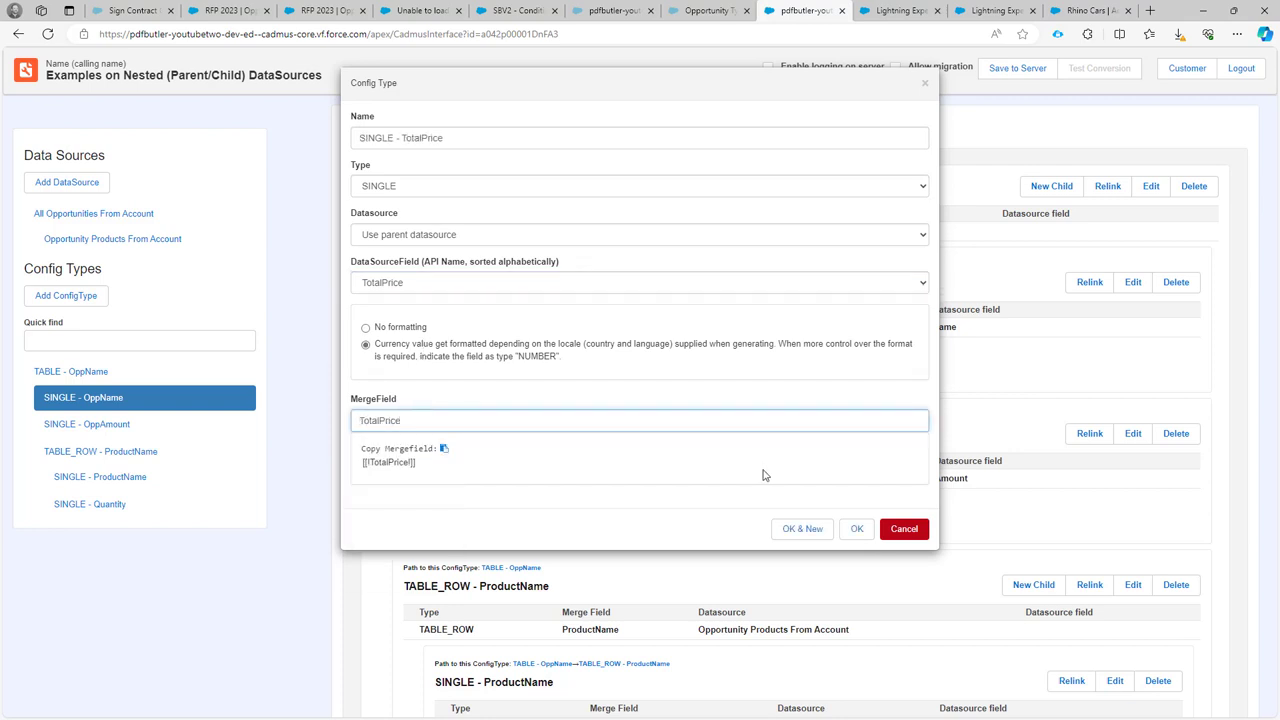
left_click(852, 528)
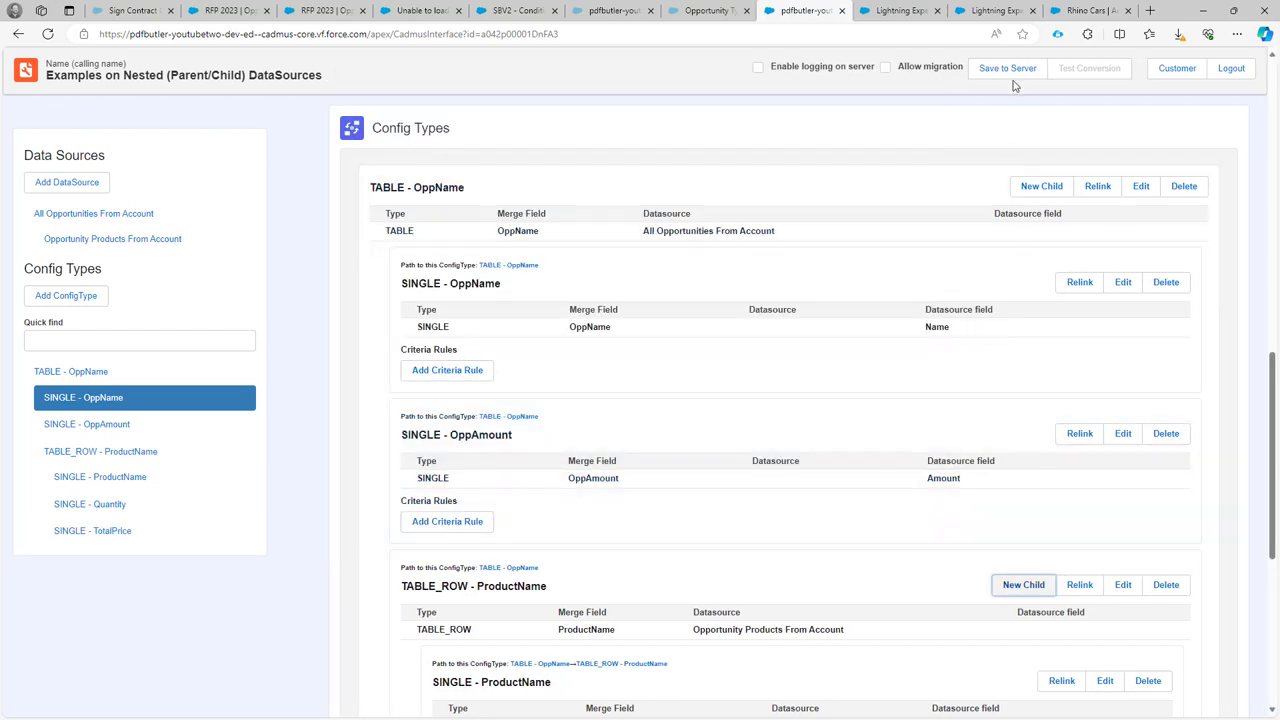
Save the doc config to the server and regenerate the Rhino Cars account's document preview to check the product rows per opportunity
left_click(1008, 70)
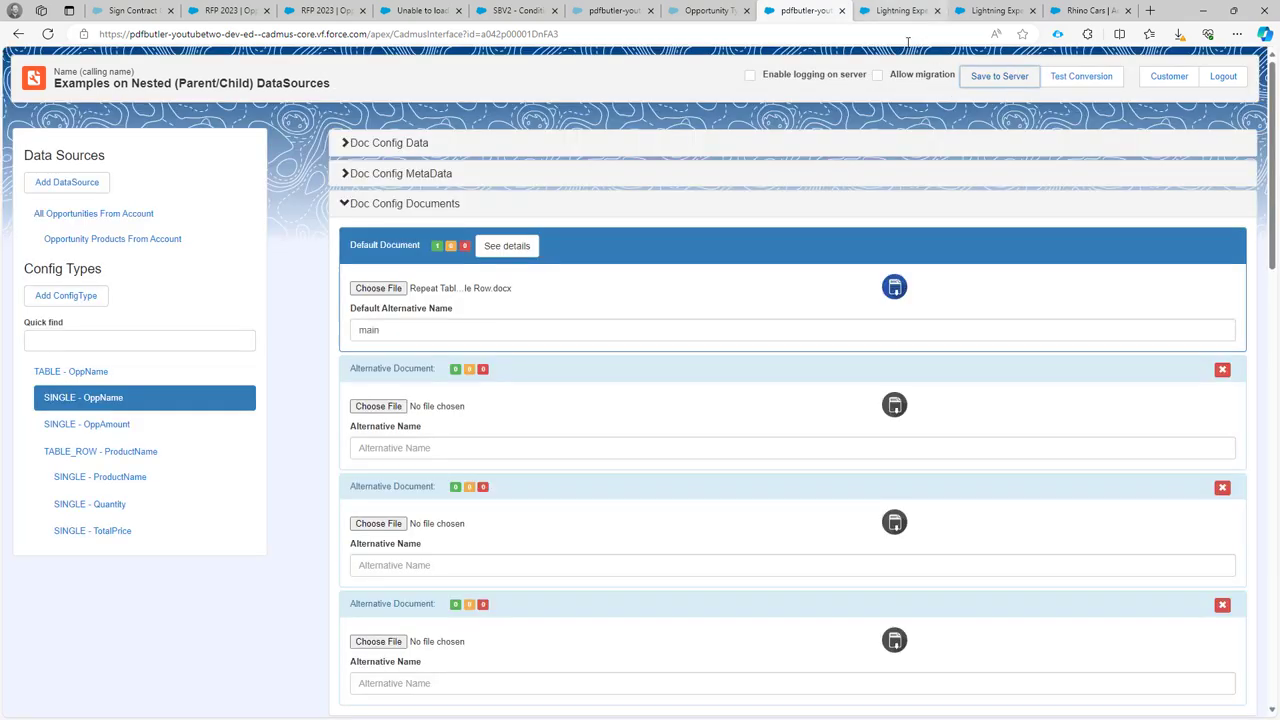
left_click(897, 11)
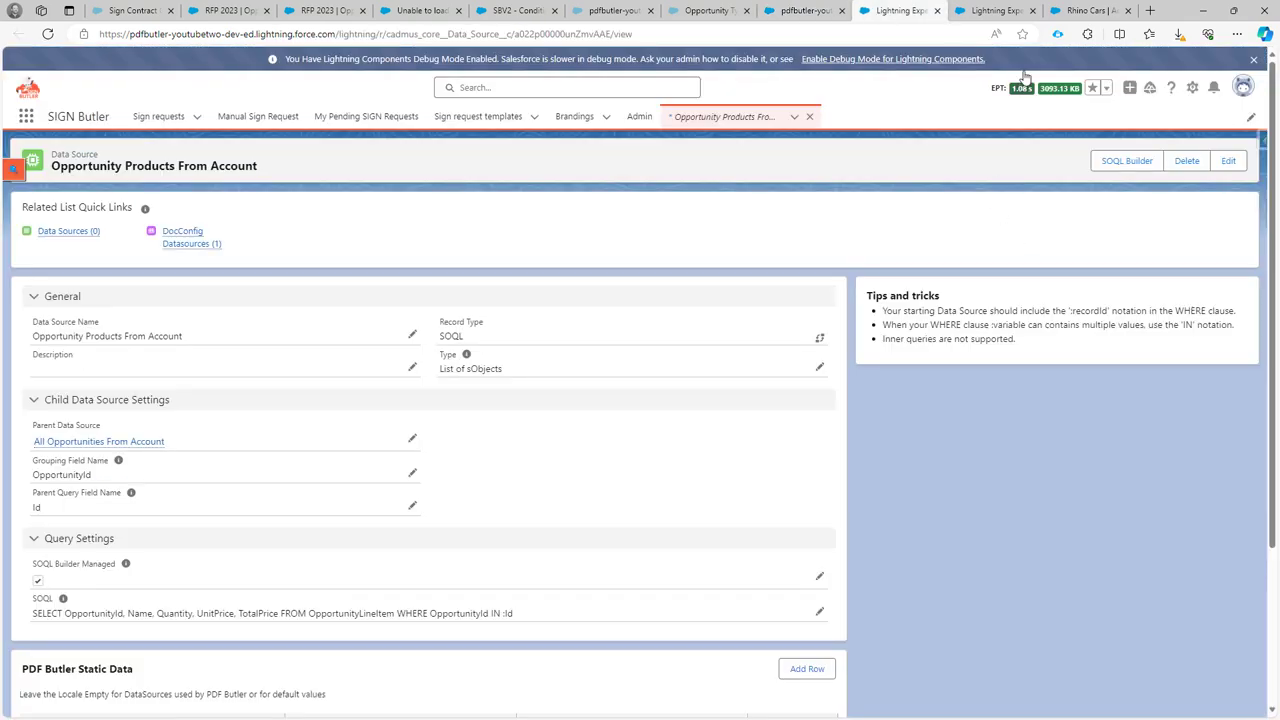
left_click(1090, 11)
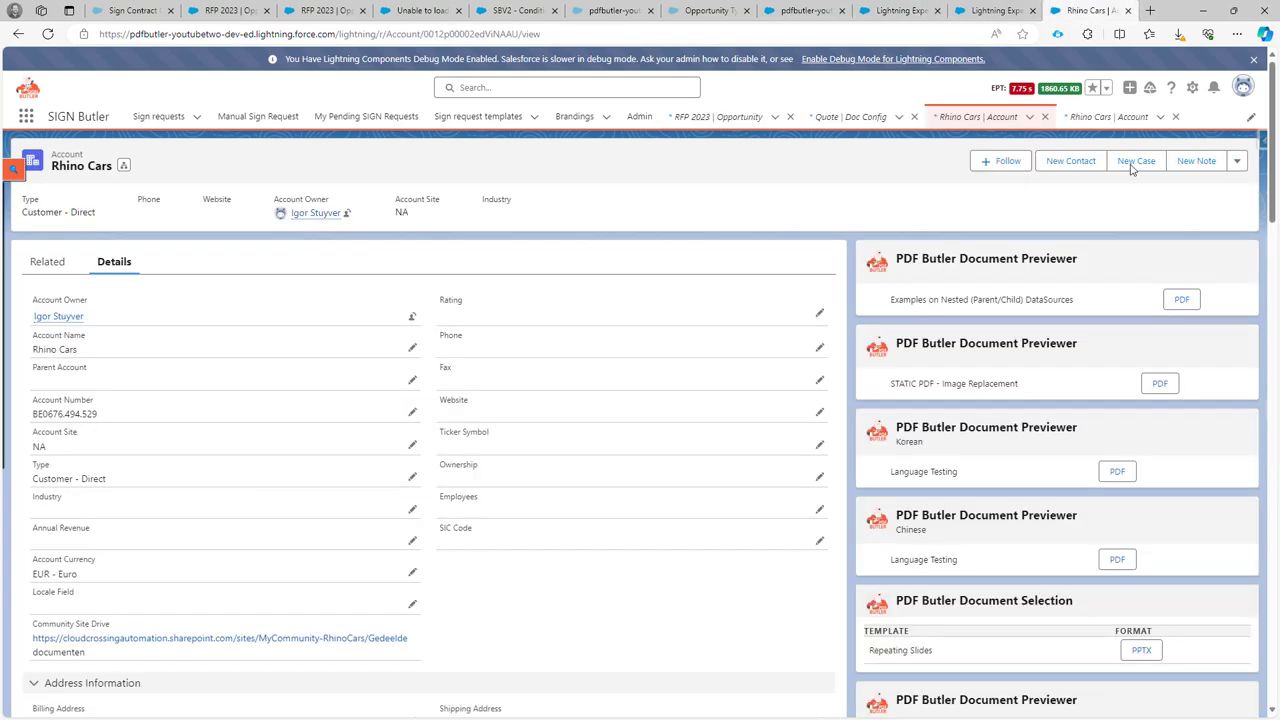
left_click(1181, 300)
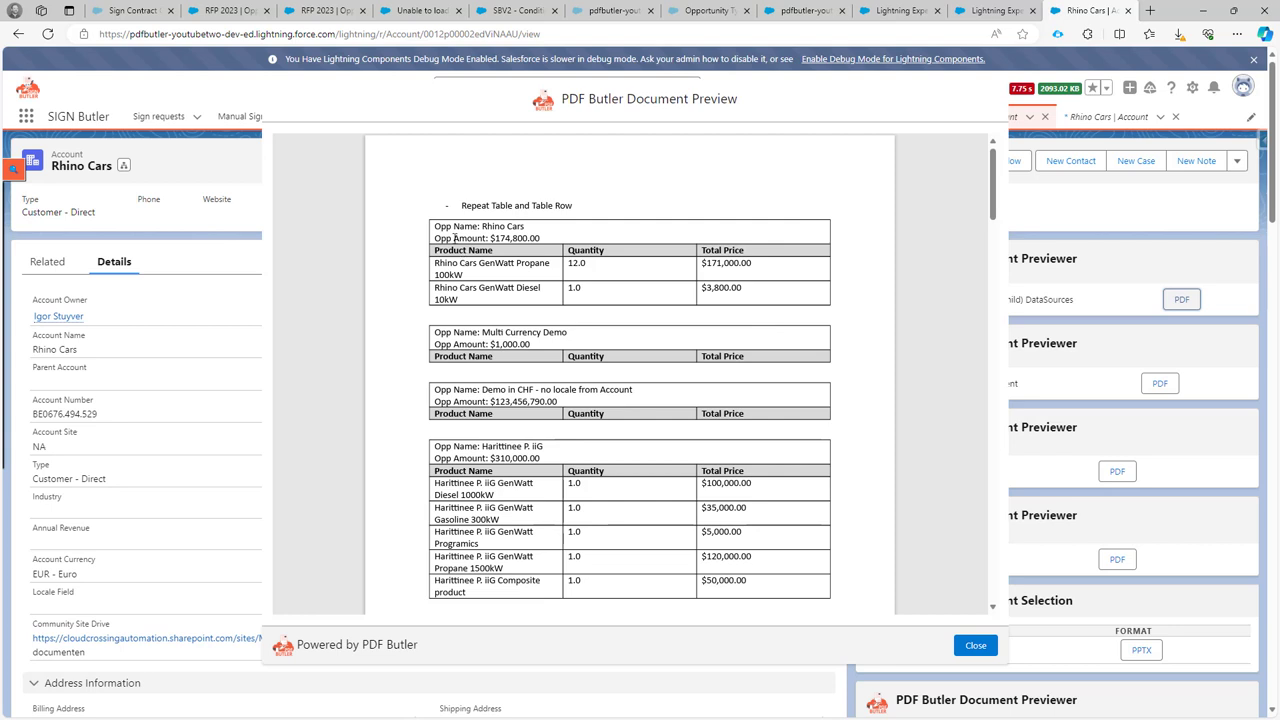
left_click_drag(447, 222, 498, 416)
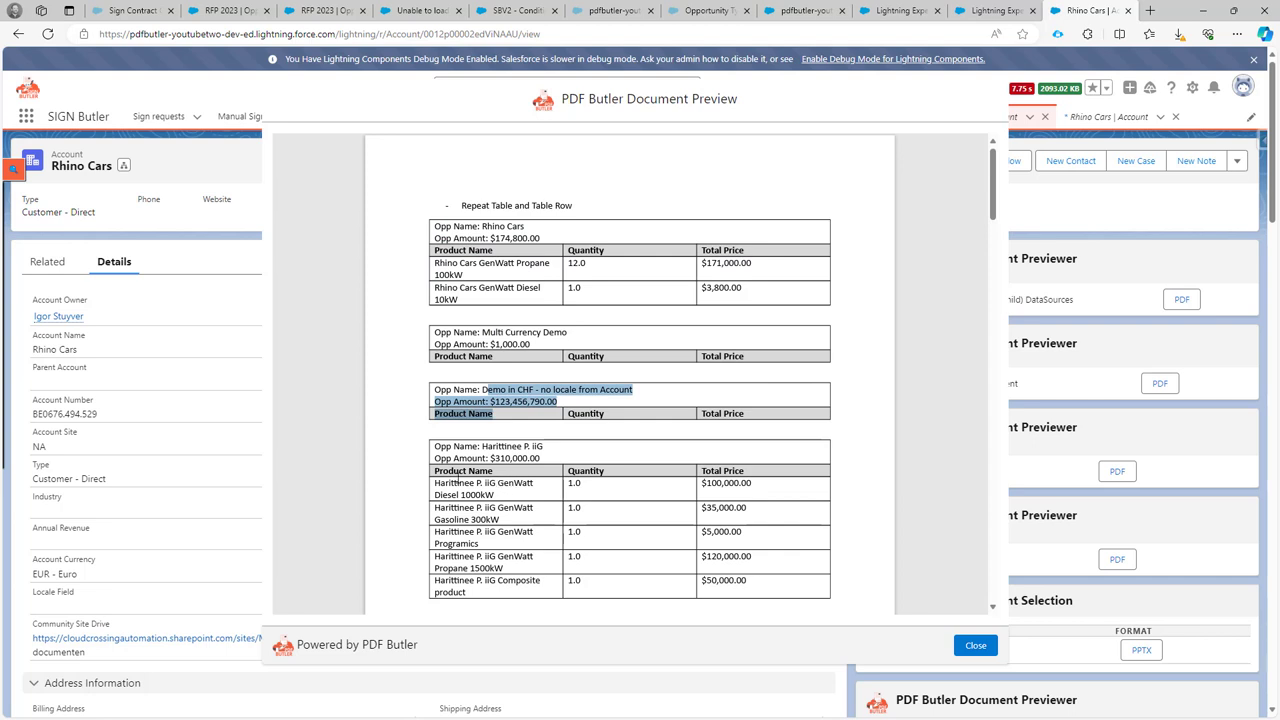
Examine the product rows under each opportunity table in the document preview, including the opportunities without products
left_click_drag(440, 267, 458, 290)
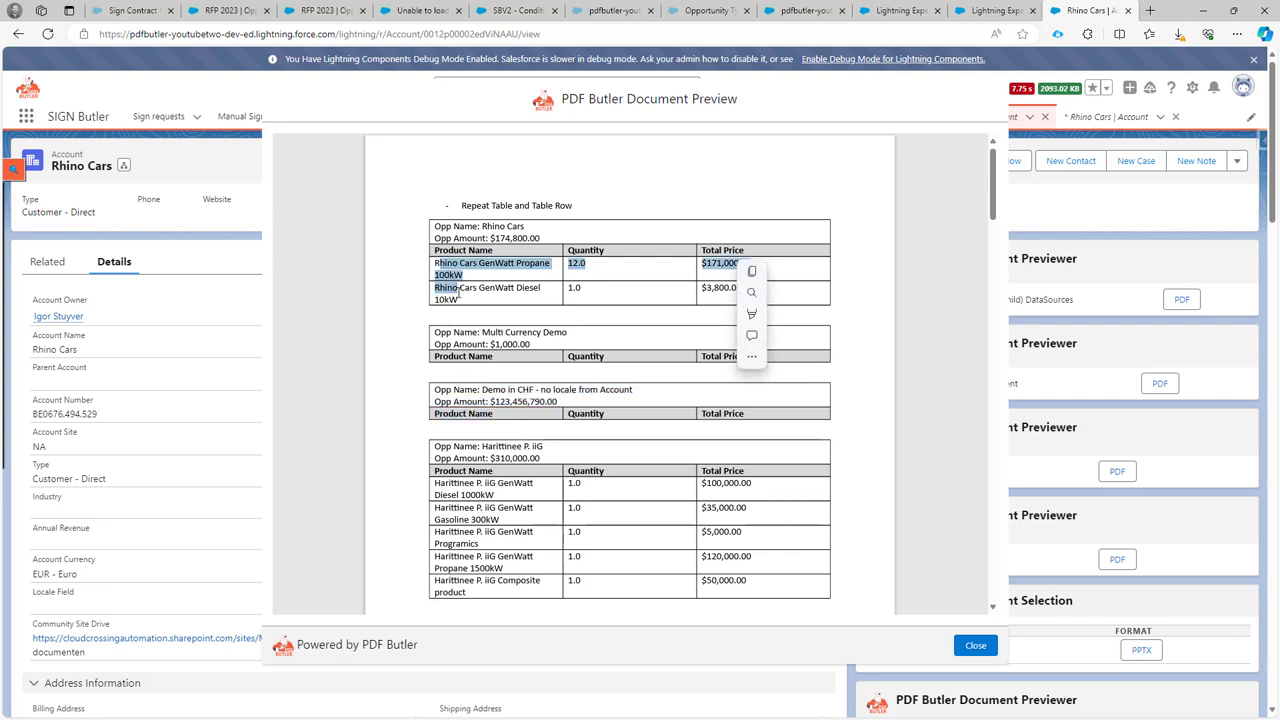
scroll(488, 396, "down", 3)
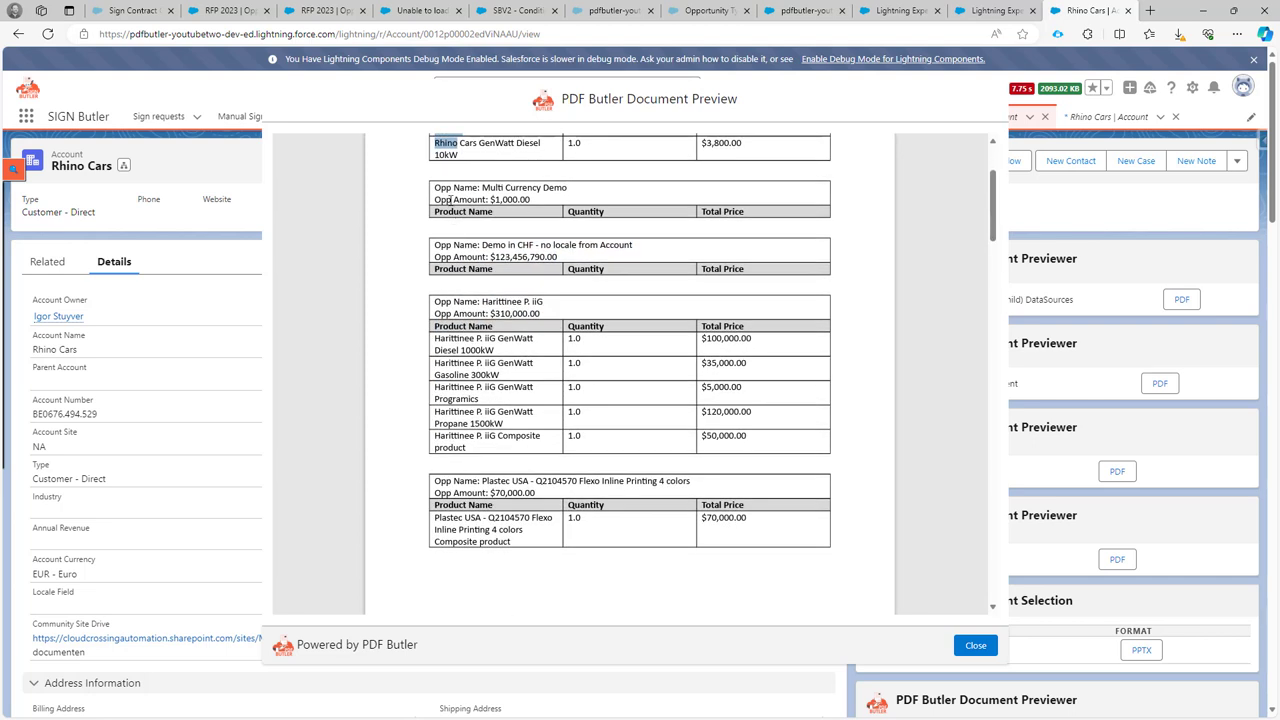
left_click_drag(447, 199, 468, 270)
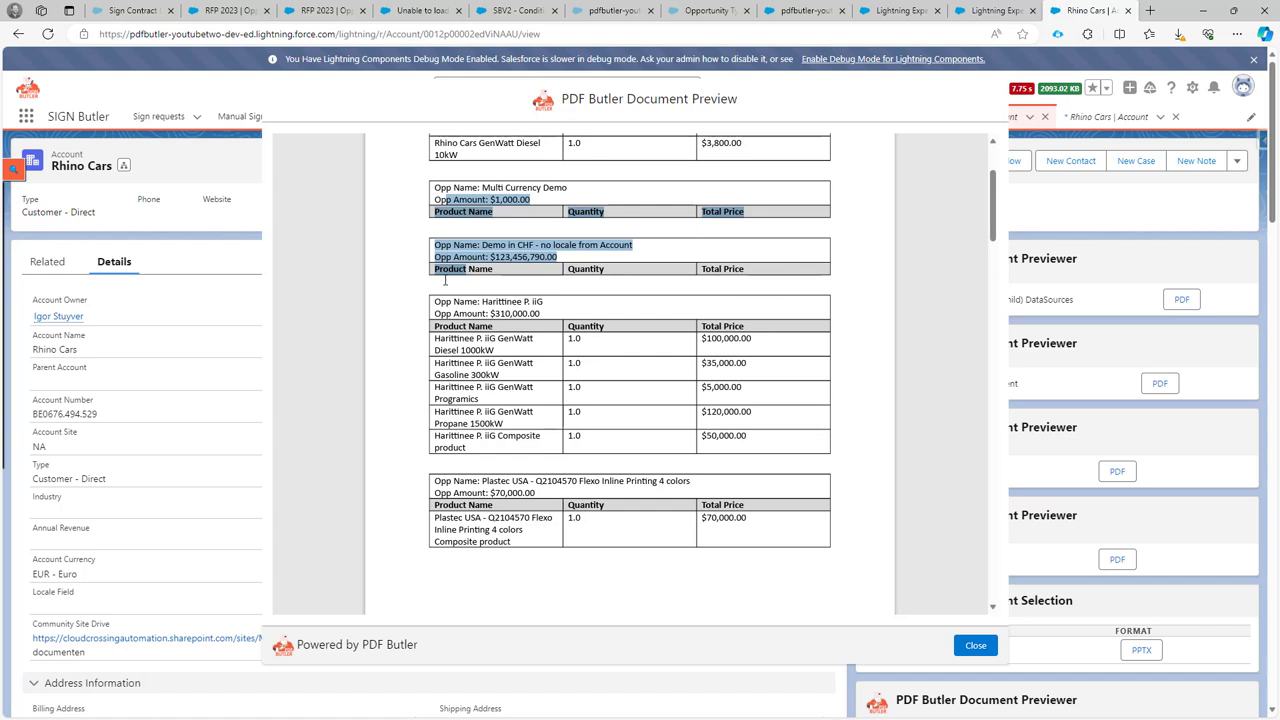
scroll(475, 231, "up", 3)
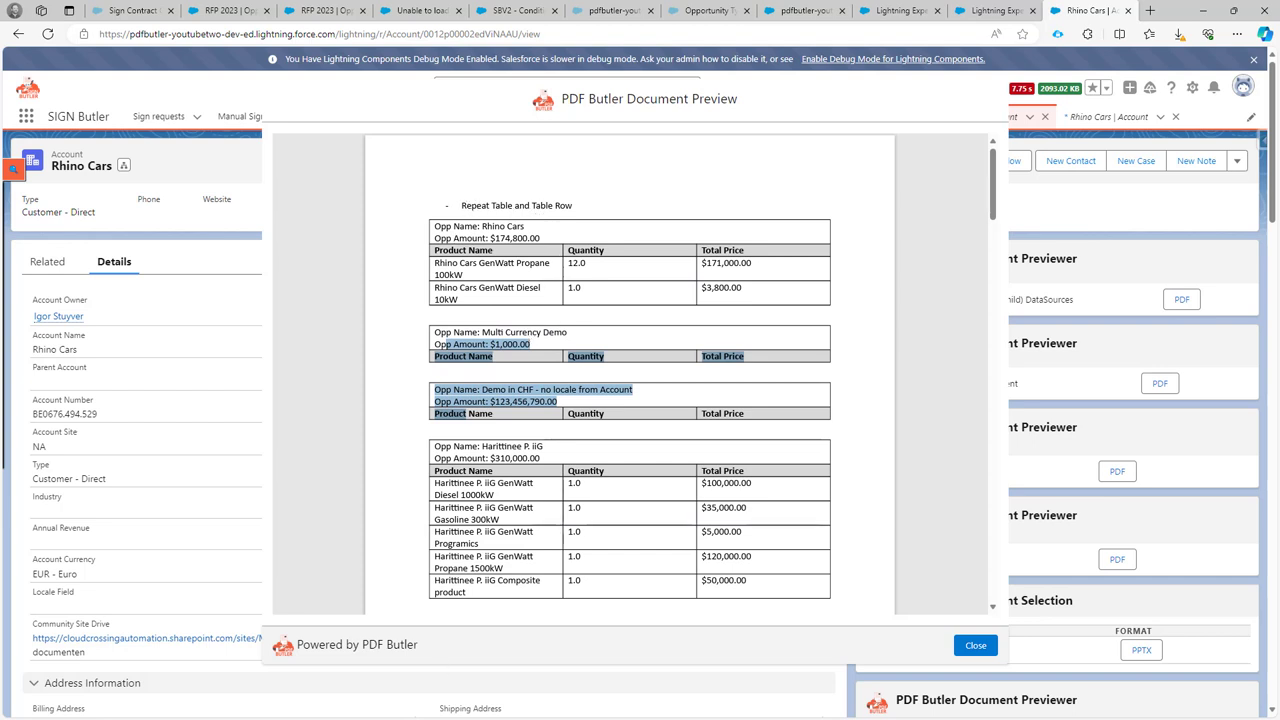
Switch to the Word template and examine the Repeat Row and Paragraph table with its OppName2, OppAmount2 and ProductName2 merge fields
key("alt+Tab")
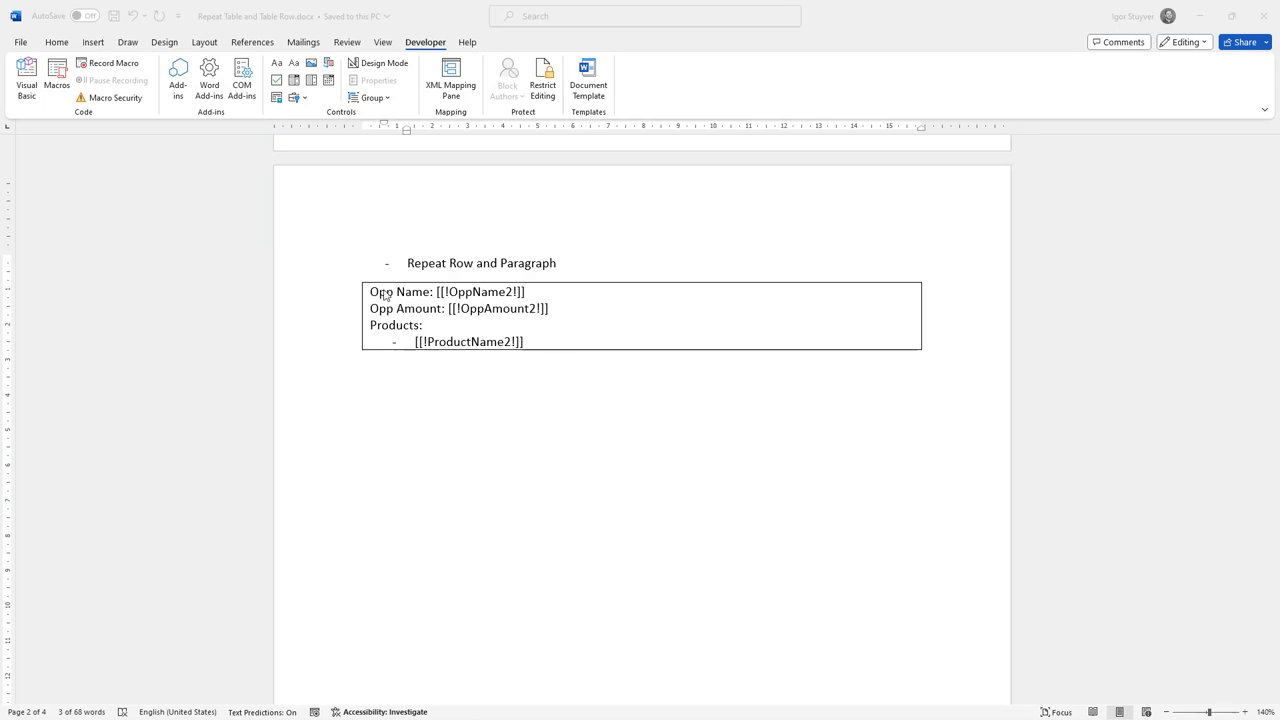
key("alt+Tab")
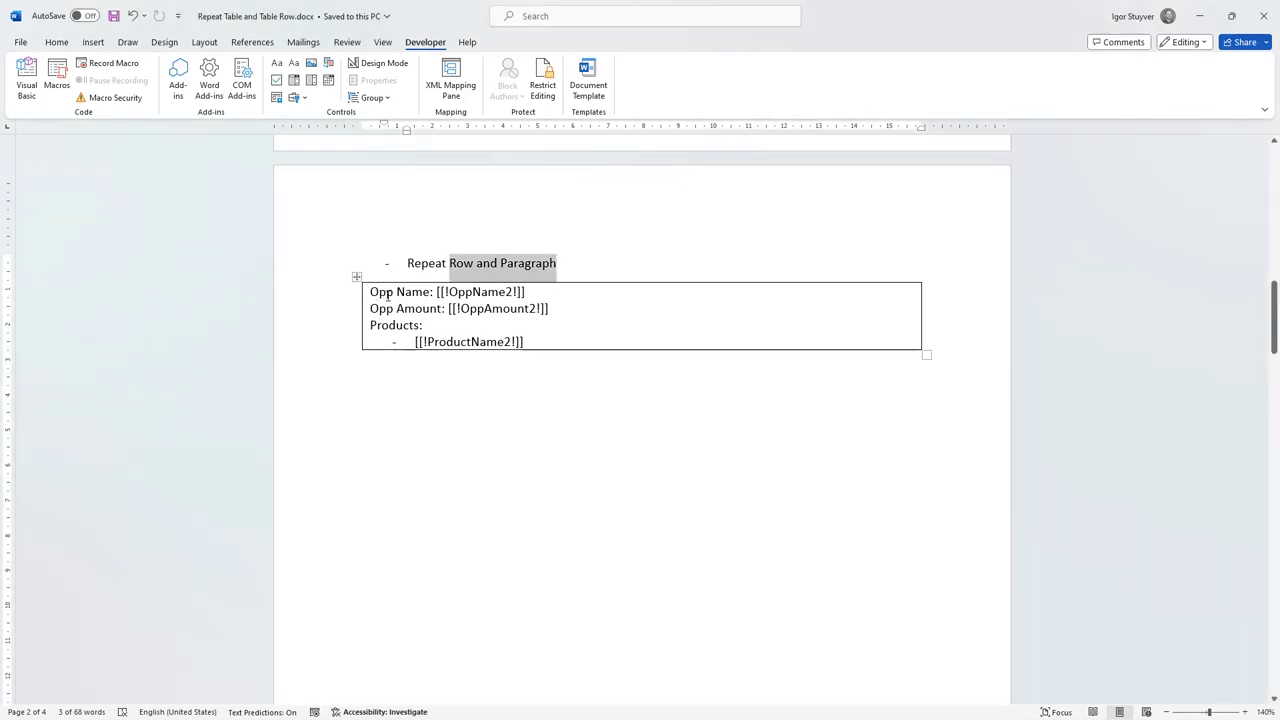
left_click(389, 292)
left_click(357, 278)
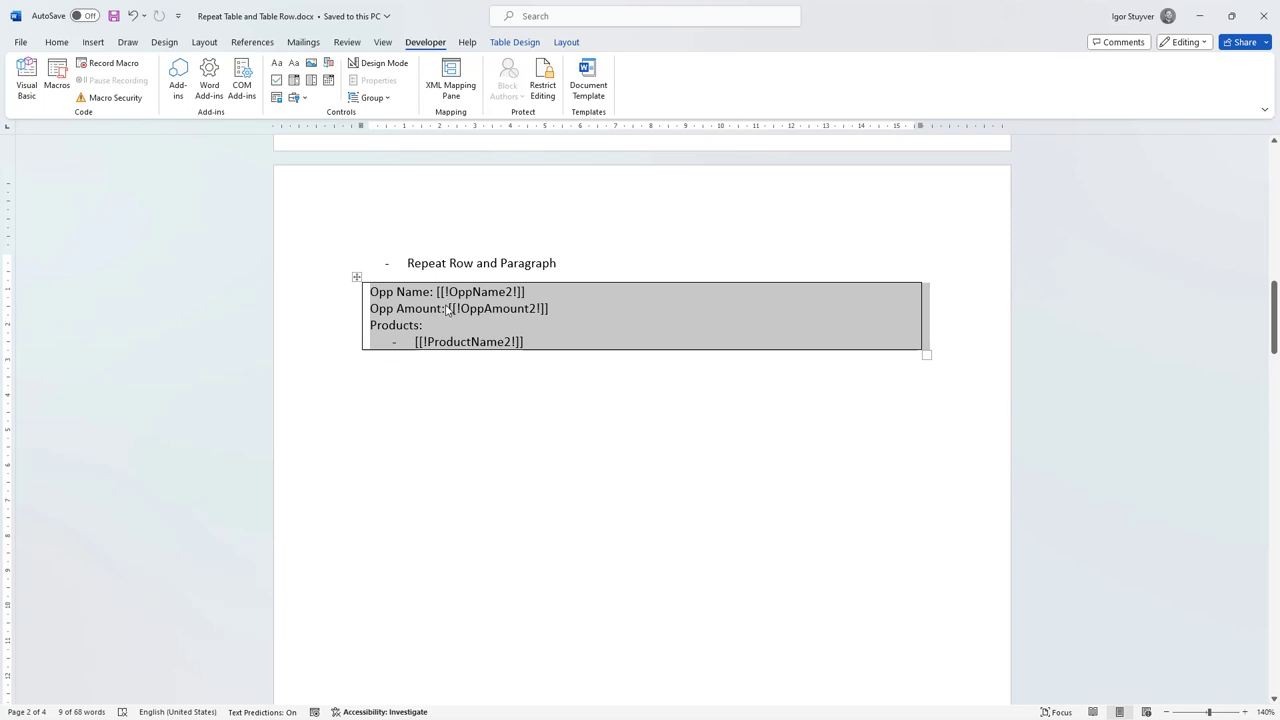
double_click(518, 262)
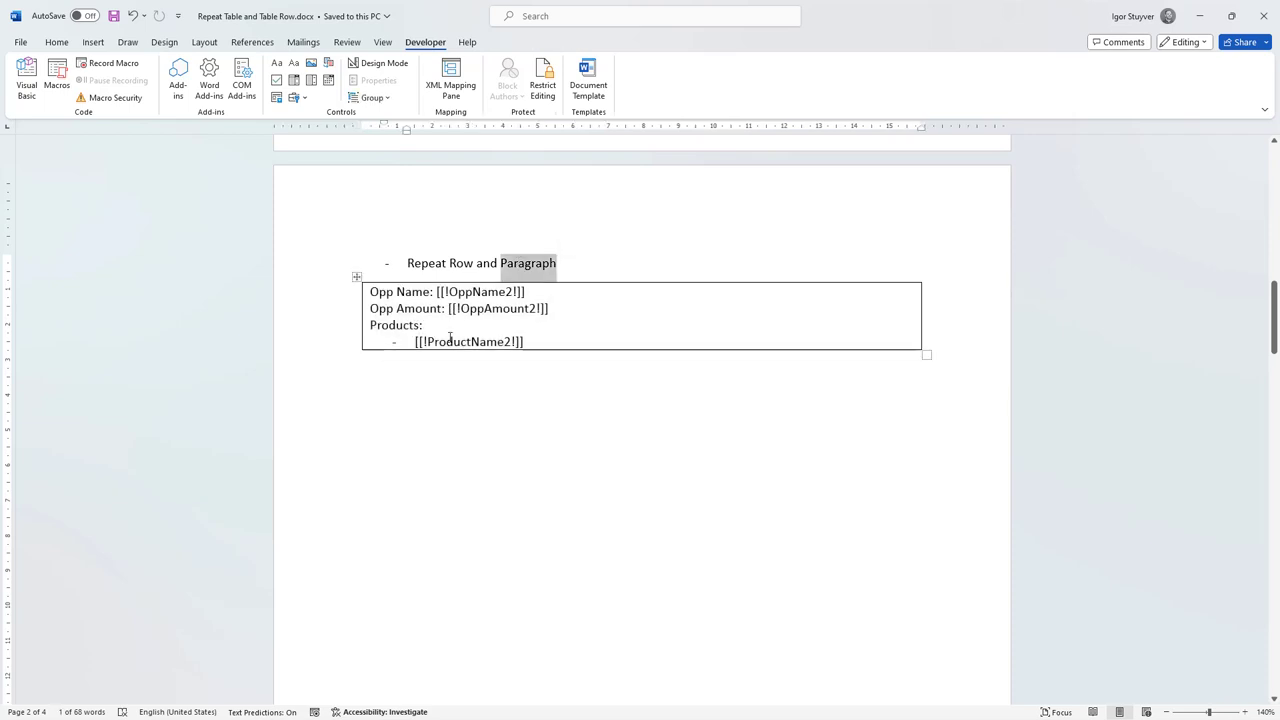
left_click_drag(415, 342, 524, 341)
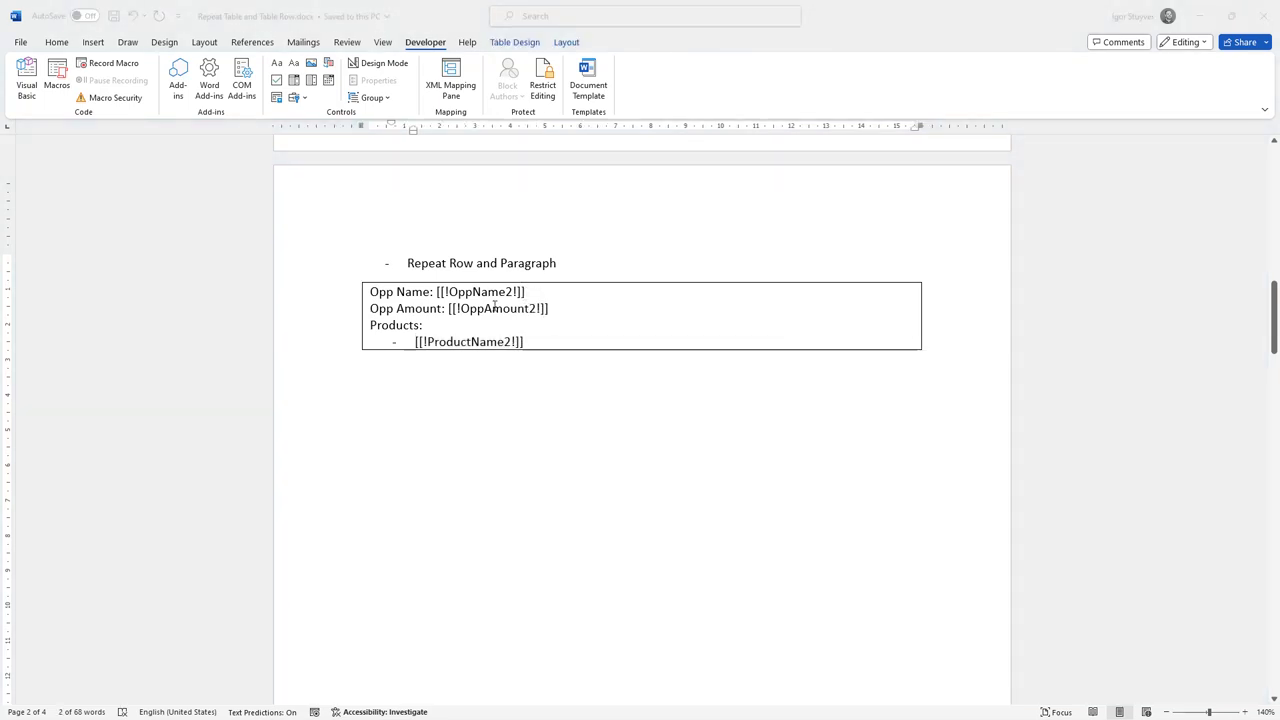
In the browser's doc config, add a TABLE_ROW config type on All Opportunities From Account with the OppName2 merge field
key("alt+Tab")
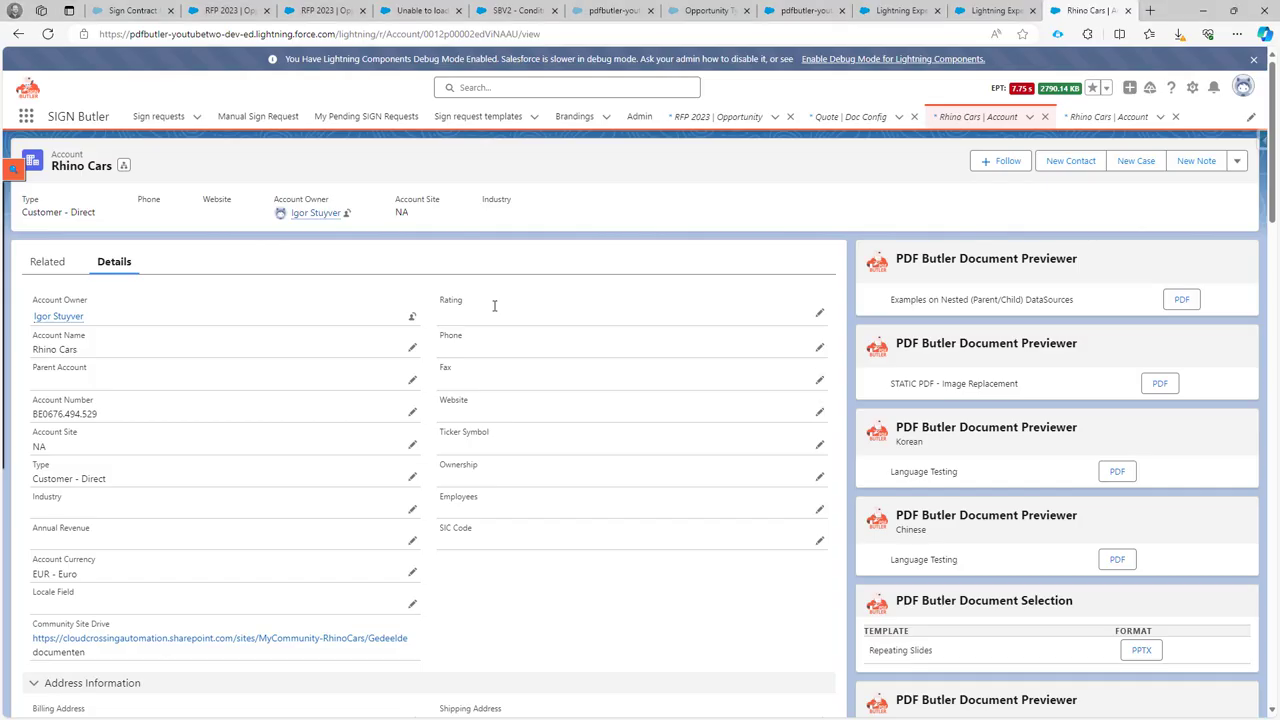
left_click(805, 10)
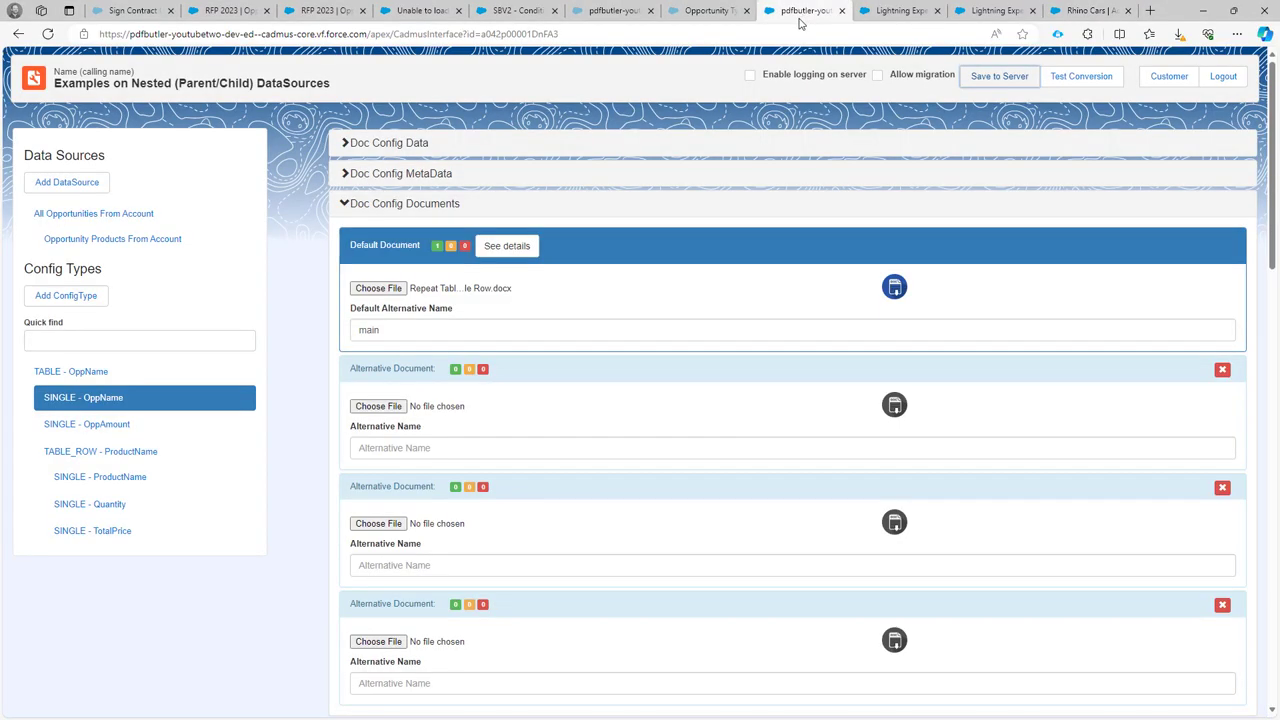
left_click(61, 303)
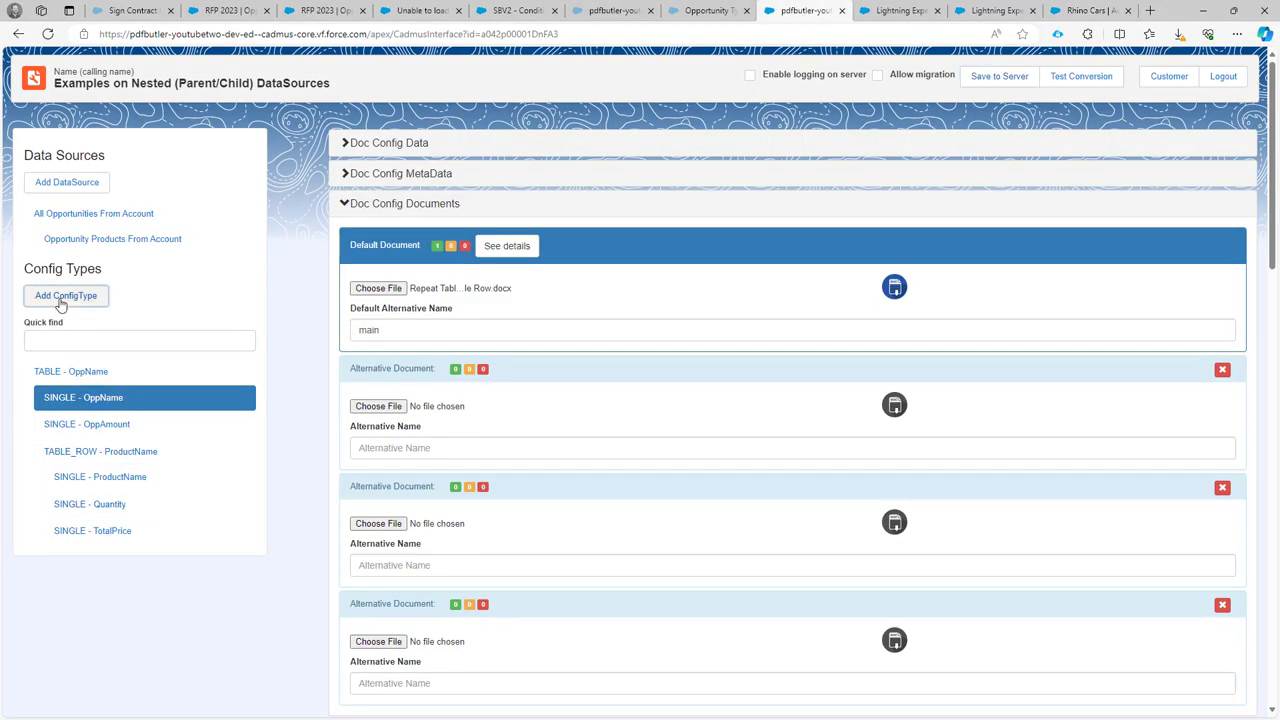
left_click(466, 187)
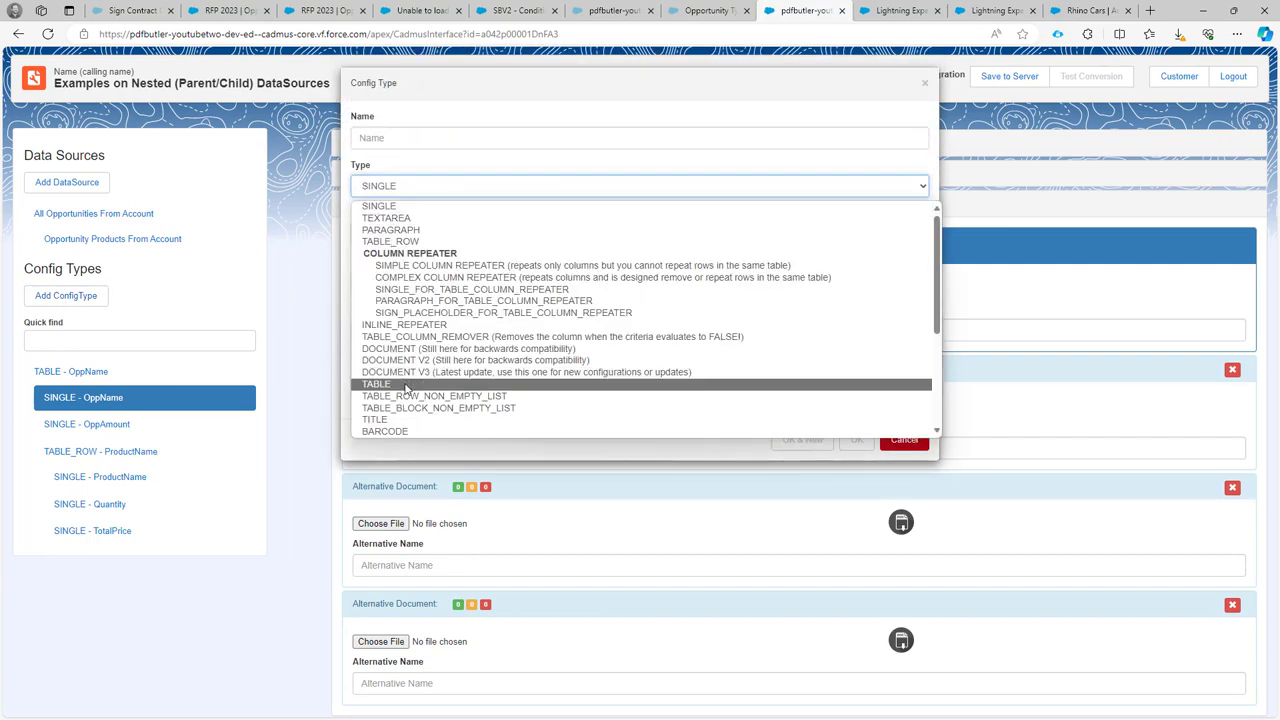
left_click(395, 241)
left_click(394, 234)
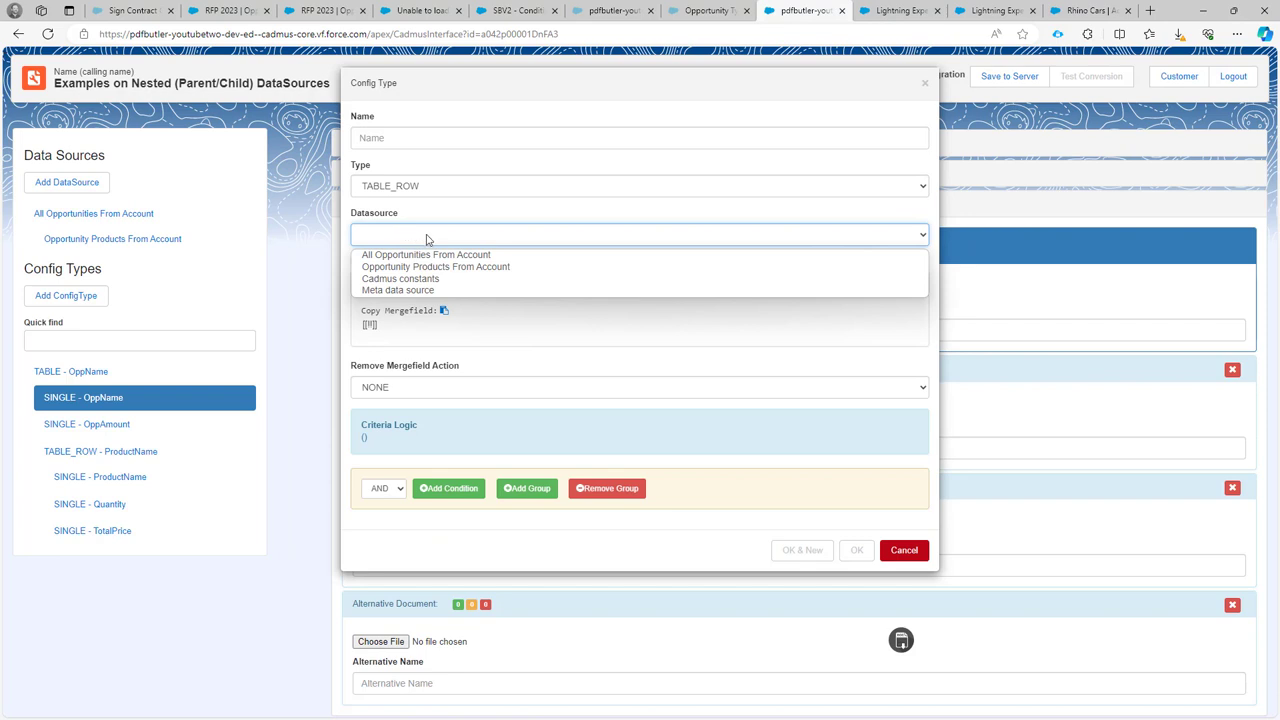
left_click(464, 254)
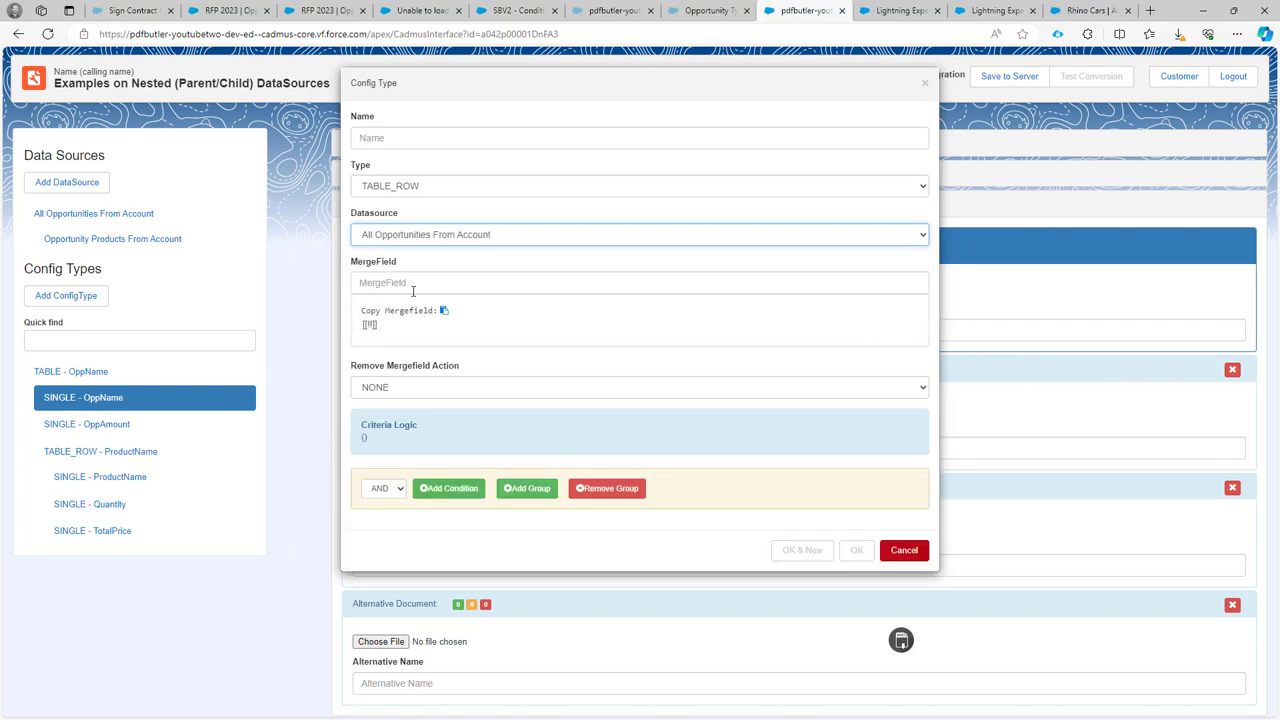
left_click(412, 285)
type("opp")
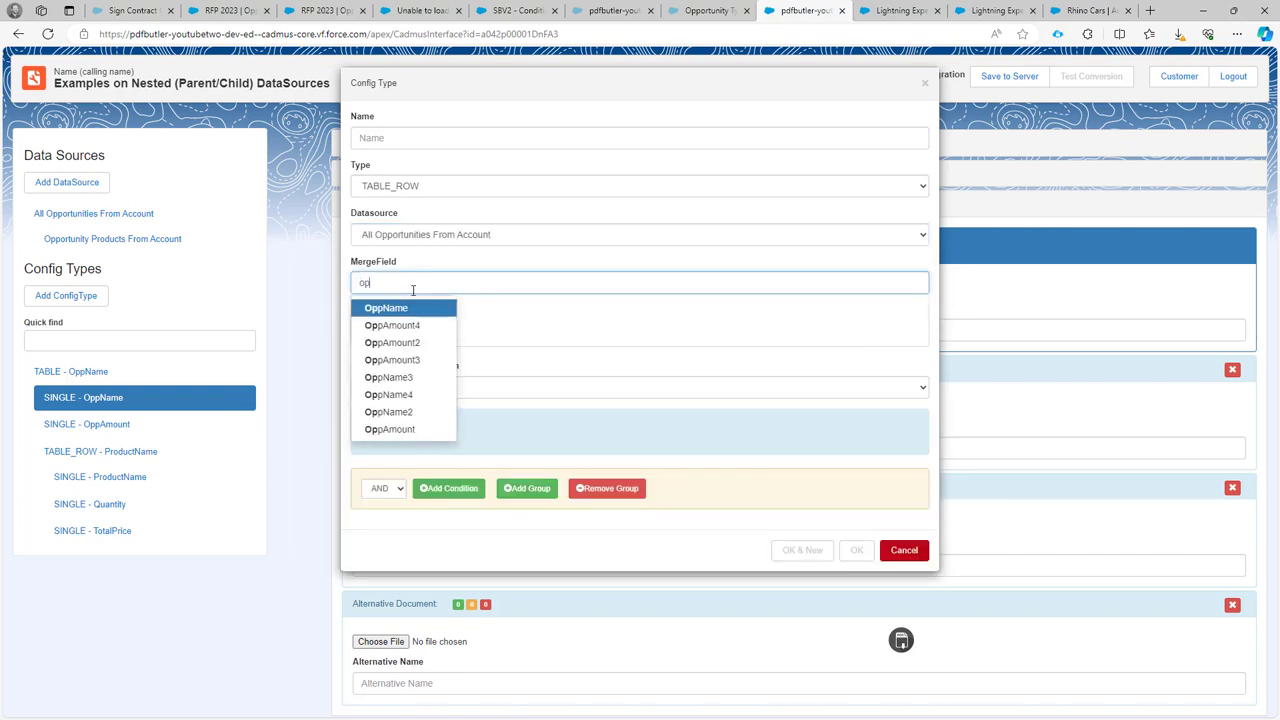
left_click(420, 412)
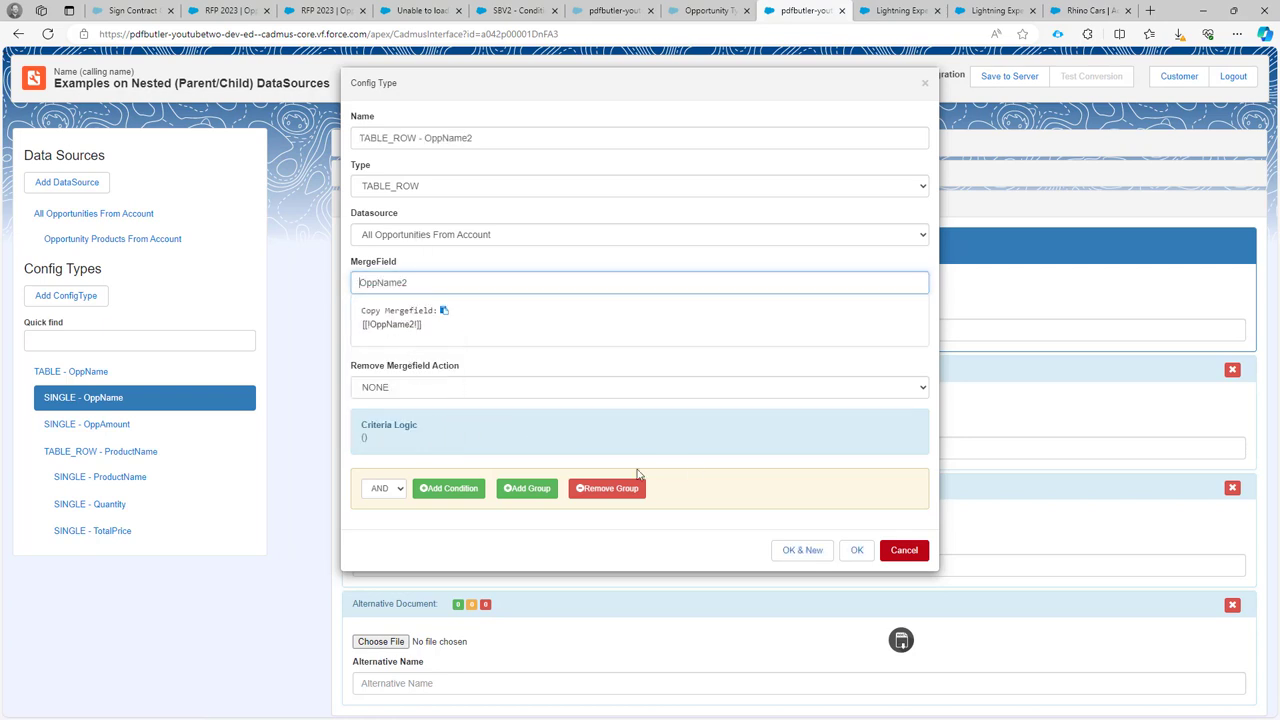
left_click(857, 550)
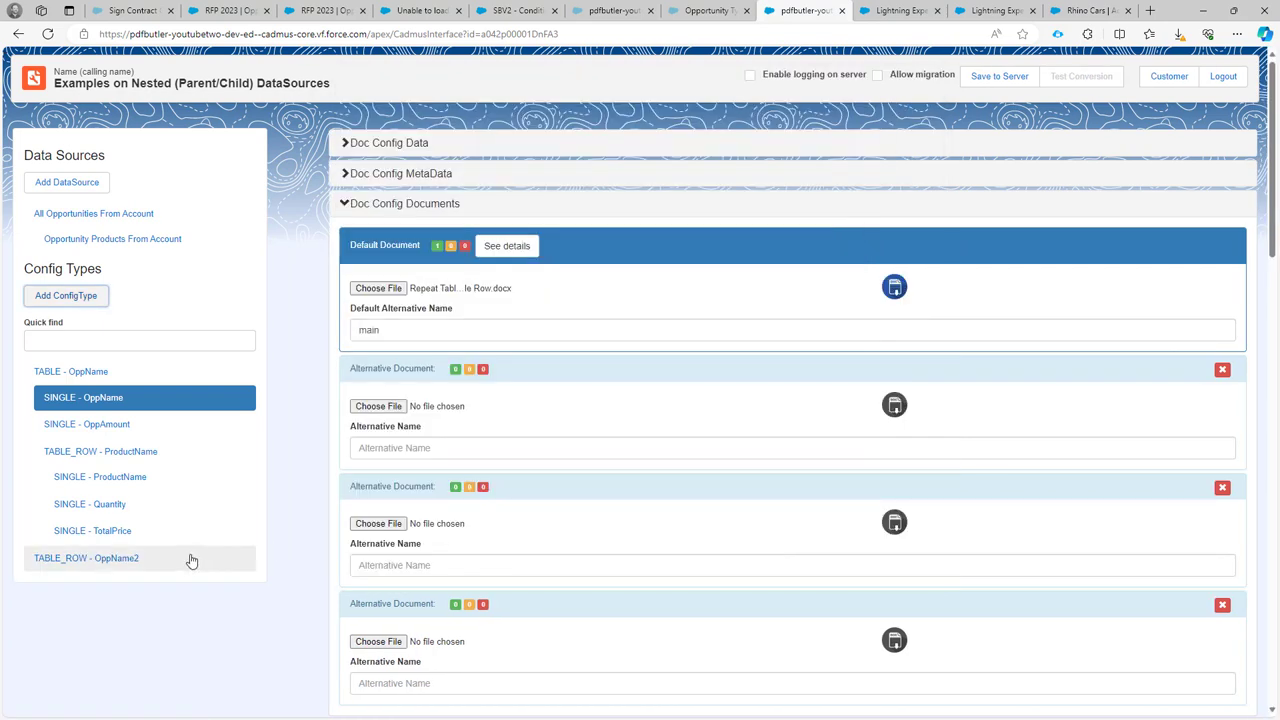
Add a SINGLE child under TABLE_ROW - OppName2 that maps the Name field to the OppName2 merge field
left_click(108, 560)
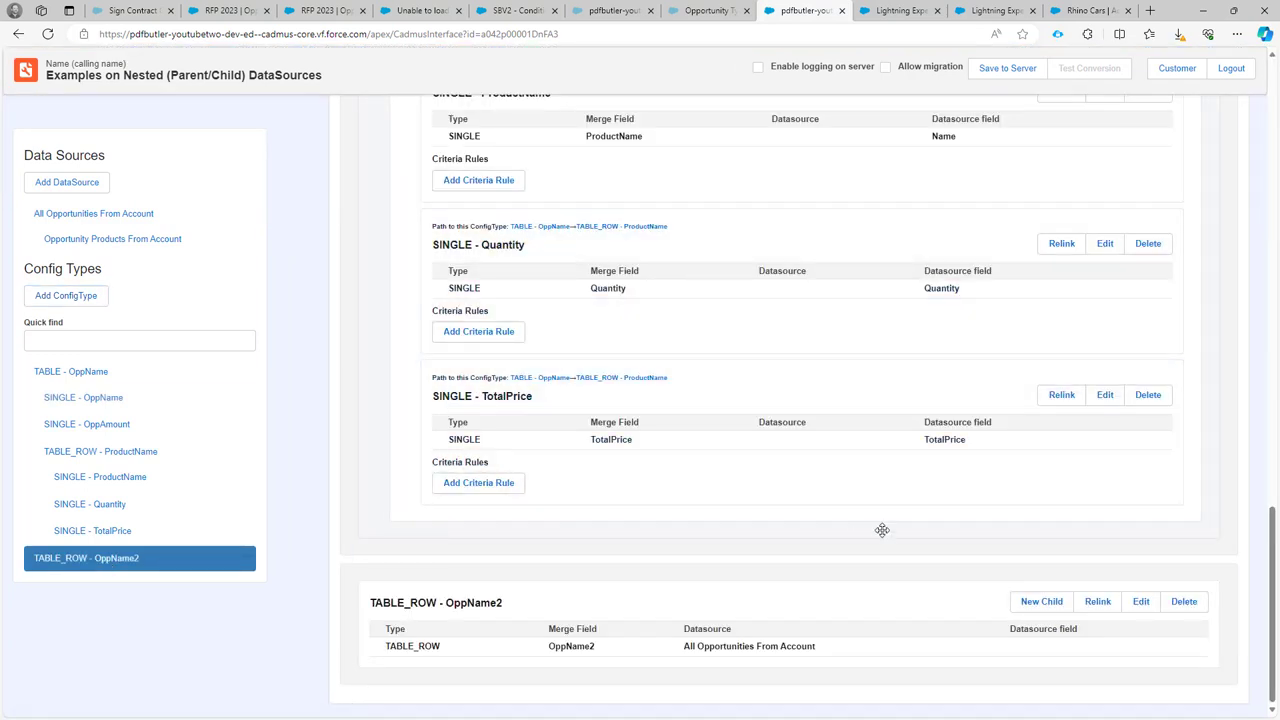
left_click(1041, 601)
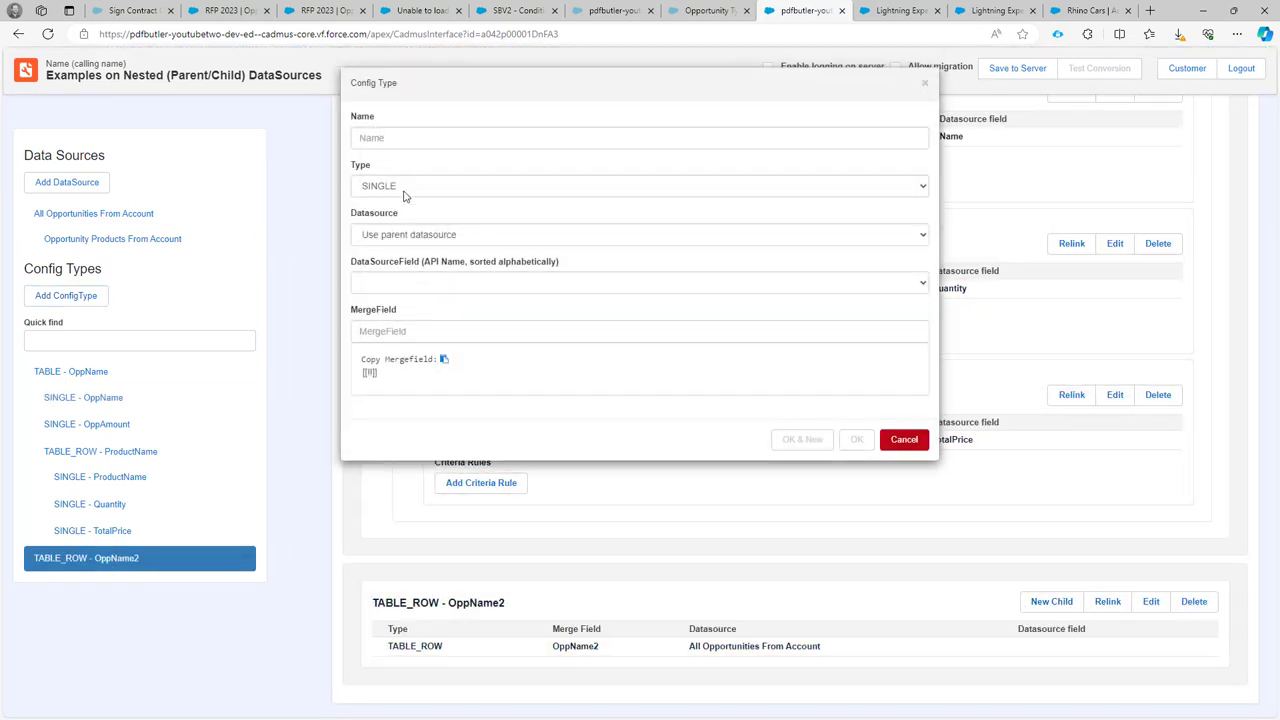
left_click(418, 286)
left_click(418, 284)
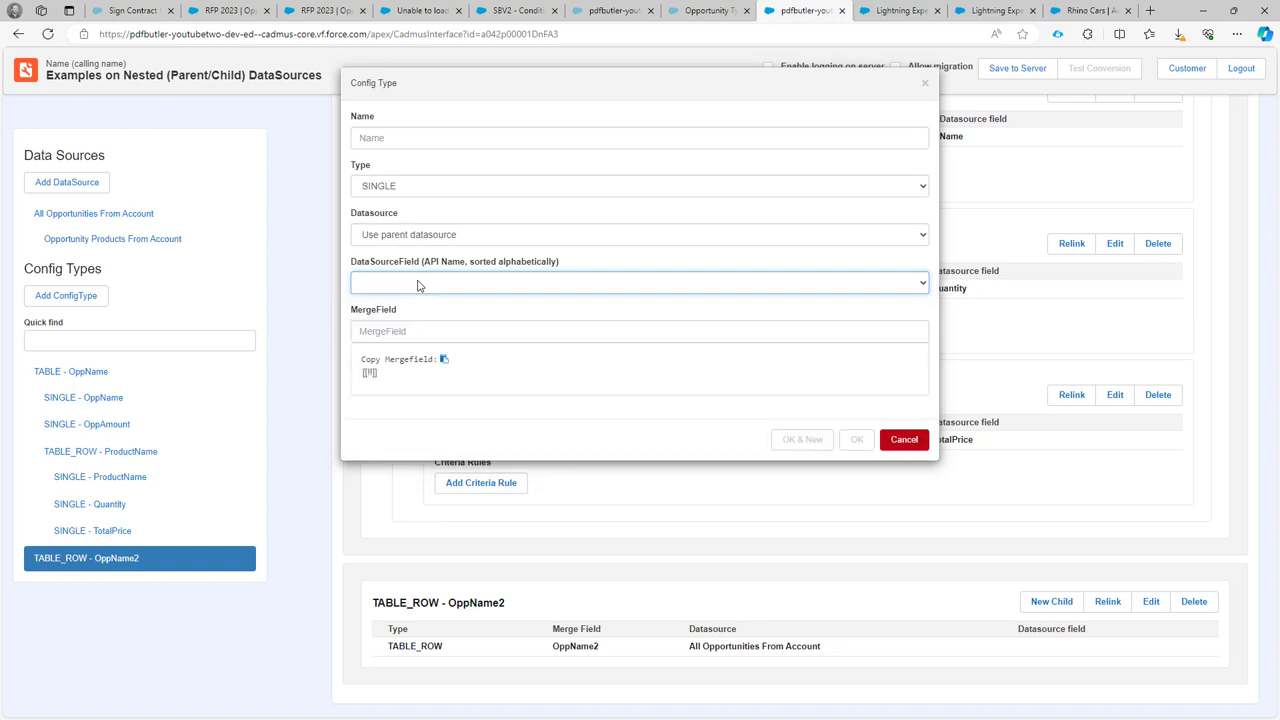
left_click(418, 284)
left_click(405, 348)
left_click(401, 339)
type("opp")
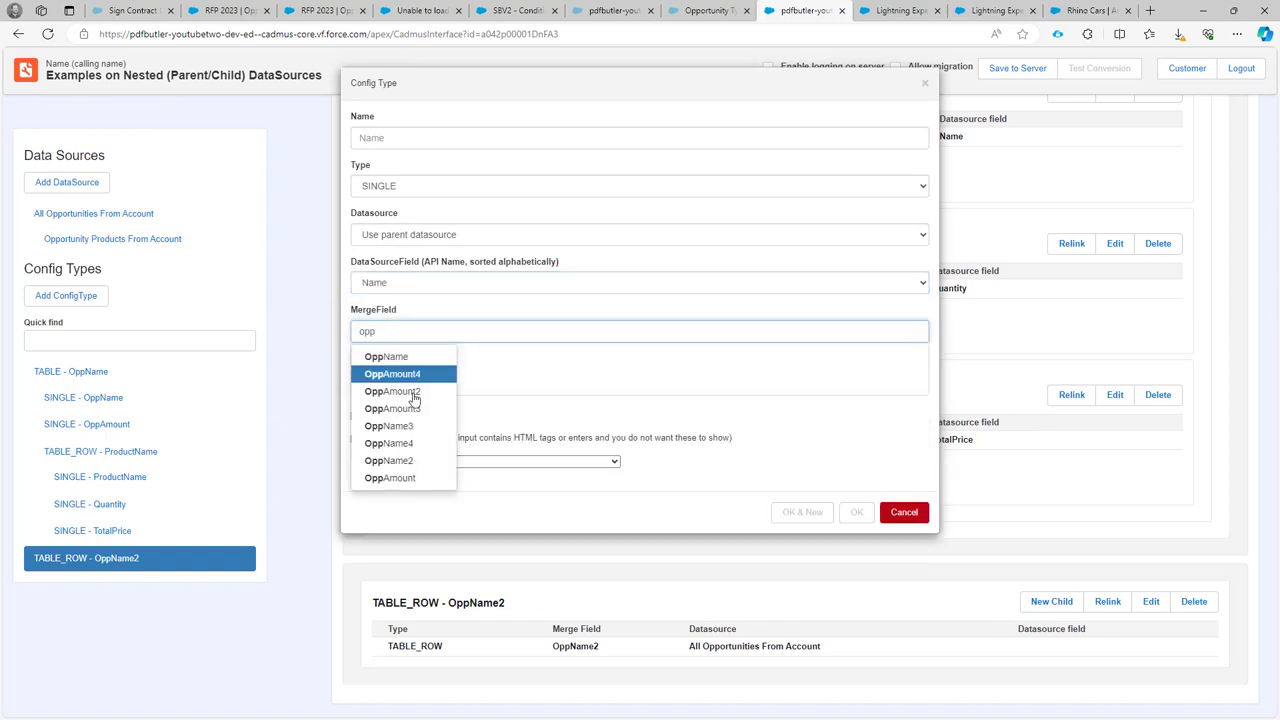
left_click(420, 460)
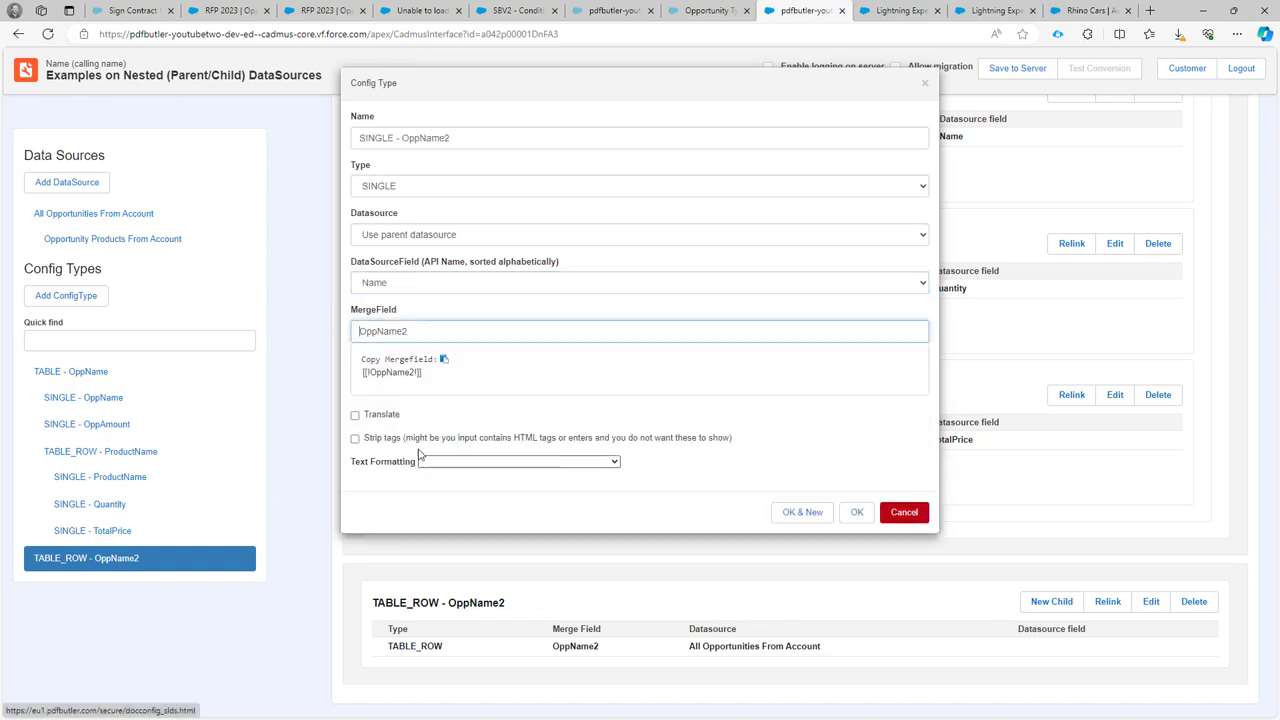
left_click(806, 515)
Add a SINGLE child under TABLE_ROW - OppName2 mapping Amount to the OppAmount2 merge field with locale-dependent currency formatting
left_click(415, 288)
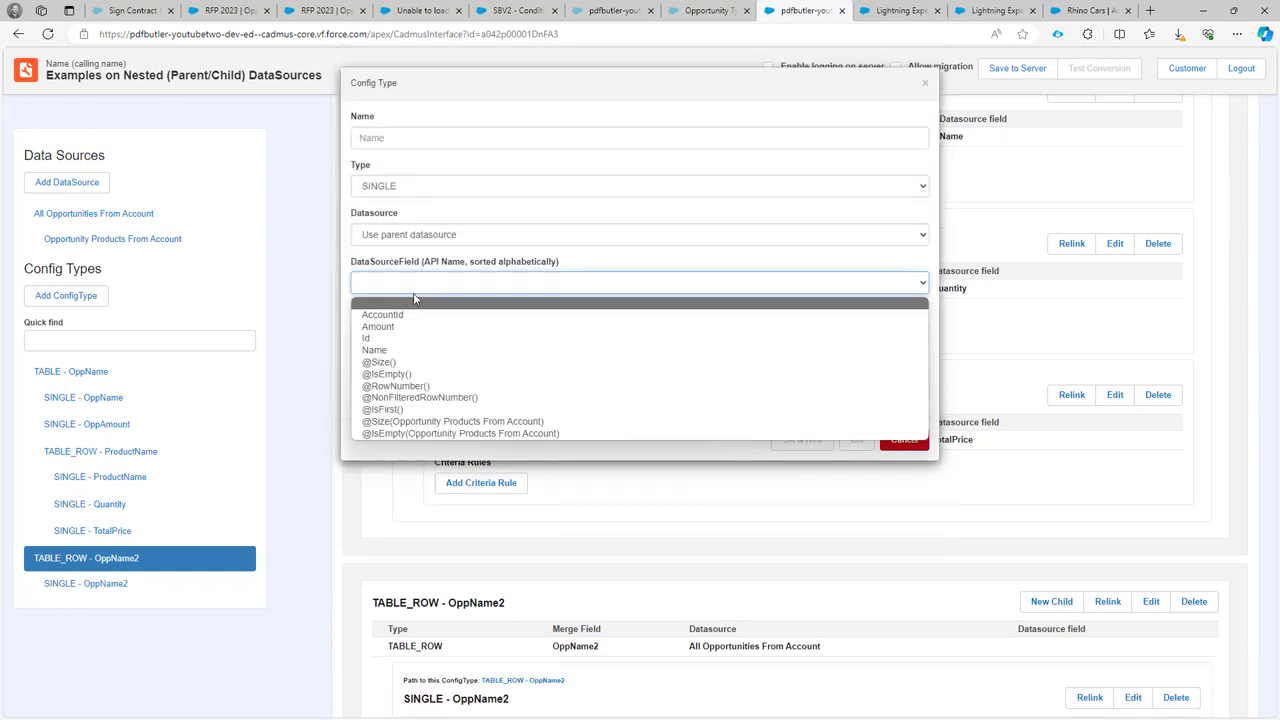
left_click(419, 325)
key("Down")
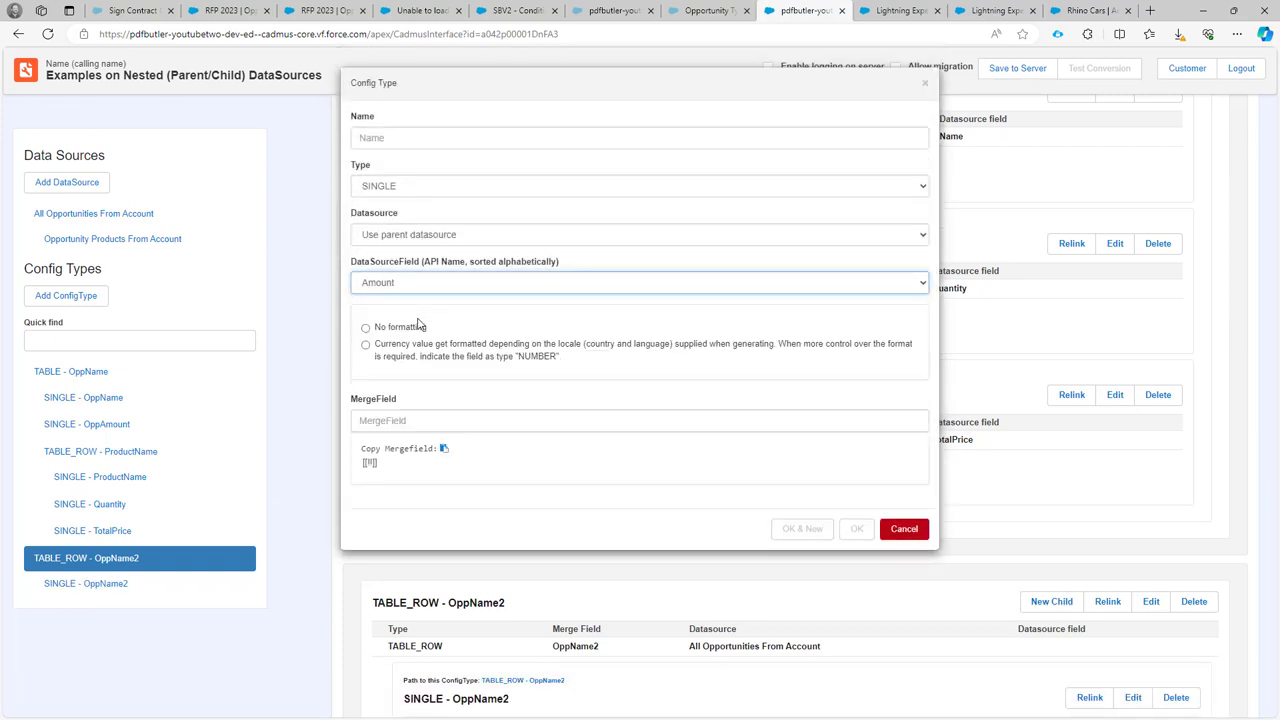
left_click(420, 421)
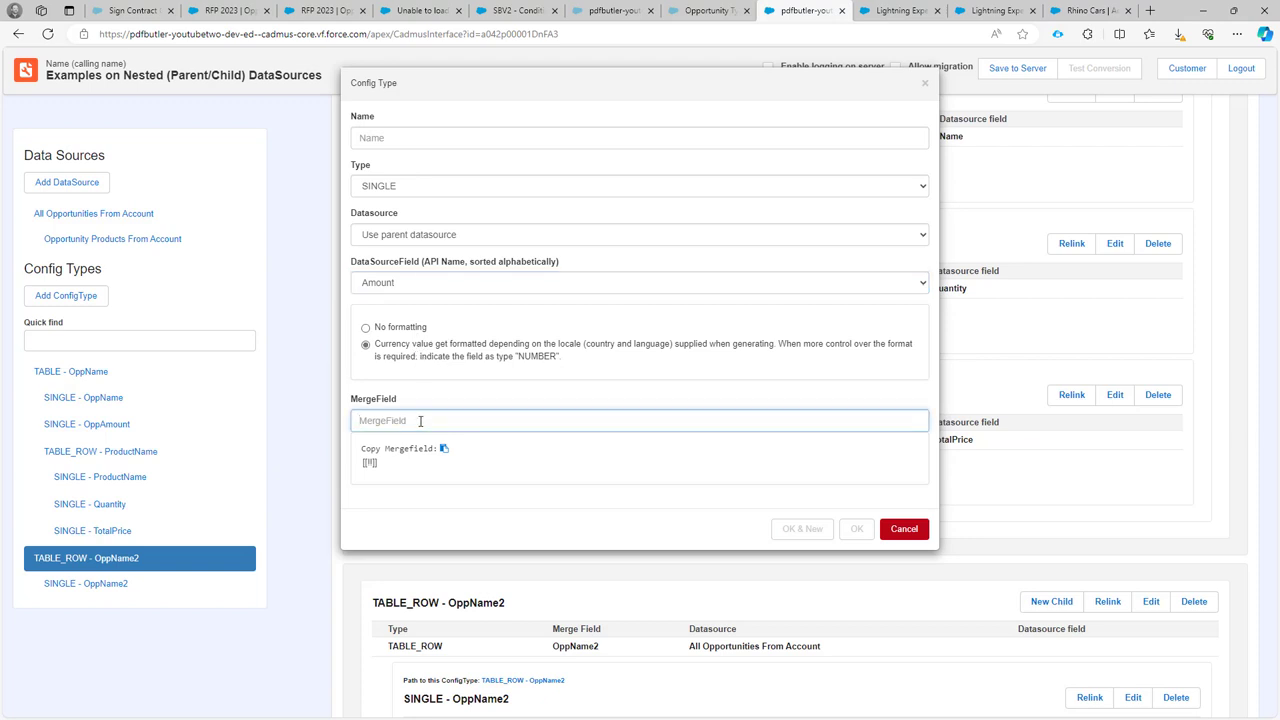
type("a")
key("BackSpace")
type("am")
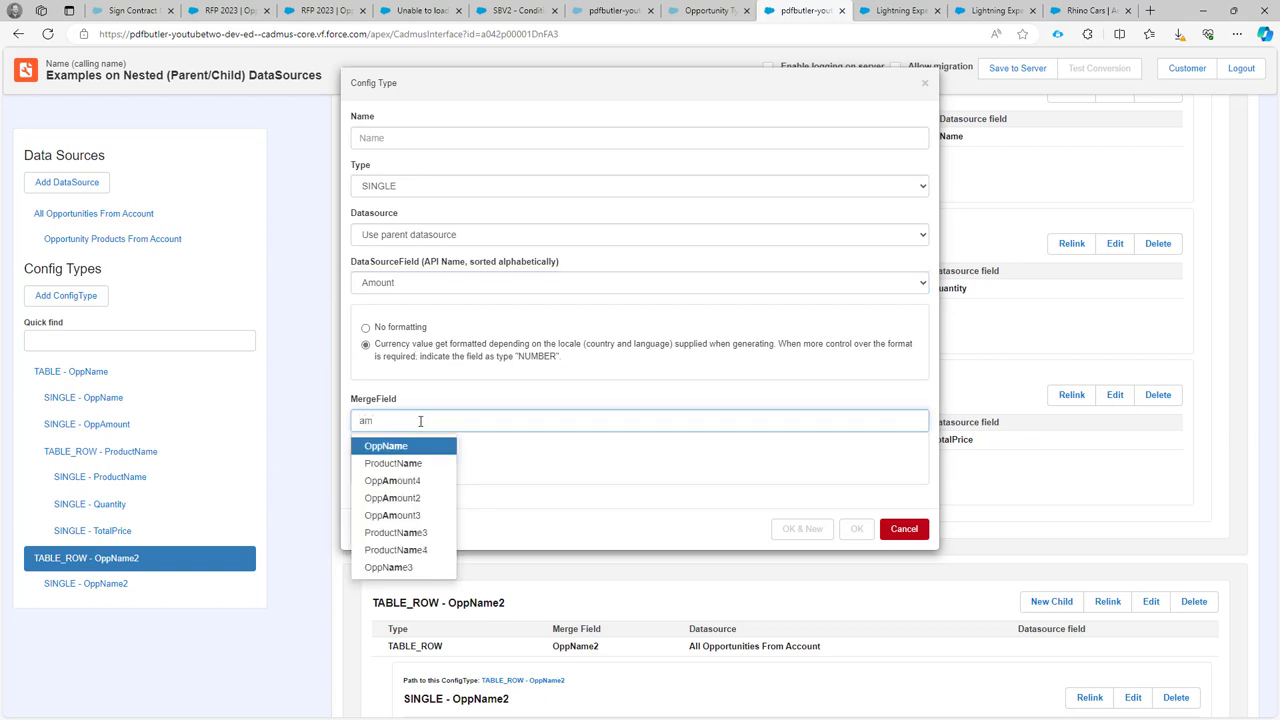
left_click(427, 498)
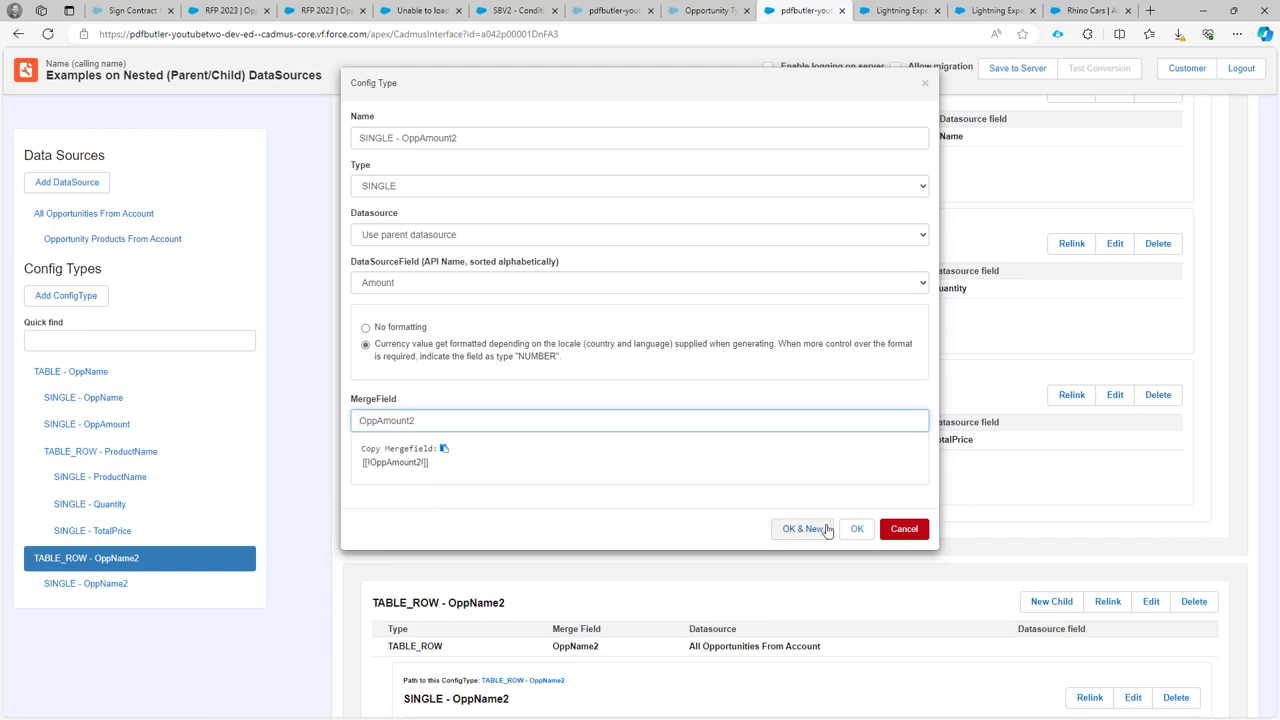
left_click(855, 529)
scroll(586, 403, "down", 3)
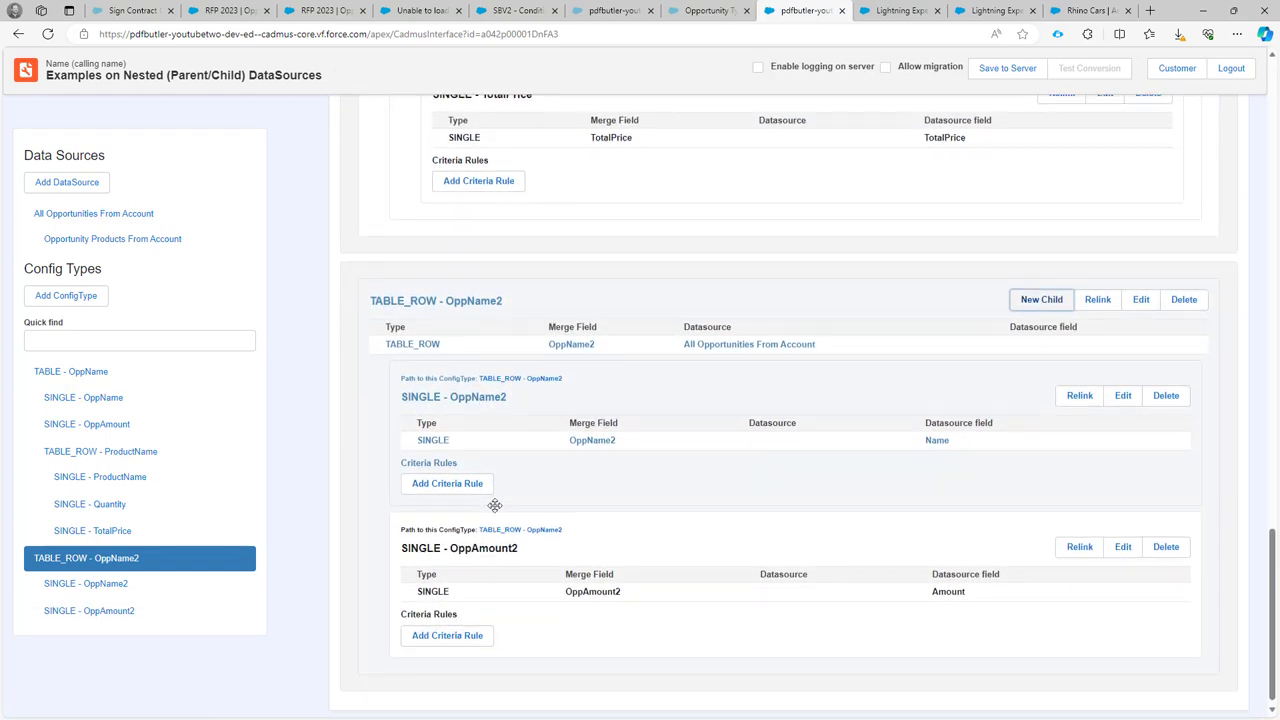
Save the doc config to the server and regenerate the Rhino Cars account's preview to check the Repeat Row and Paragraph table
left_click(1003, 70)
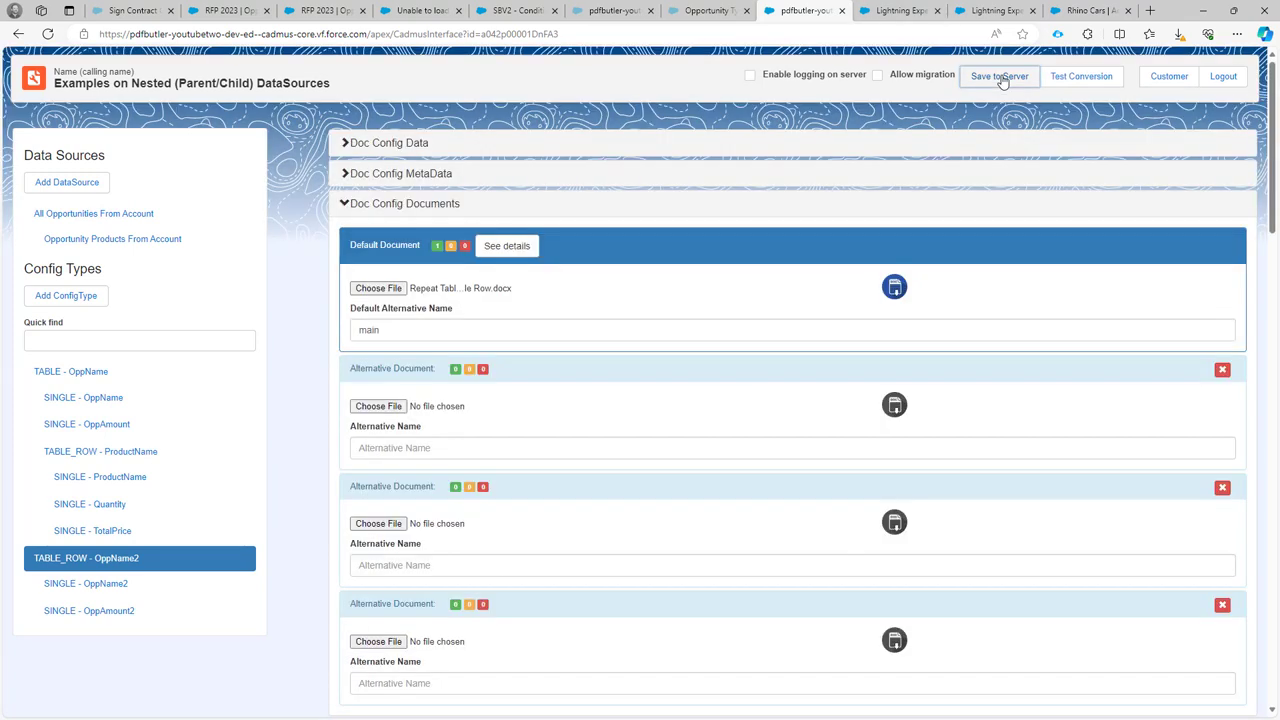
left_click(1092, 10)
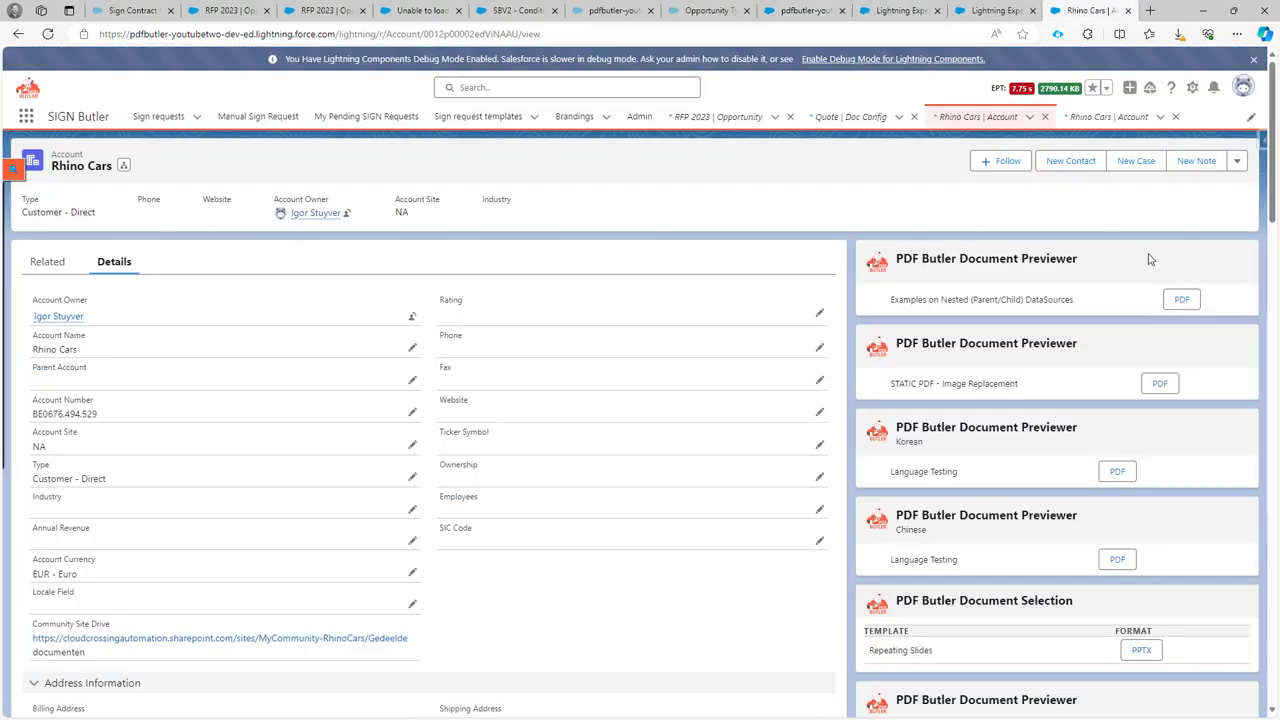
left_click(1183, 300)
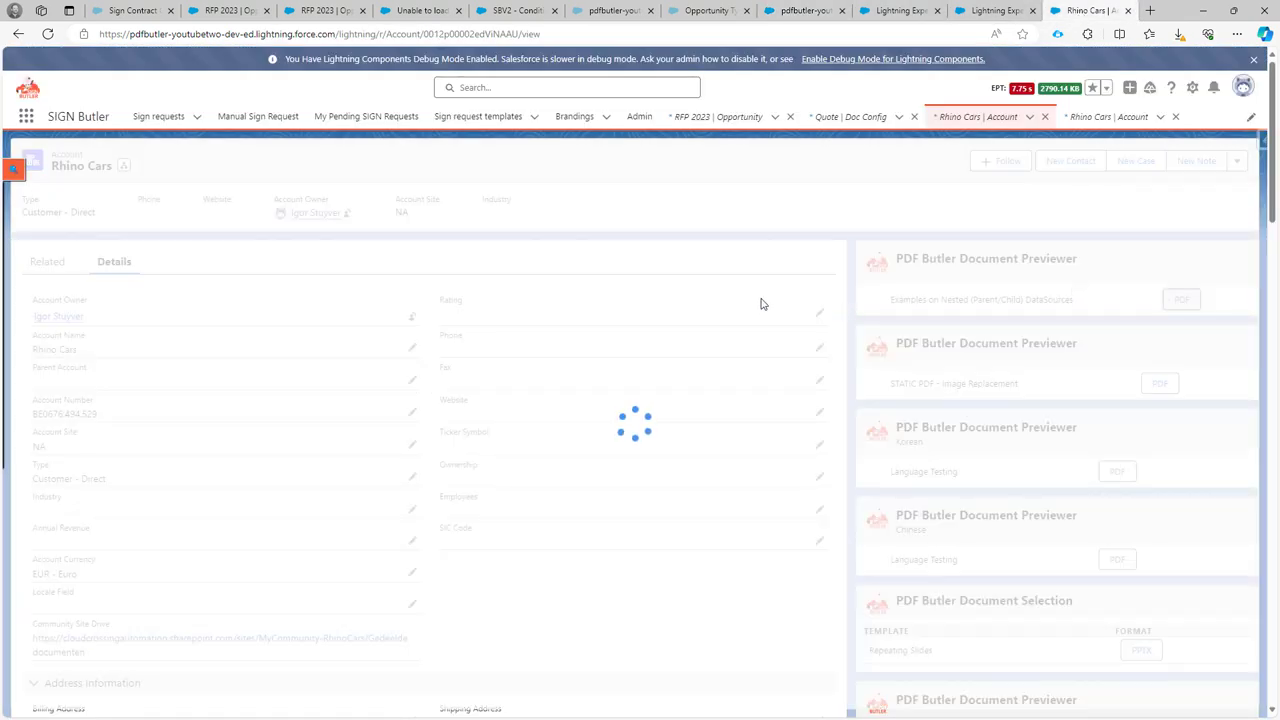
scroll(712, 289, "down", 6)
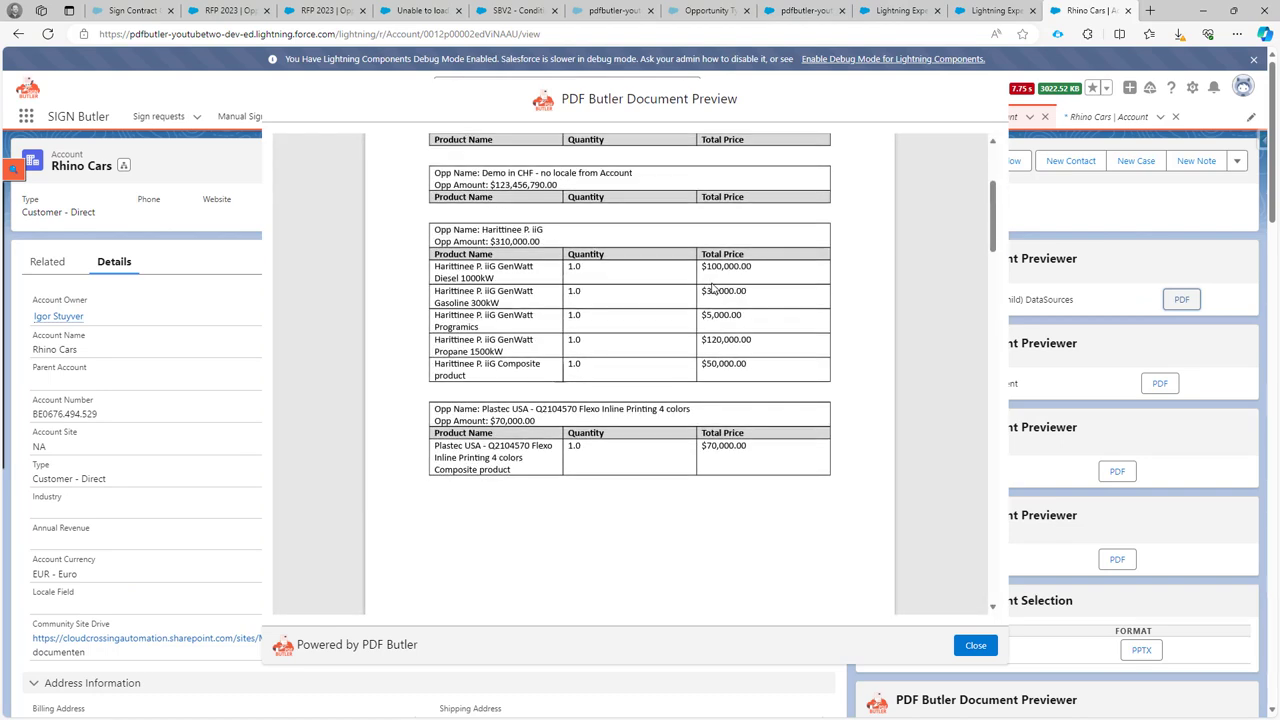
scroll(712, 289, "down", 2)
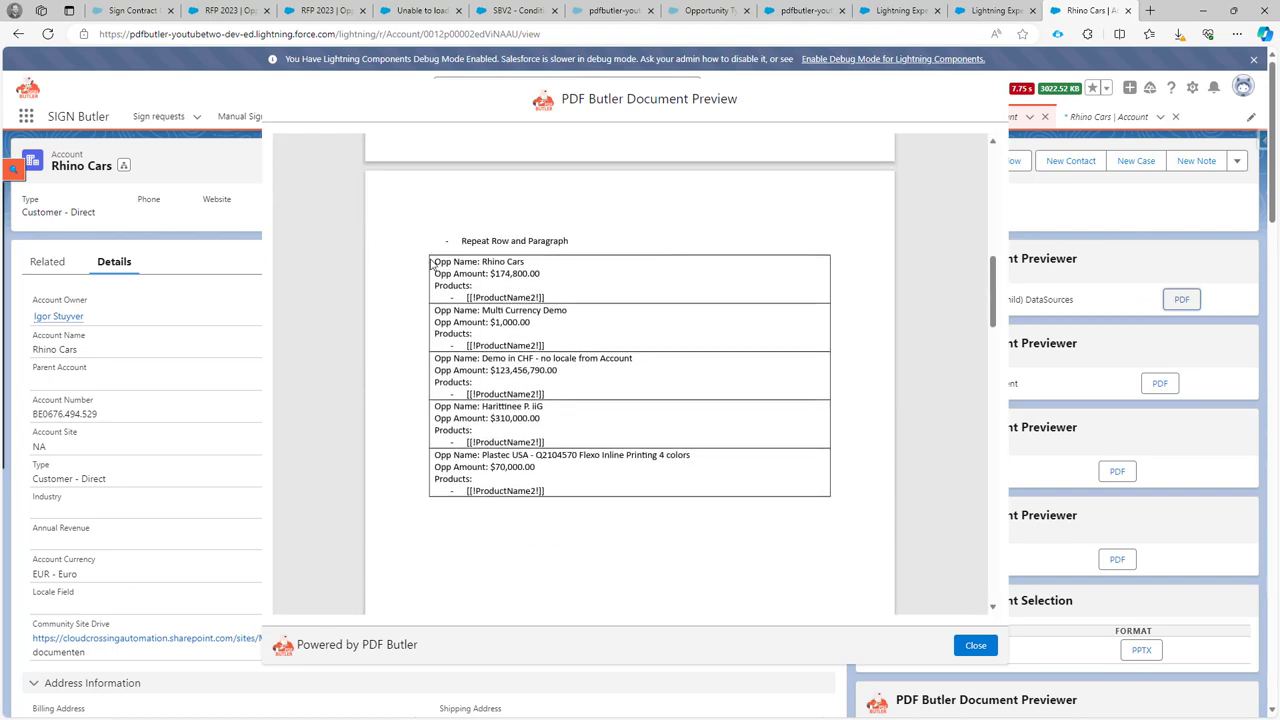
left_click_drag(432, 263, 563, 491)
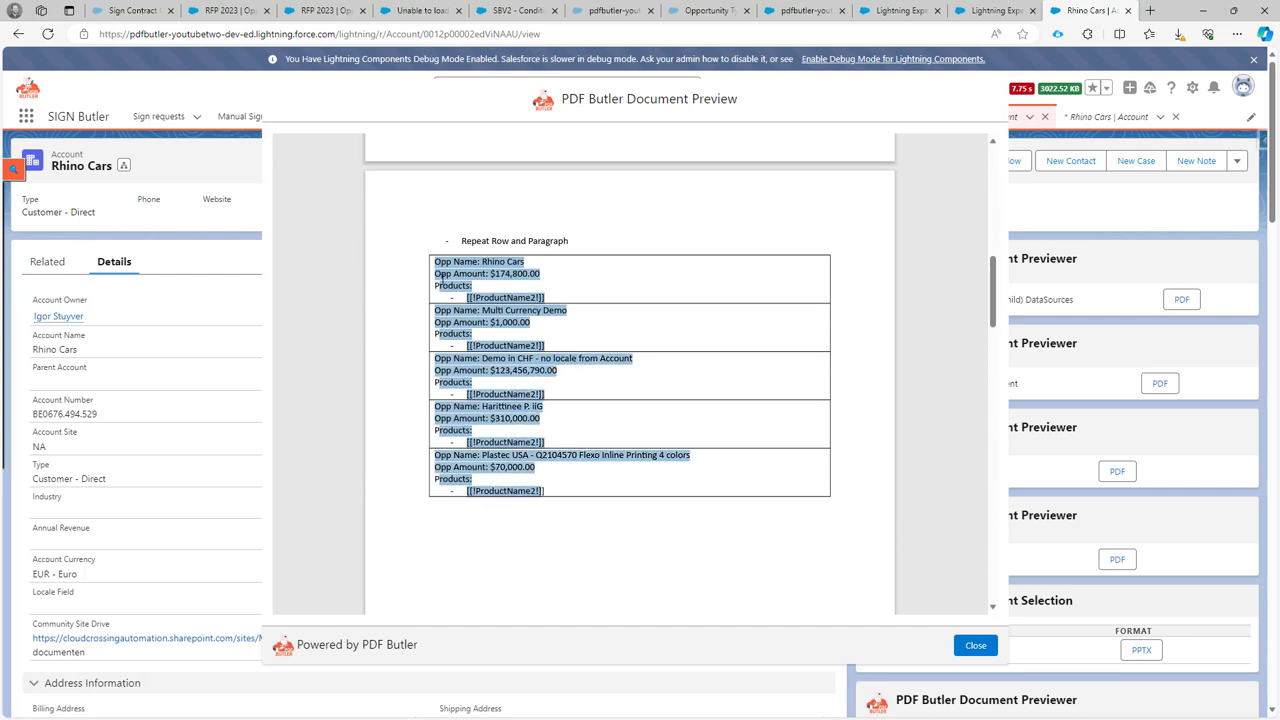
Back in the doc config, start a PARAGRAPH child under TABLE_ROW - OppName2 with Opportunity Products From Account as its data source
double_click(453, 286)
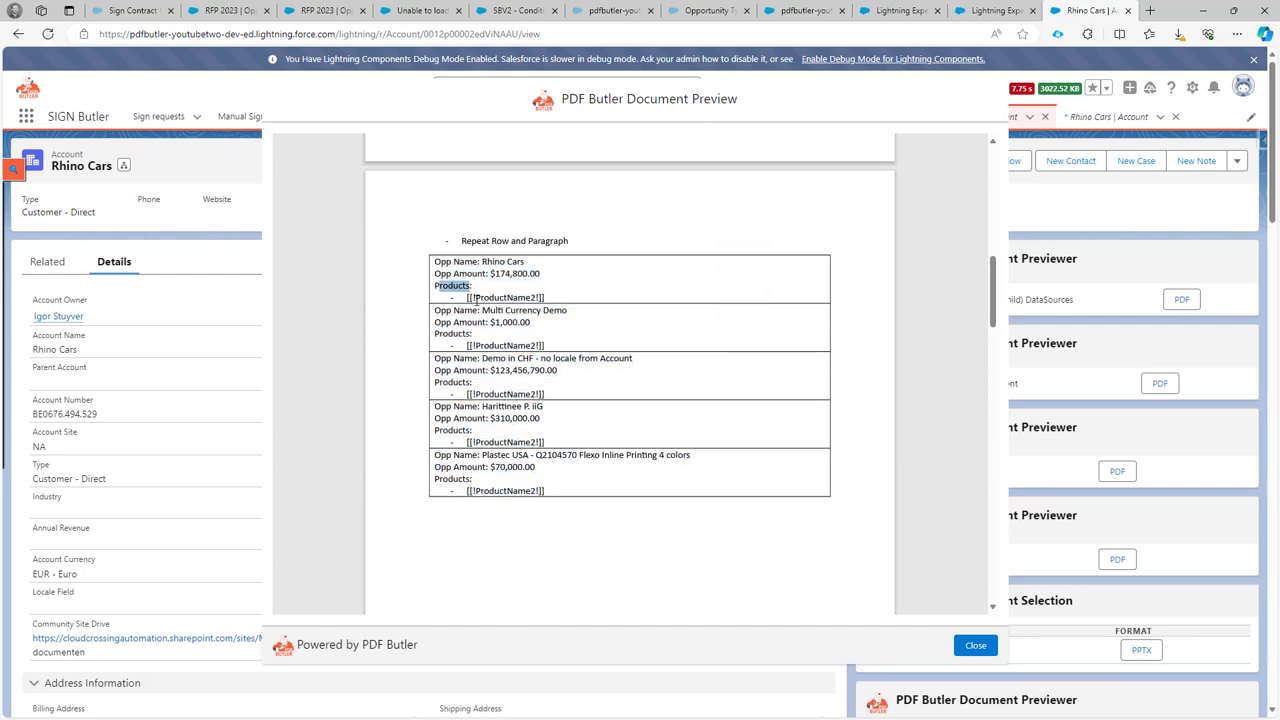
left_click_drag(467, 297, 549, 298)
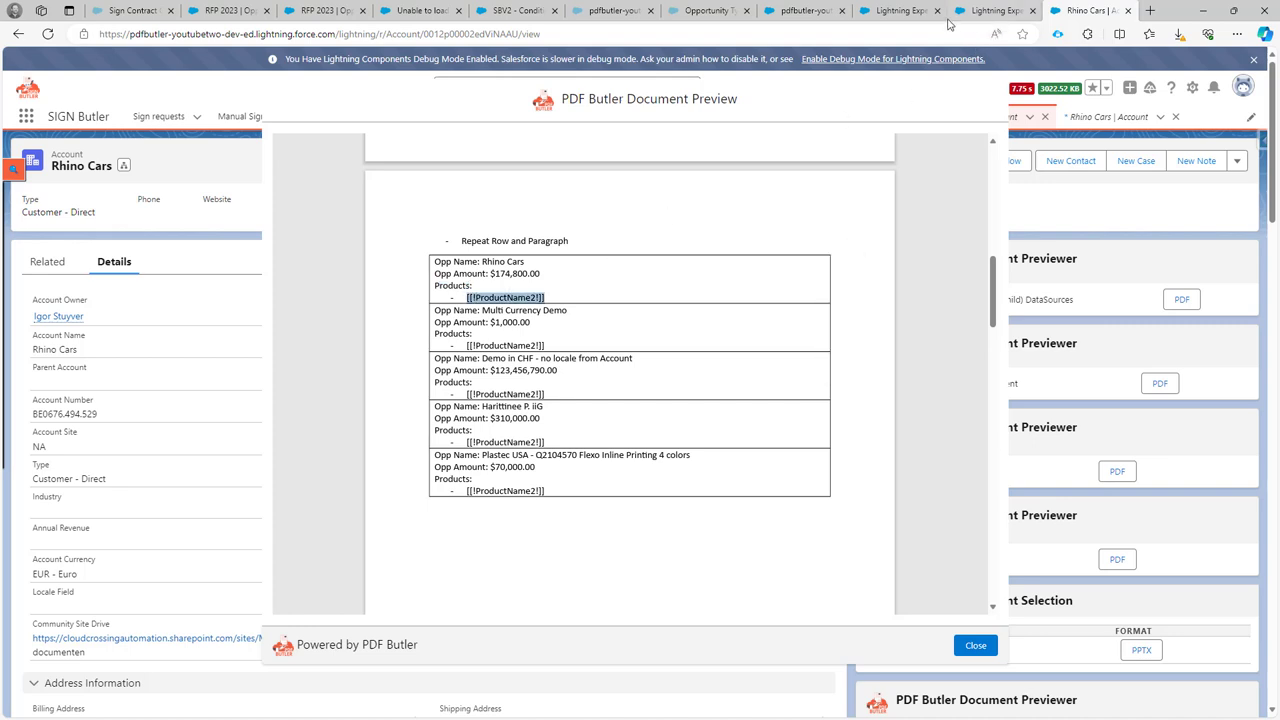
left_click(805, 10)
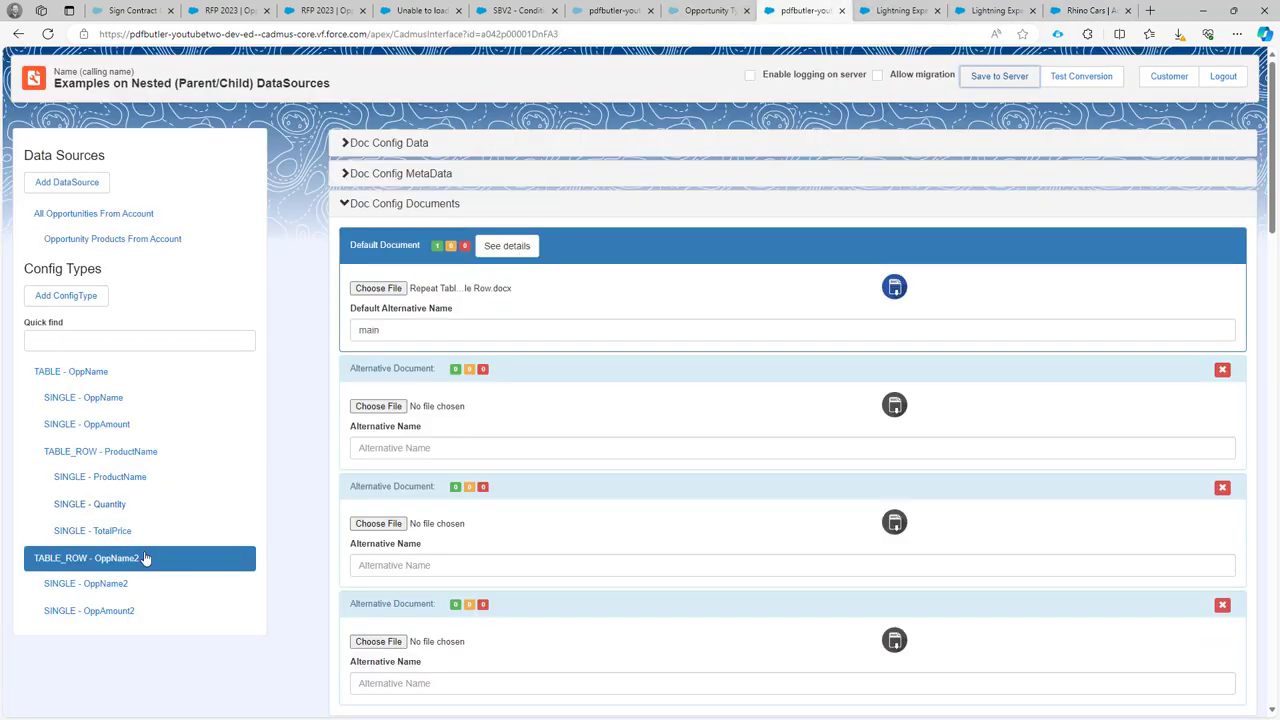
left_click(123, 582)
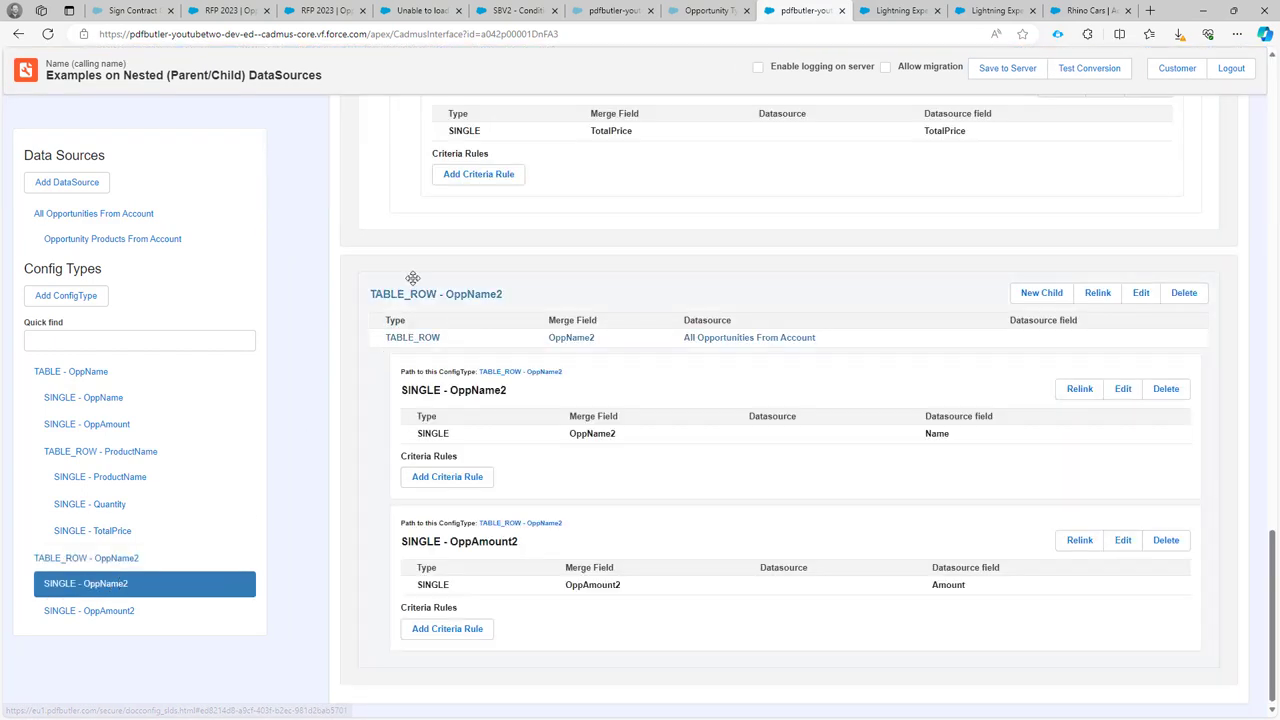
left_click(1041, 293)
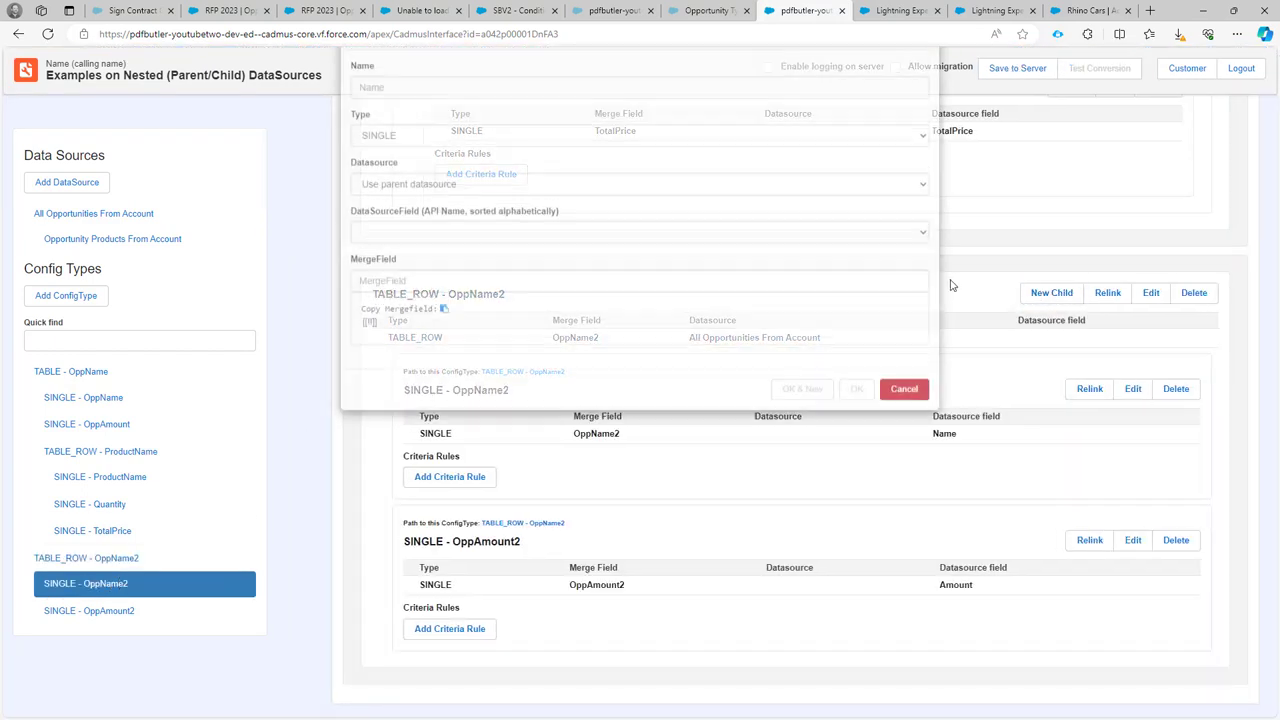
left_click(506, 187)
key("Down")
key("Down")
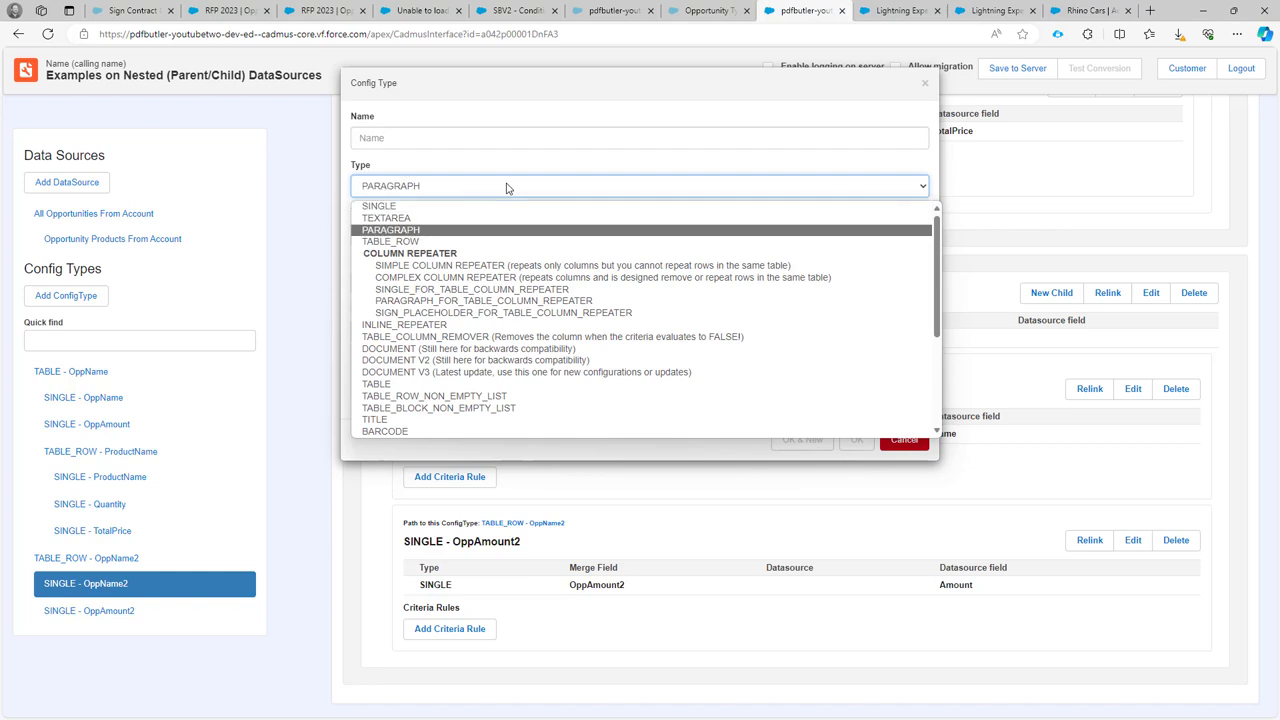
key("Return")
left_click(473, 233)
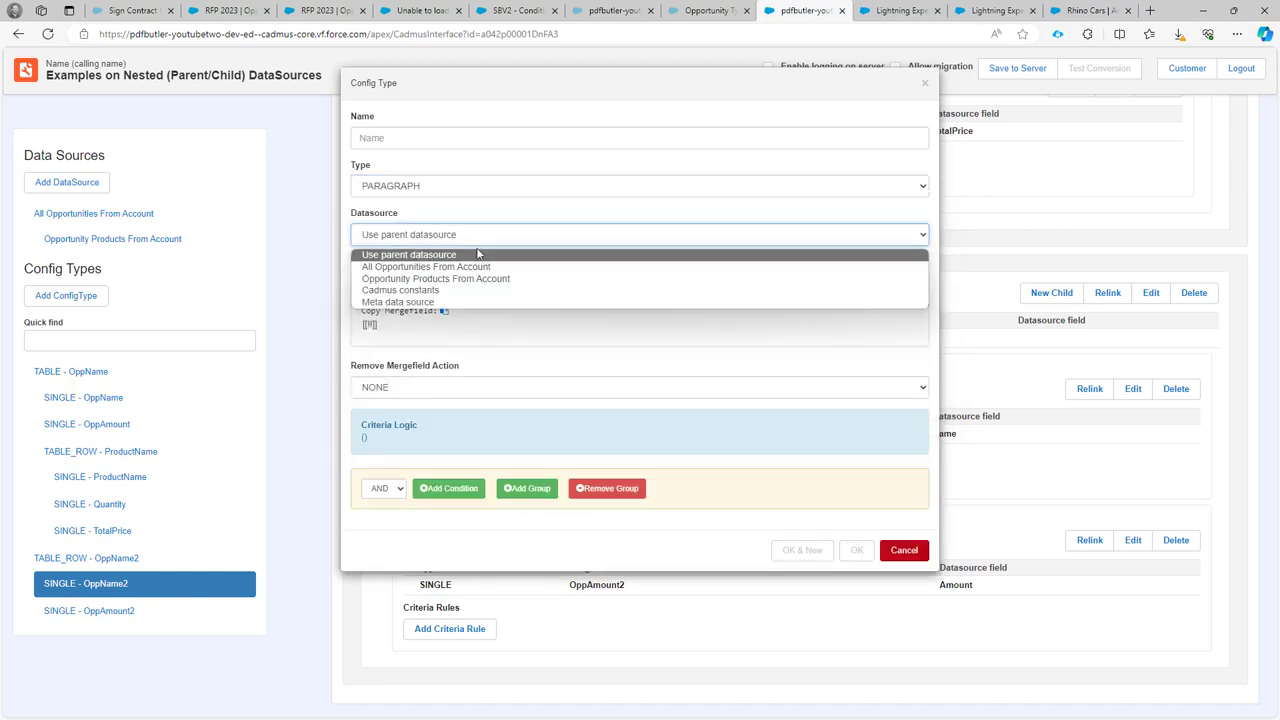
left_click(486, 279)
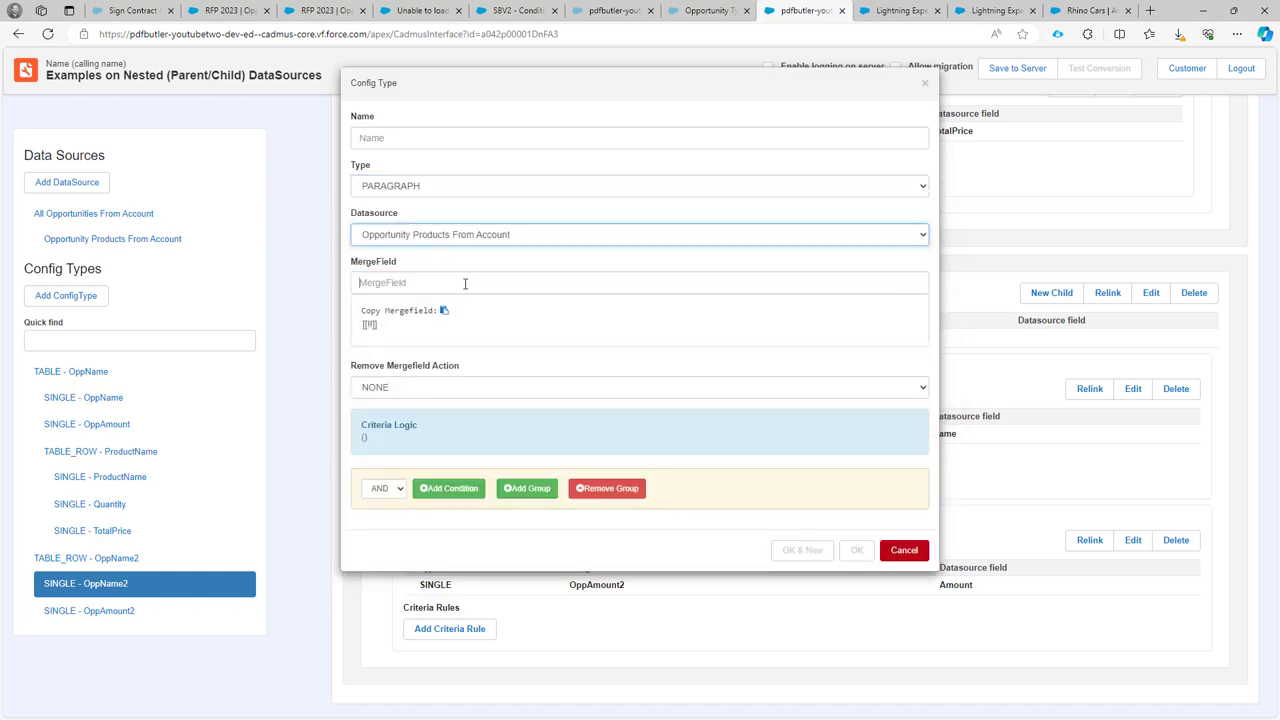
Assign the ProductName2 merge field to the new PARAGRAPH config type and accept it
left_click(465, 283)
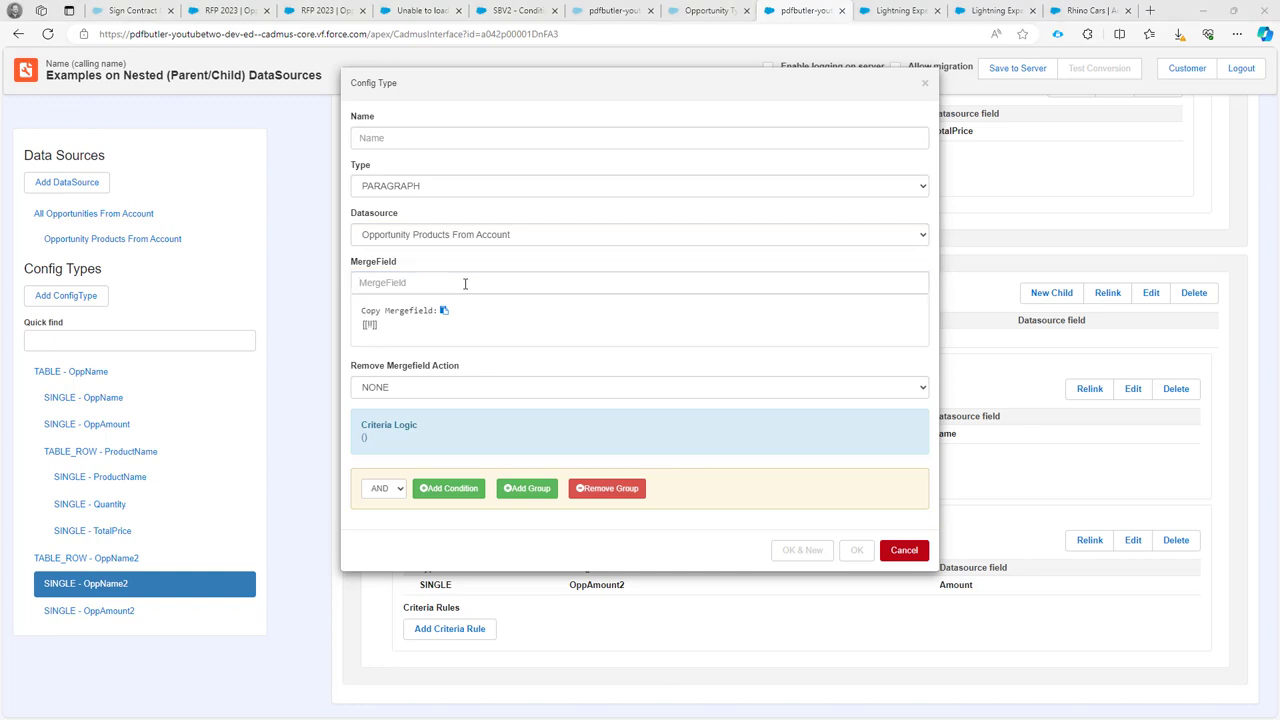
key("ctrl+9")
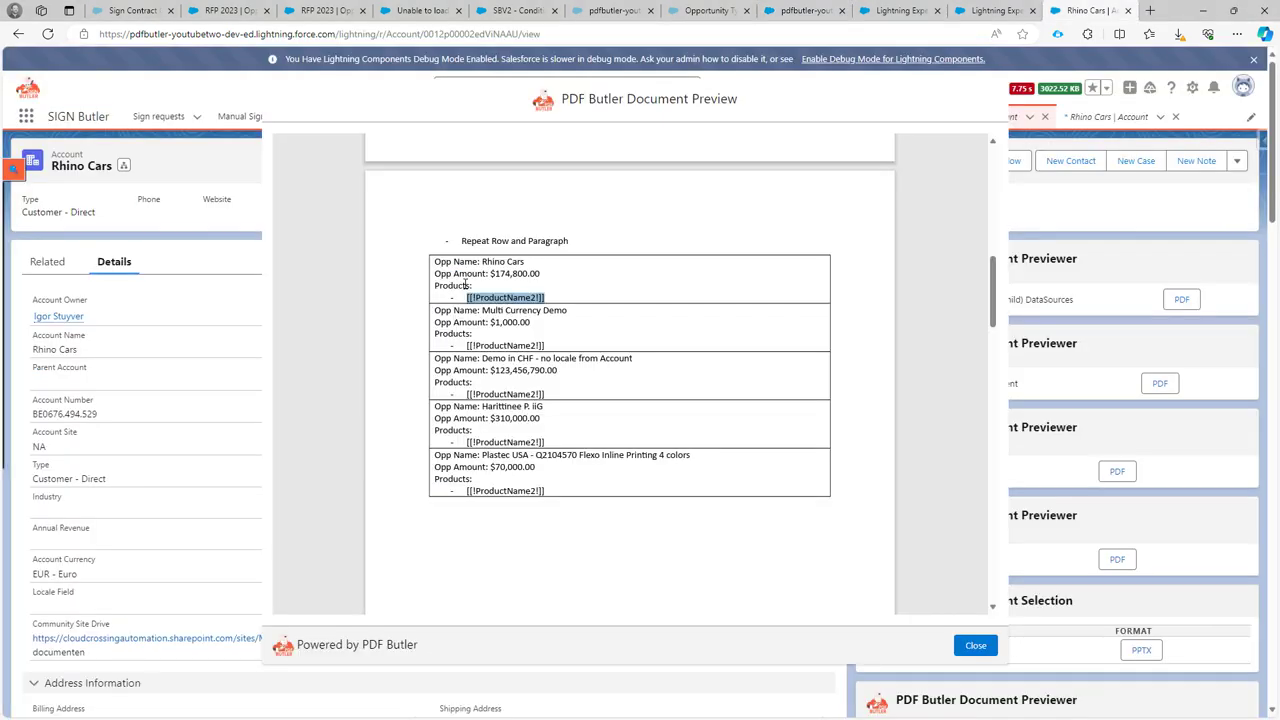
key("ctrl+8")
type("pro")
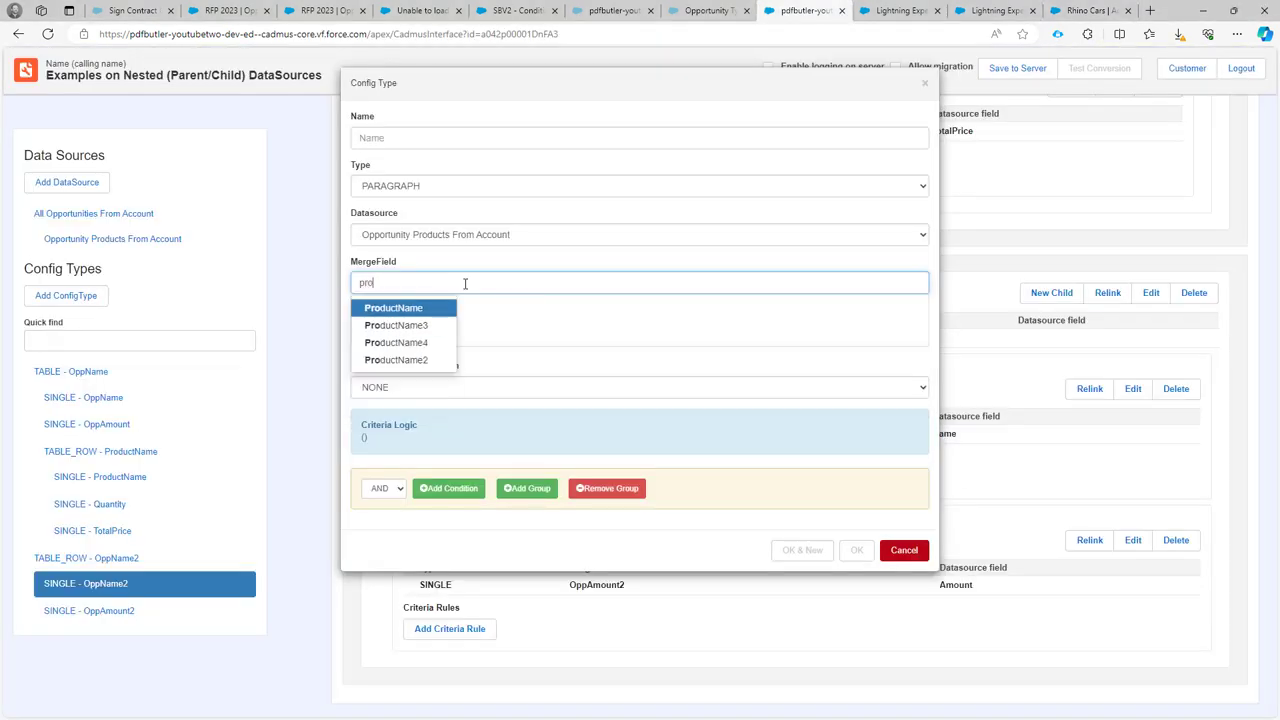
key("Down")
key("Down")
key("Down")
key("Return")
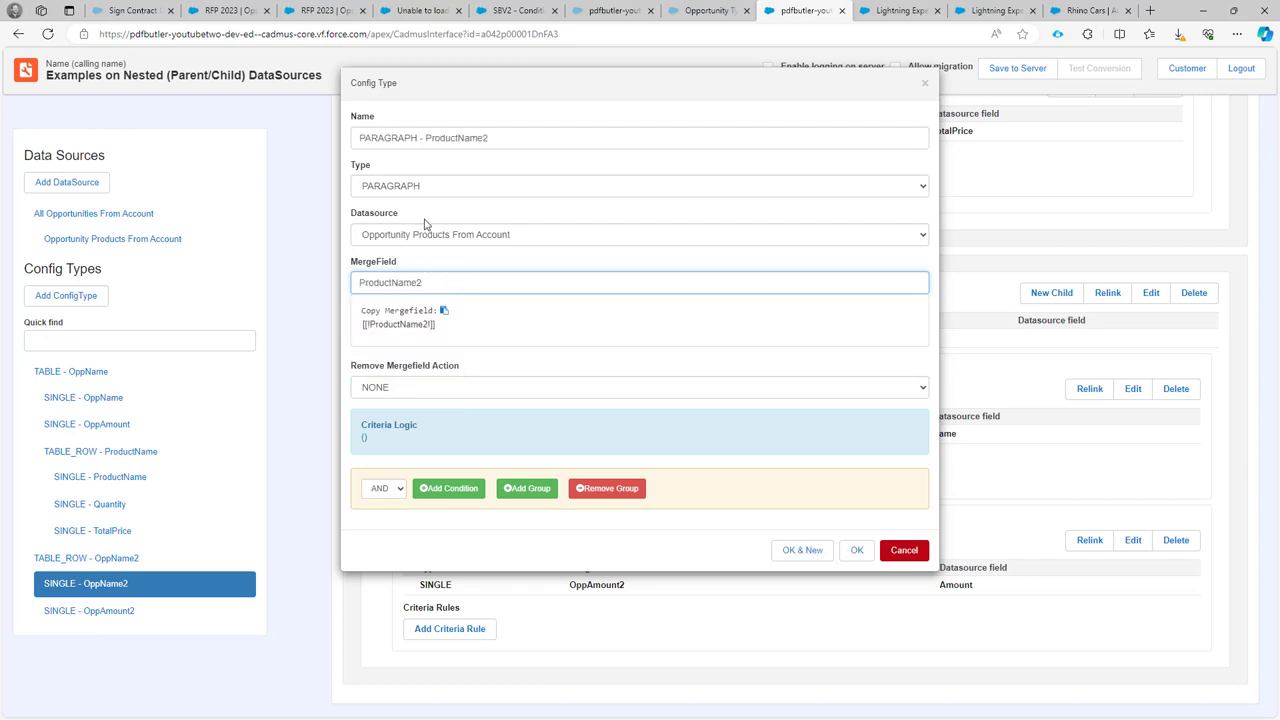
left_click(854, 552)
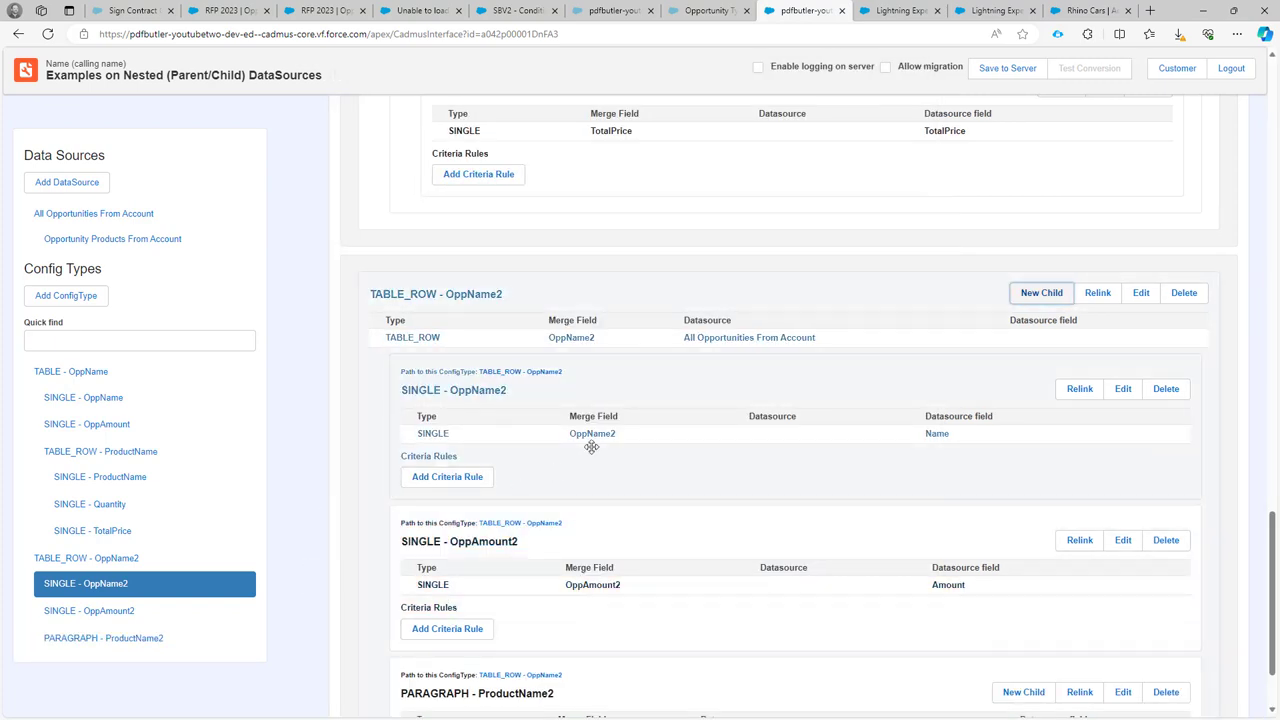
Add a SINGLE child under PARAGRAPH - ProductName2 that maps the Name field to the ProductName2 merge field
scroll(591, 450, "down", 2)
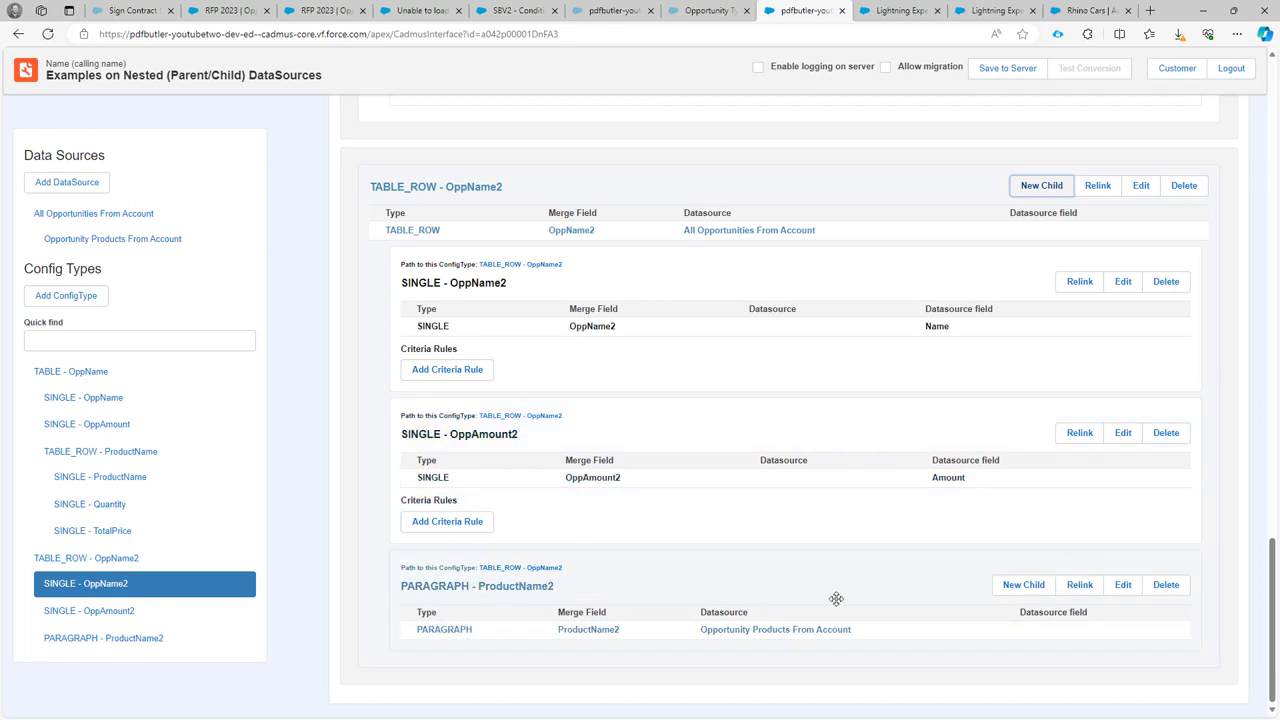
double_click(582, 629)
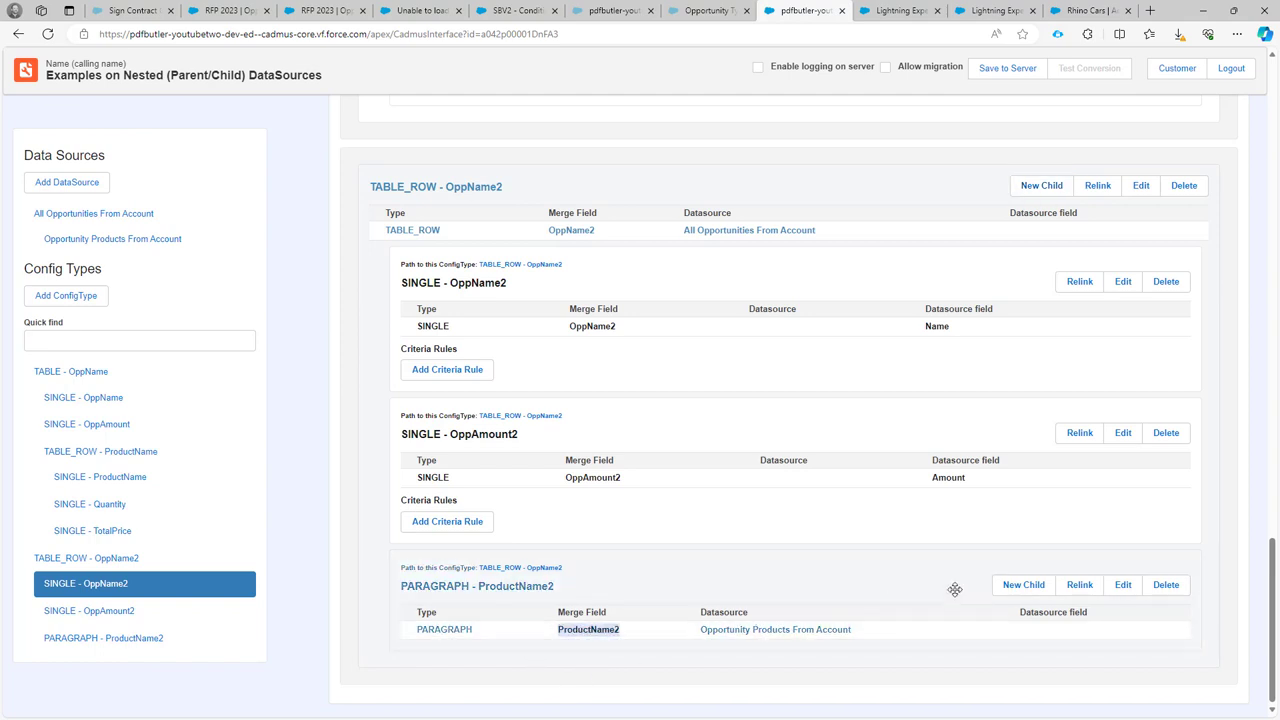
left_click(1010, 586)
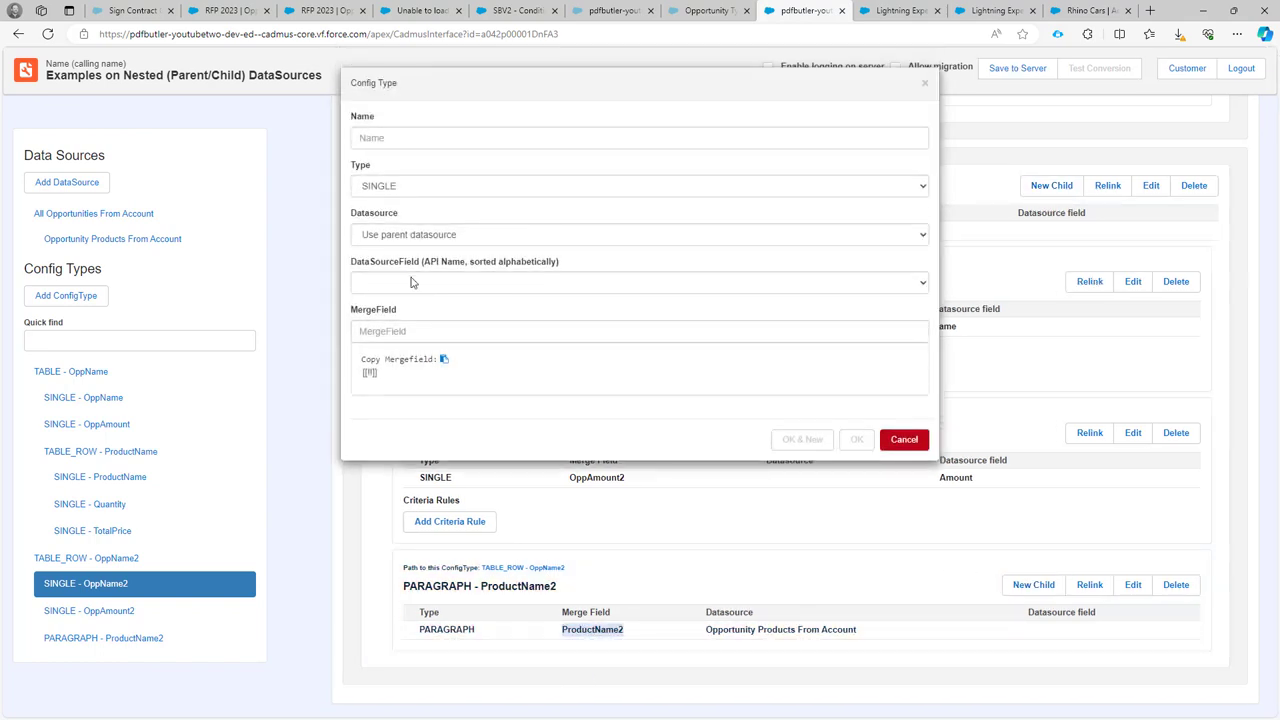
left_click(393, 291)
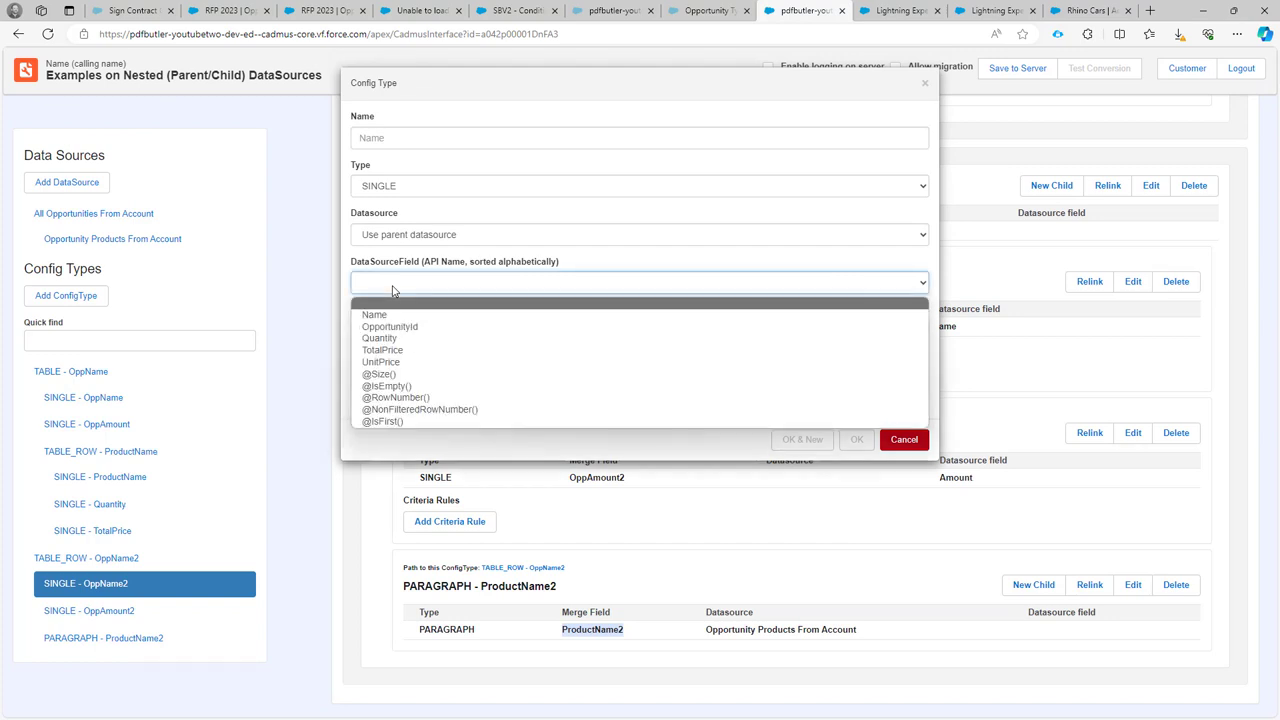
left_click(402, 315)
left_click(408, 331)
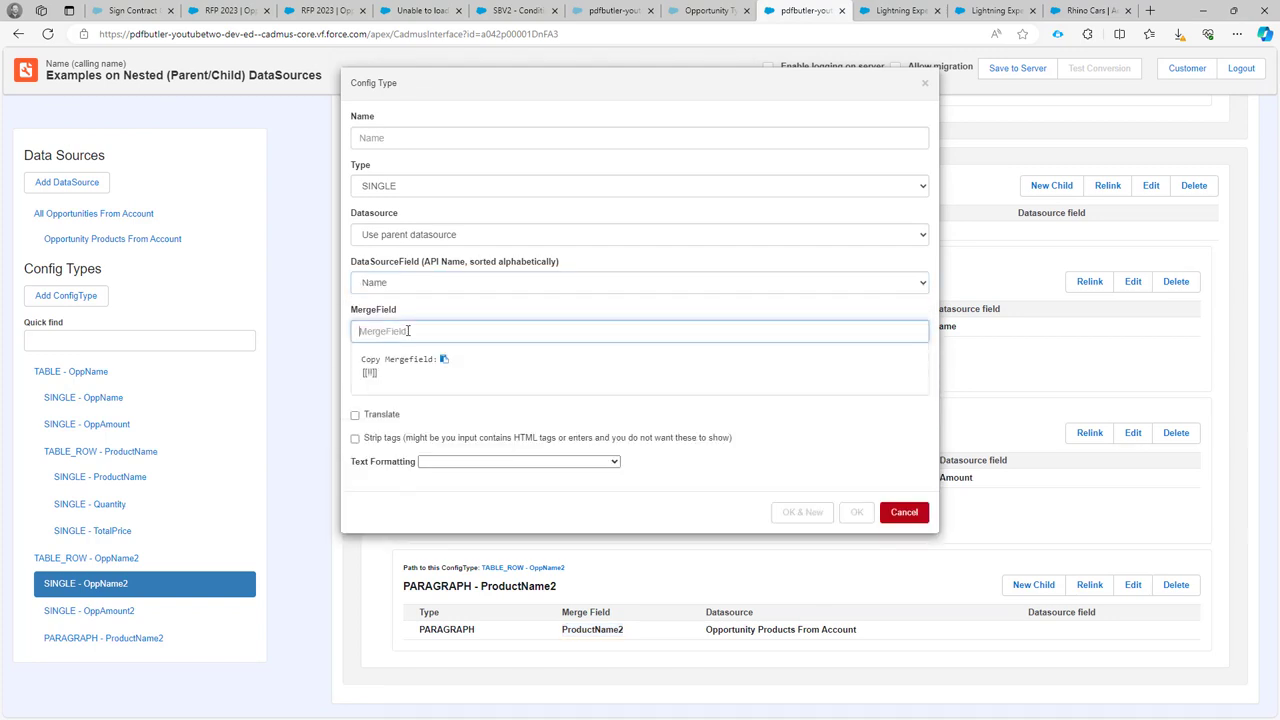
type("Op")
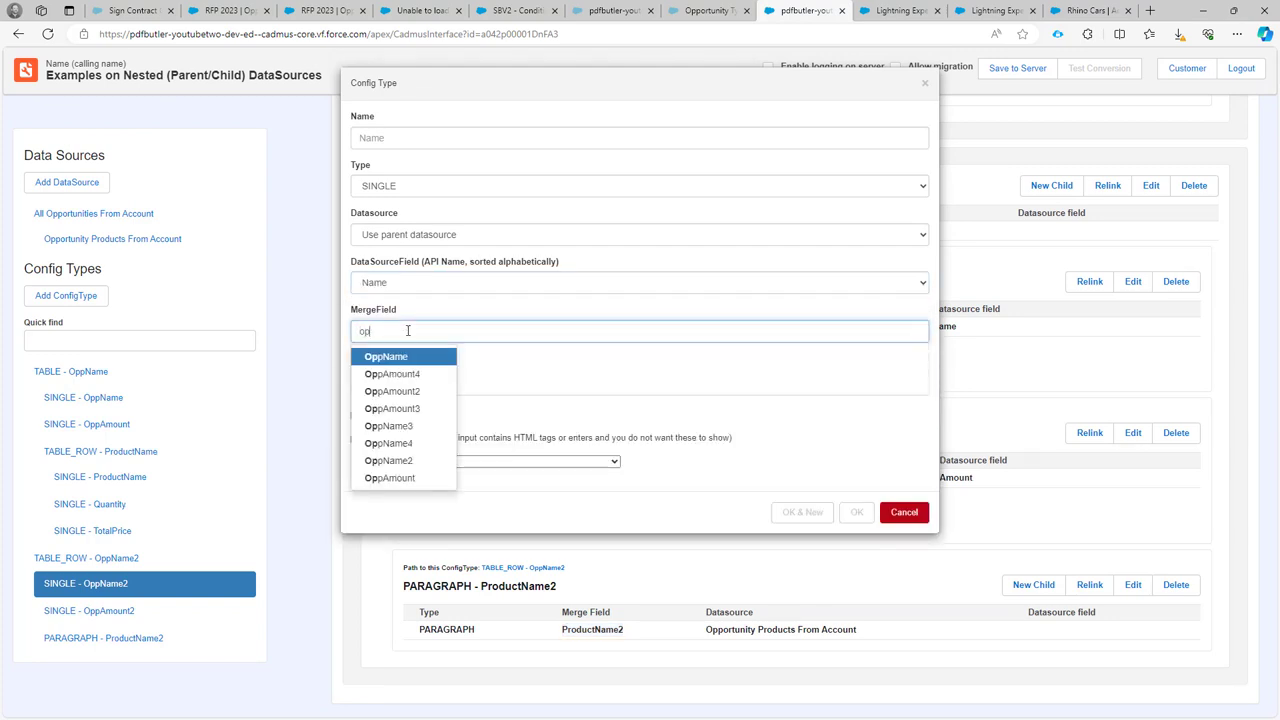
key("BackSpace")
key("BackSpace")
type("prod")
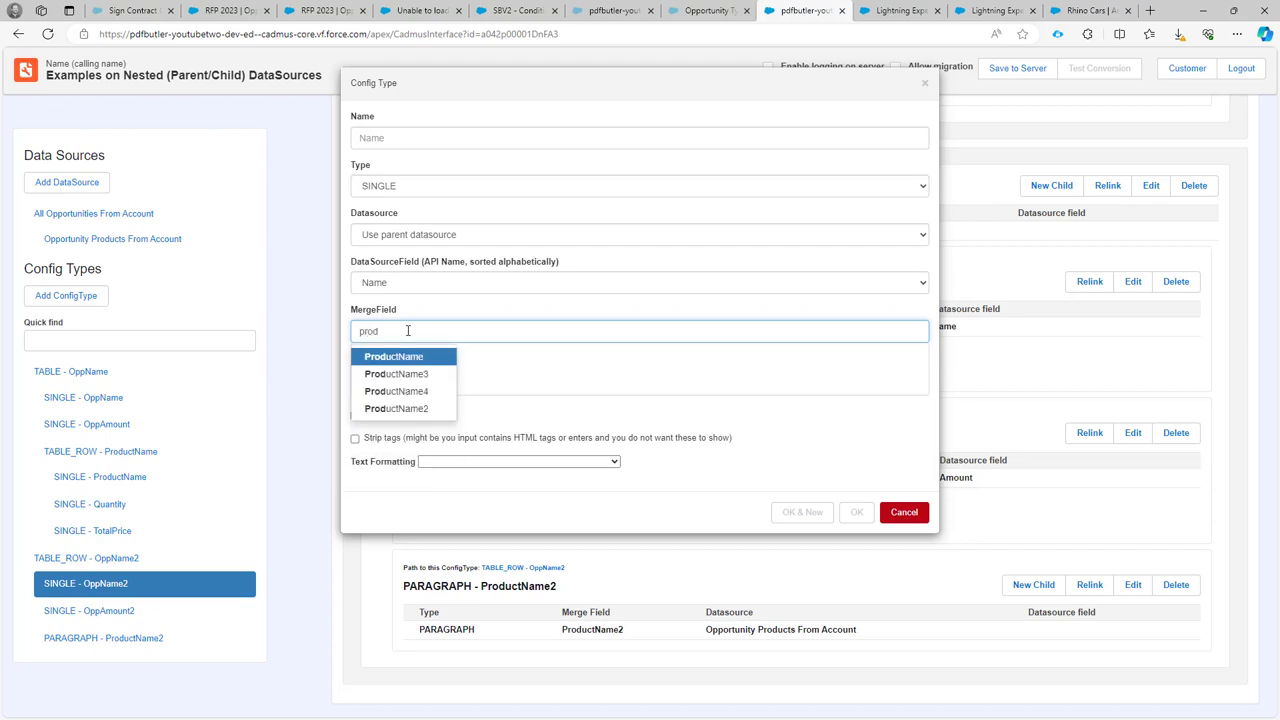
key("Up")
key("Return")
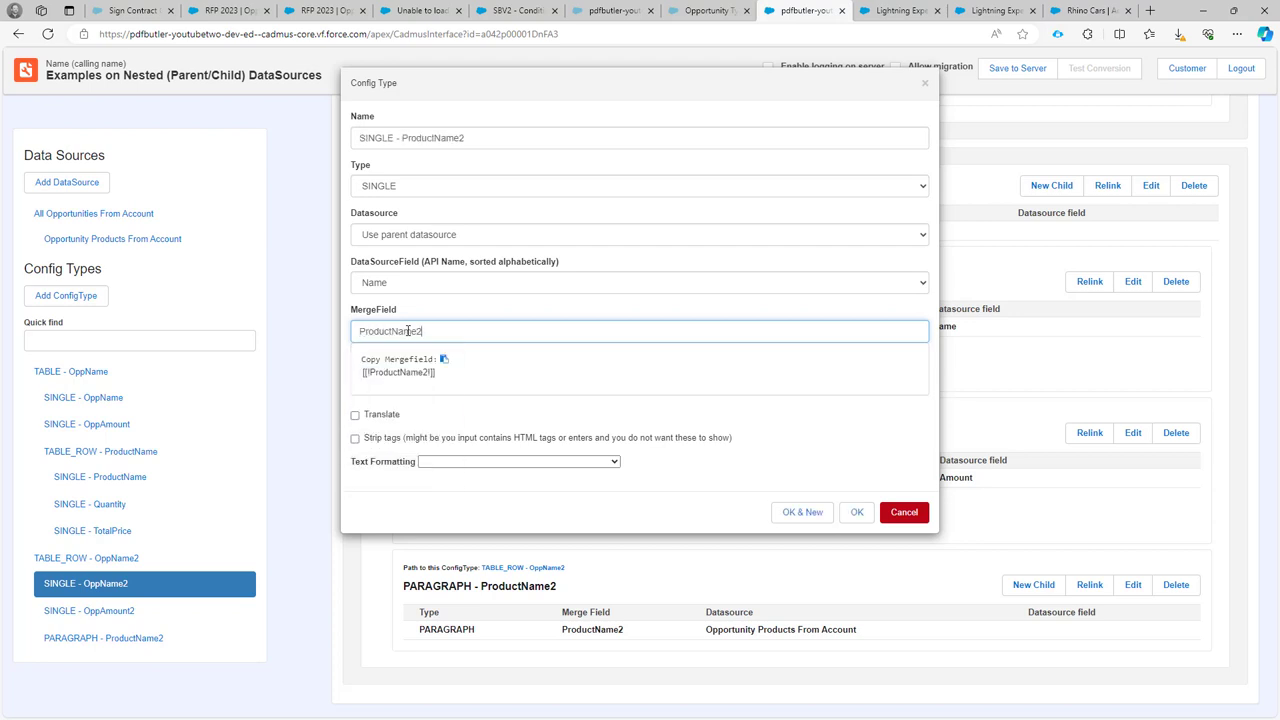
left_click(860, 511)
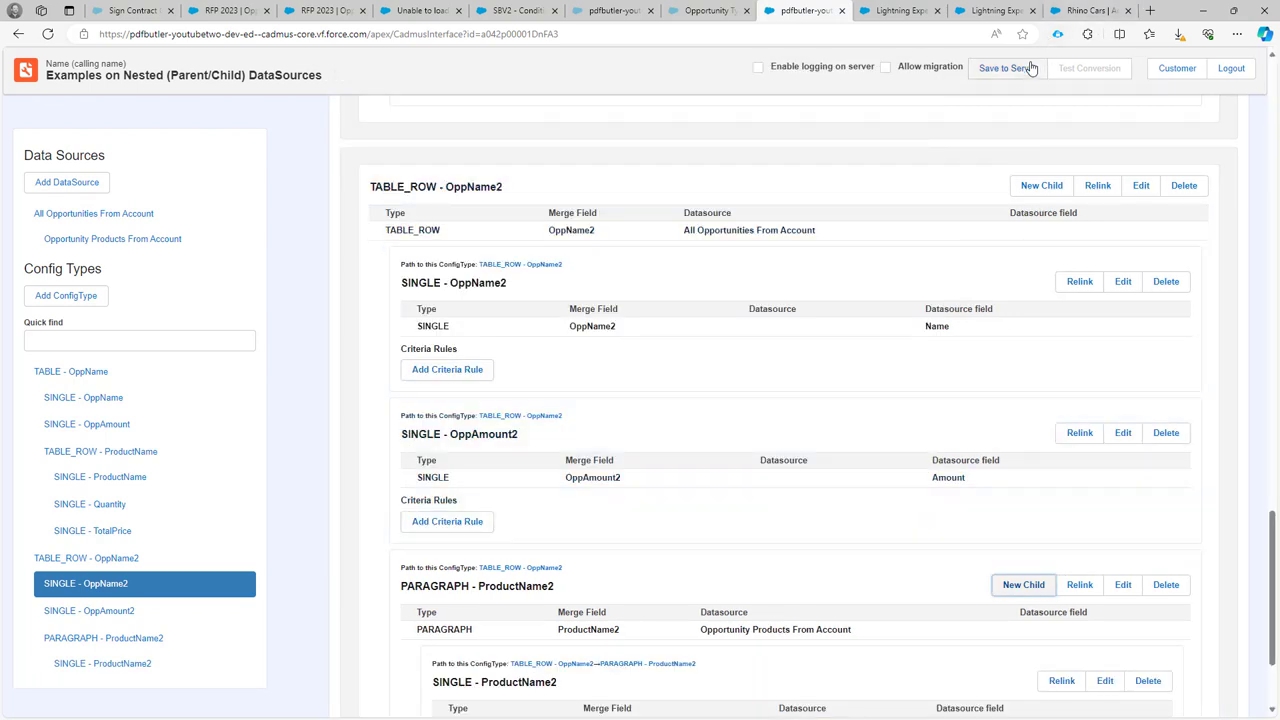
Save the doc config to the server, regenerate the Rhino Cars account's preview to check the product paragraphs per opportunity, and close it
left_click(1031, 68)
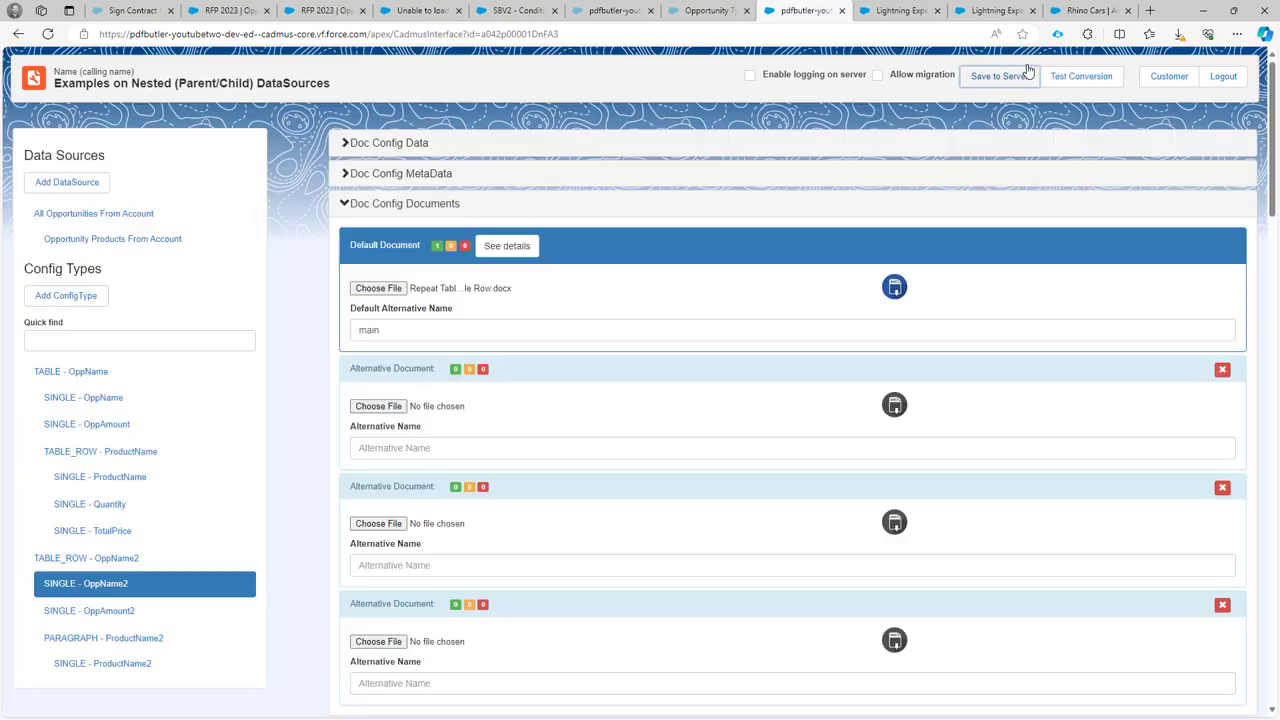
left_click(898, 12)
left_click(1090, 11)
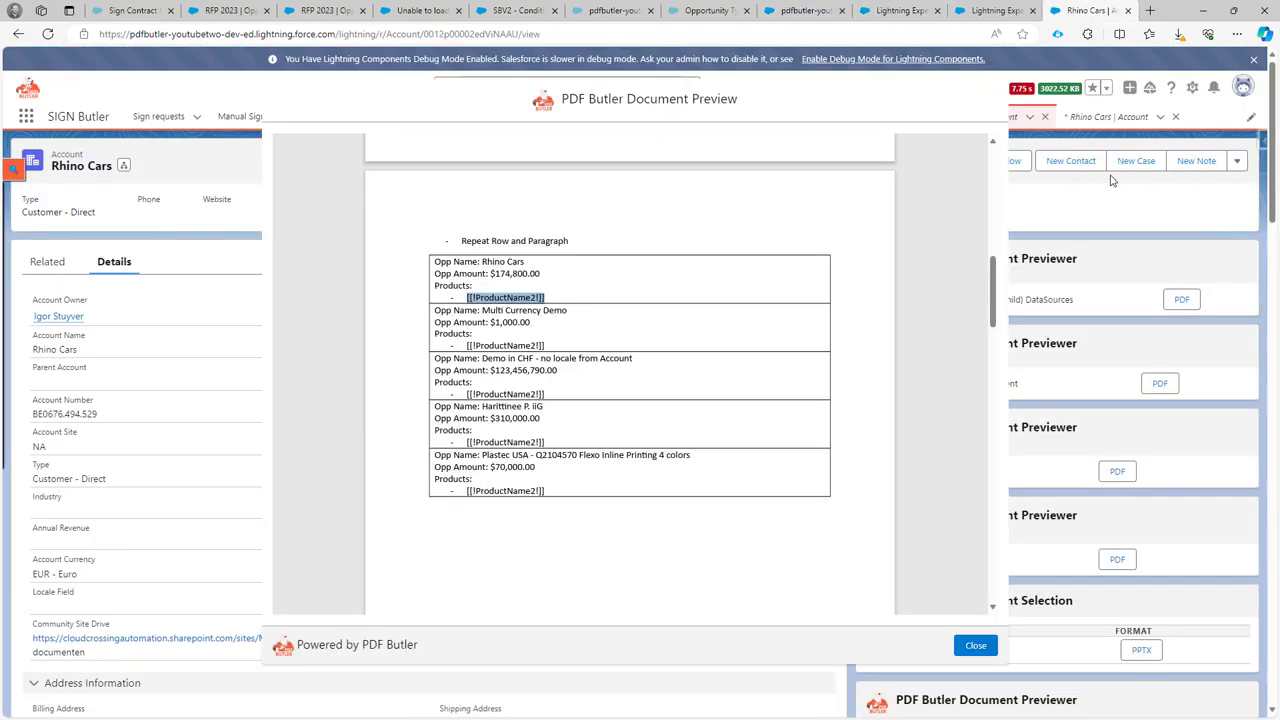
left_click(975, 645)
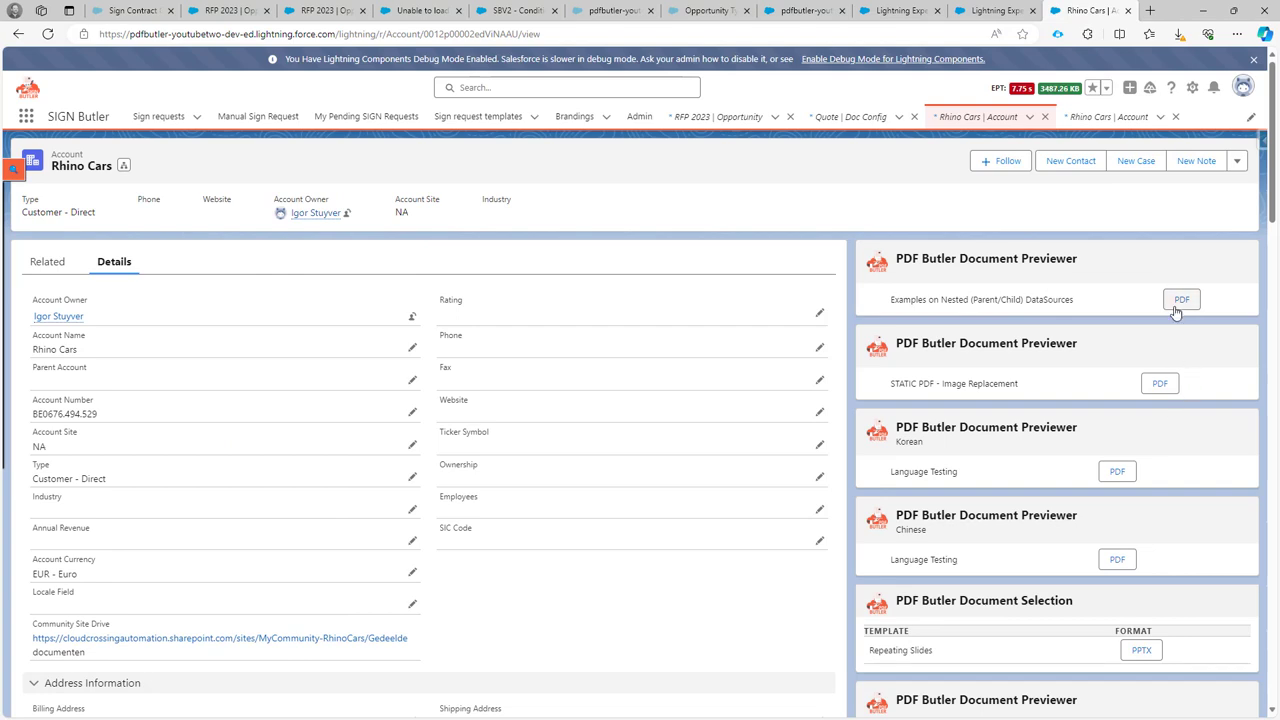
left_click(1178, 302)
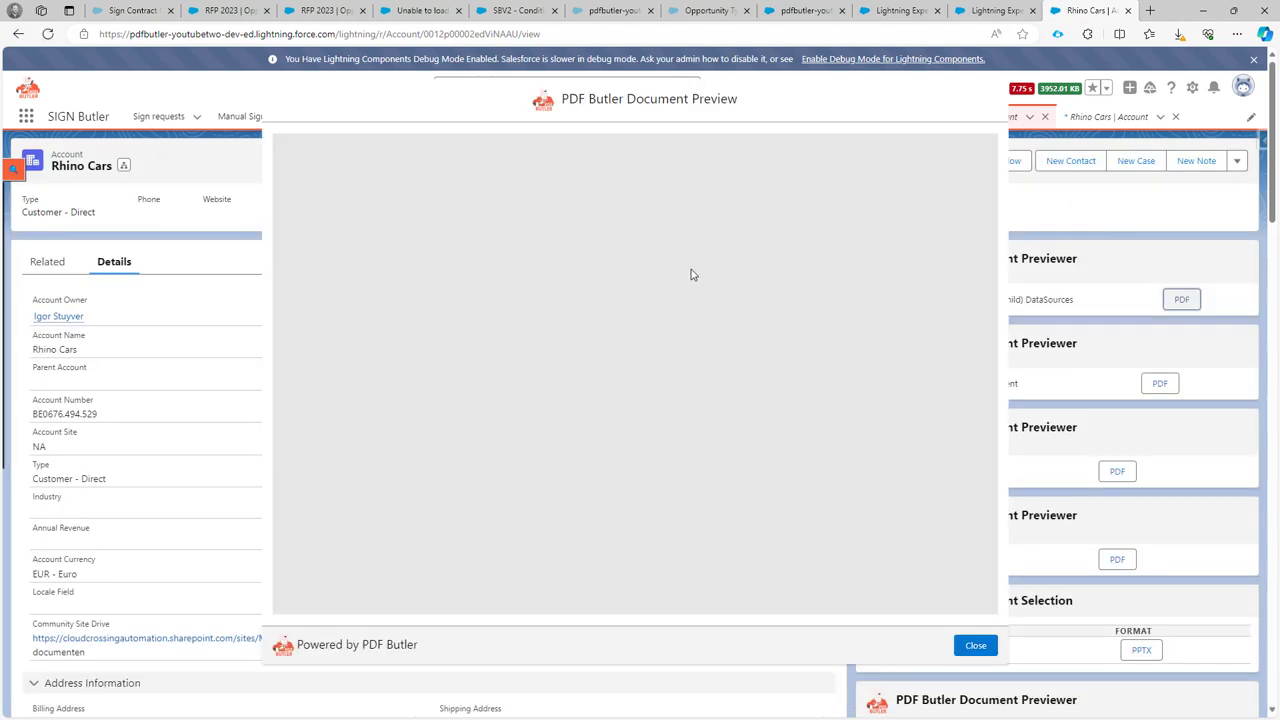
scroll(620, 292, "down", 10)
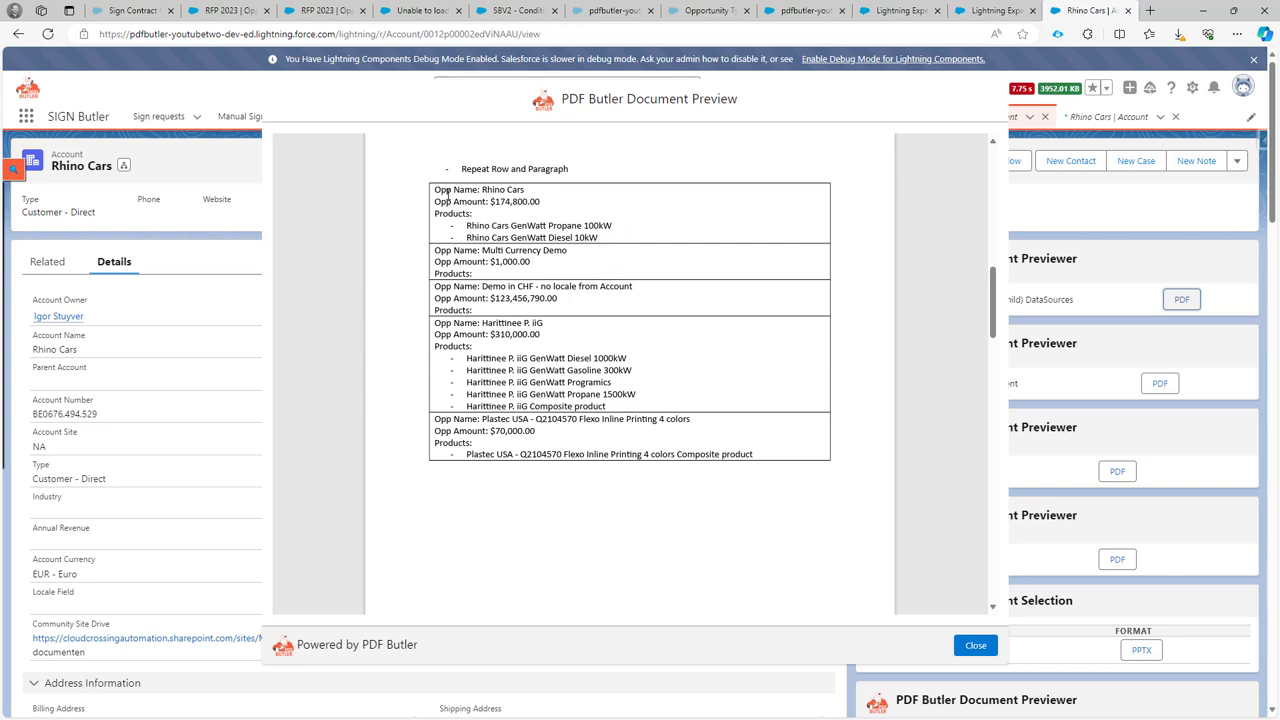
left_click_drag(437, 190, 476, 227)
left_click(592, 237)
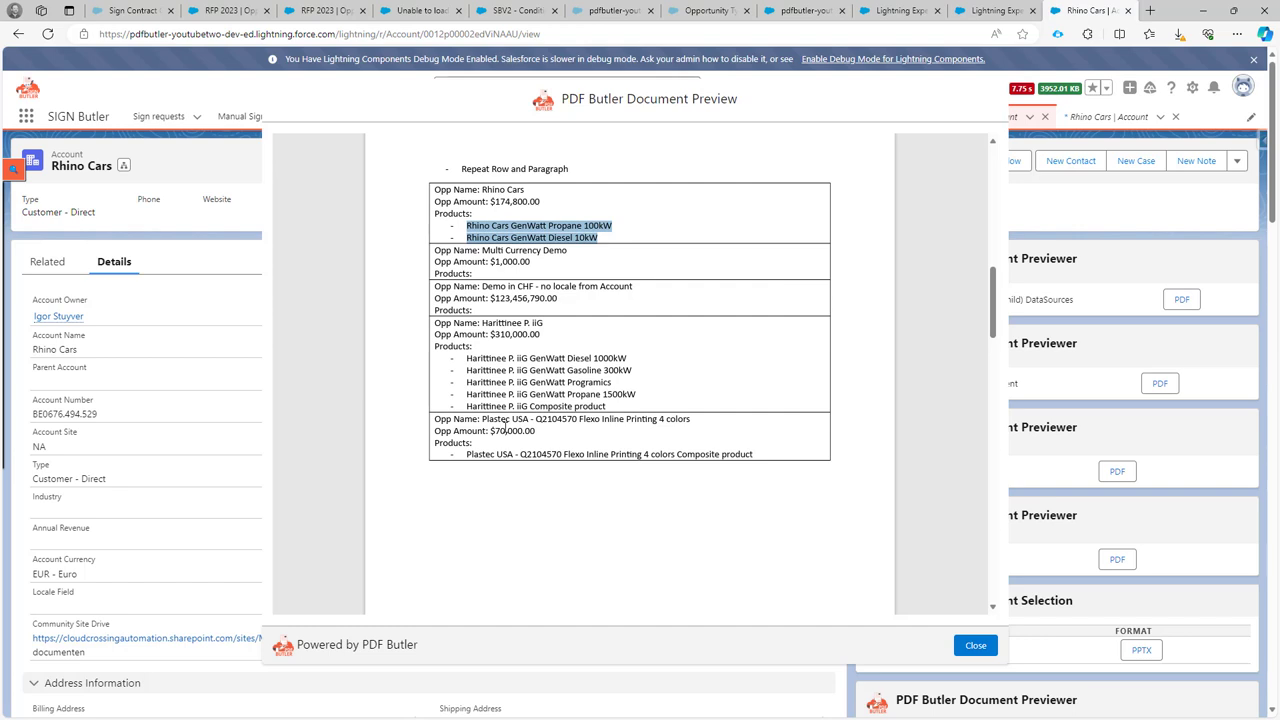
left_click(976, 646)
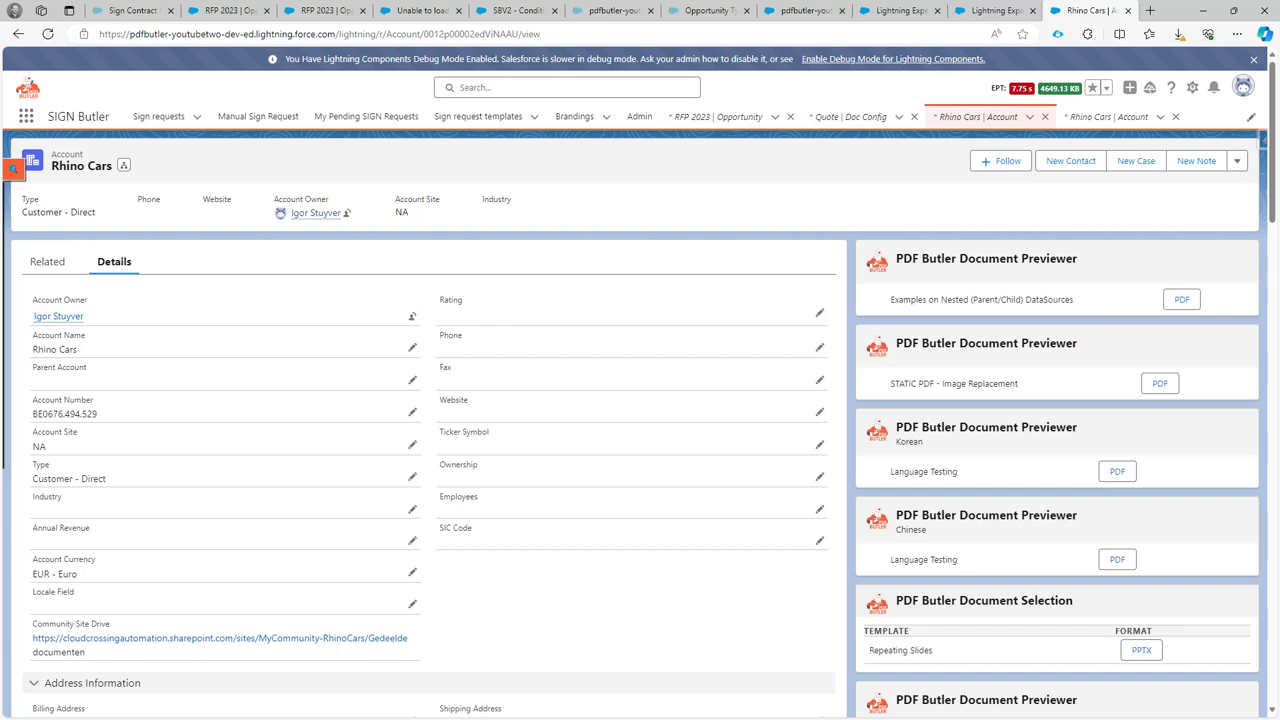
Switch to the Word template and change the heading above the OppName3 table to "Repeat Table and Paragraph 2"
key("alt+Tab")
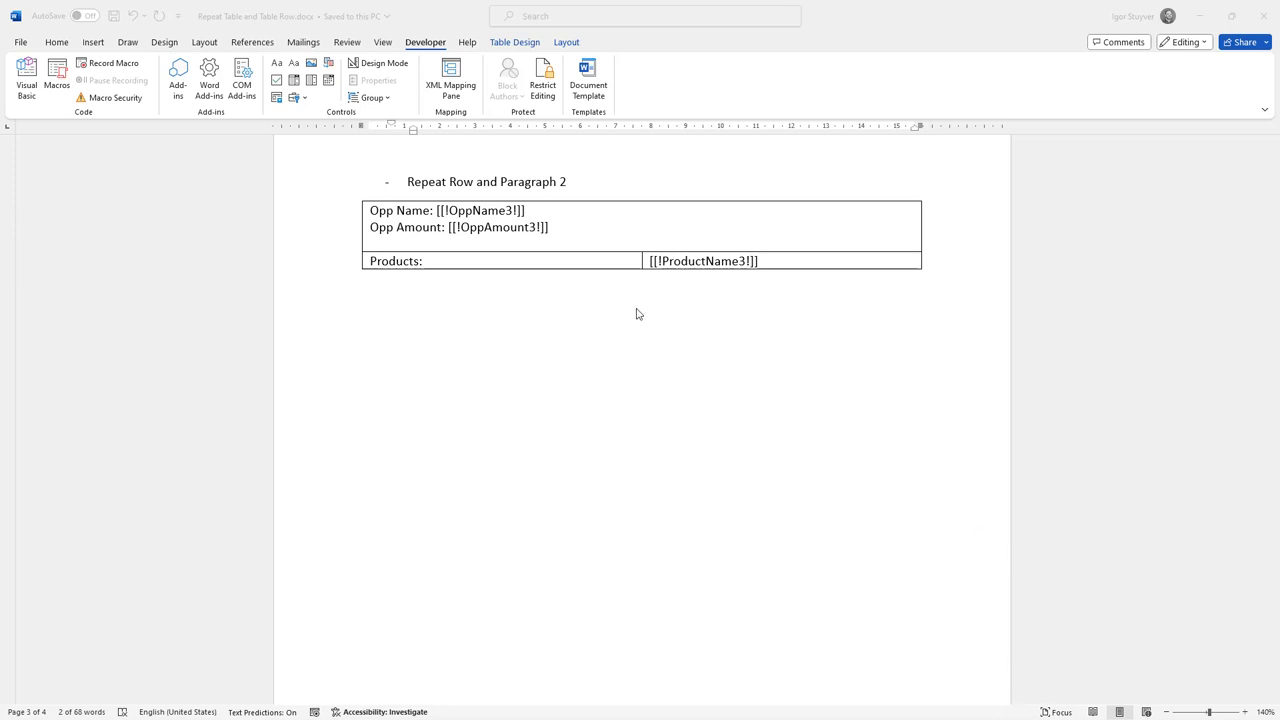
left_click(332, 228)
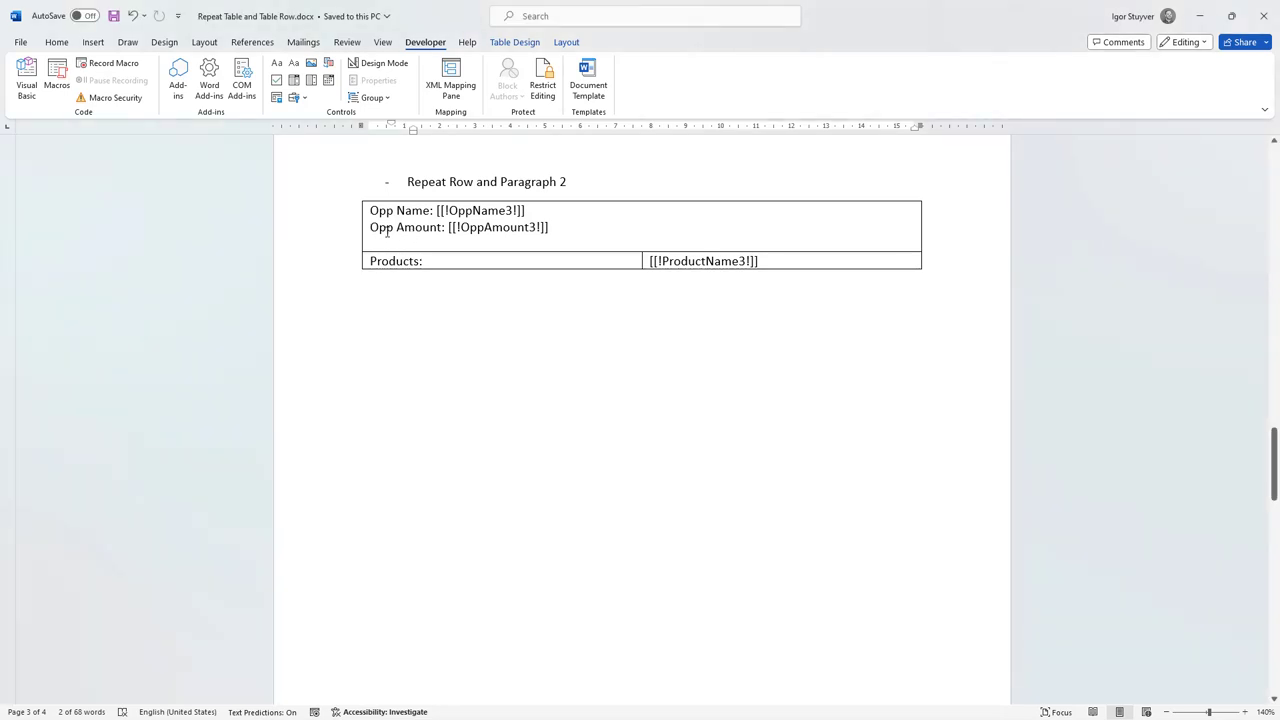
double_click(461, 181)
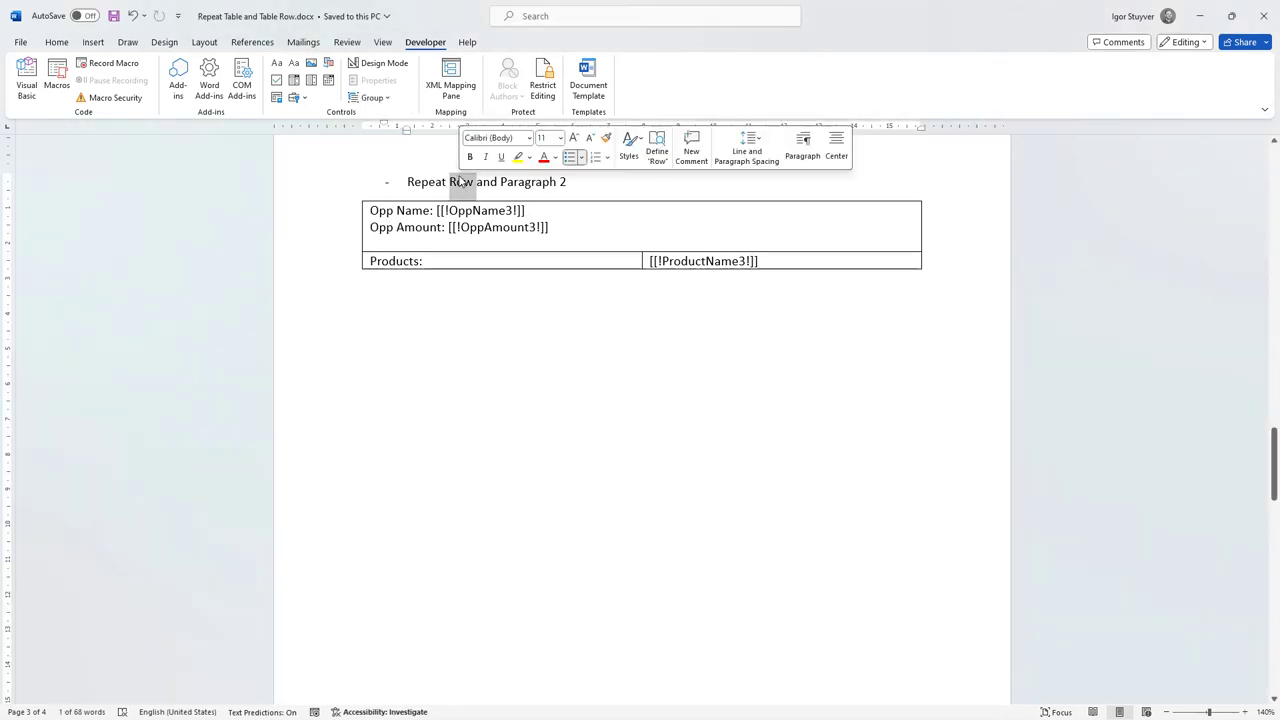
type("Table")
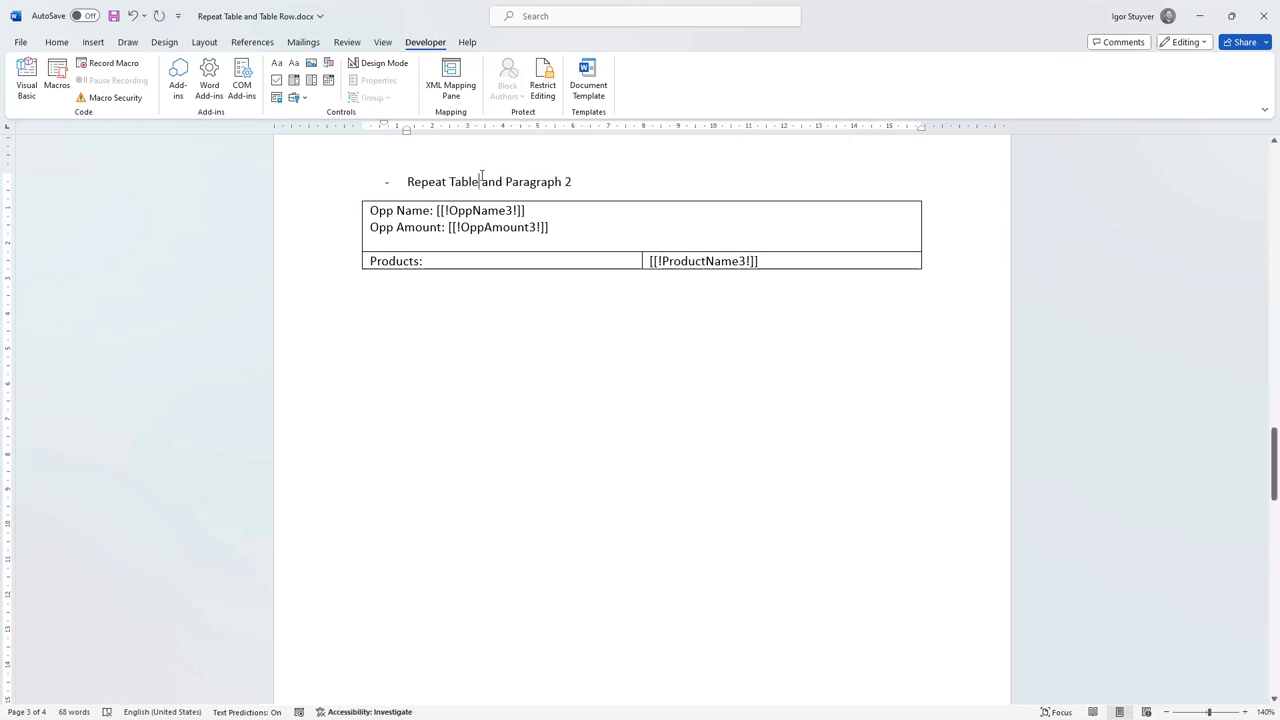
left_click(346, 263)
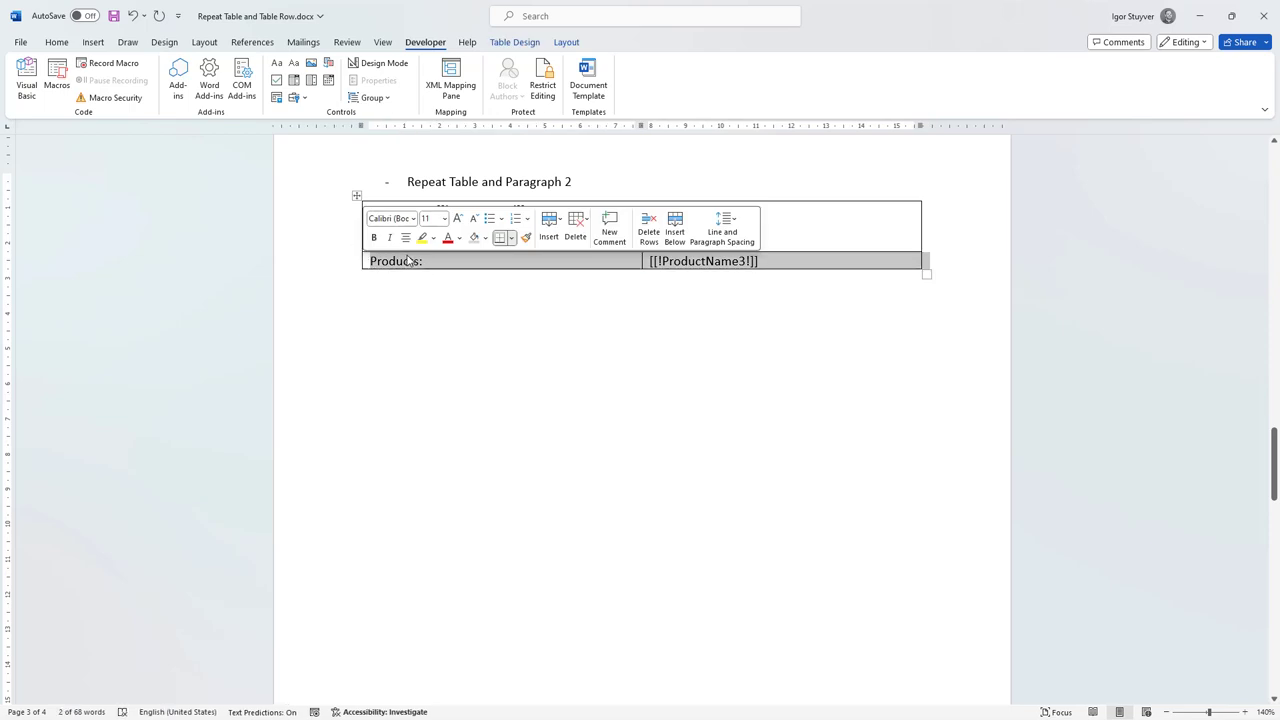
left_click(397, 260)
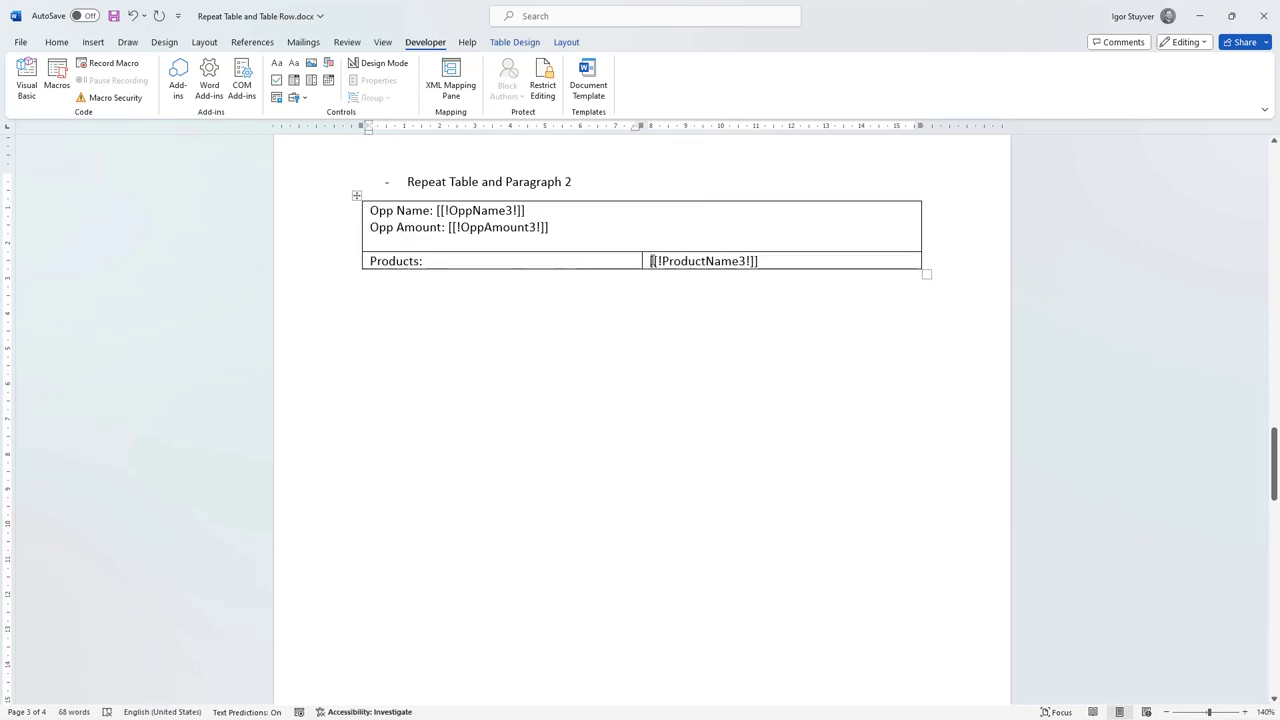
Number the ProductName3 merge field as "1)" in its table cell and narrow the Products: column to fit its label
left_click_drag(650, 260, 765, 260)
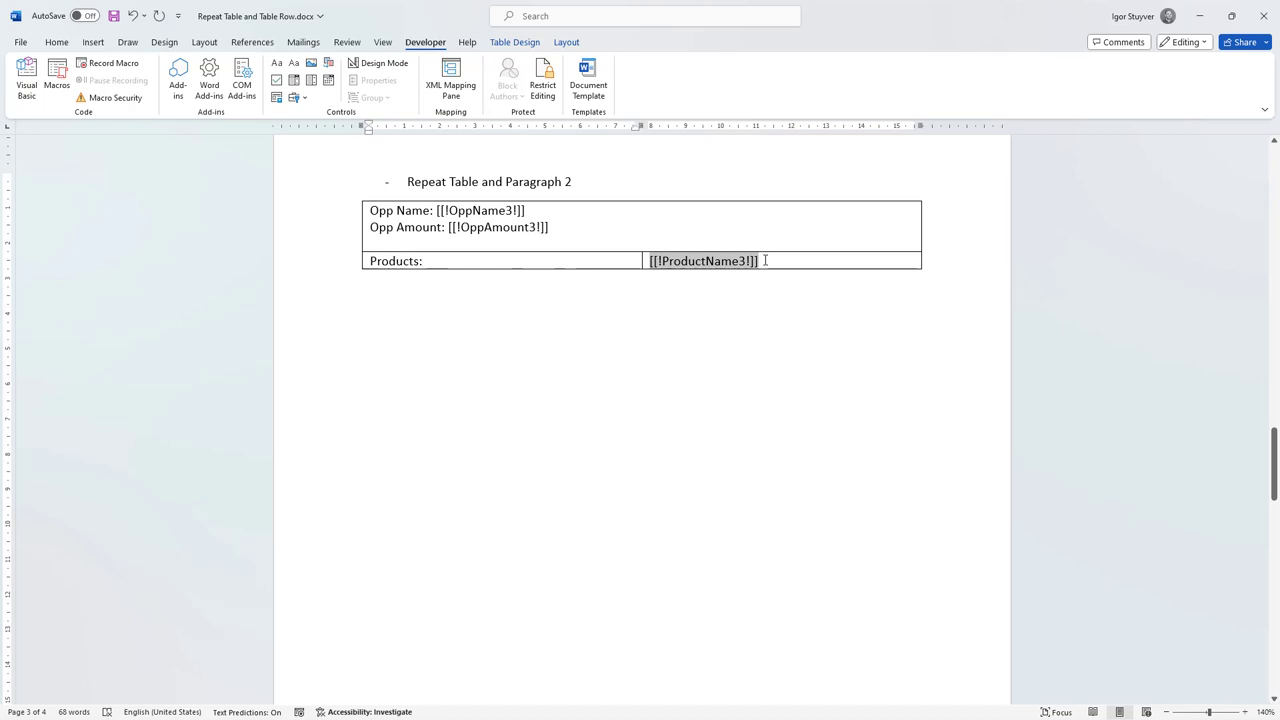
left_click(658, 261)
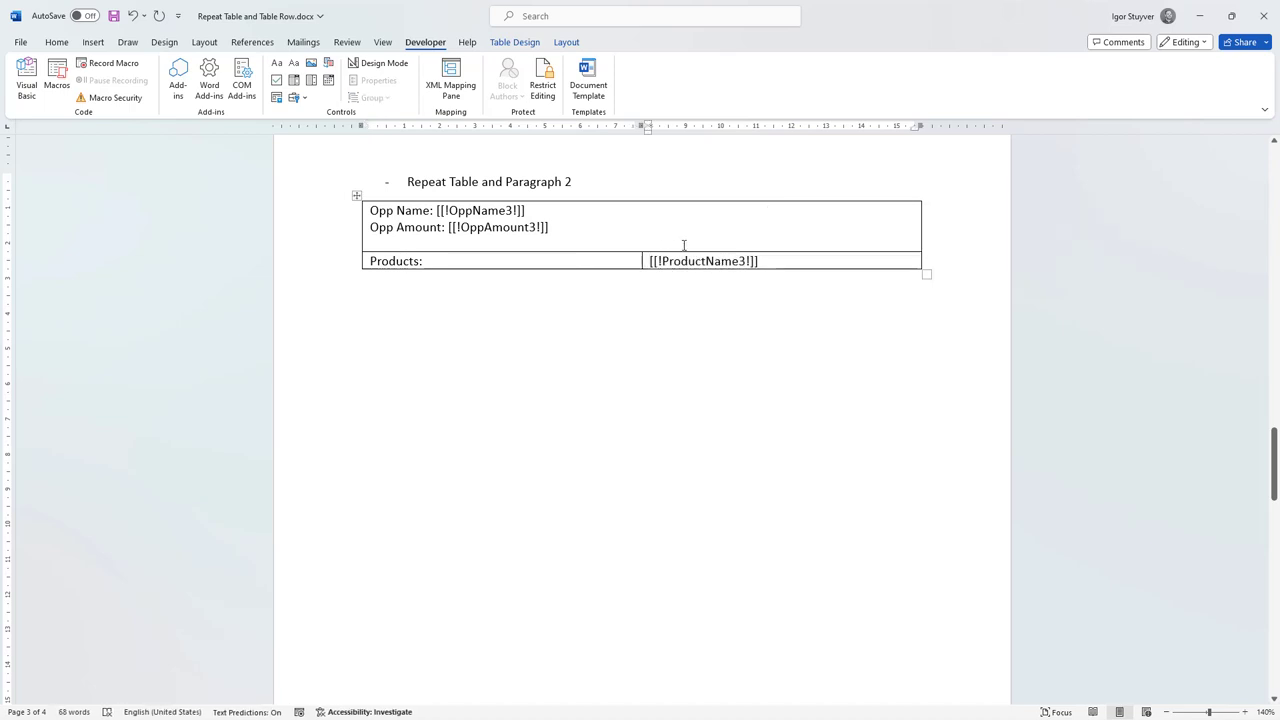
type("1)")
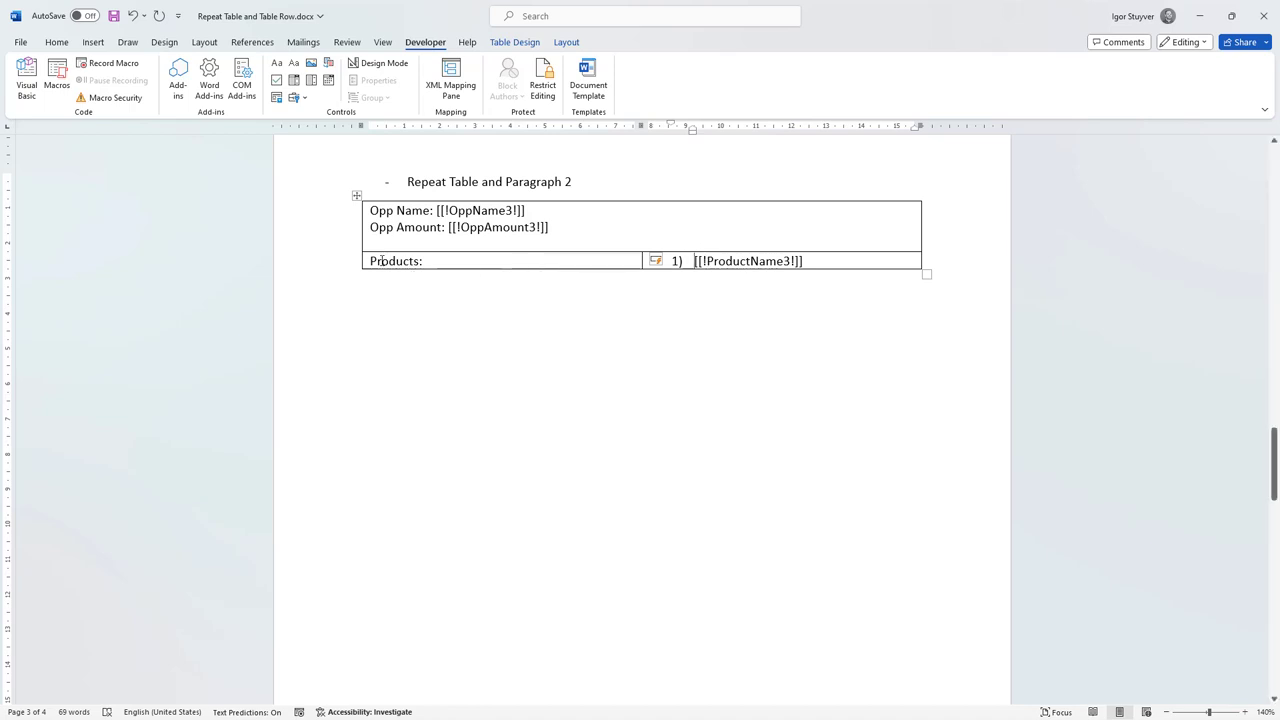
left_click_drag(389, 261, 422, 262)
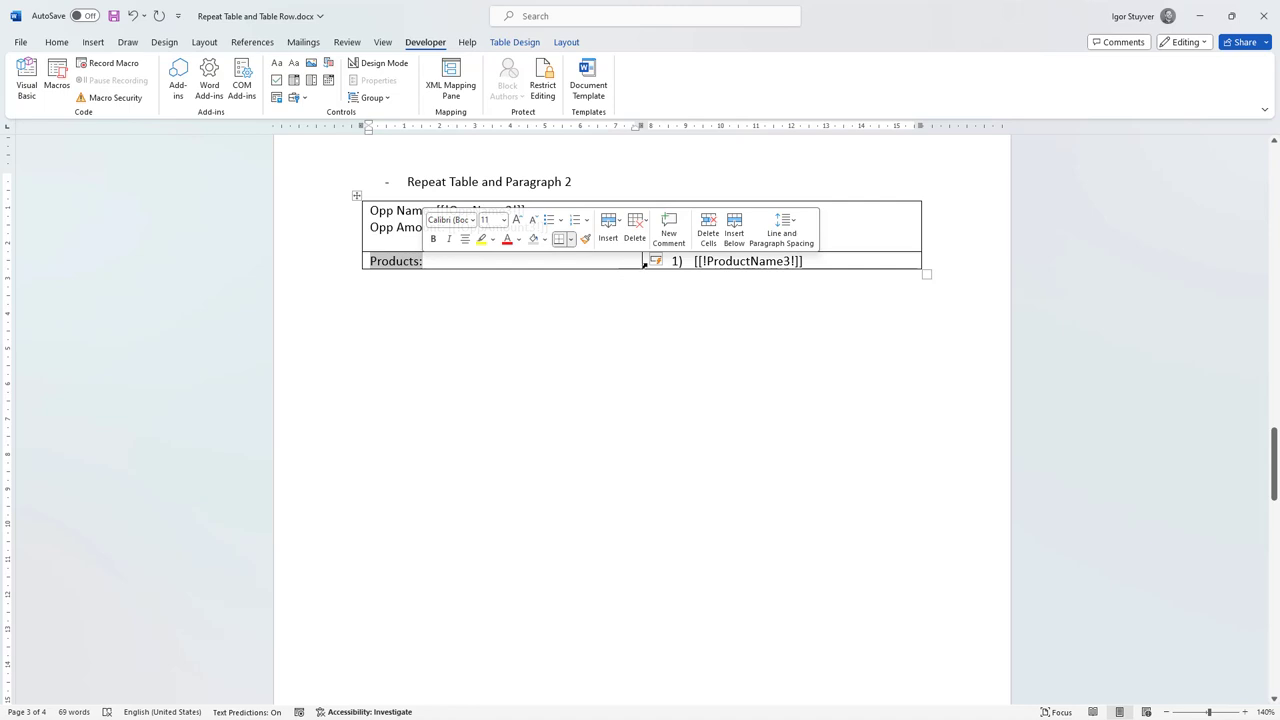
left_click_drag(643, 263, 437, 260)
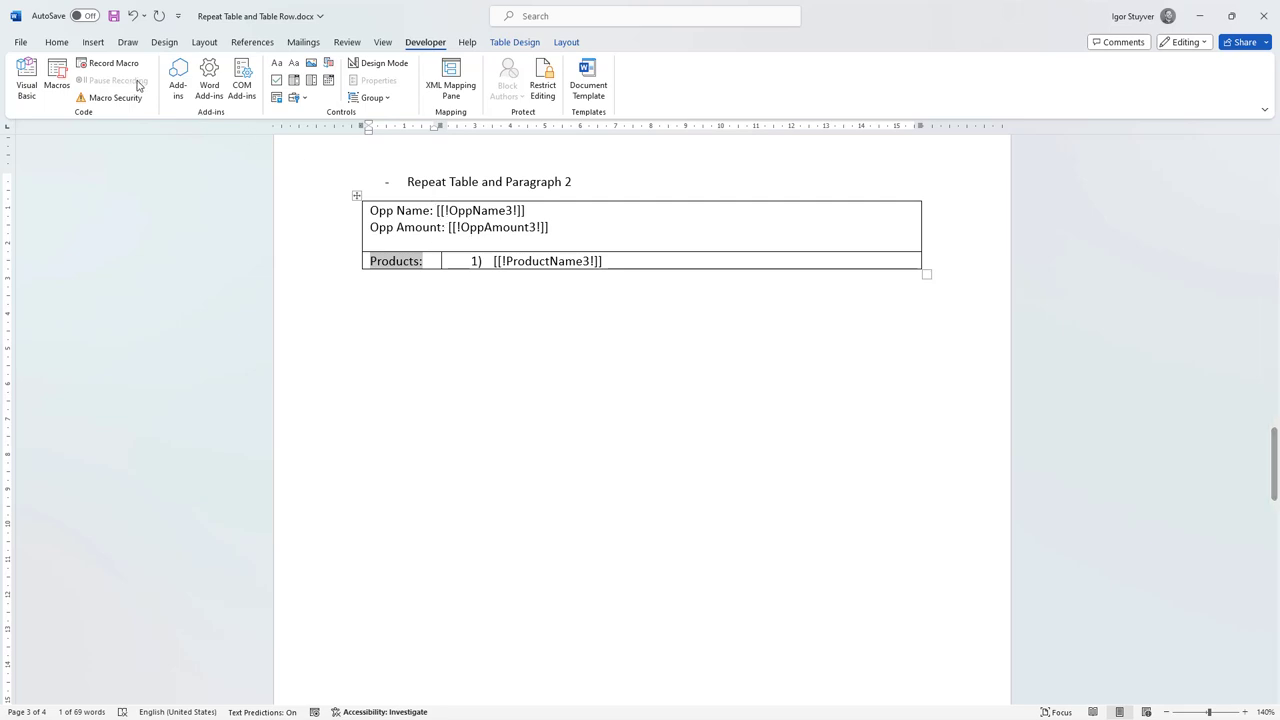
Save the Word template, switch to the doc config in the browser and upload Repeat Table and Table Row.docx as the default document
left_click(113, 17)
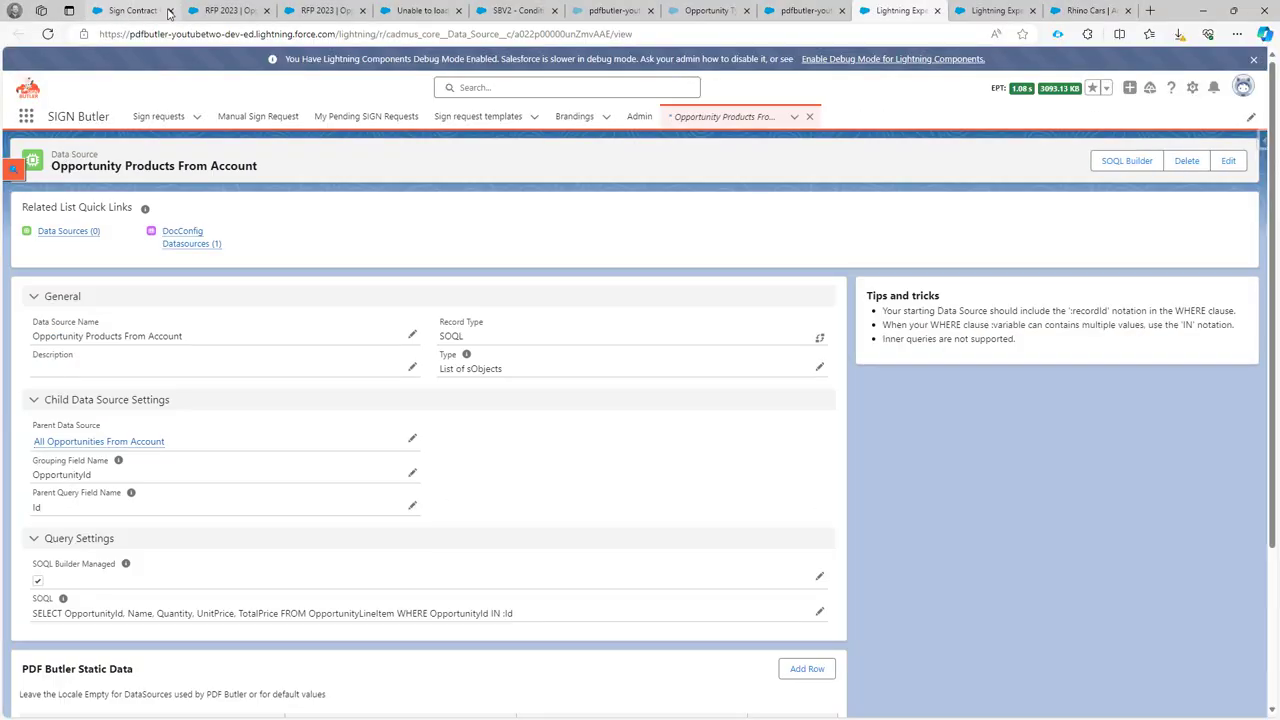
left_click(800, 11)
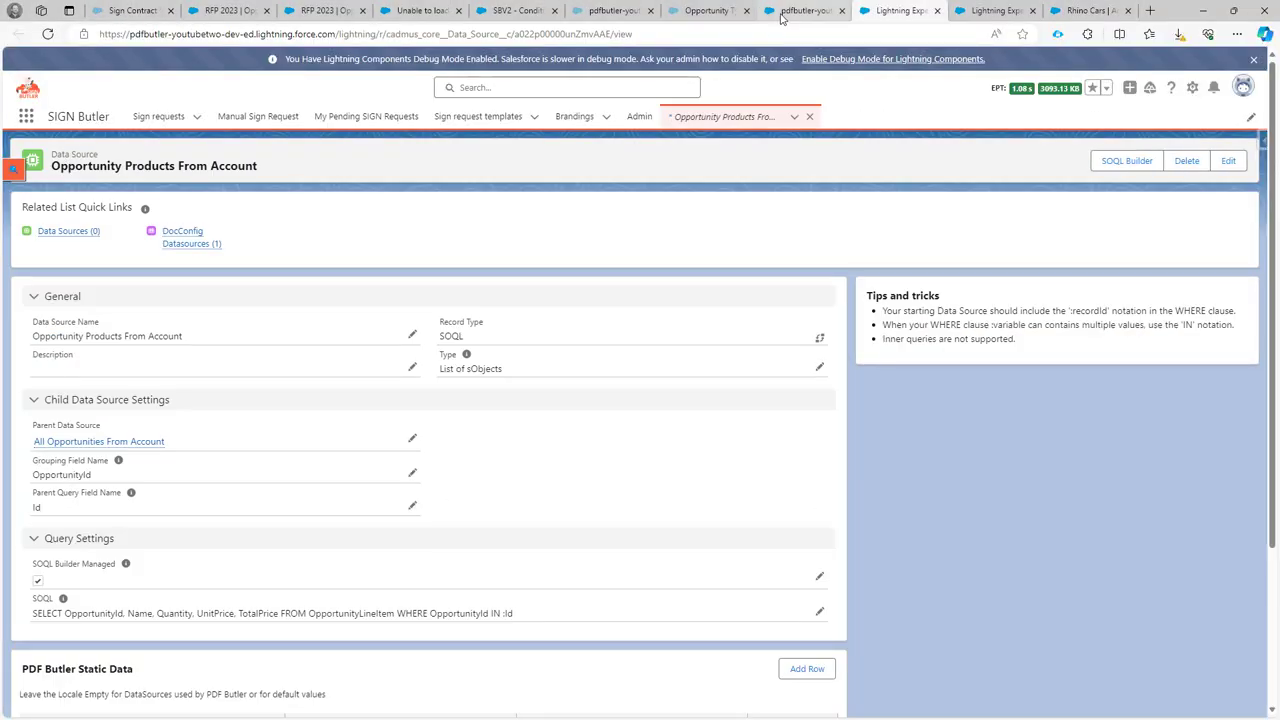
left_click(378, 288)
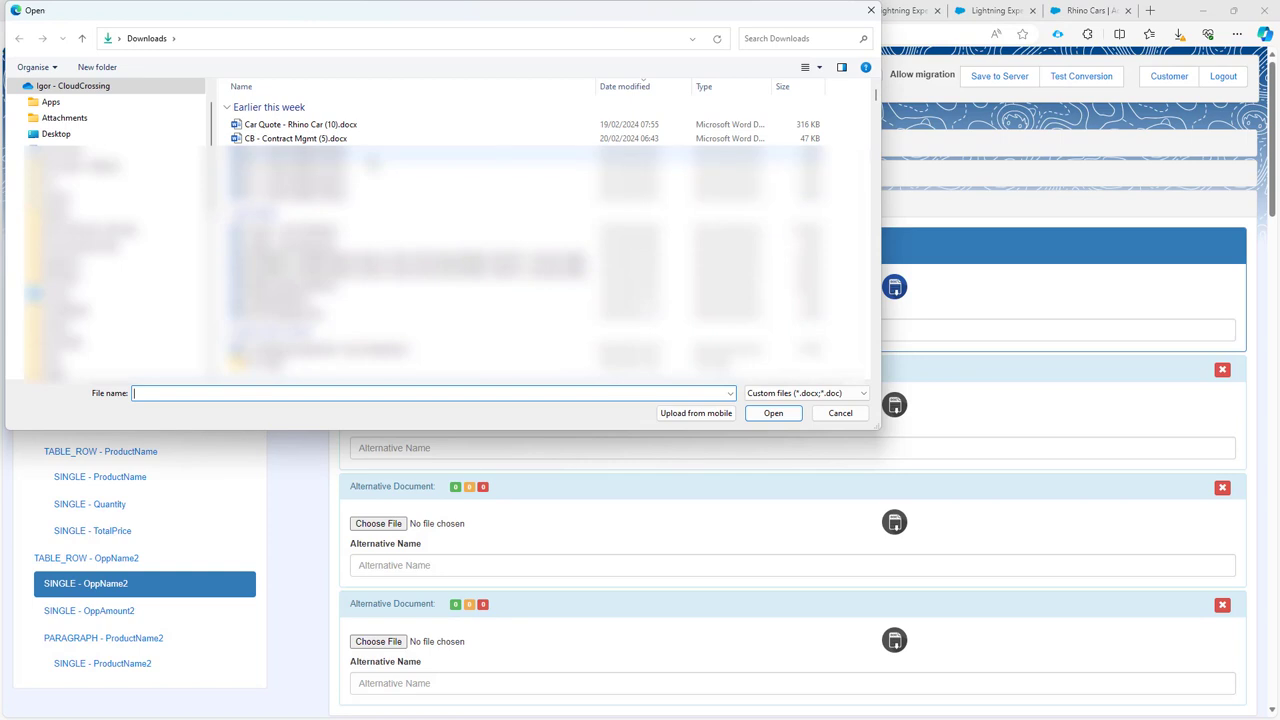
double_click(374, 126)
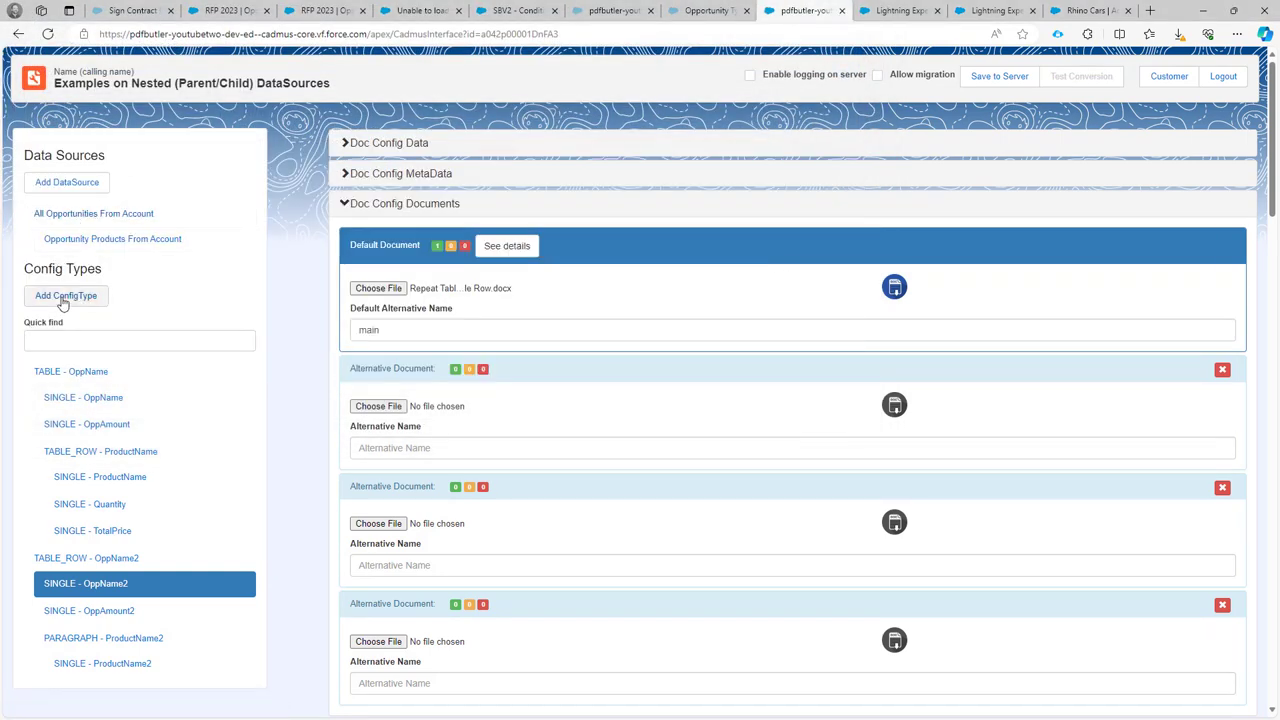
Start a new TABLE config type that uses the All Opportunities From Account data source, checking the merge field names in the Word template
left_click(64, 297)
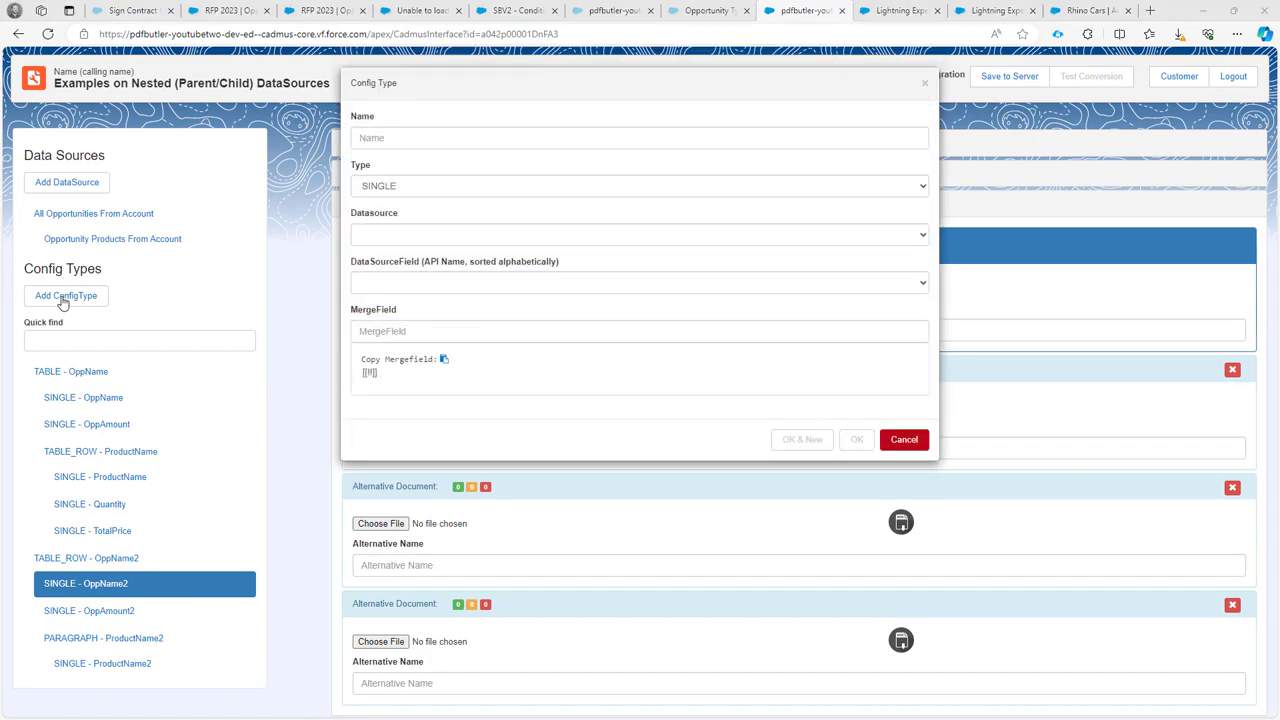
key("alt+Tab")
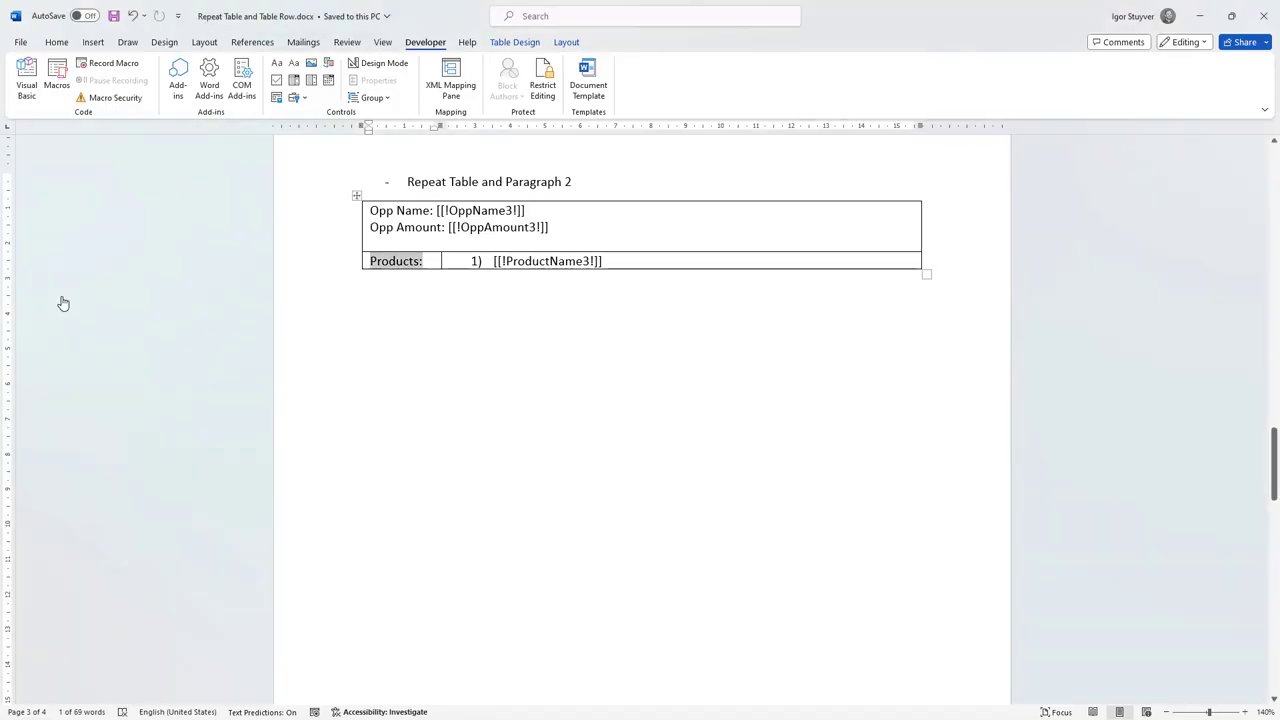
double_click(489, 212)
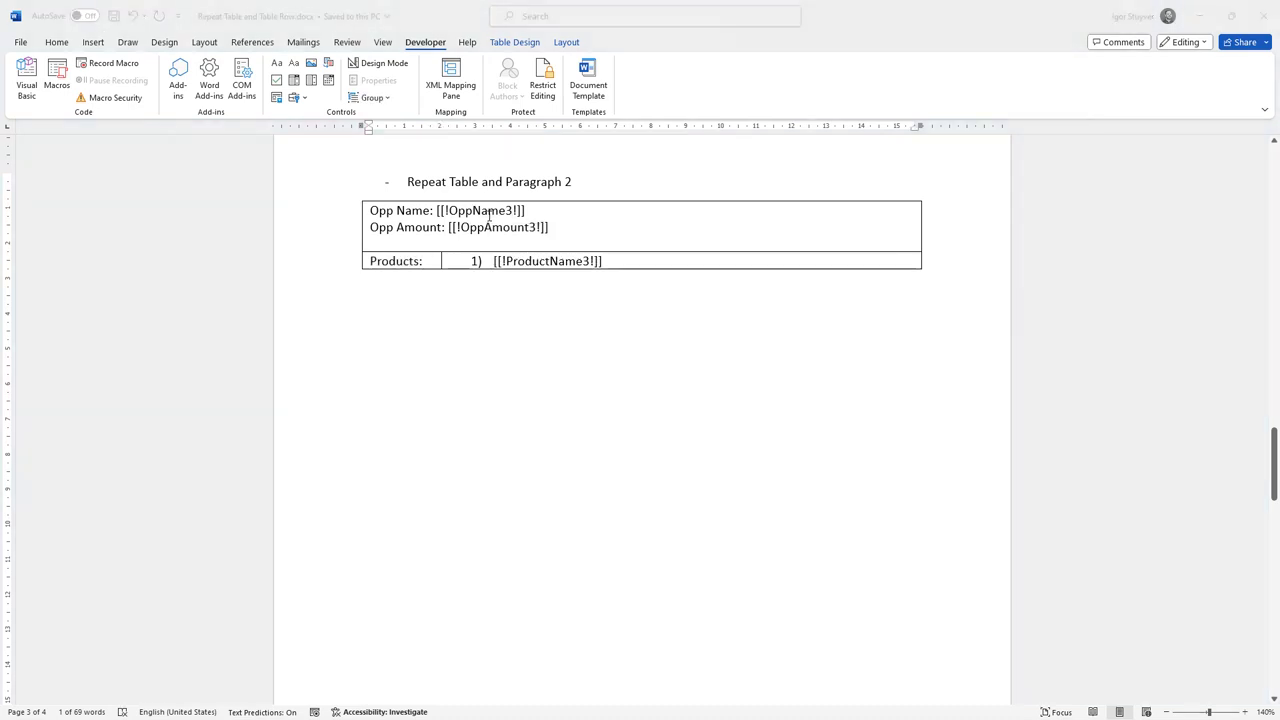
key("alt+Tab")
left_click(410, 190)
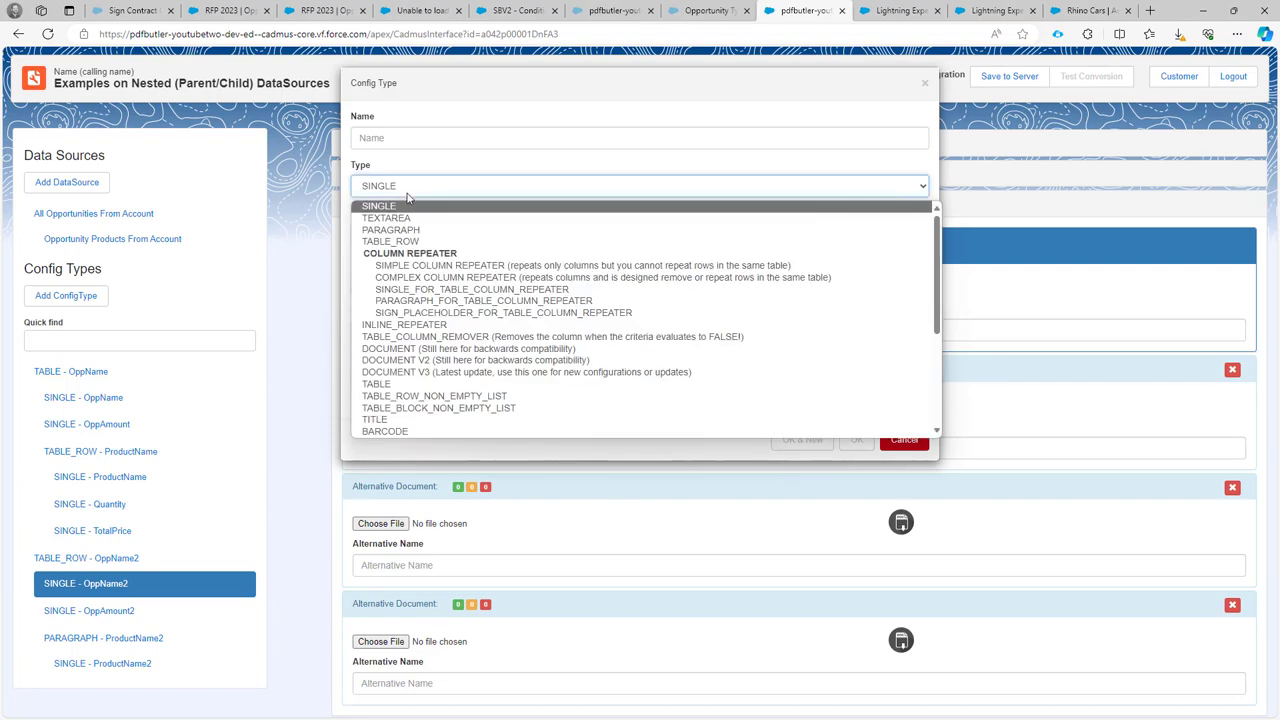
left_click(421, 385)
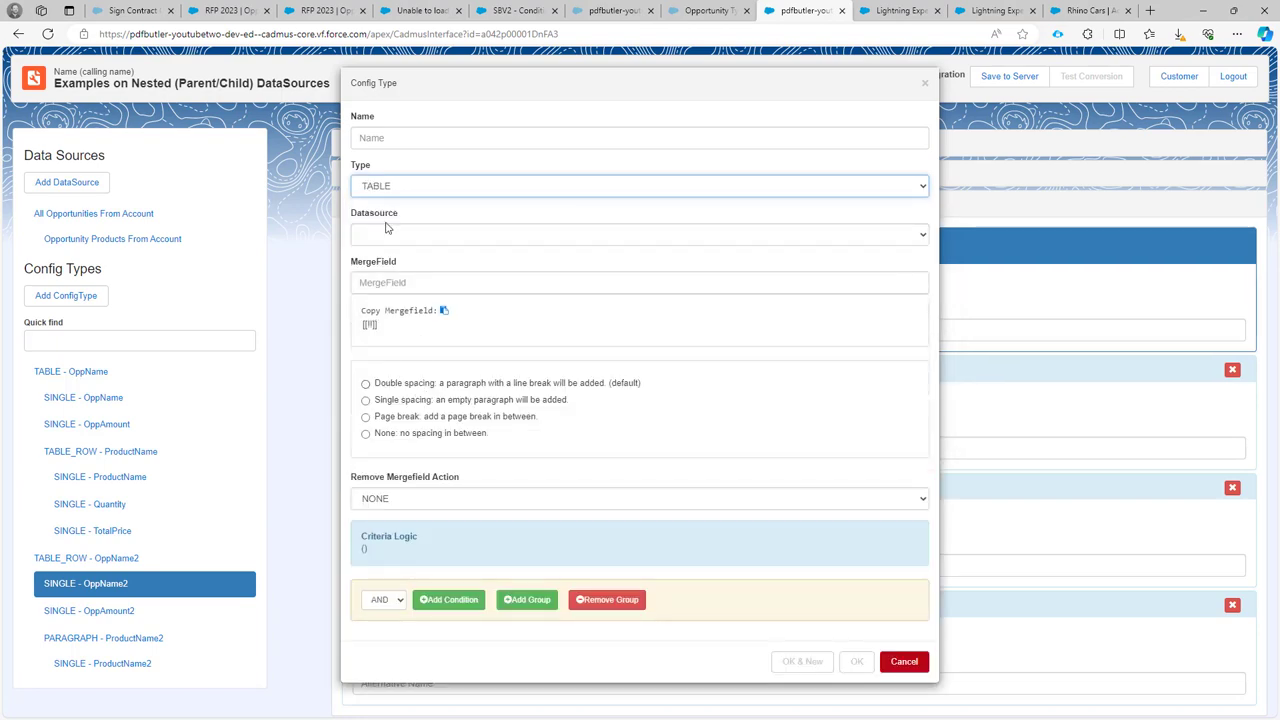
left_click(388, 231)
left_click(398, 257)
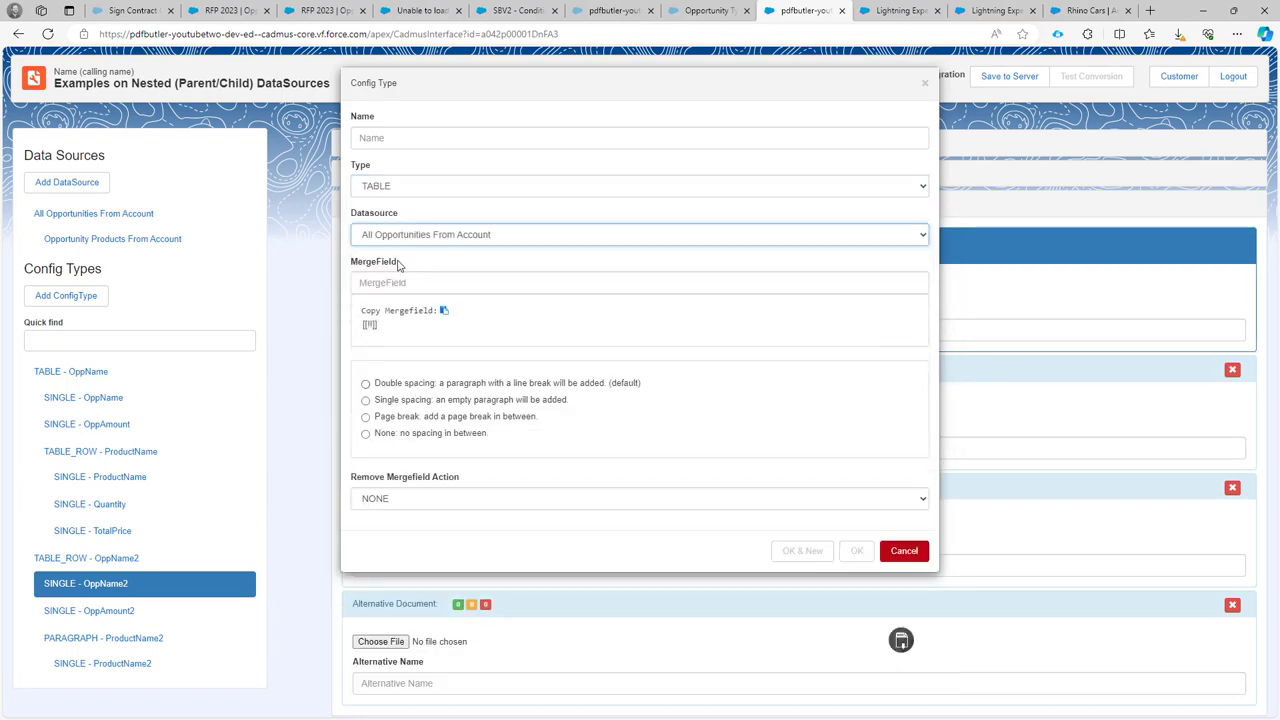
Assign the OppName3 merge field to the TABLE config type, choose single spacing and accept it
left_click(400, 283)
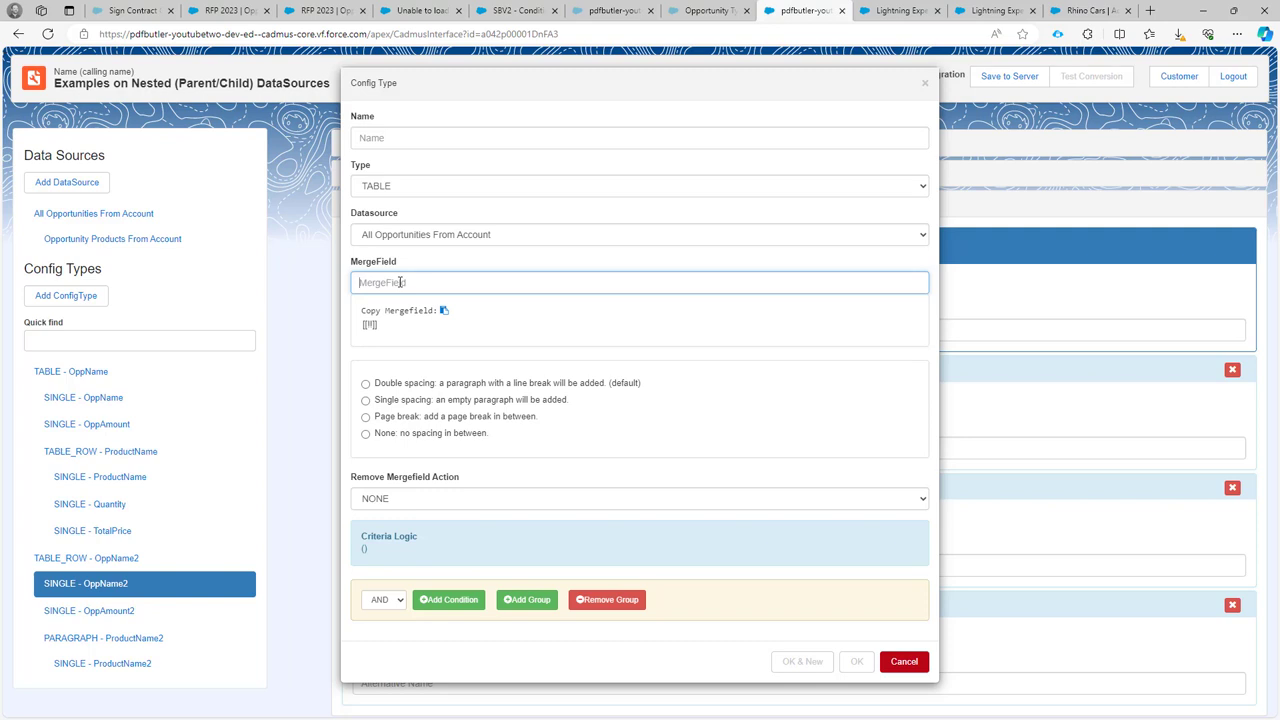
type("Opp")
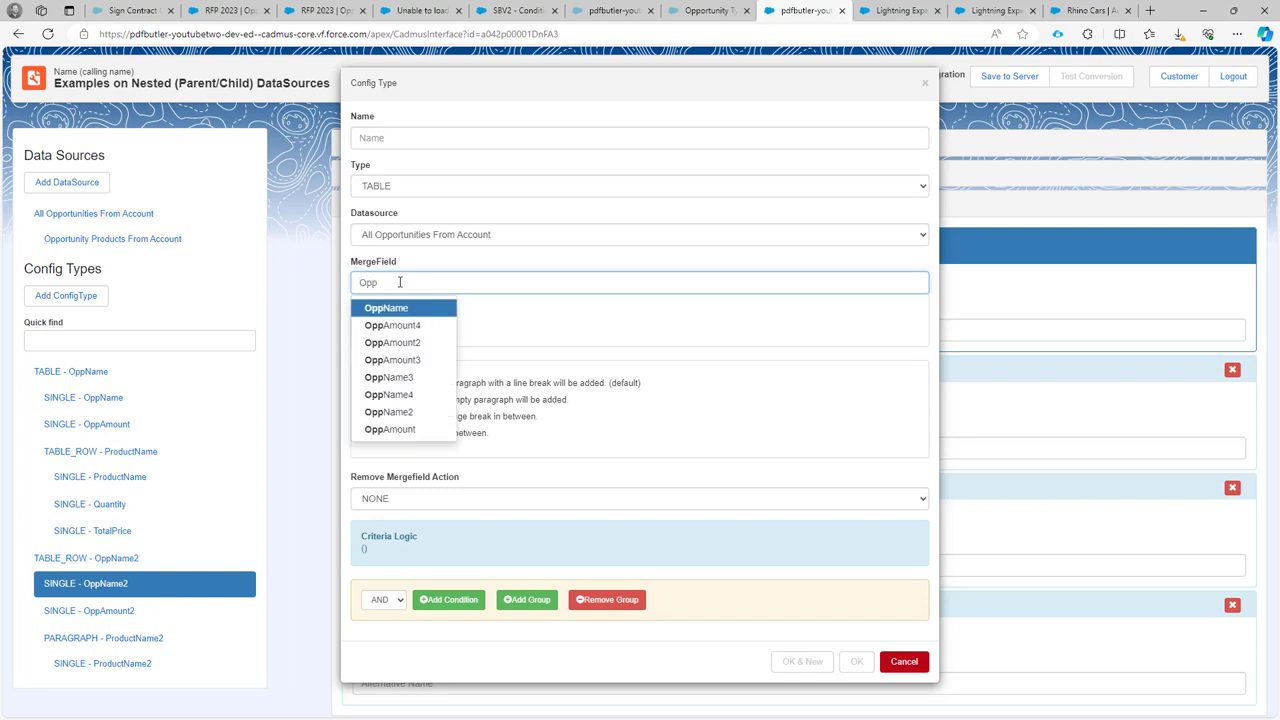
left_click(428, 396)
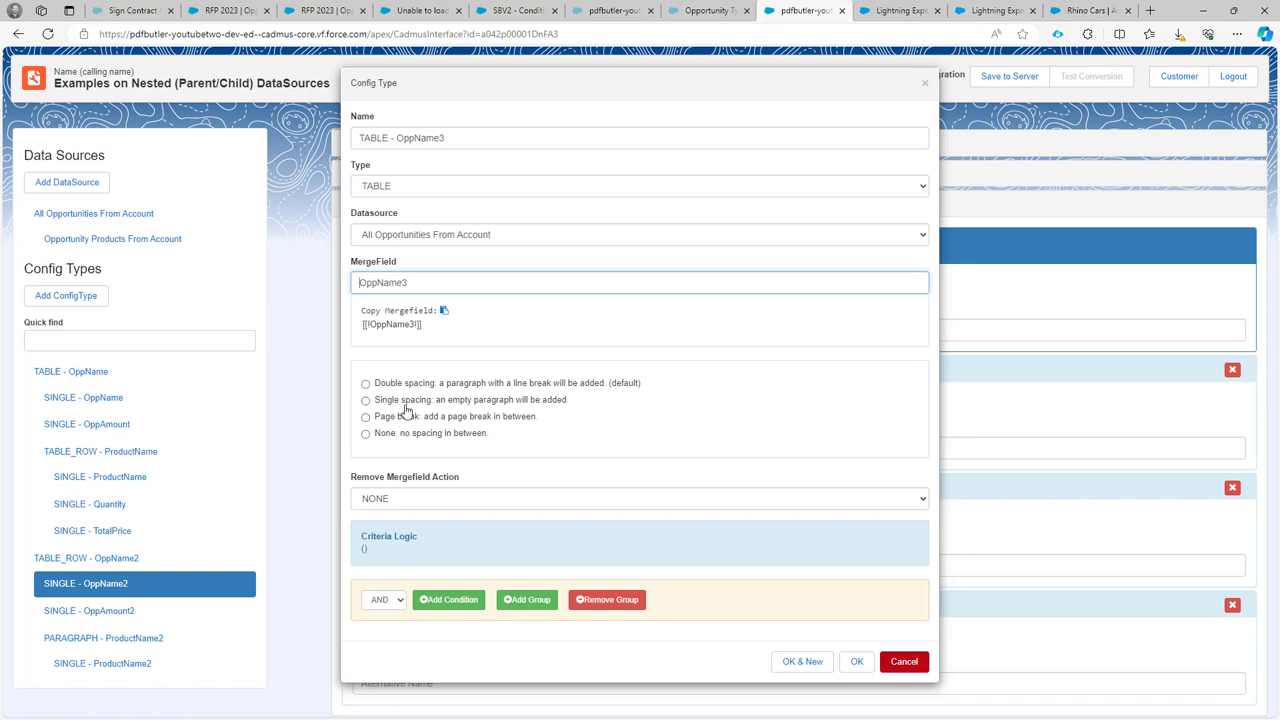
left_click(405, 404)
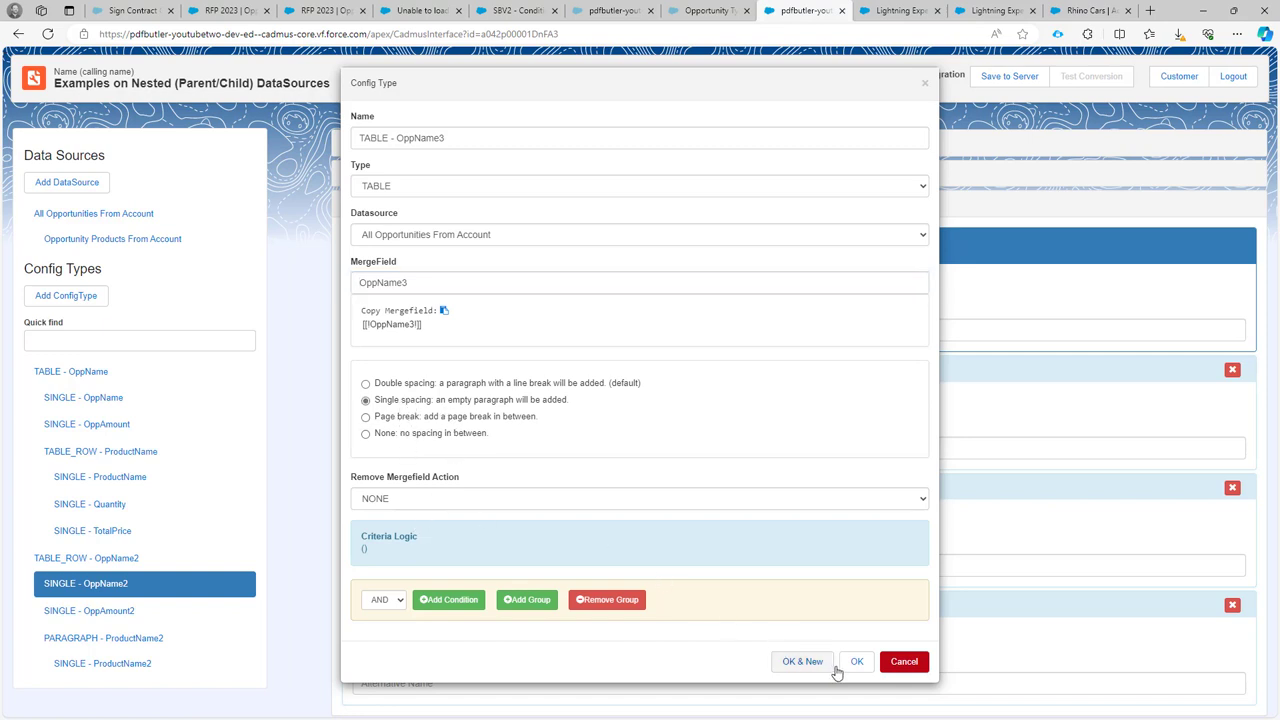
left_click(855, 662)
Add a SINGLE child under TABLE - OppName3 that maps the Name field to the OppName3 merge field
left_click(78, 690)
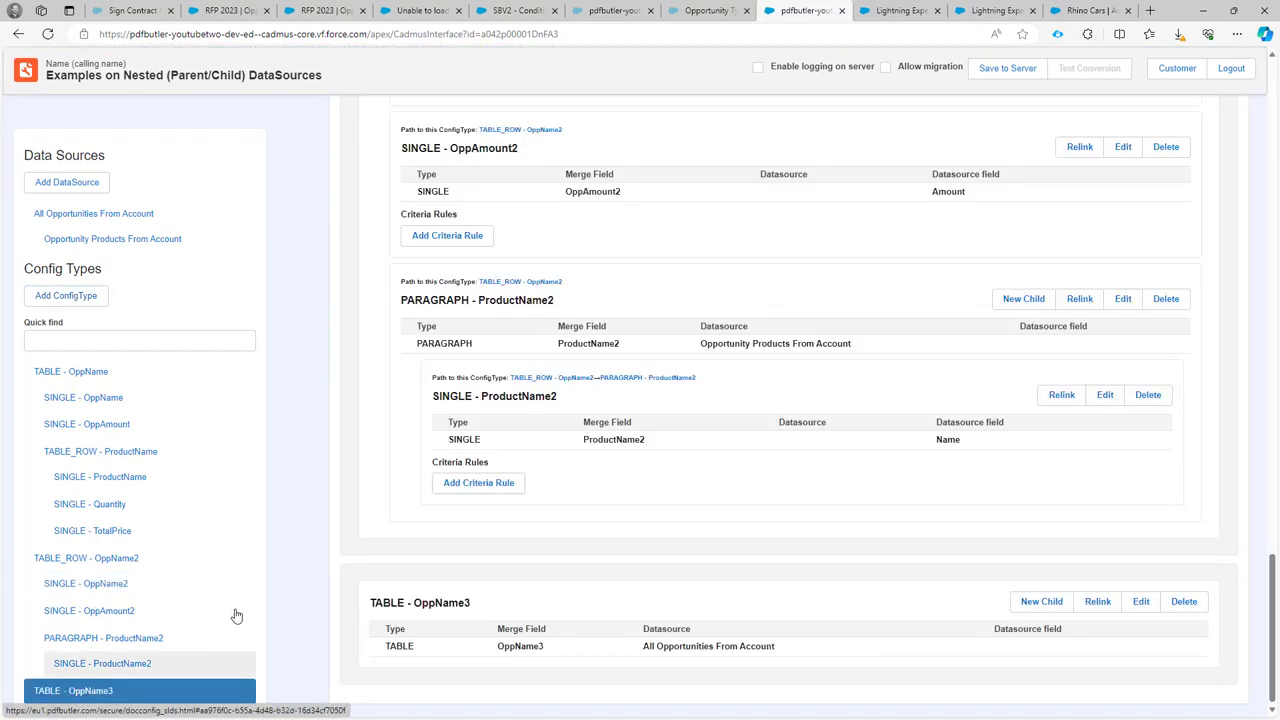
left_click(1041, 604)
left_click(418, 284)
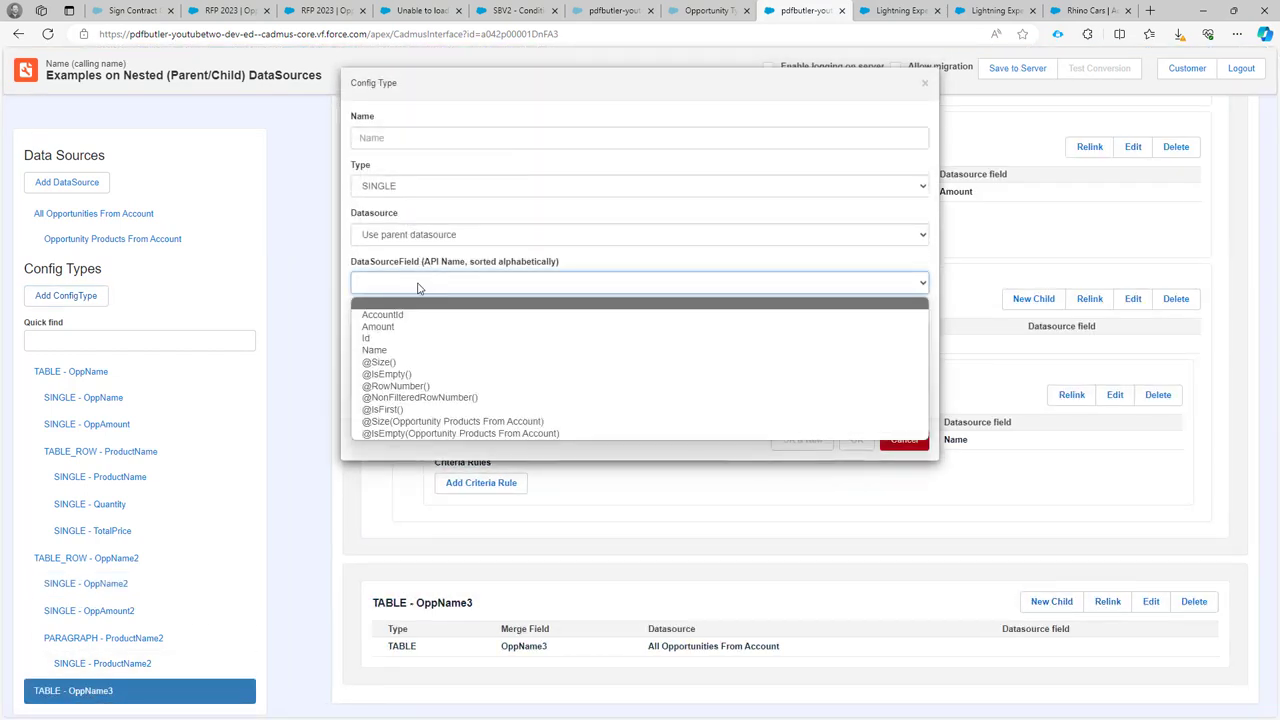
left_click(420, 350)
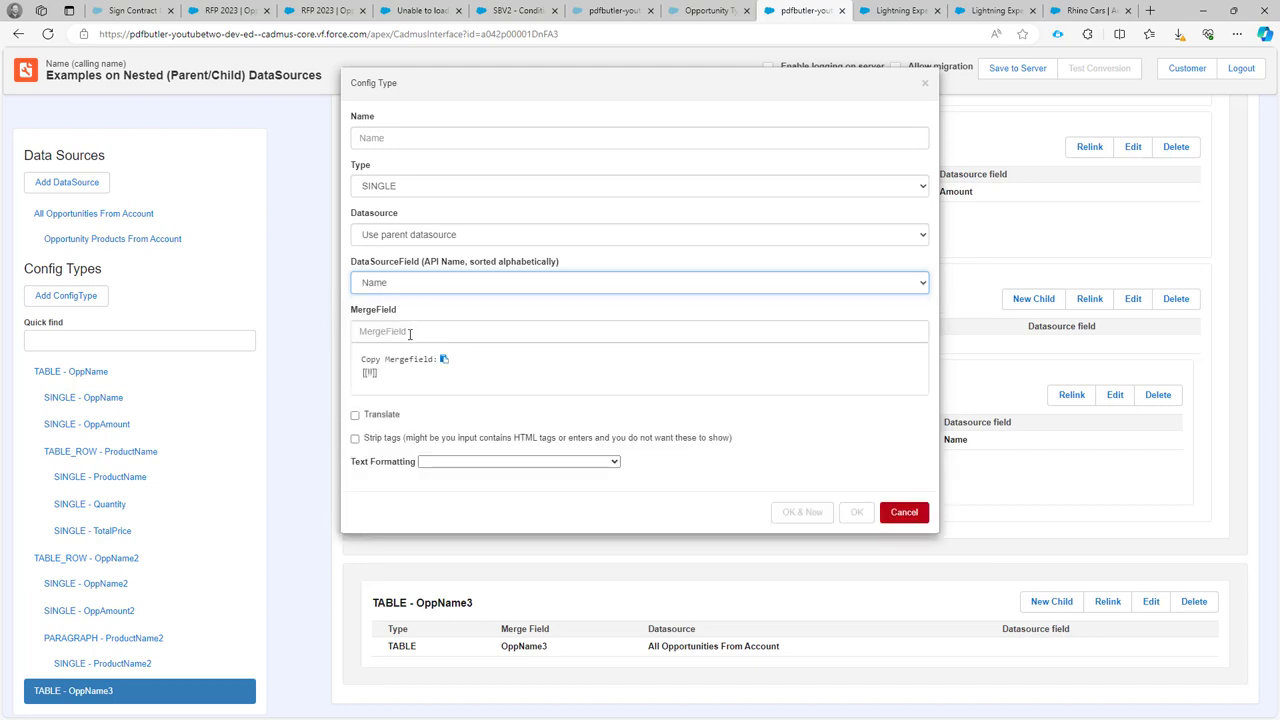
left_click(410, 333)
type("opp")
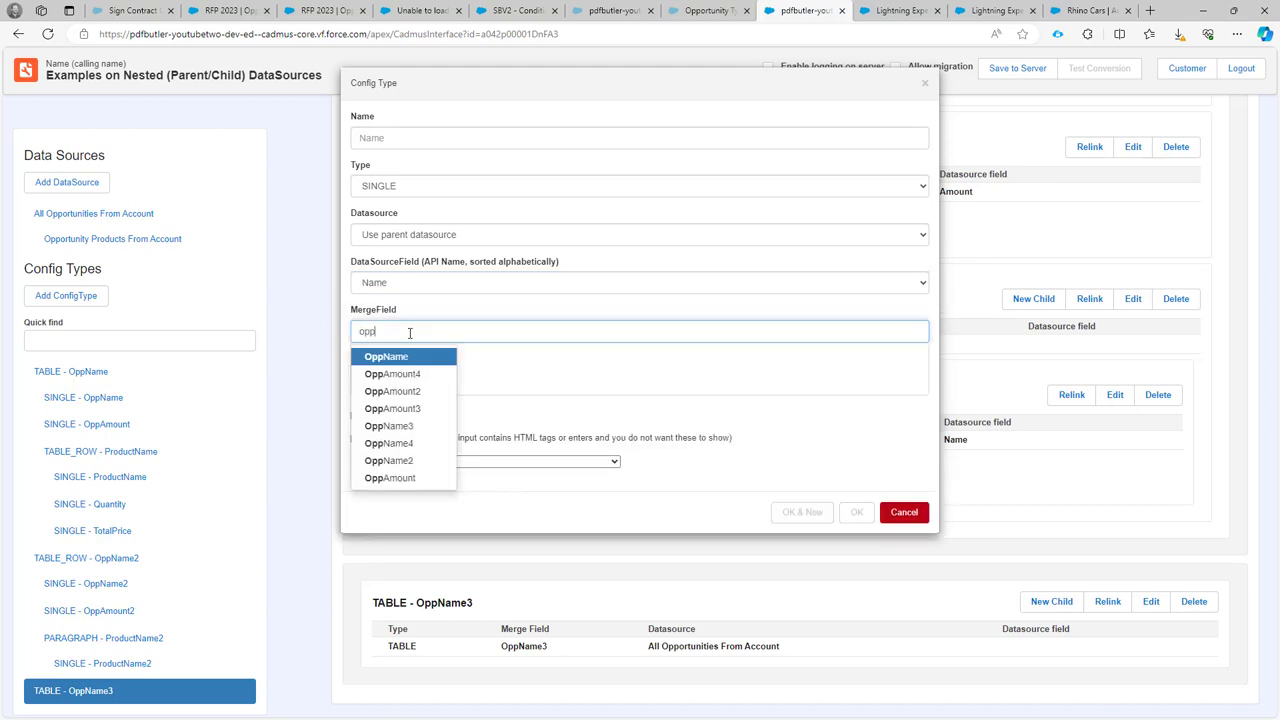
left_click(405, 428)
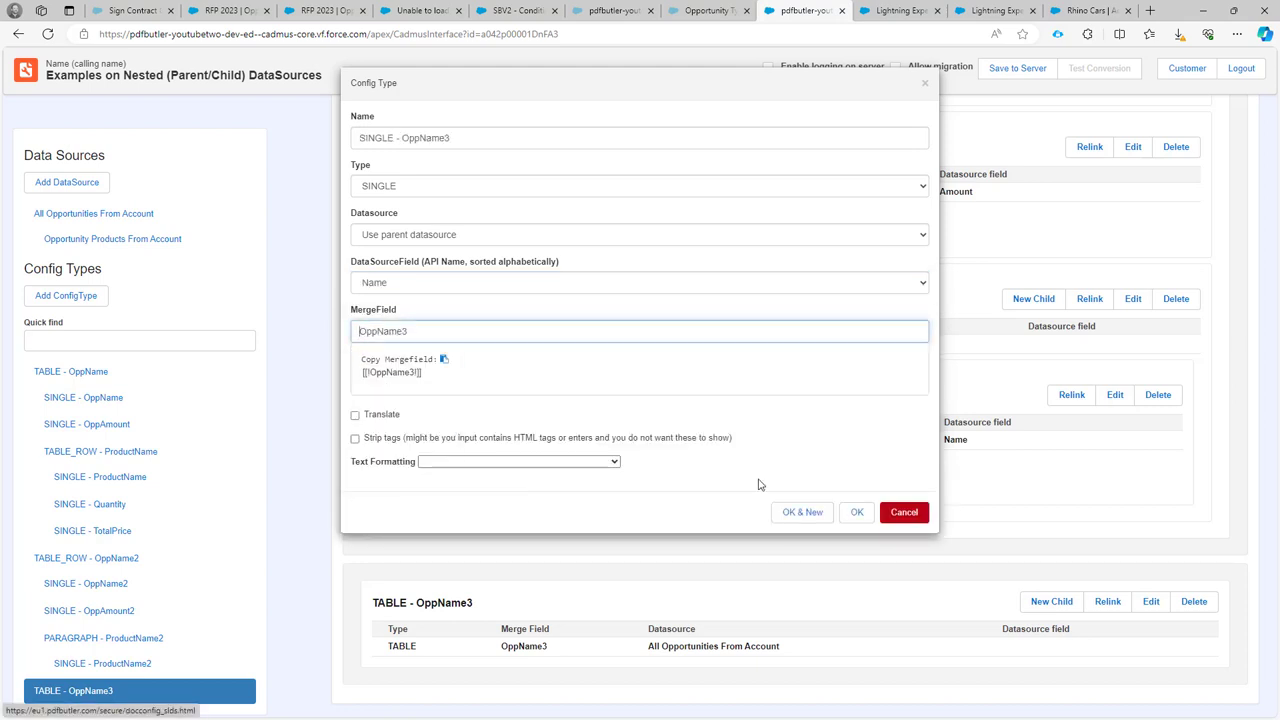
left_click(803, 512)
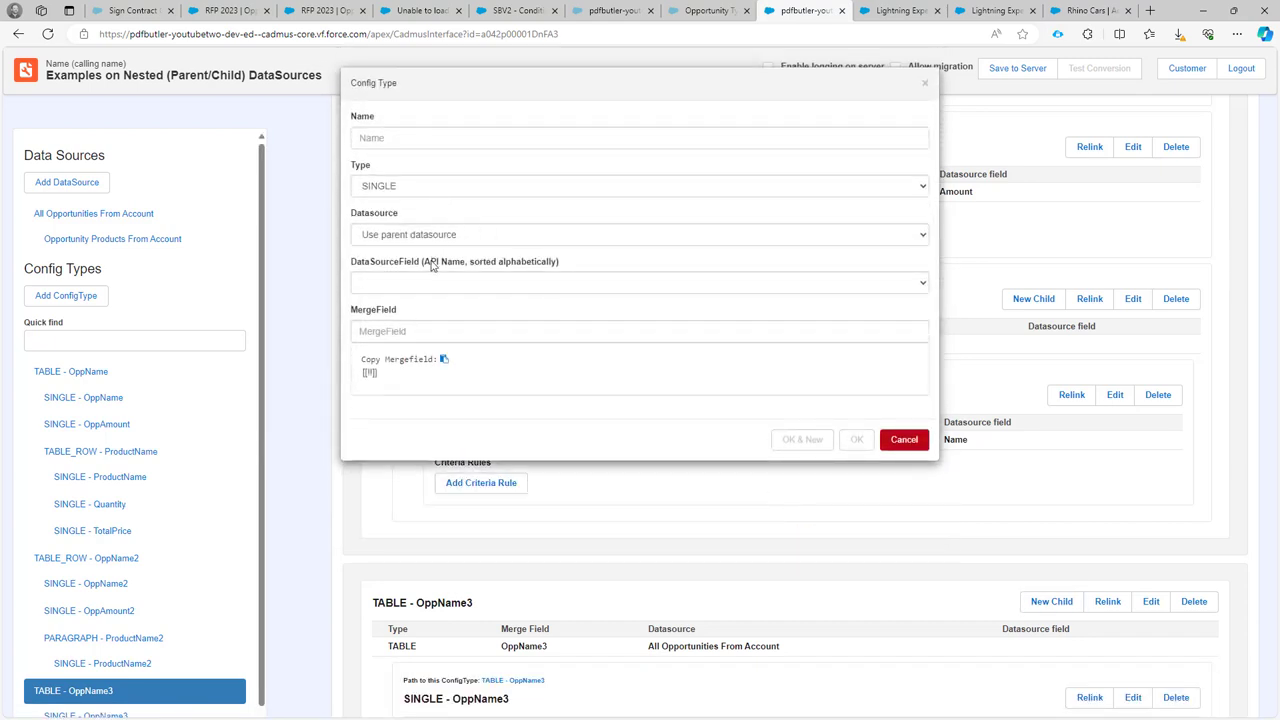
Add a SINGLE child under TABLE - OppName3 that maps Amount, with locale-dependent currency formatting, to the OppAmount3 merge field
left_click(420, 285)
left_click(420, 327)
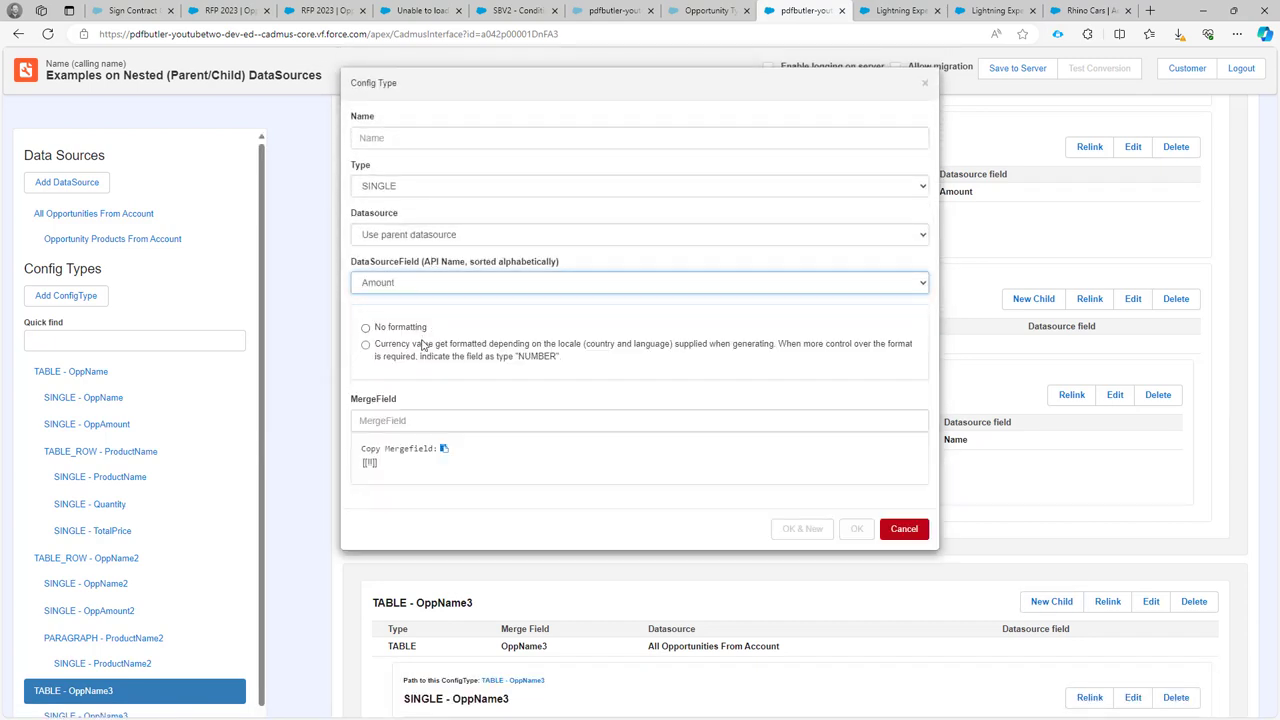
left_click(427, 421)
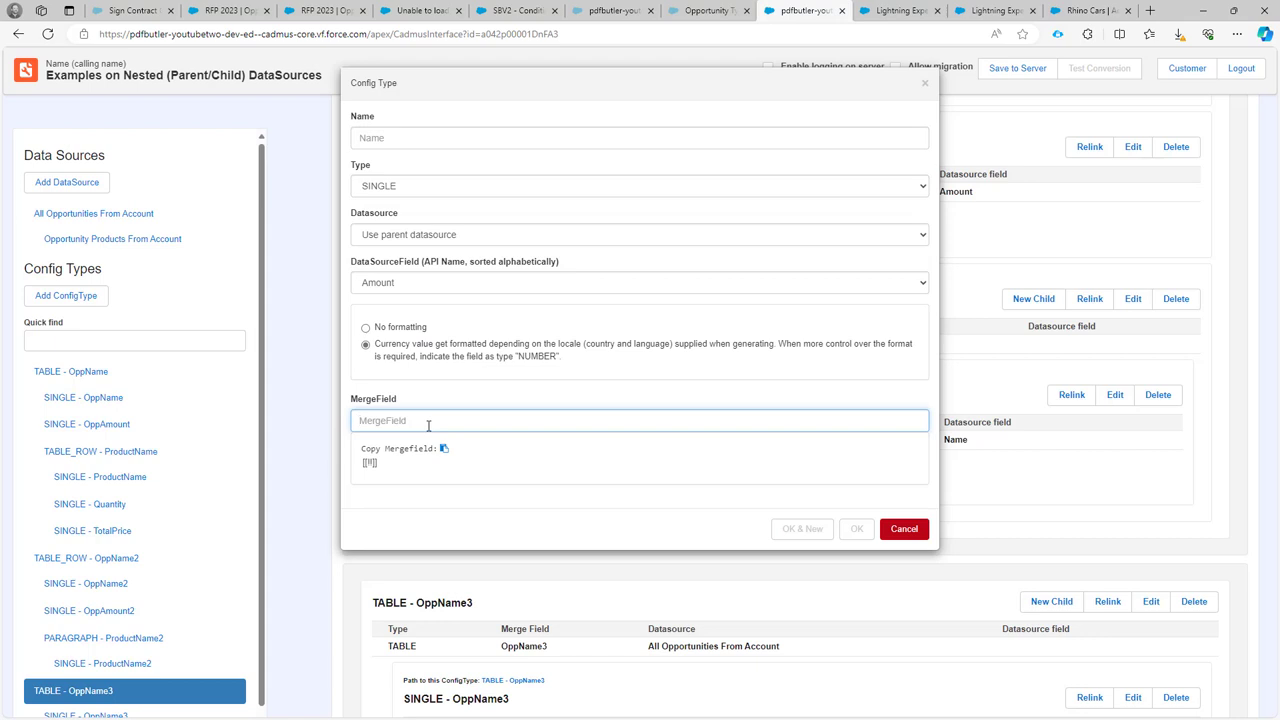
type("am")
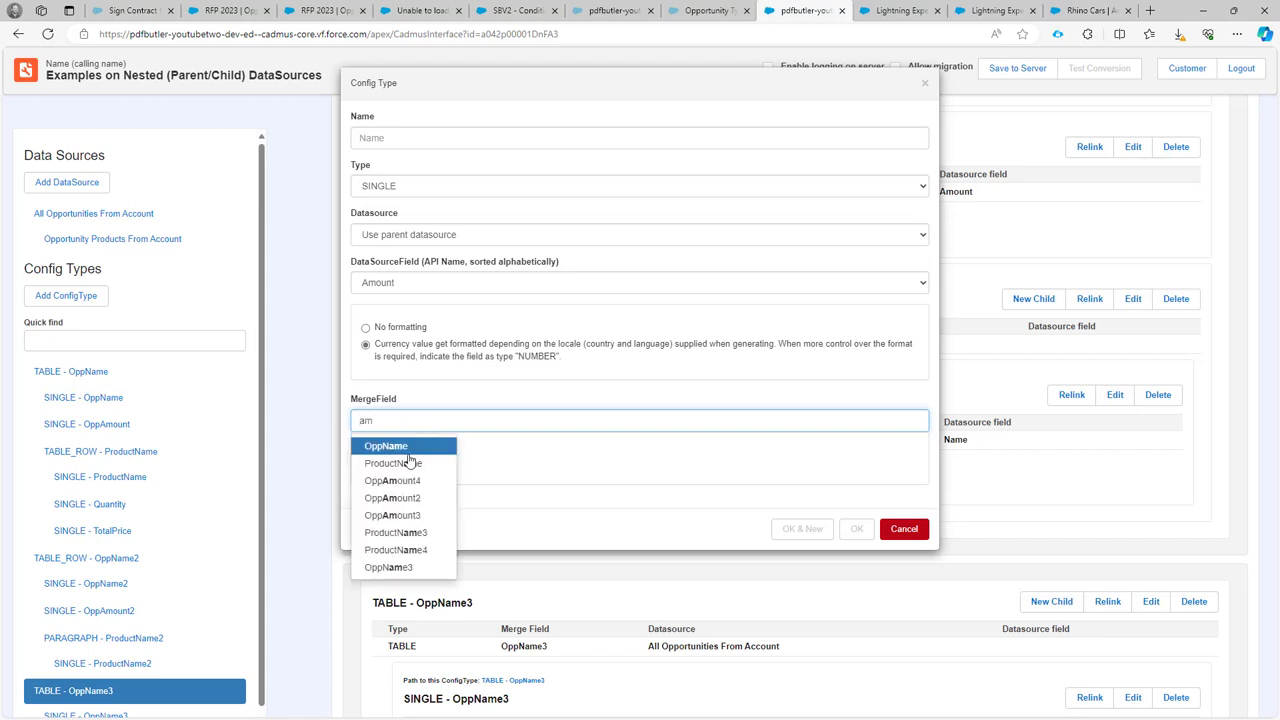
left_click(395, 515)
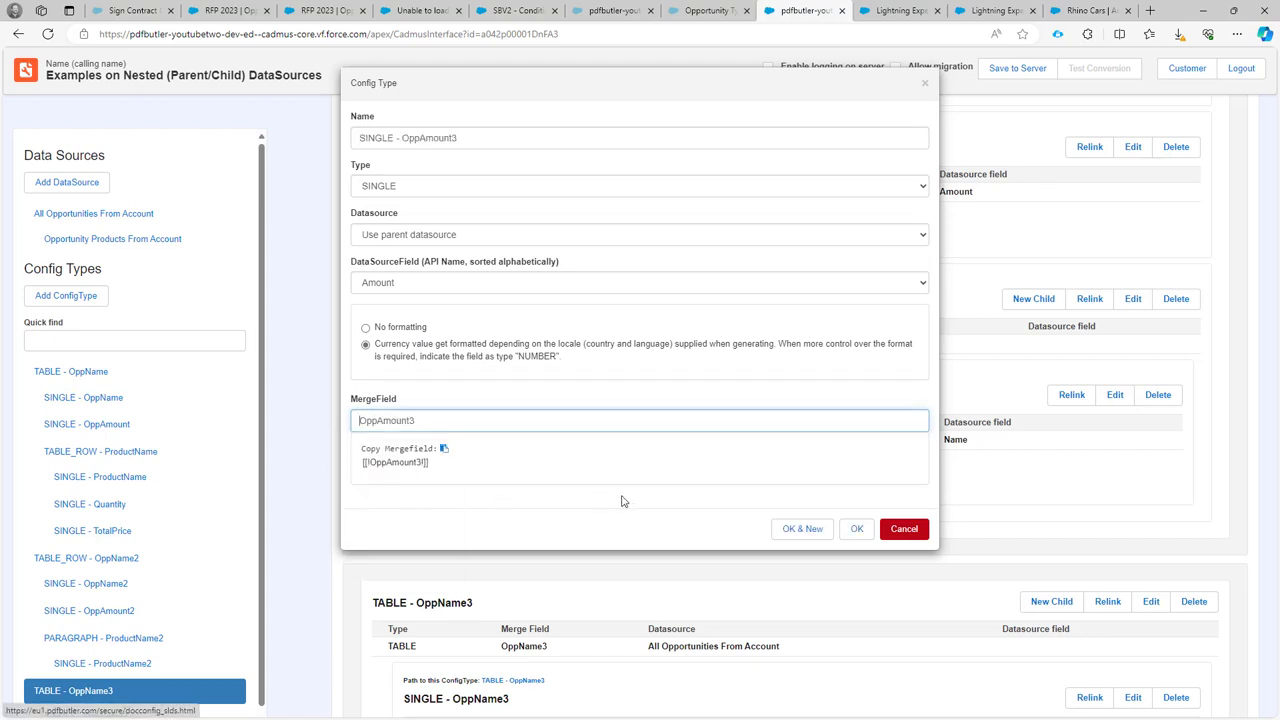
left_click(857, 530)
Start a new PARAGRAPH child under TABLE - OppName3 that uses the Opportunity Products From Account data source
scroll(717, 489, "down", 3)
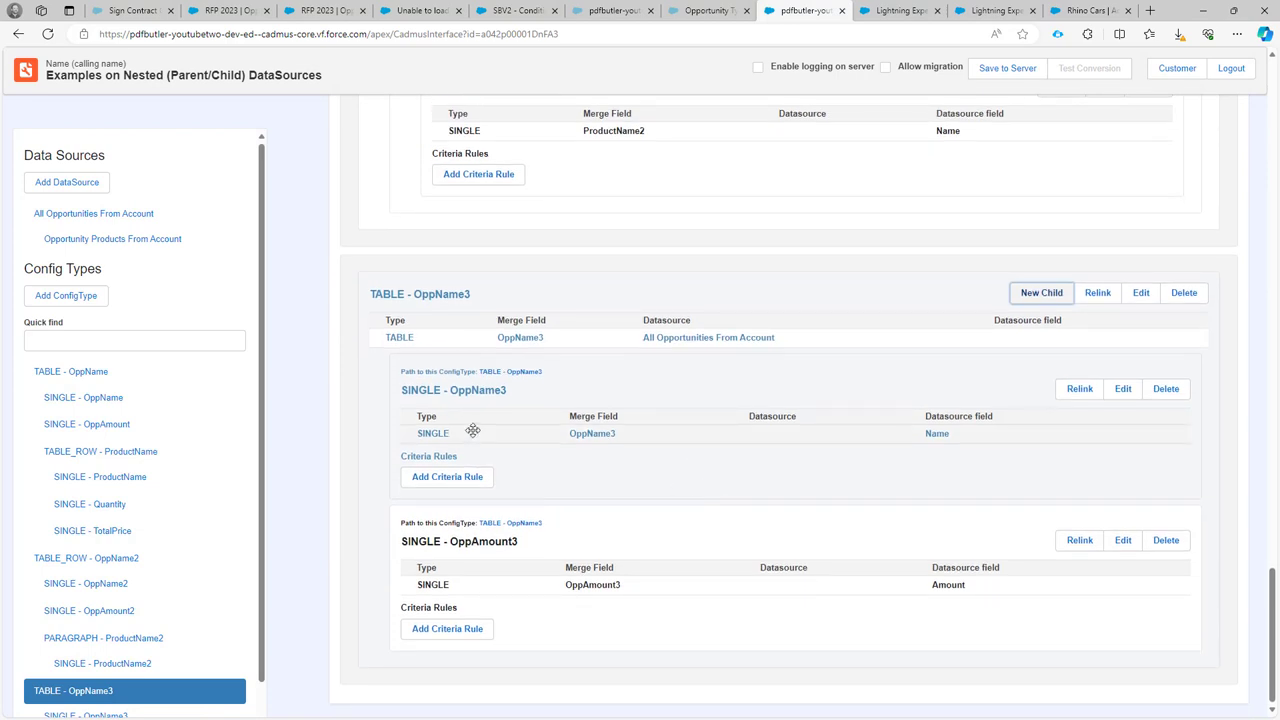
left_click(396, 326)
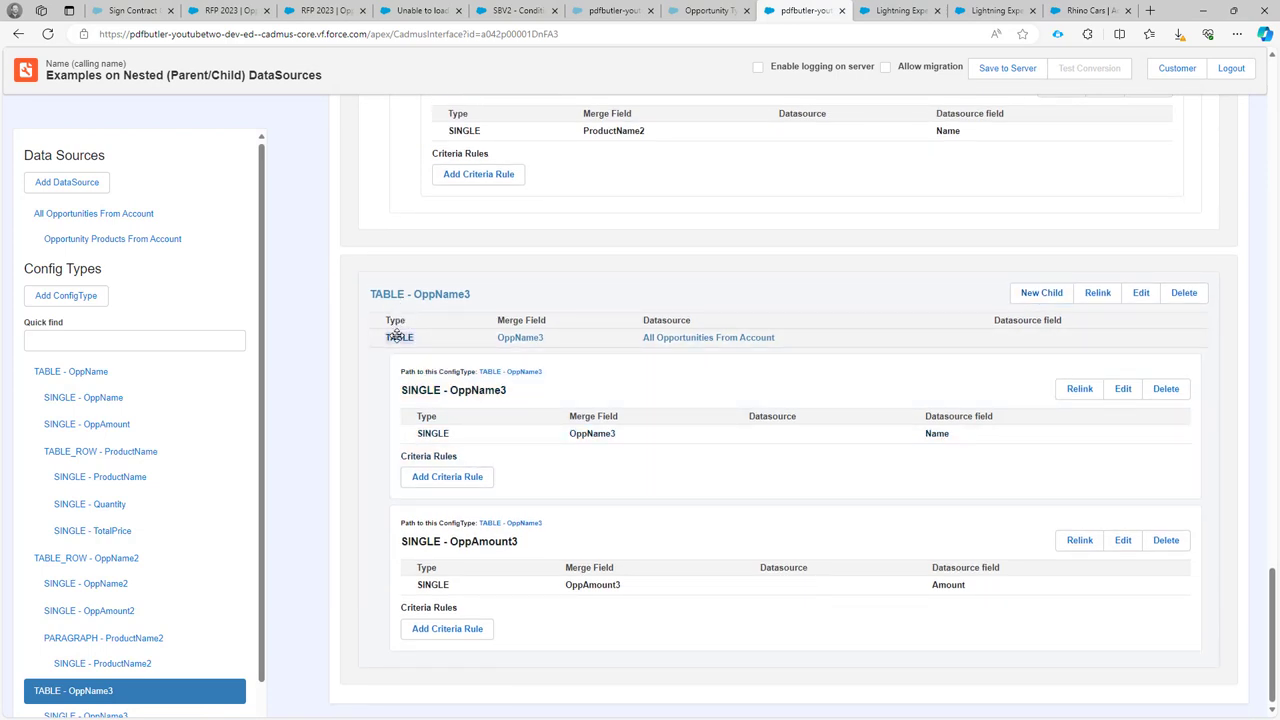
left_click(1052, 293)
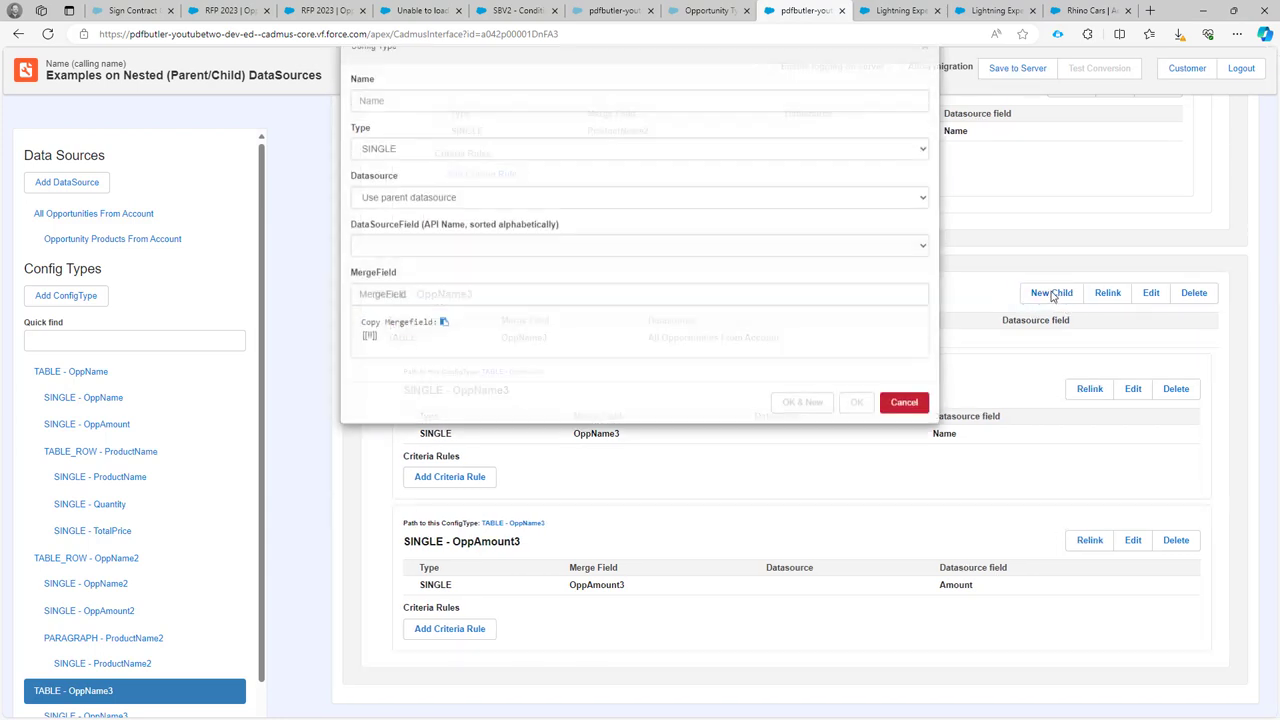
left_click(477, 196)
key("Down")
key("Down")
key("Return")
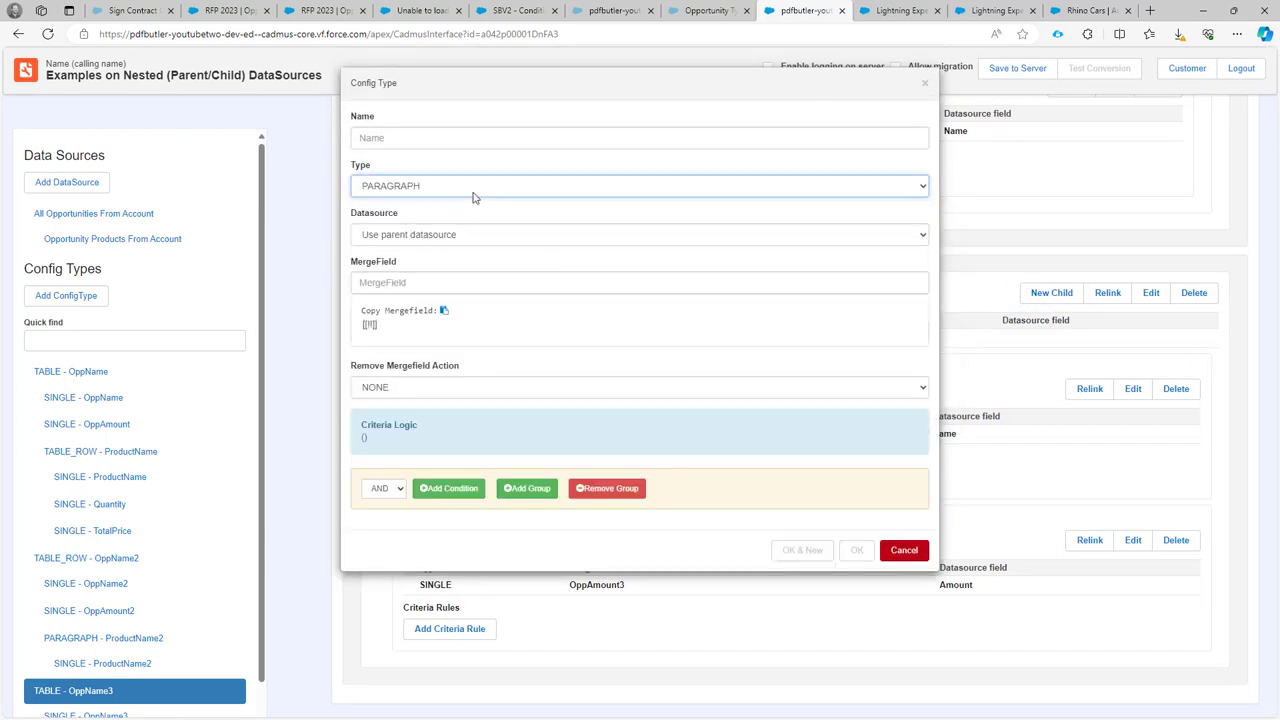
left_click(442, 240)
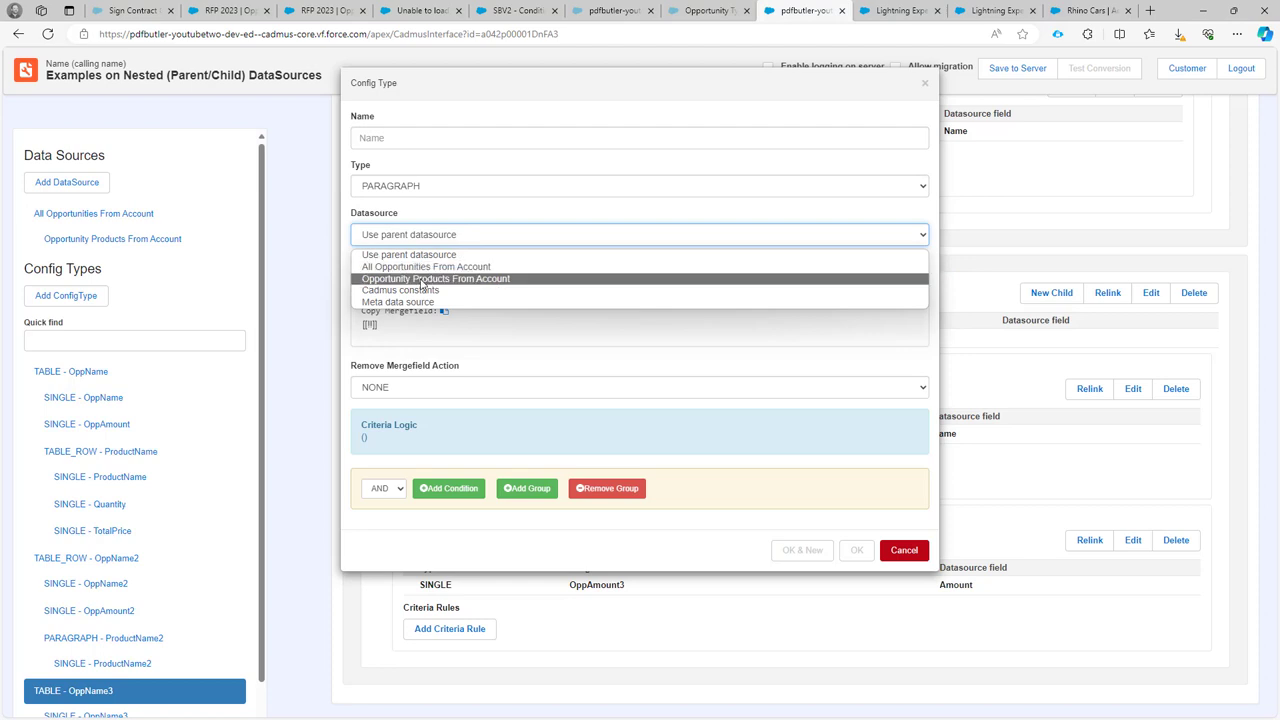
left_click(421, 279)
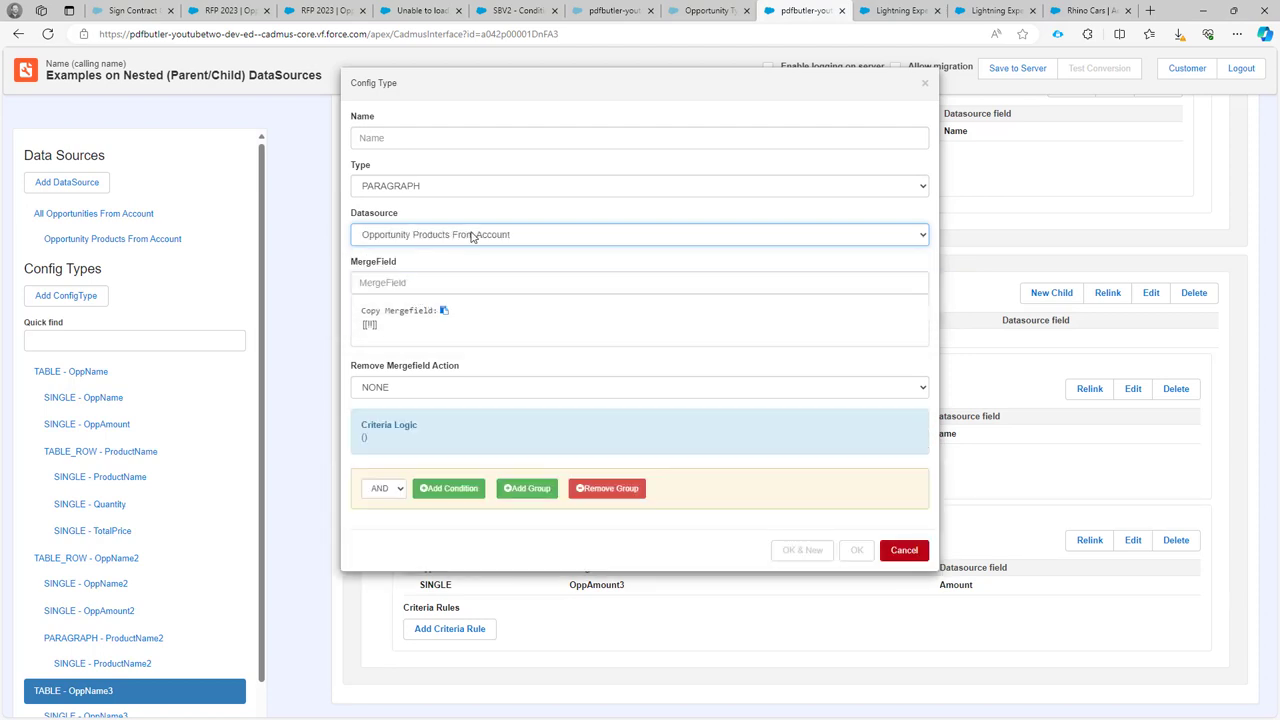
Check the product merge field name in the Word template, assign ProductName3 to the PARAGRAPH config type and accept it
left_click(455, 283)
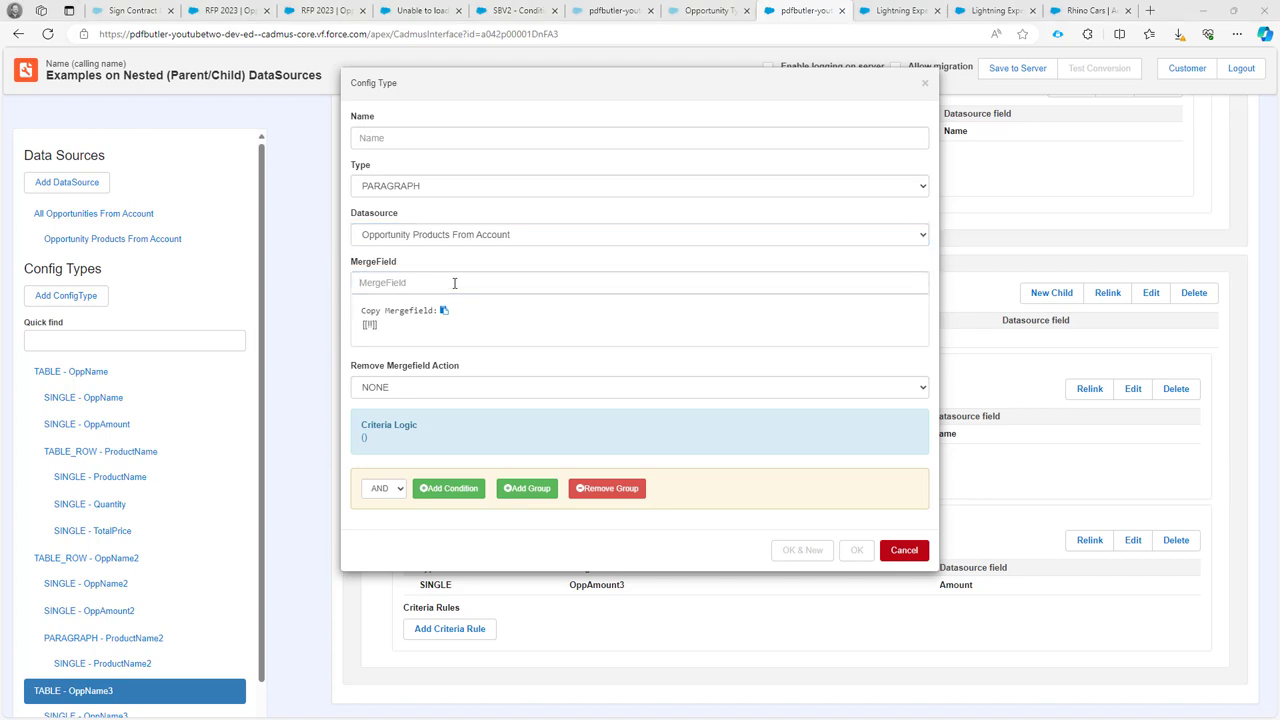
key("alt+Tab")
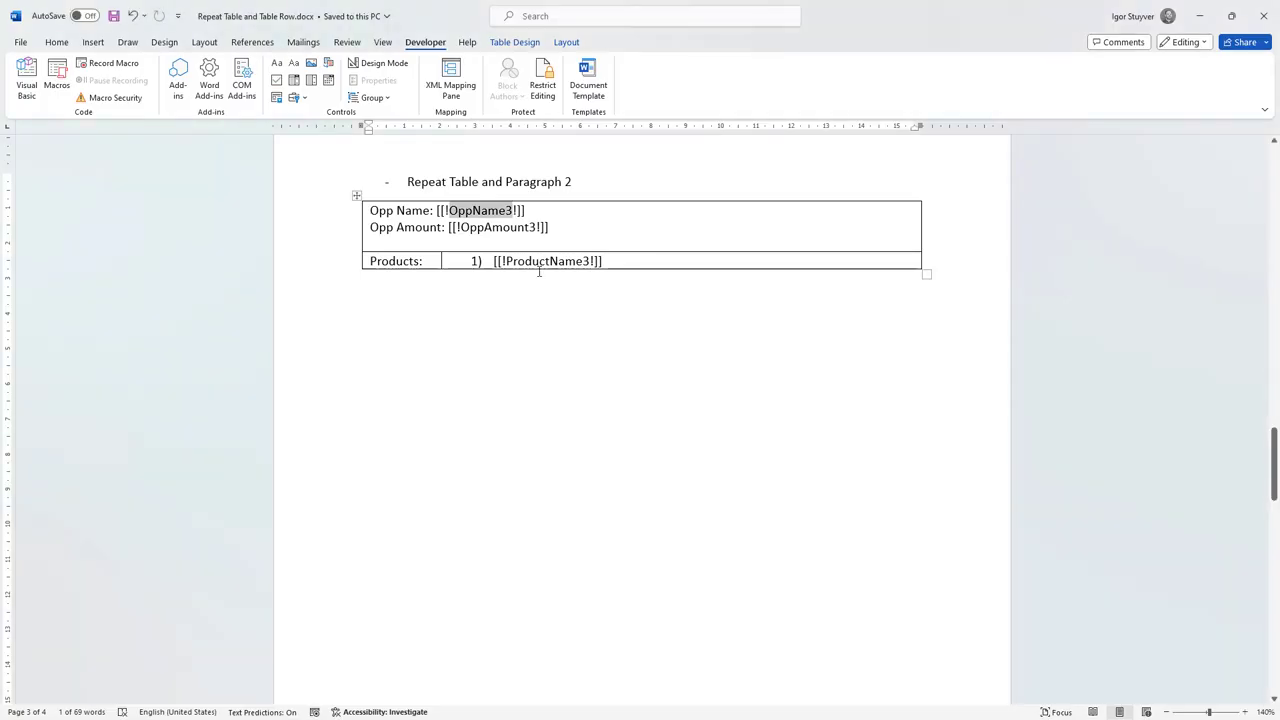
left_click(539, 268)
double_click(540, 261)
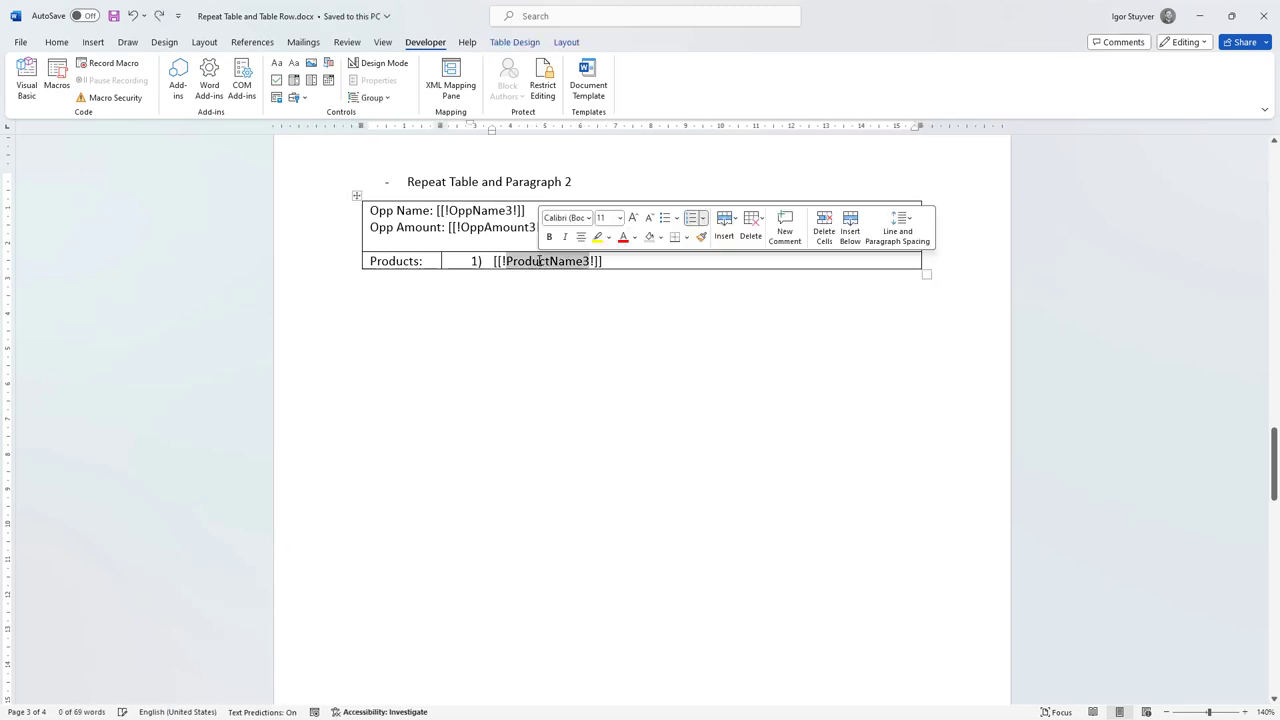
key("alt+Tab")
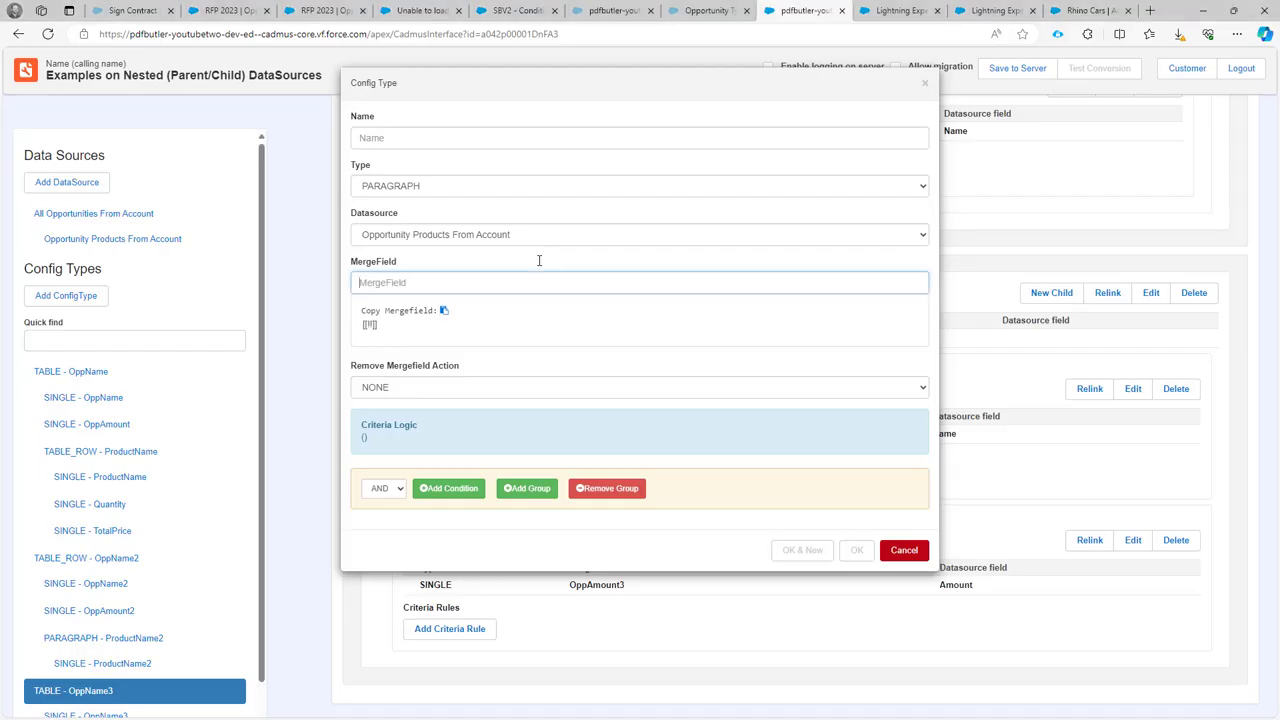
type("pro")
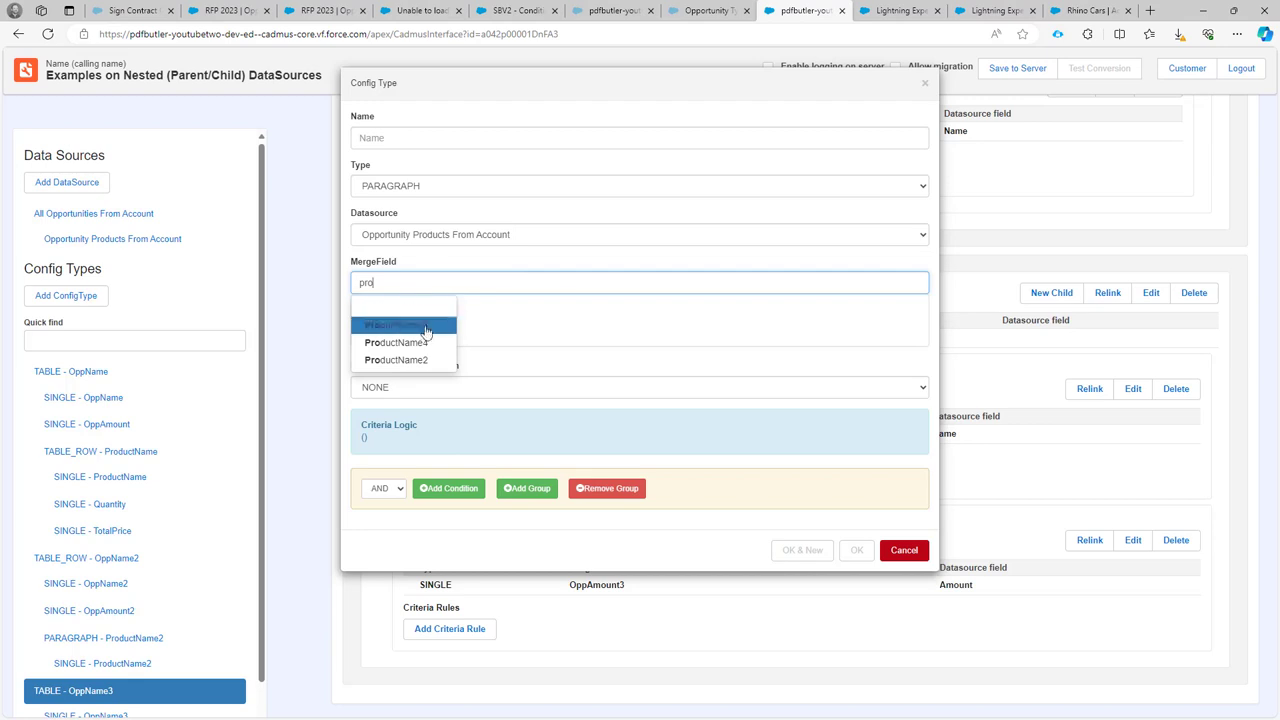
left_click(398, 325)
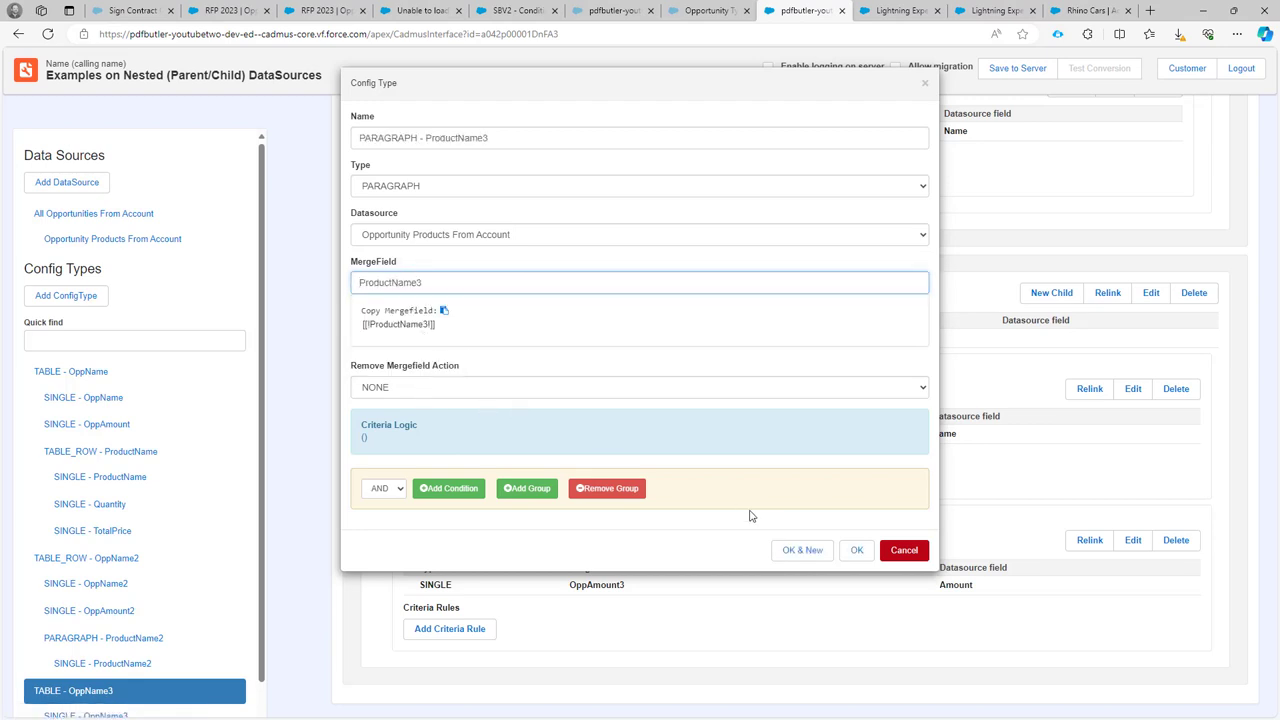
left_click(856, 550)
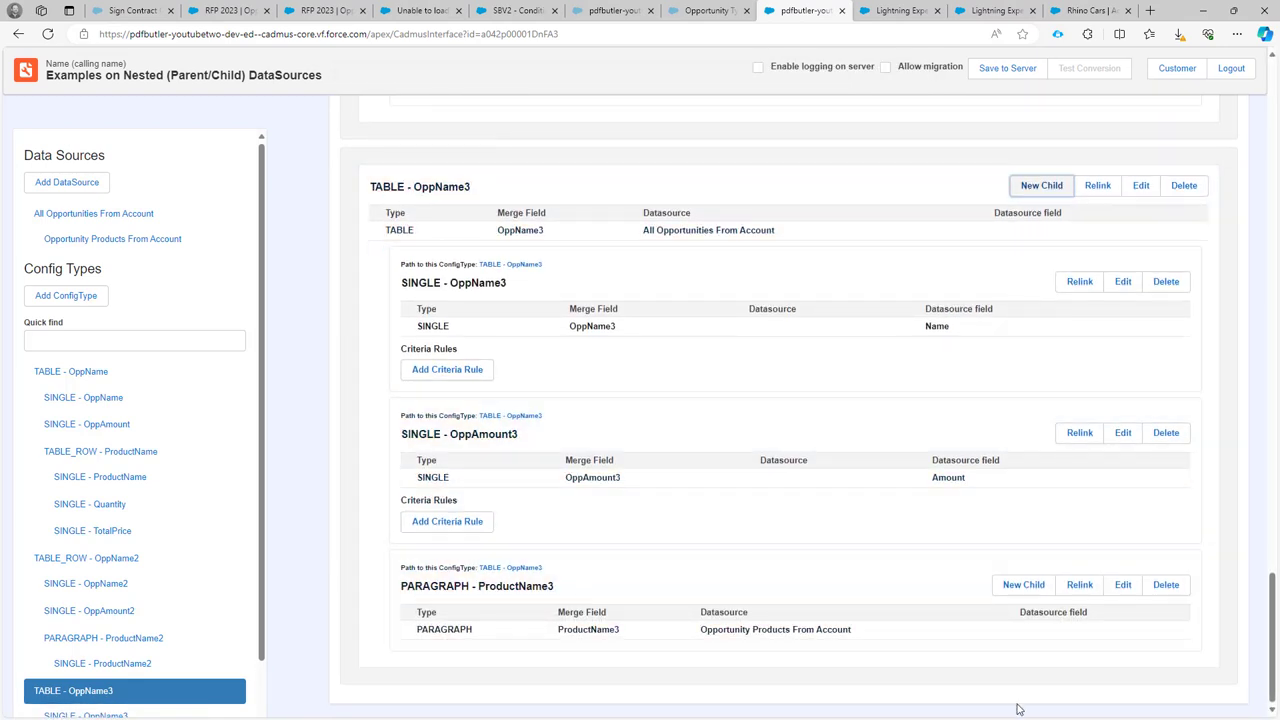
Add a SINGLE child under PARAGRAPH - ProductName3 mapping Name to the ProductName3 merge field, and save the doc config to the server
left_click(1025, 588)
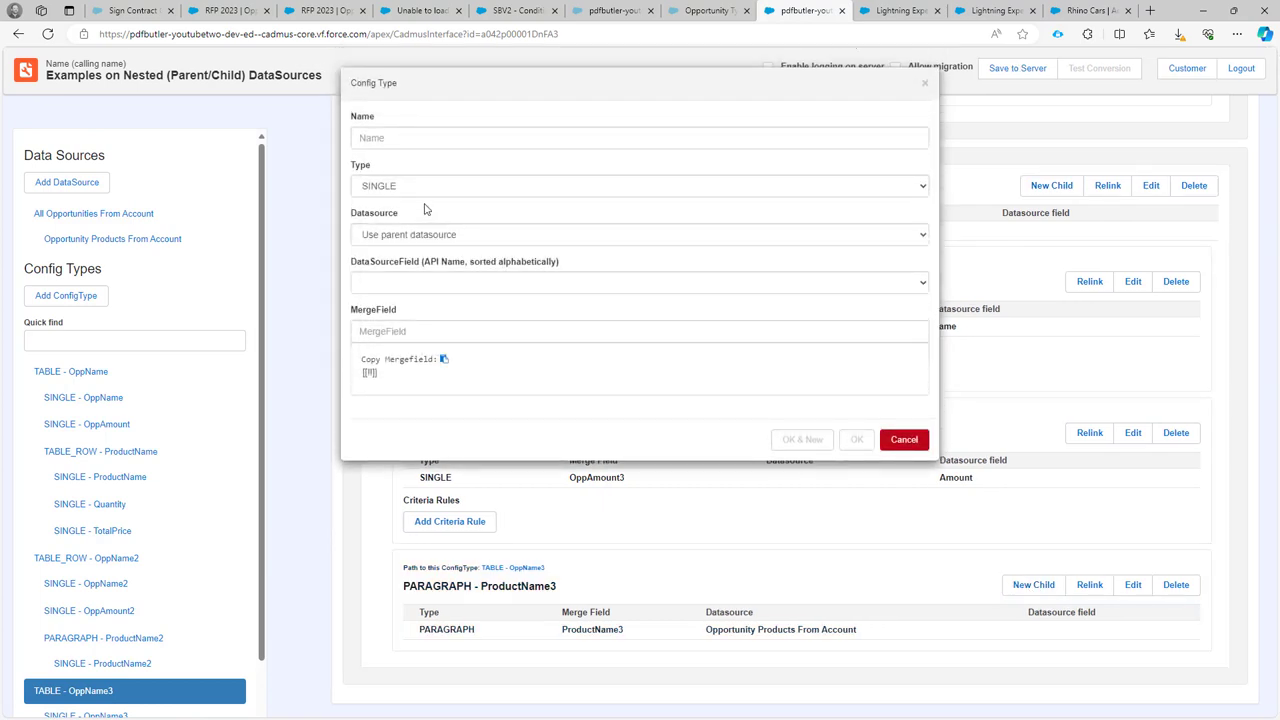
left_click(412, 278)
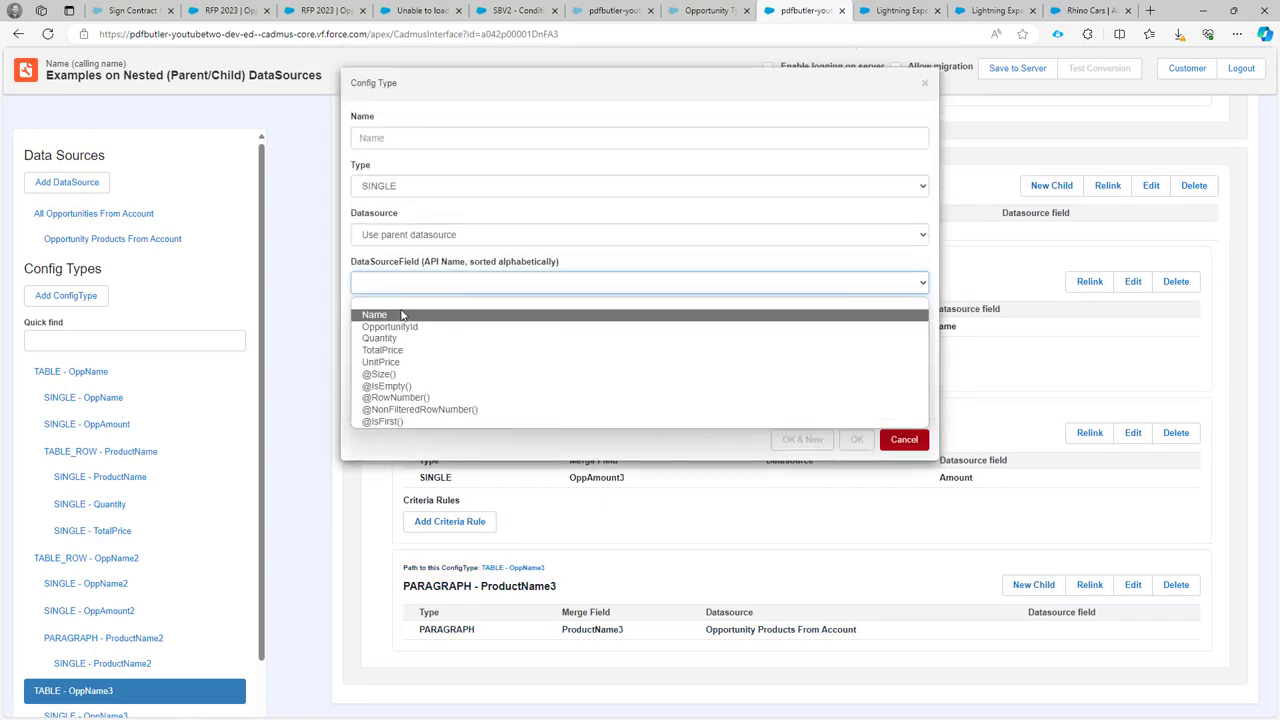
left_click(401, 316)
left_click(401, 327)
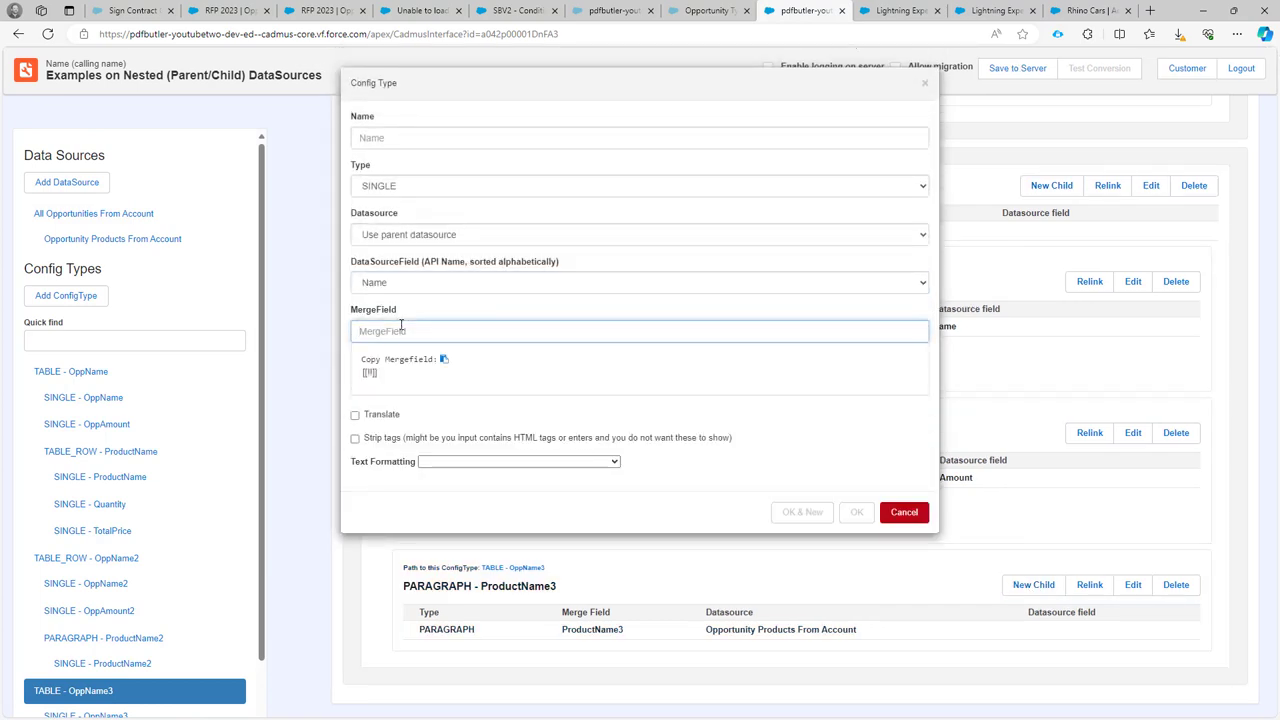
type("pro")
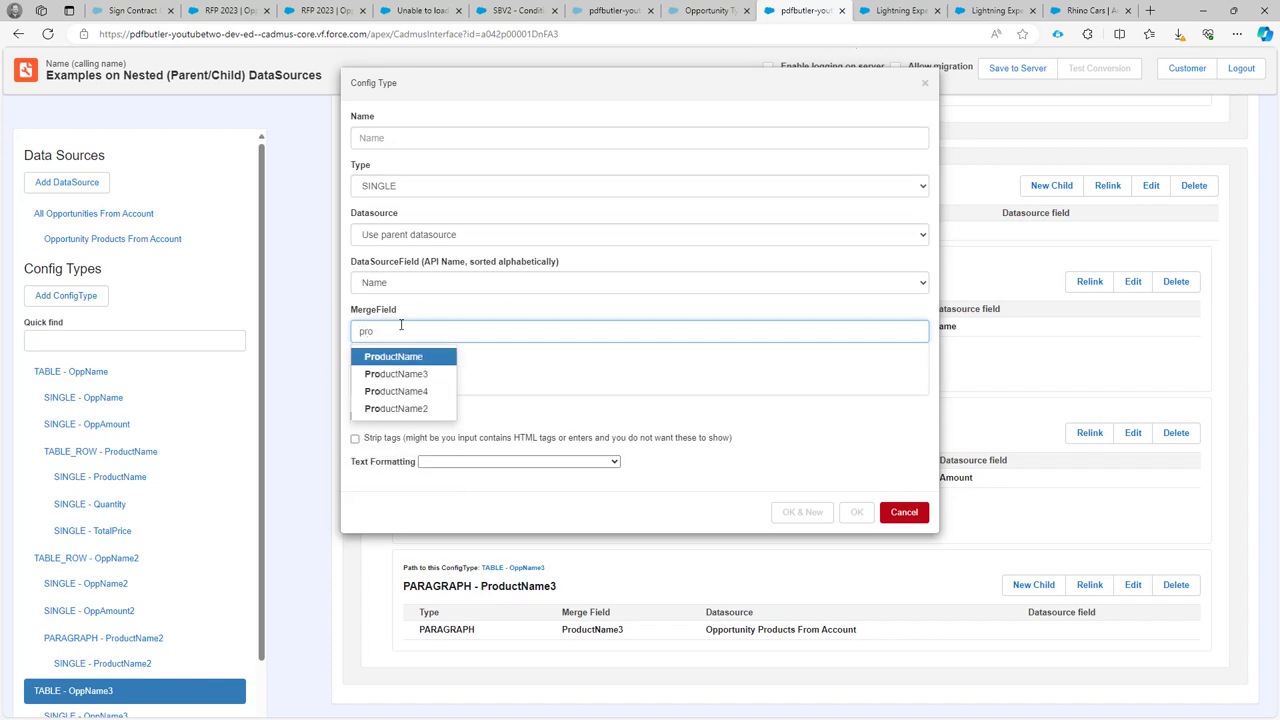
left_click(412, 376)
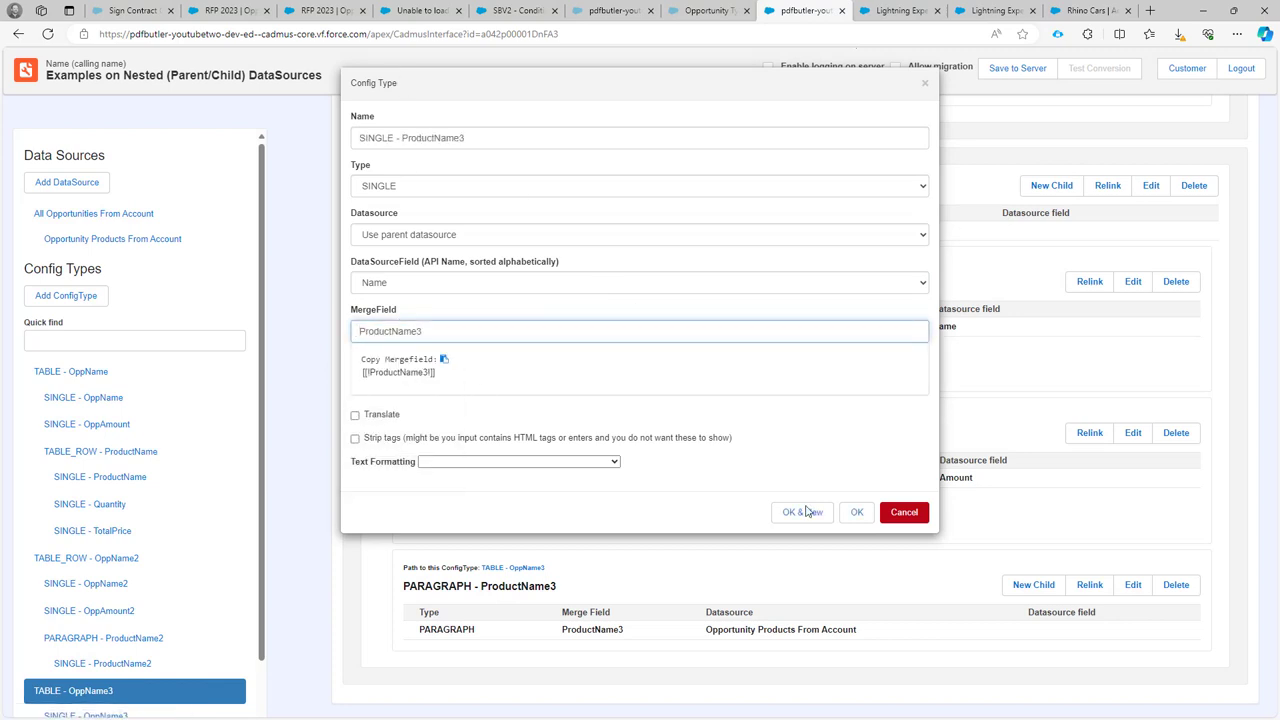
left_click(857, 512)
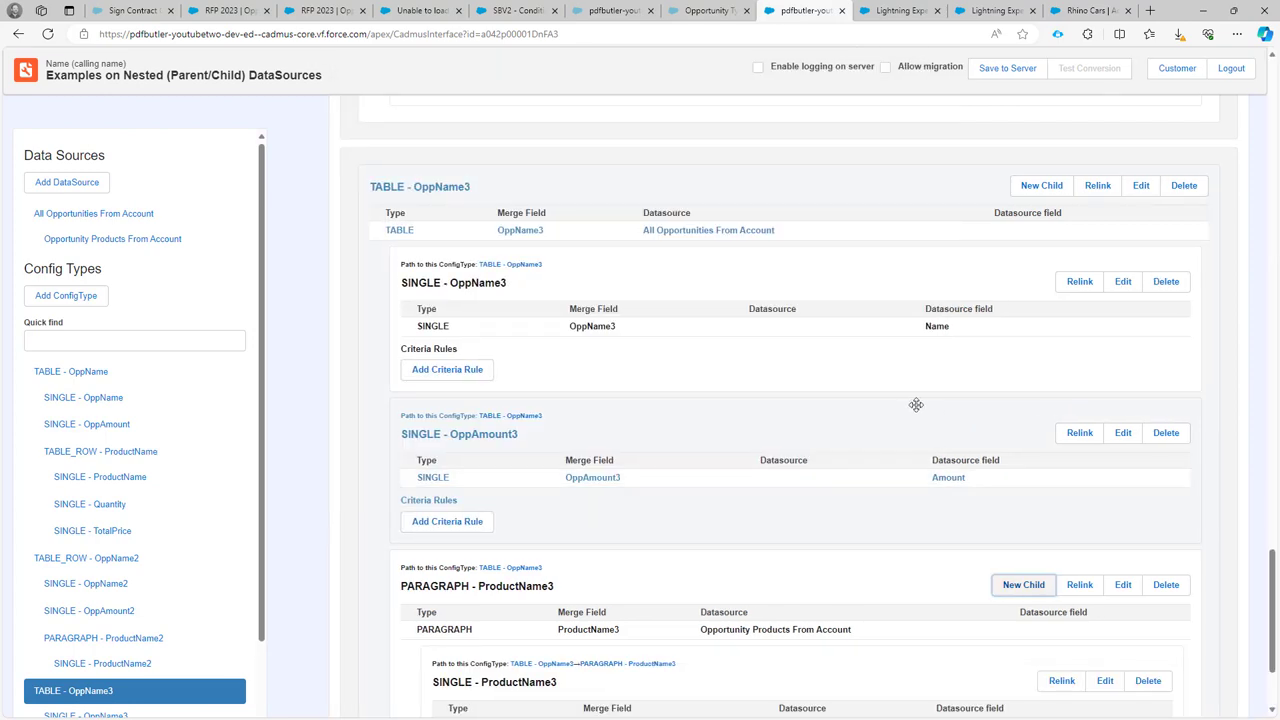
scroll(912, 402, "down", 1)
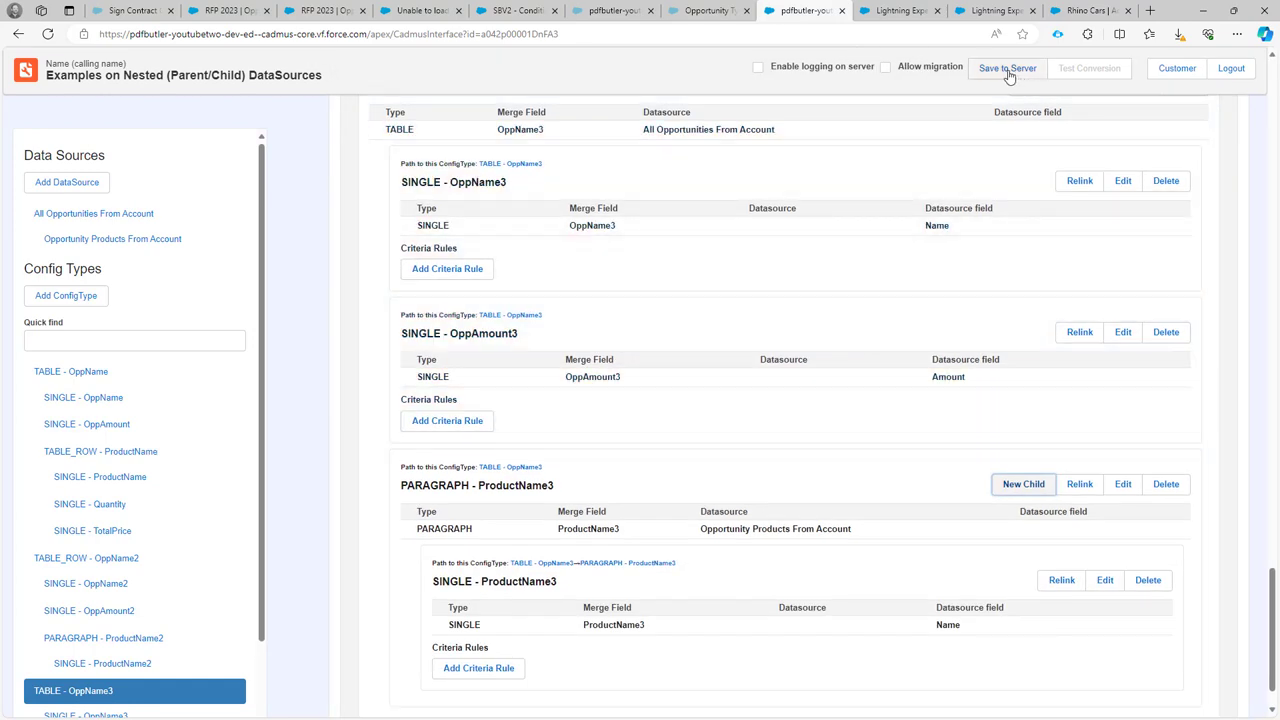
left_click(1007, 70)
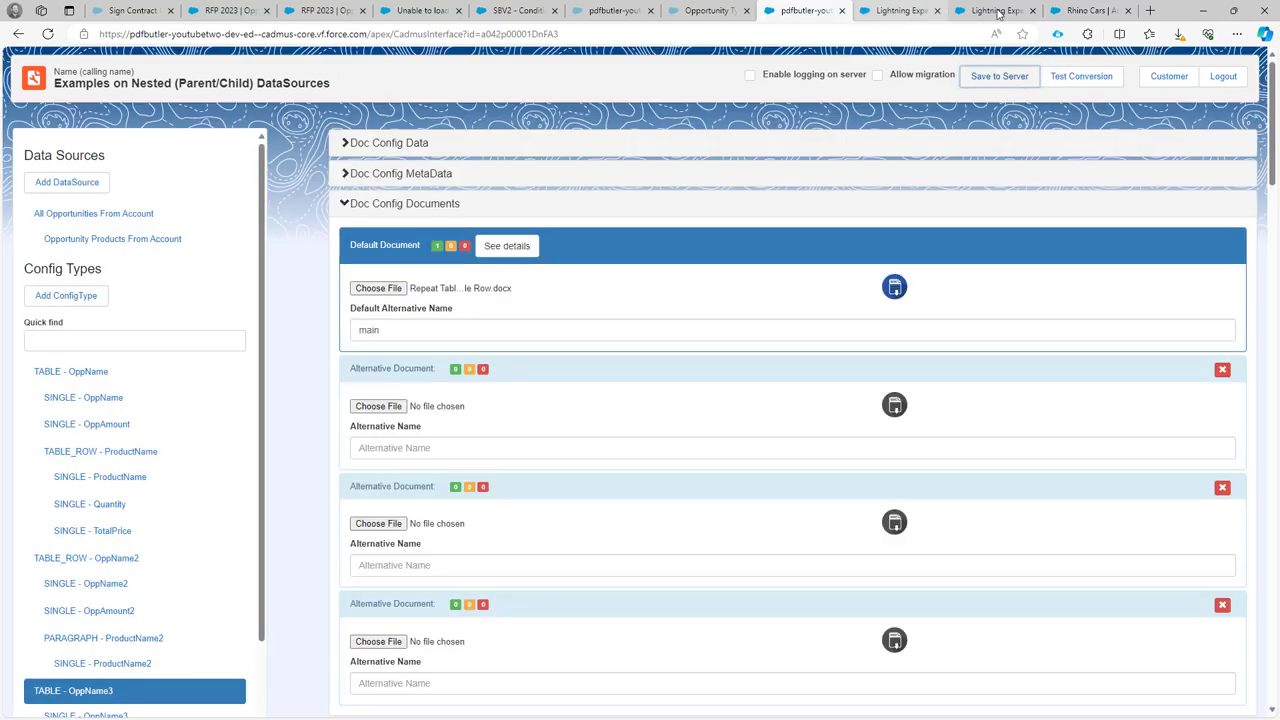
Examine the product numbering under Repeat Table and Paragraph 2 in the Rhino Cars account's document preview, and close the preview
left_click(1068, 11)
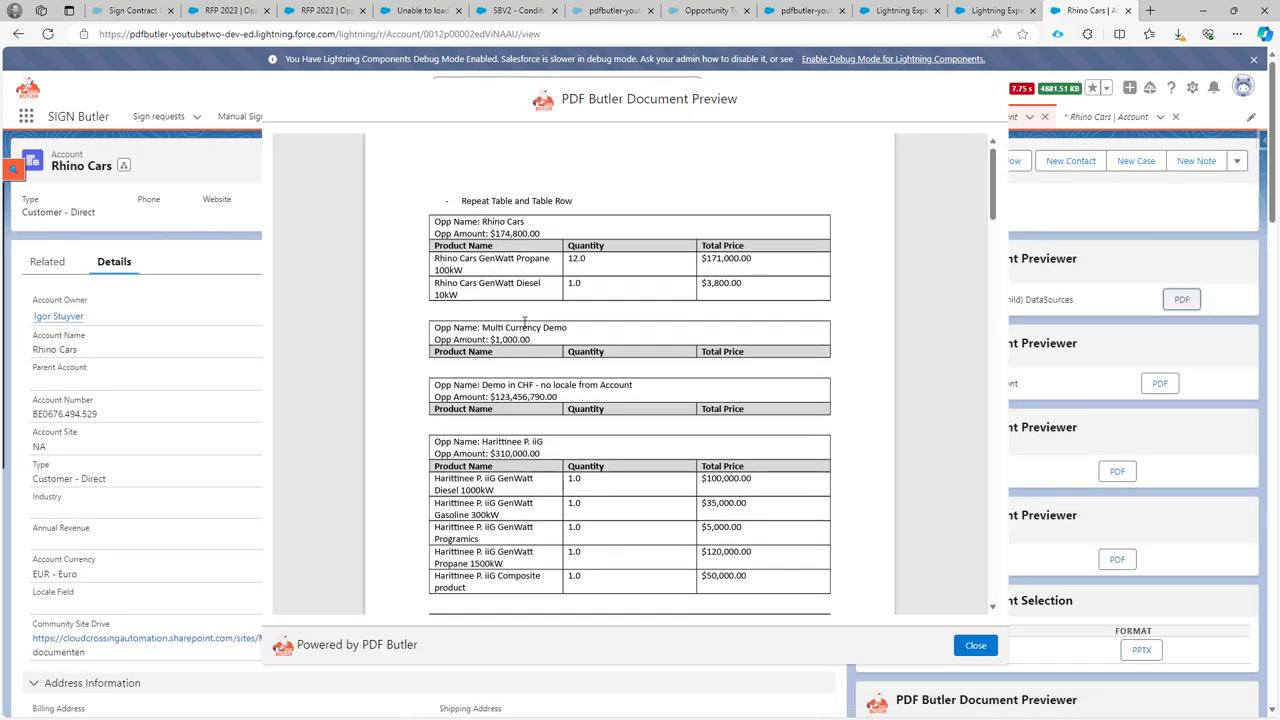
scroll(528, 320, "down", 10)
scroll(535, 318, "down", 5)
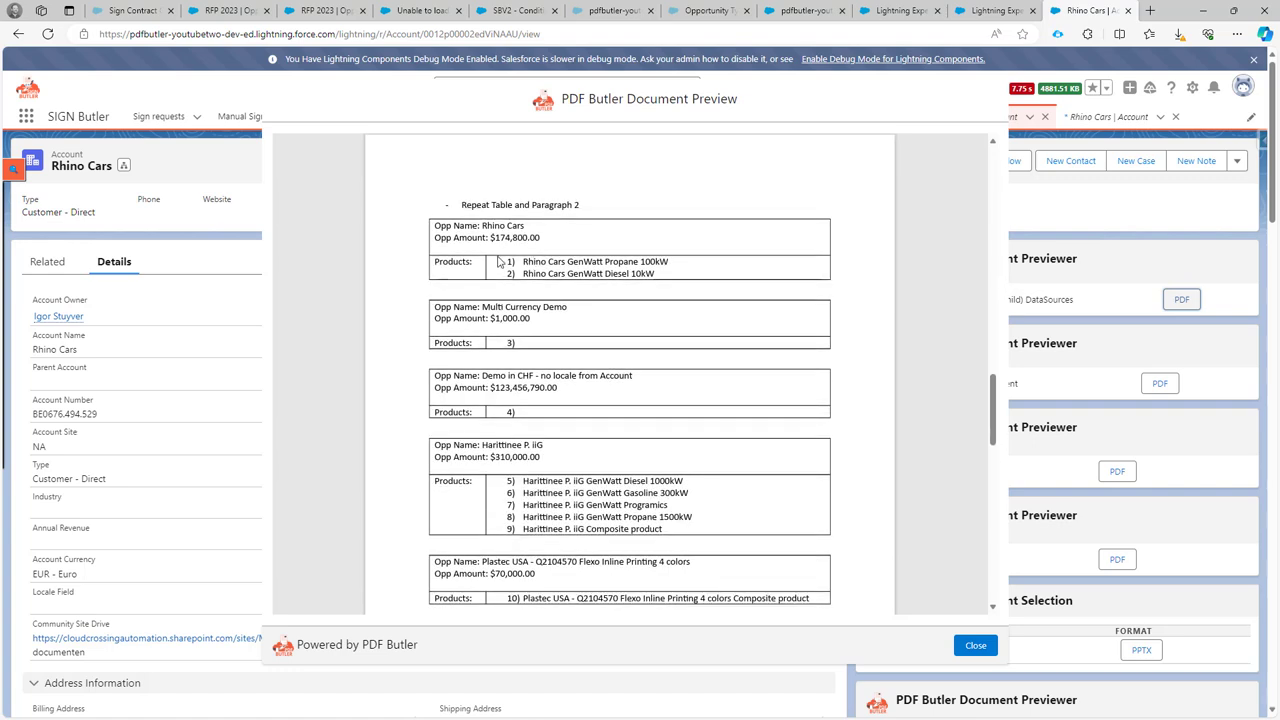
double_click(510, 261)
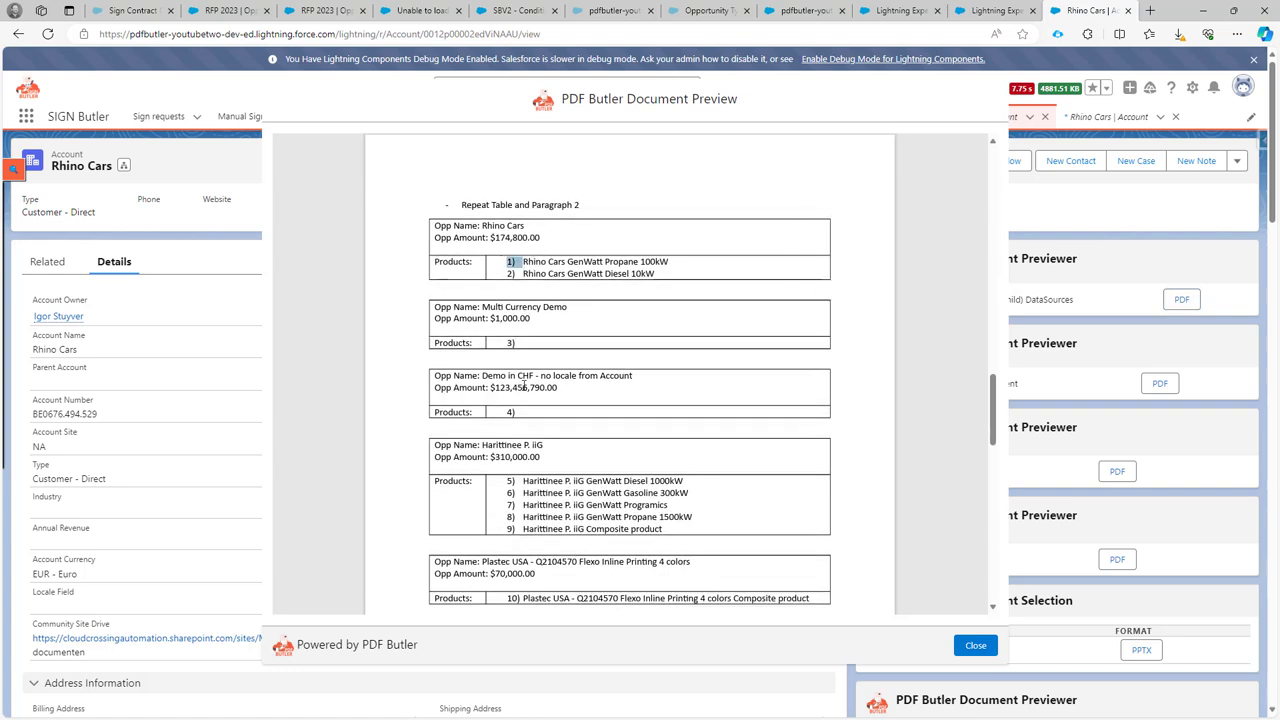
left_click_drag(509, 481, 533, 520)
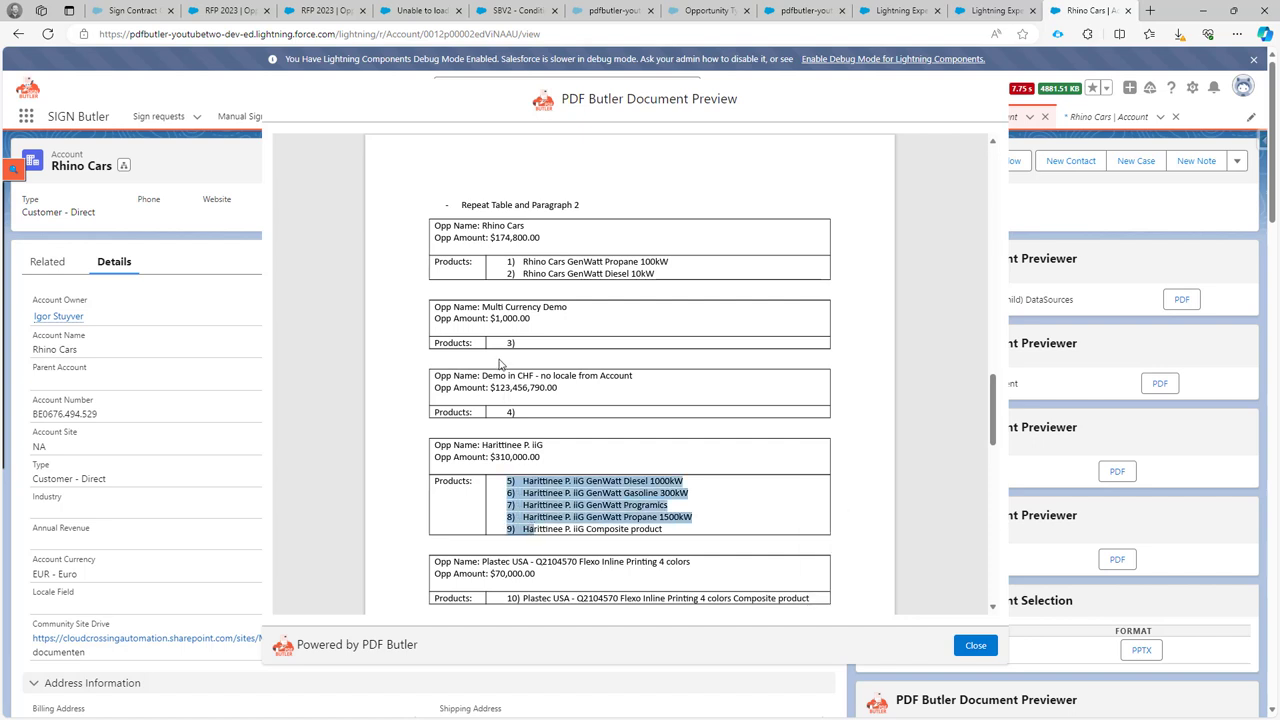
scroll(500, 364, "down", 2)
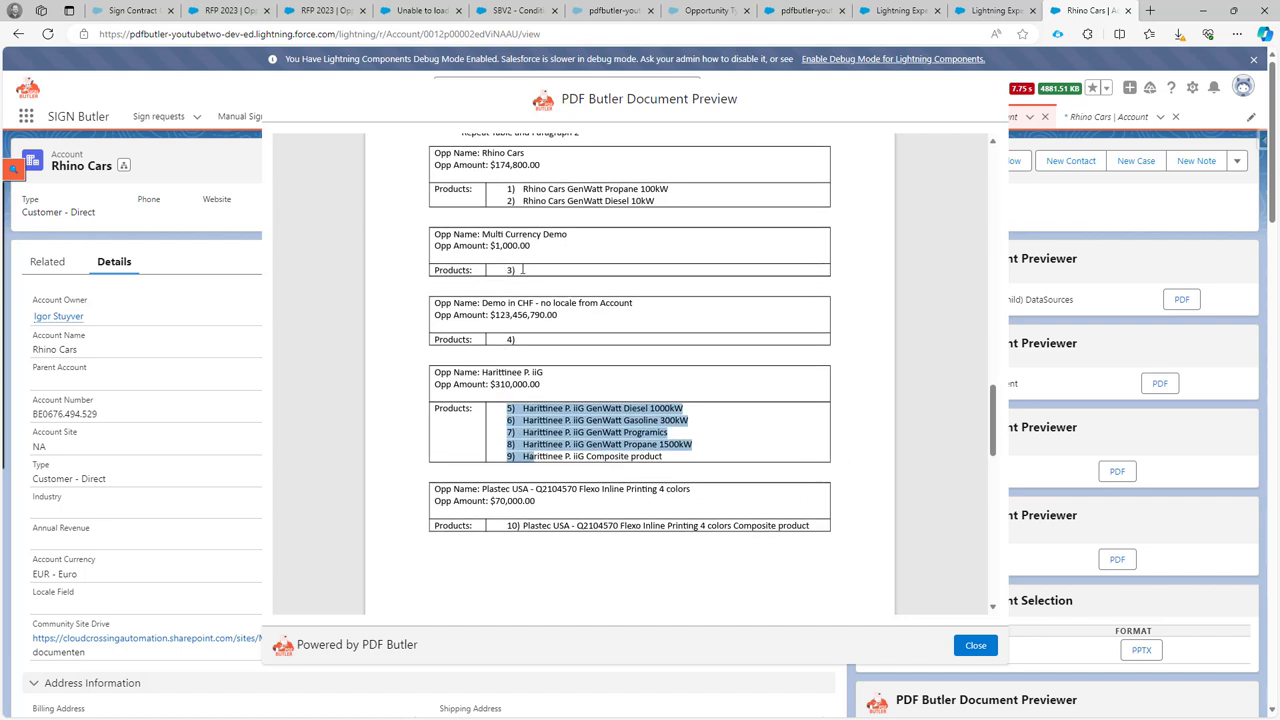
left_click(508, 270)
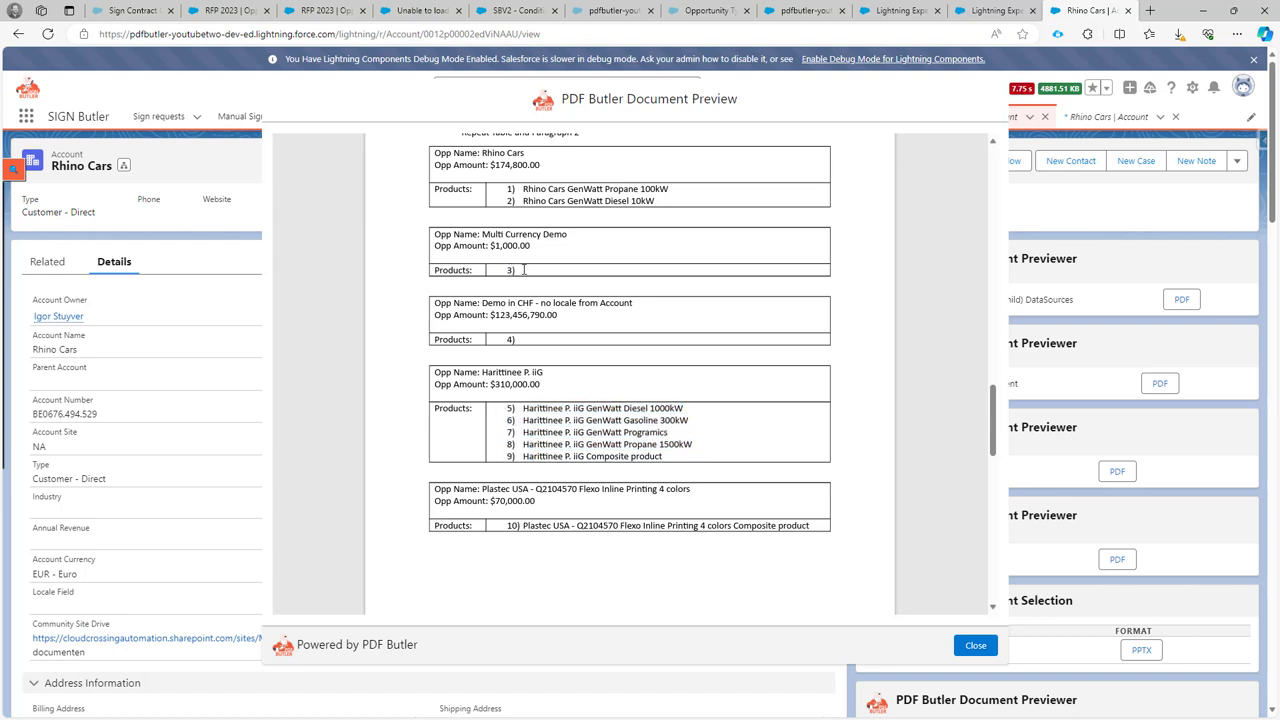
scroll(547, 273, "up", 2)
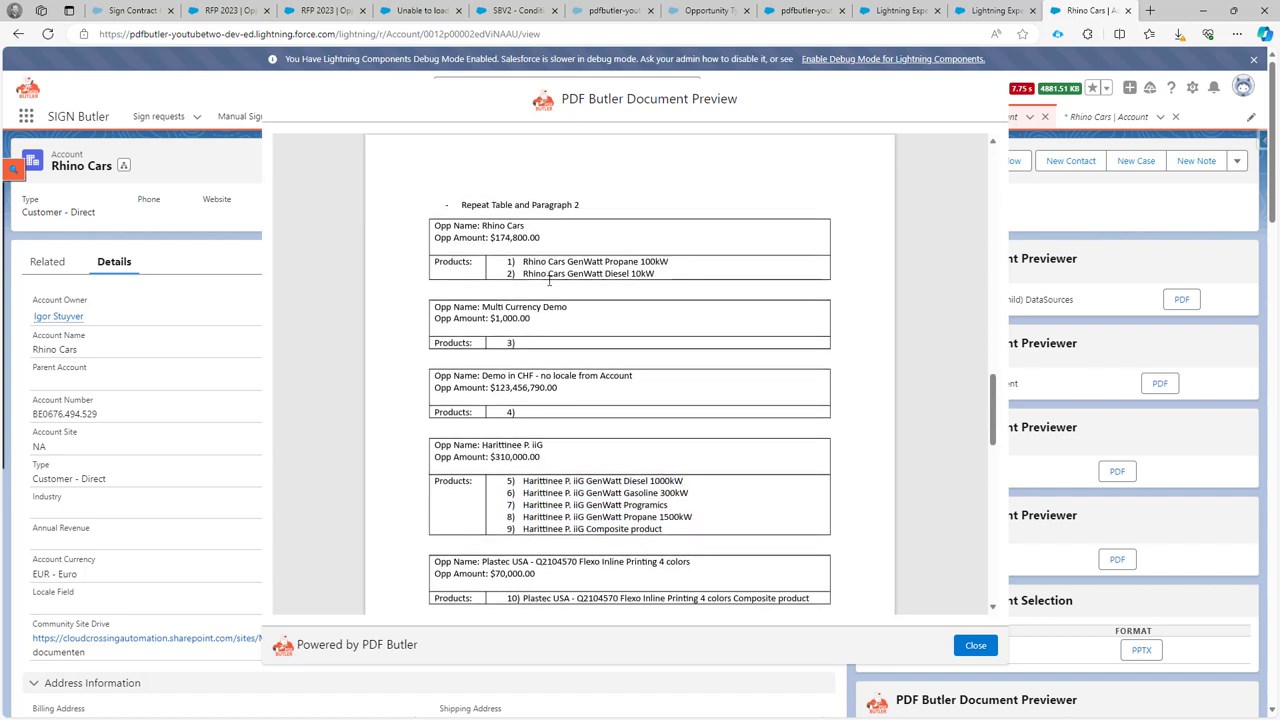
left_click(976, 646)
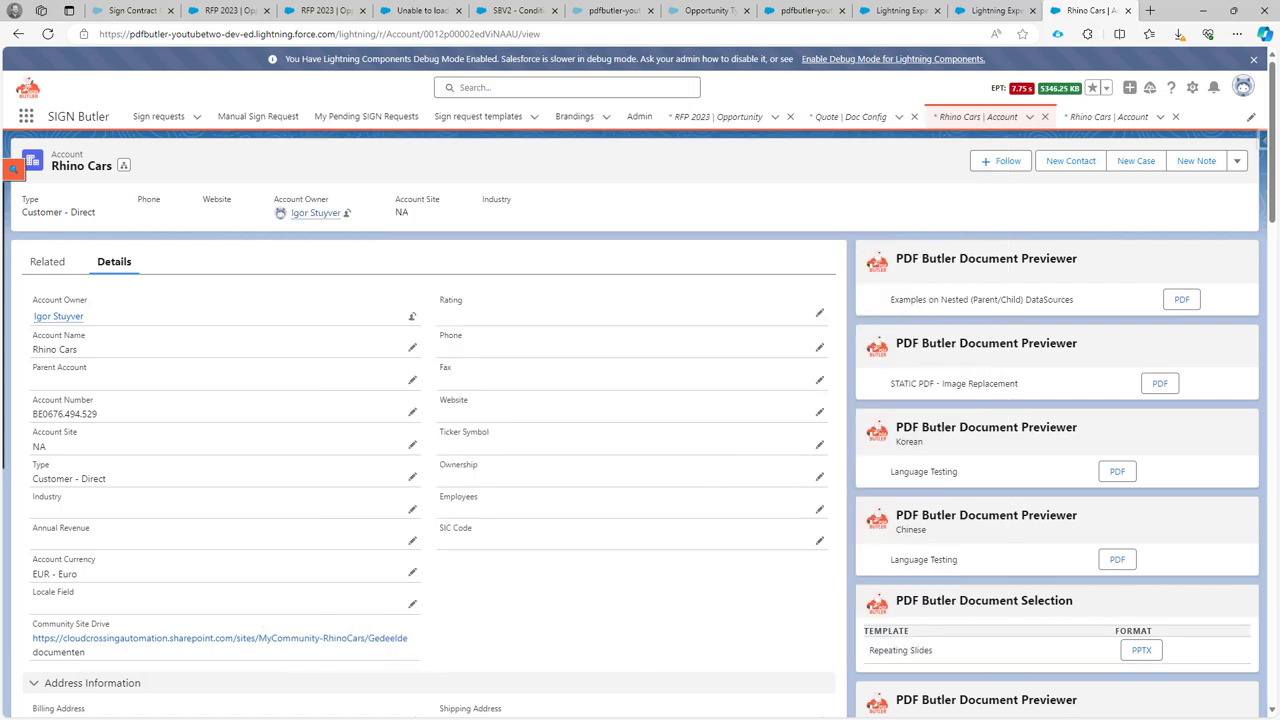
Switch to Word, wrap the ProductName4 and Quantity4 table rows in a repeating section content control, save the template and return to the doc config
key("alt+Tab")
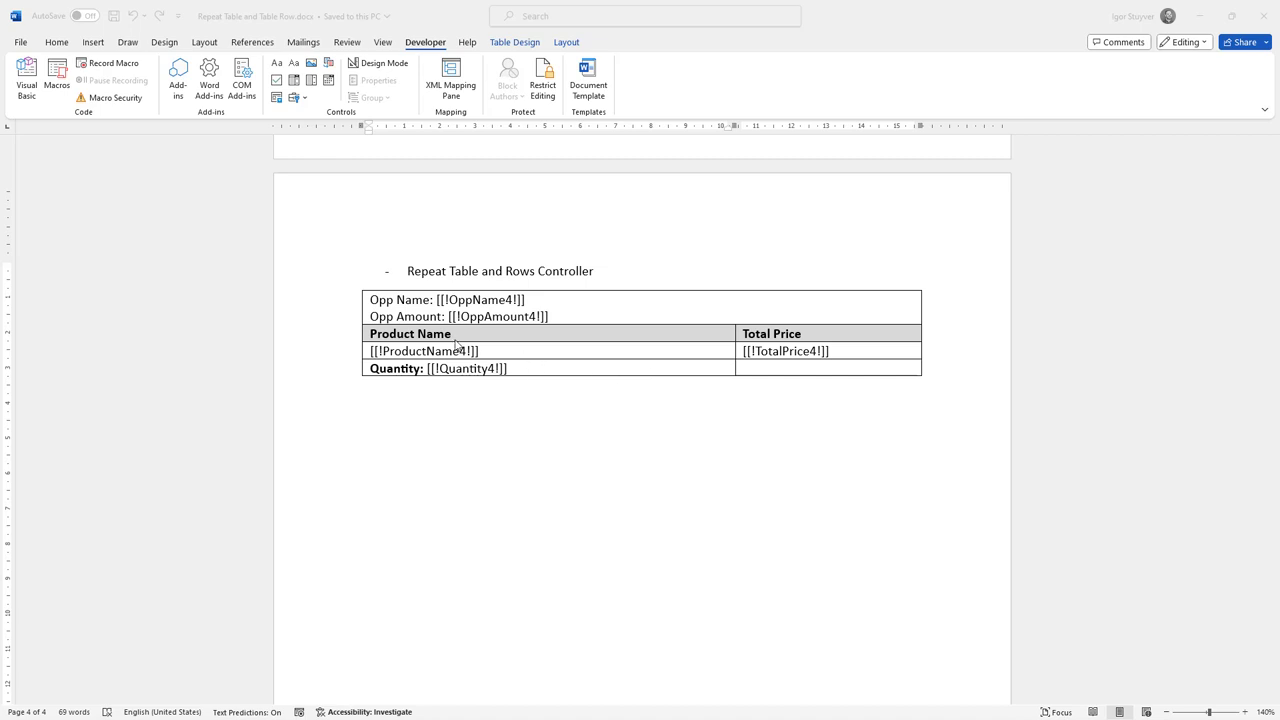
left_click(381, 354)
left_click_drag(375, 351, 784, 366)
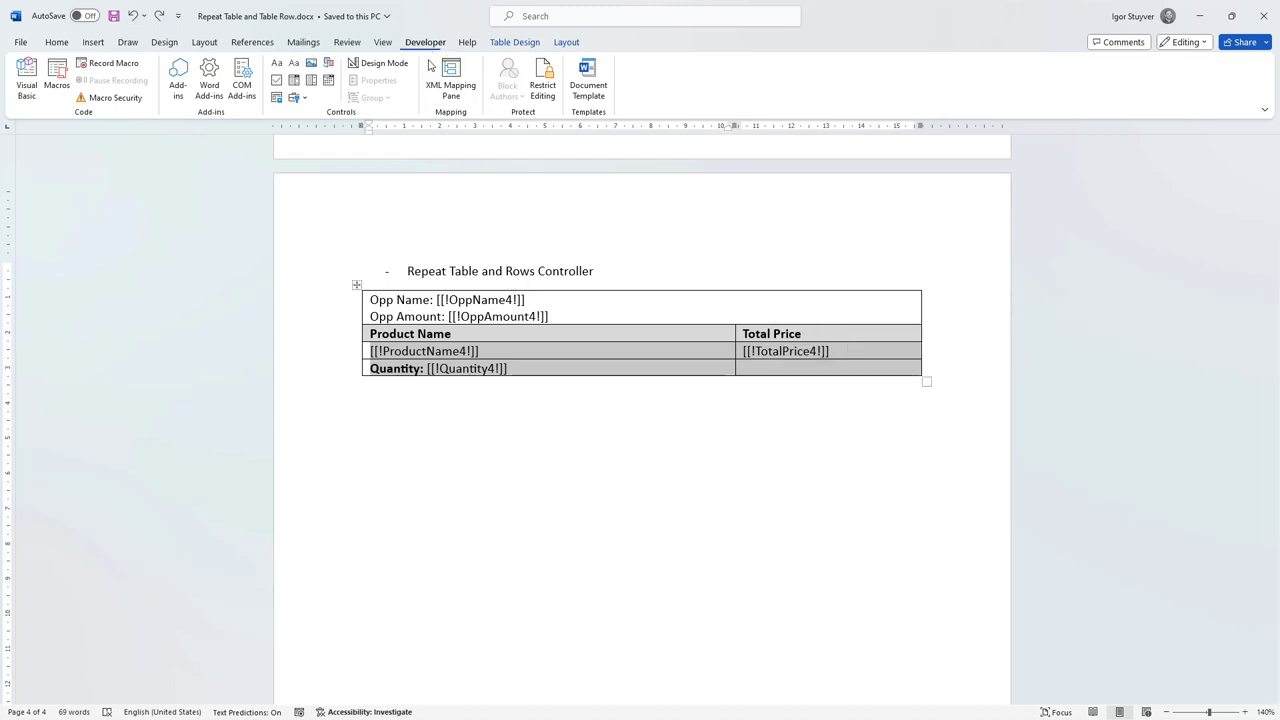
left_click_drag(394, 358, 764, 362)
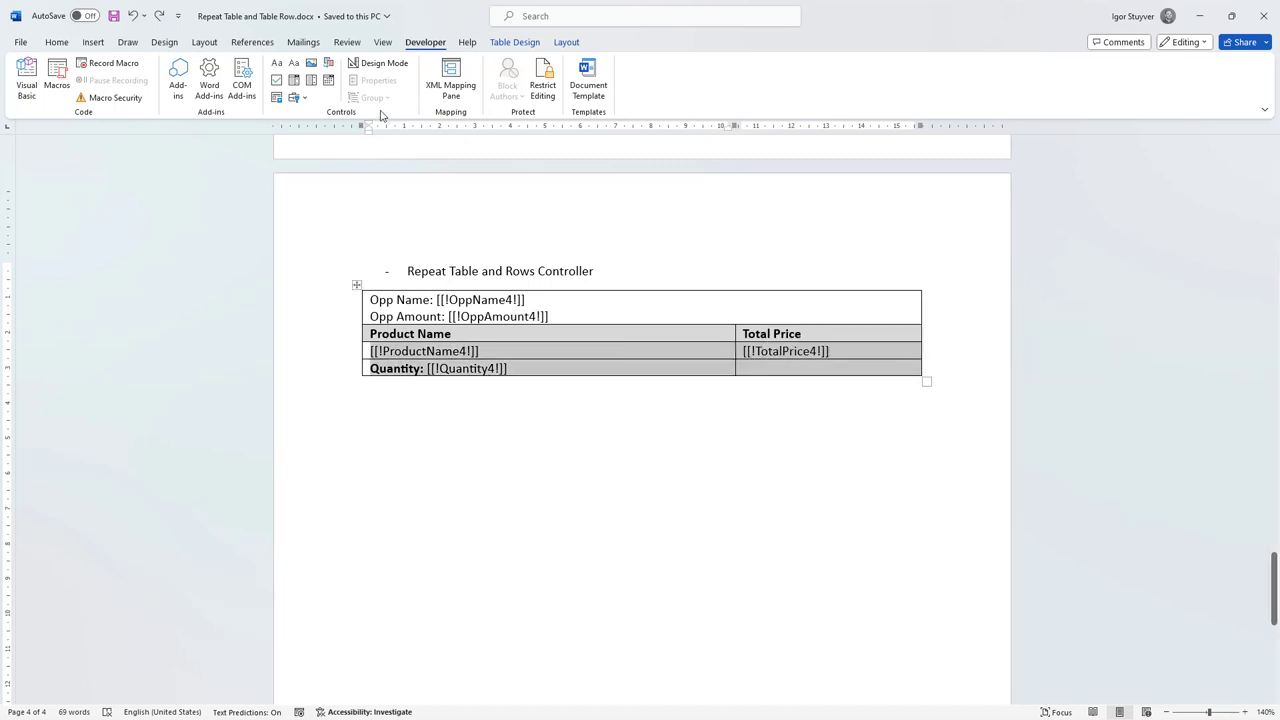
left_click(278, 99)
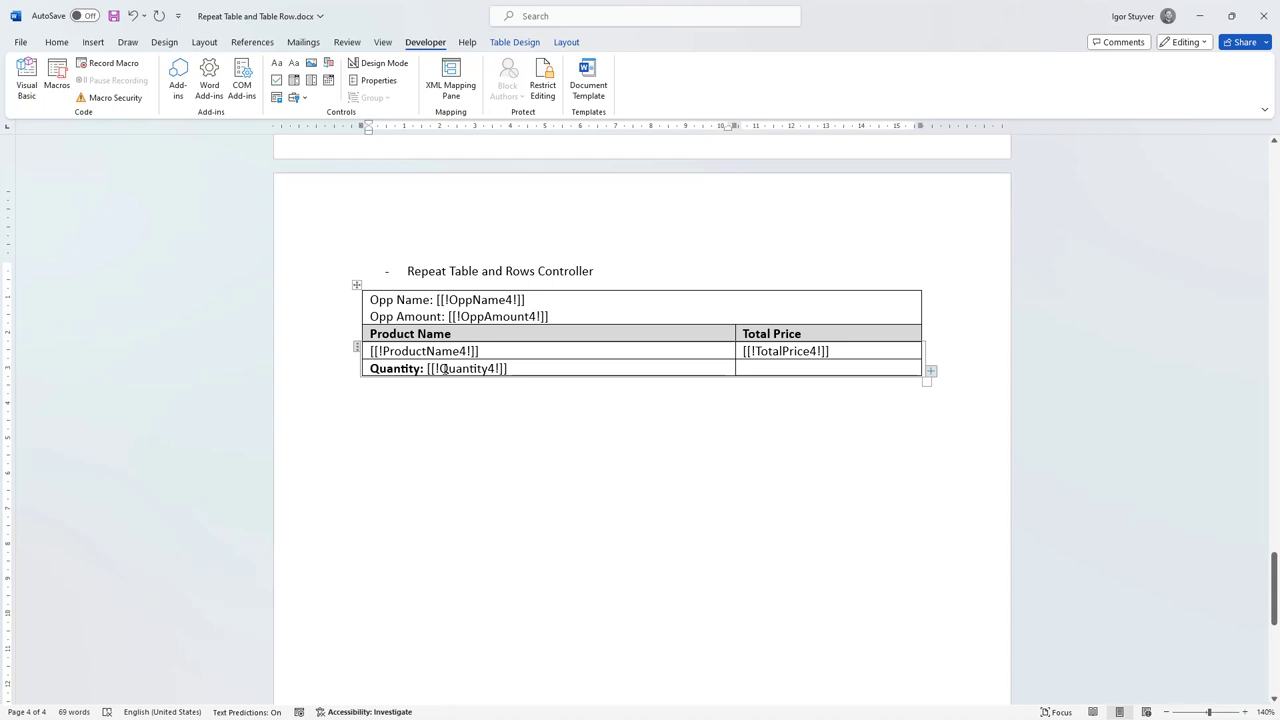
key("ctrl+s")
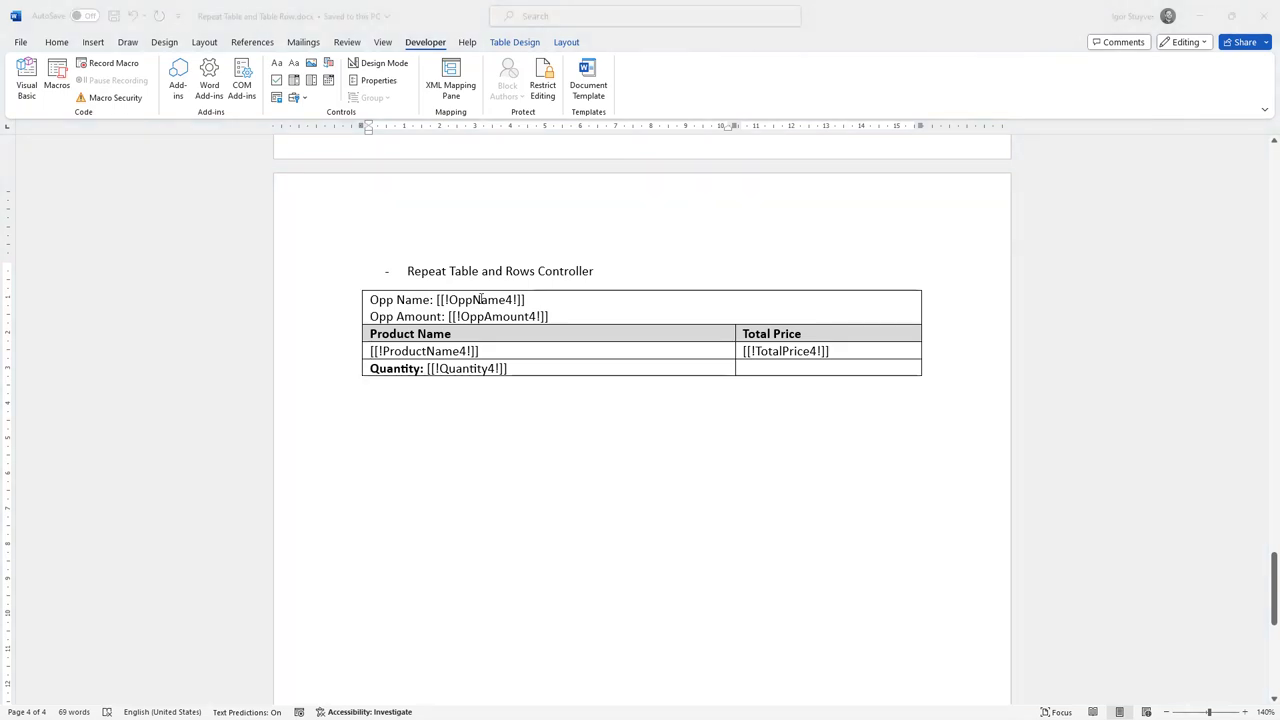
key("alt+Tab")
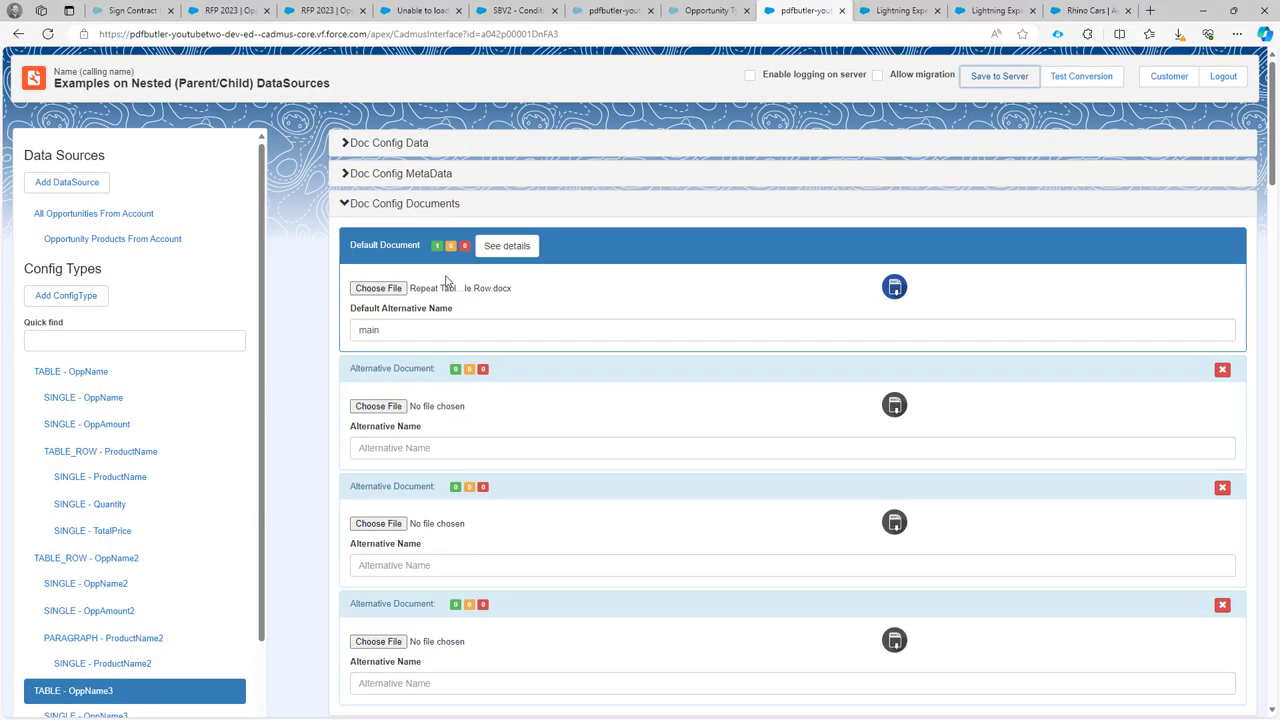
Upload the updated Repeat Table and Table Row.docx as the doc config's default document
left_click(379, 288)
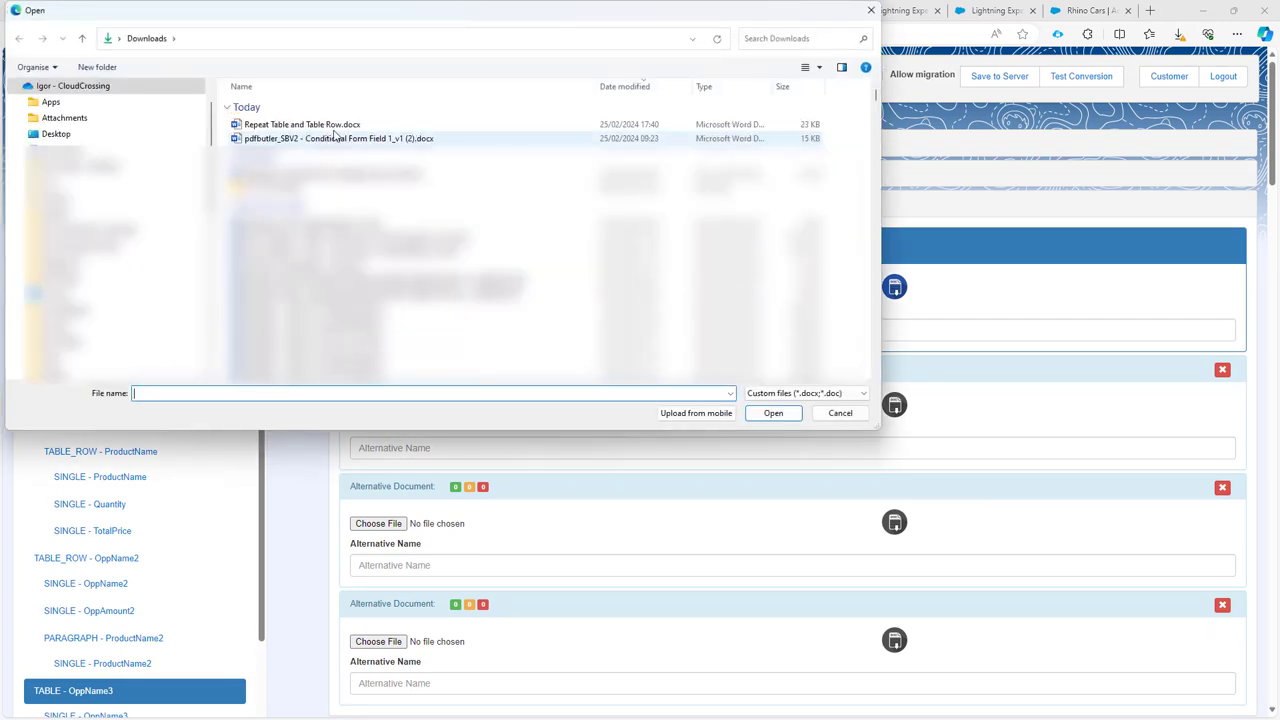
double_click(335, 128)
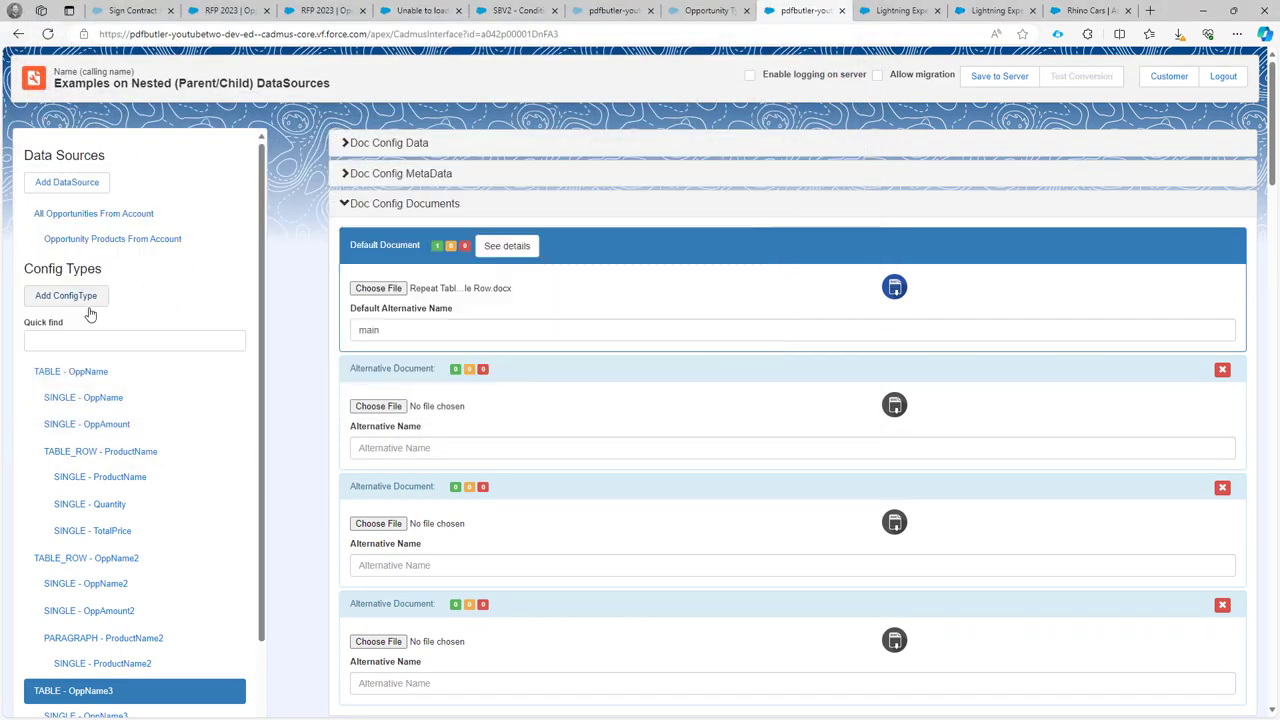
Start a new top-level config type of type TABLE with All Opportunities From Account as its datasource
left_click(76, 296)
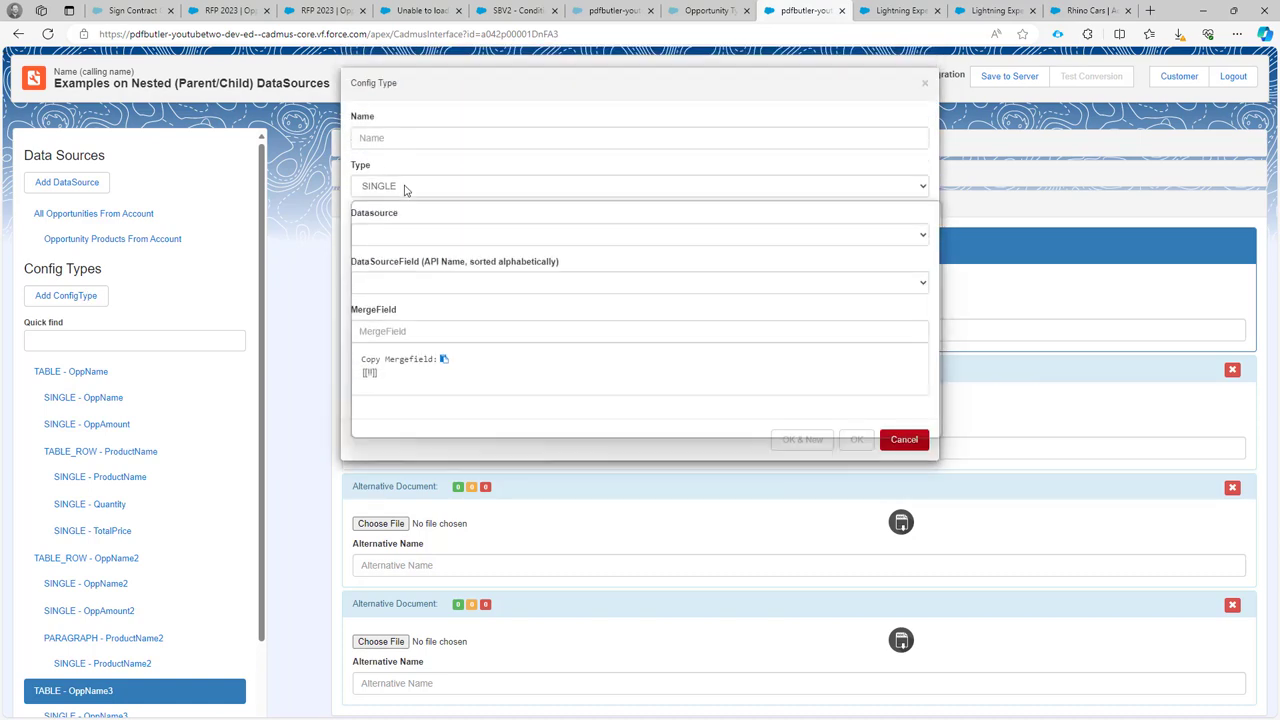
left_click(405, 190)
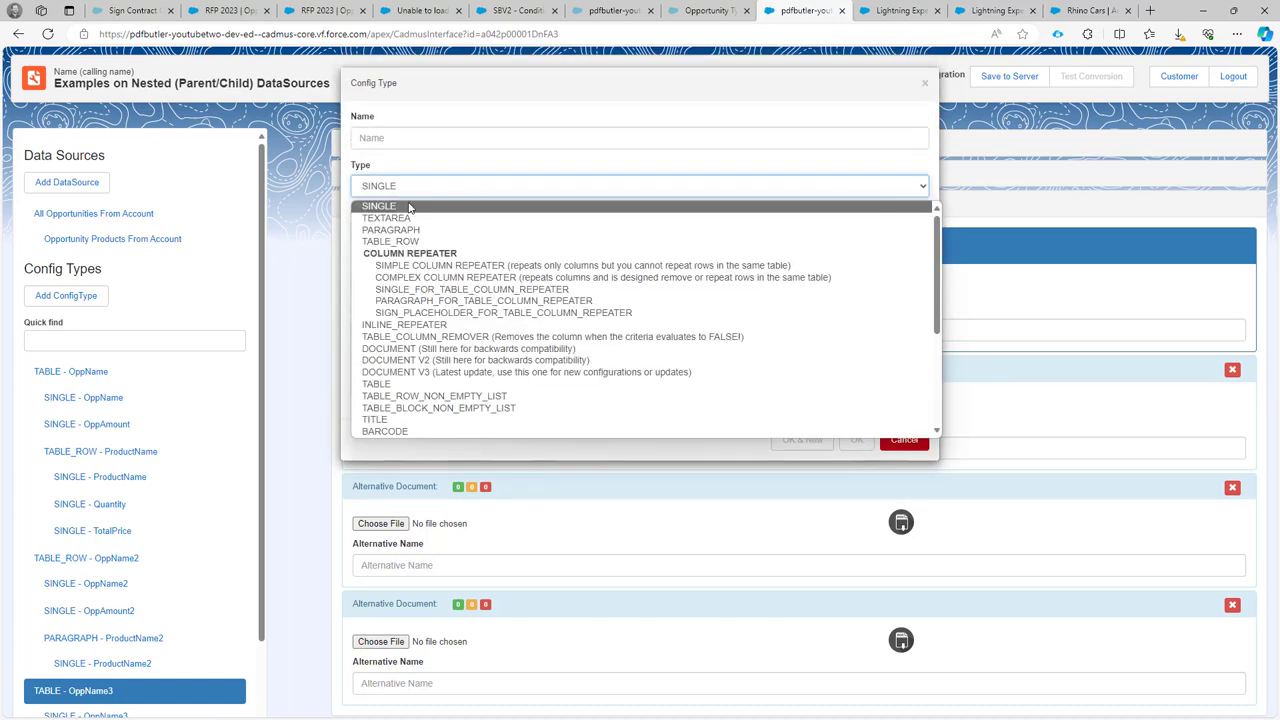
left_click(431, 386)
left_click(398, 240)
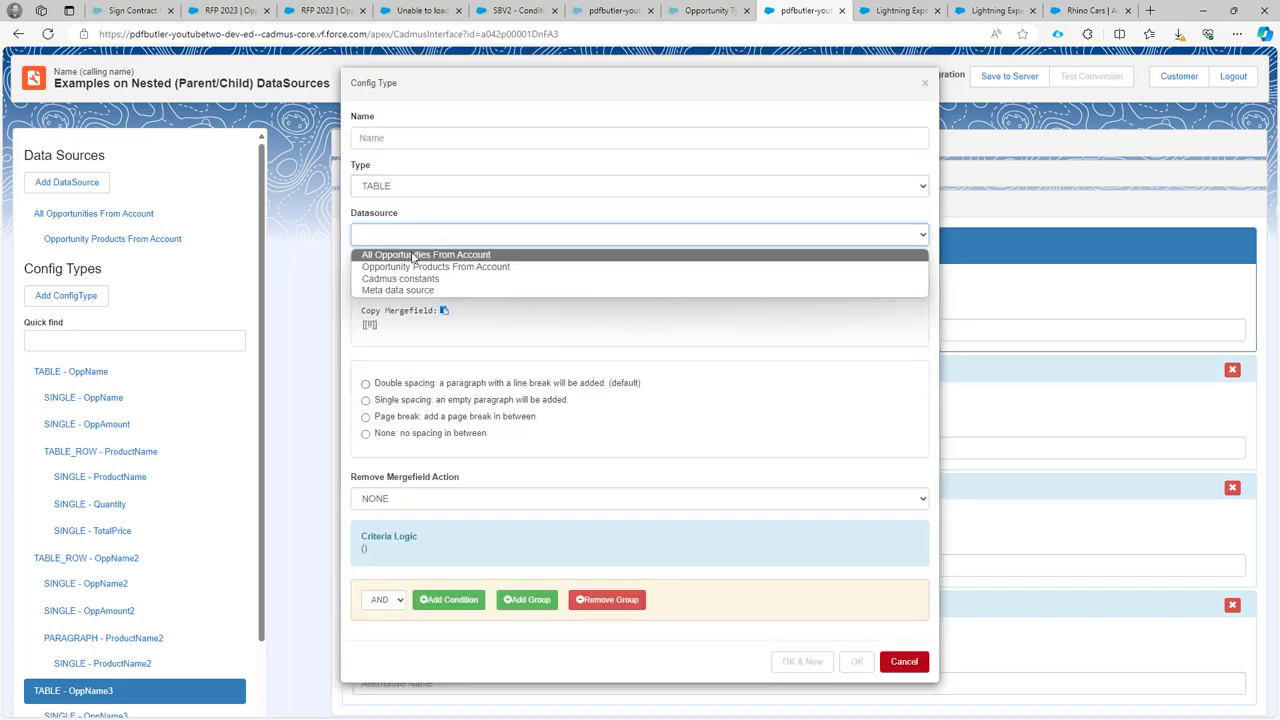
left_click(410, 252)
Check the opportunity merge field in the Word template, assign OppName4 with single spacing to the TABLE config type and accept it
left_click(414, 283)
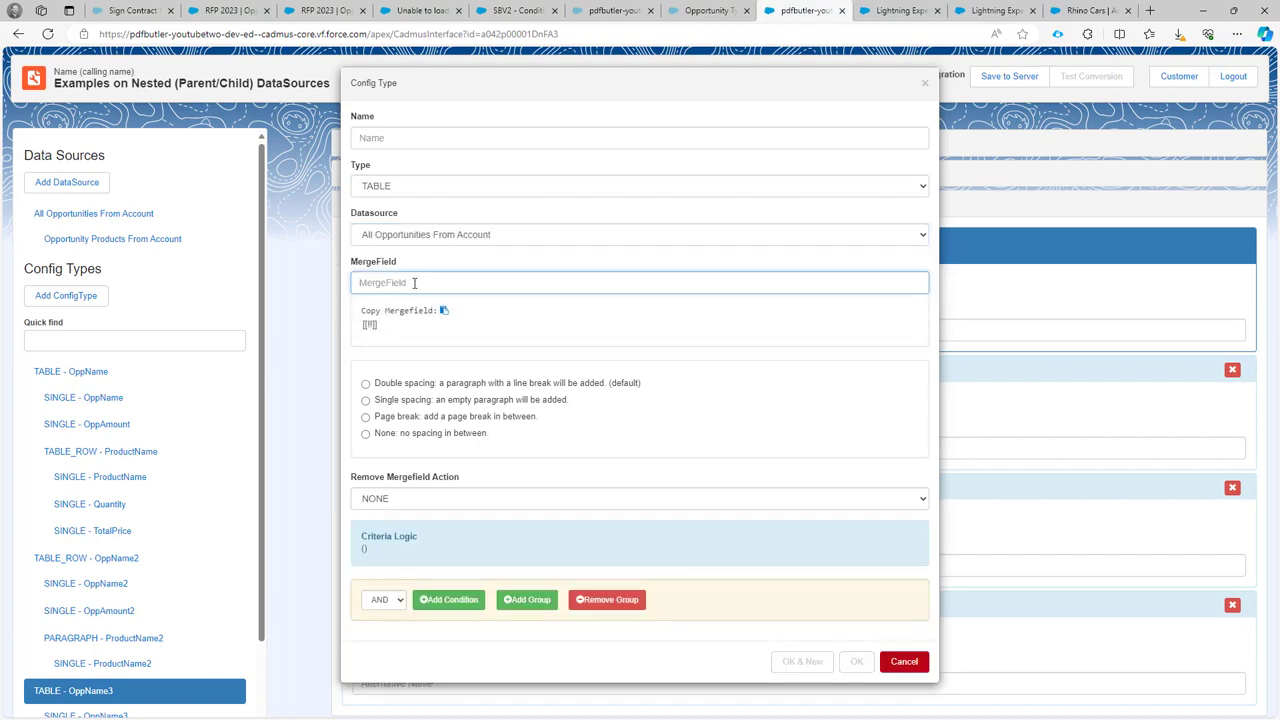
key("alt+Tab")
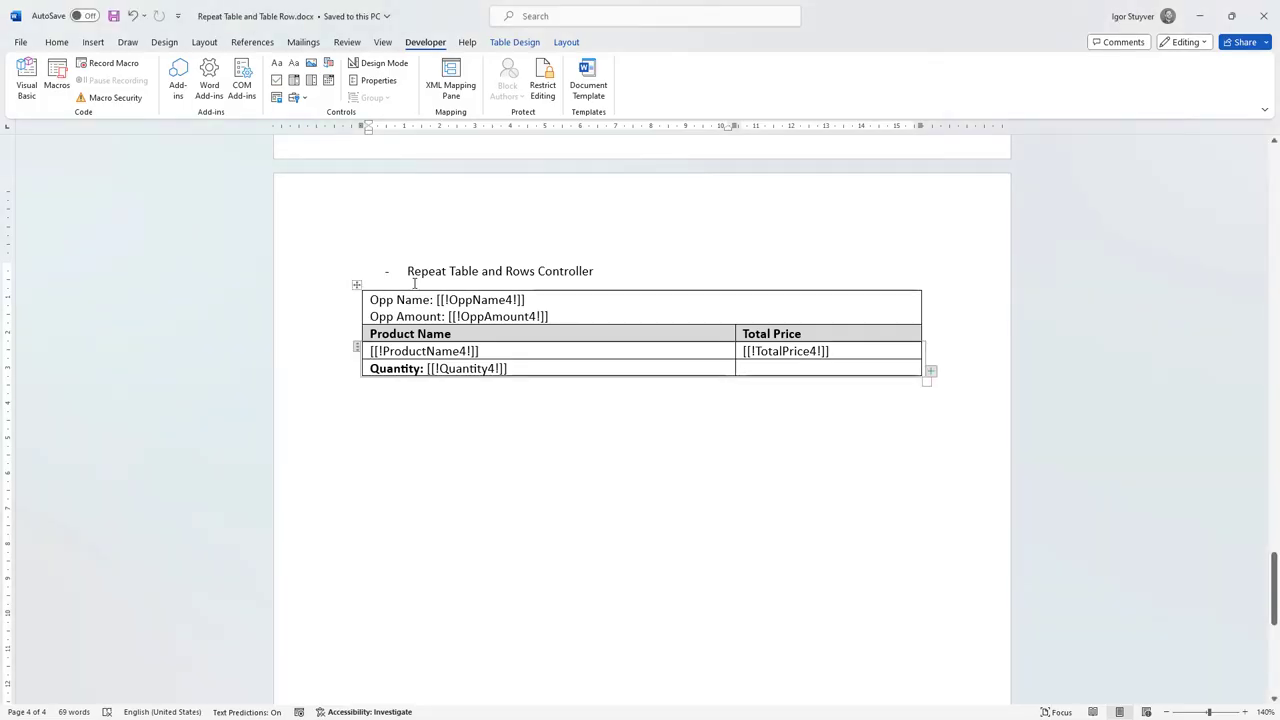
key("alt+Tab")
type("opp")
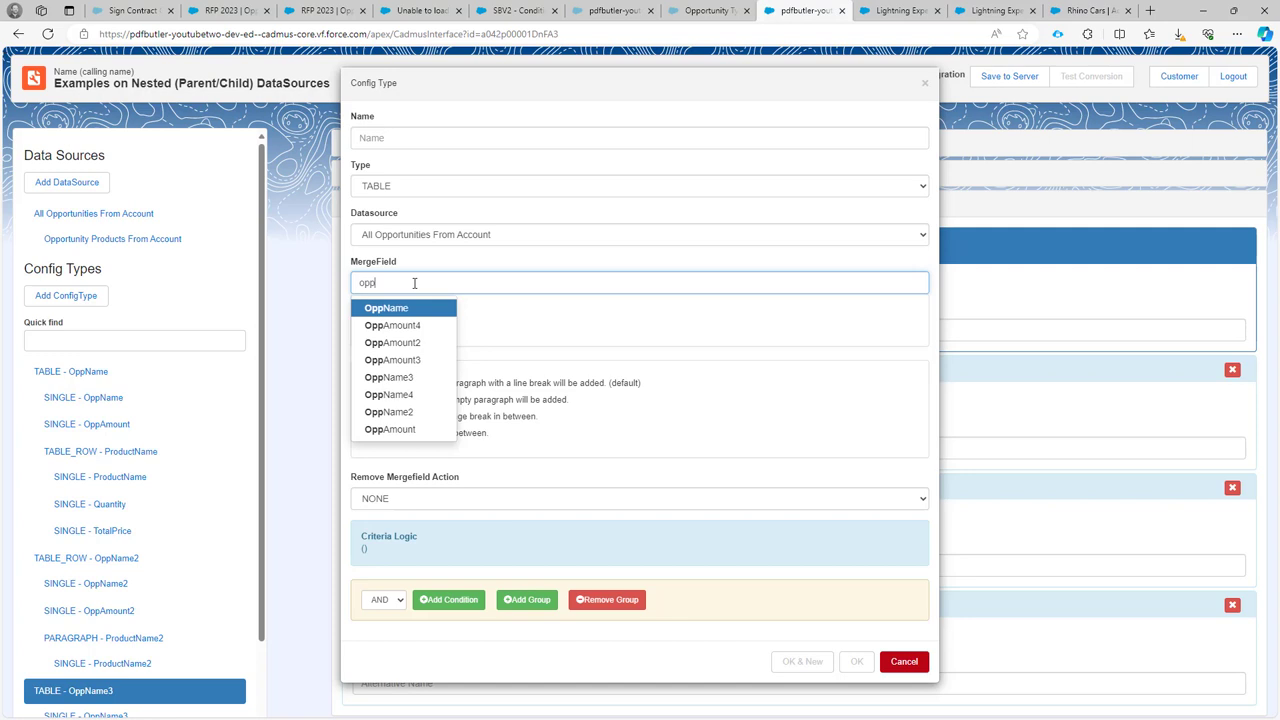
left_click(420, 394)
left_click(399, 400)
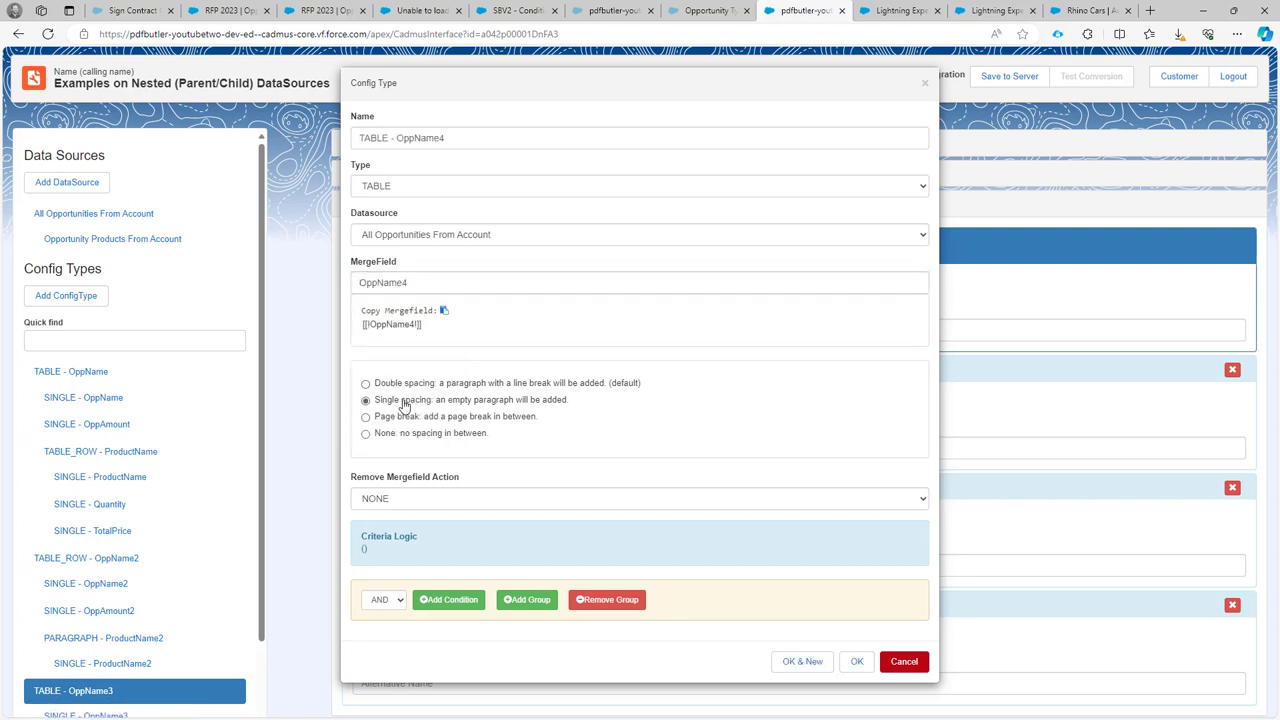
left_click(855, 662)
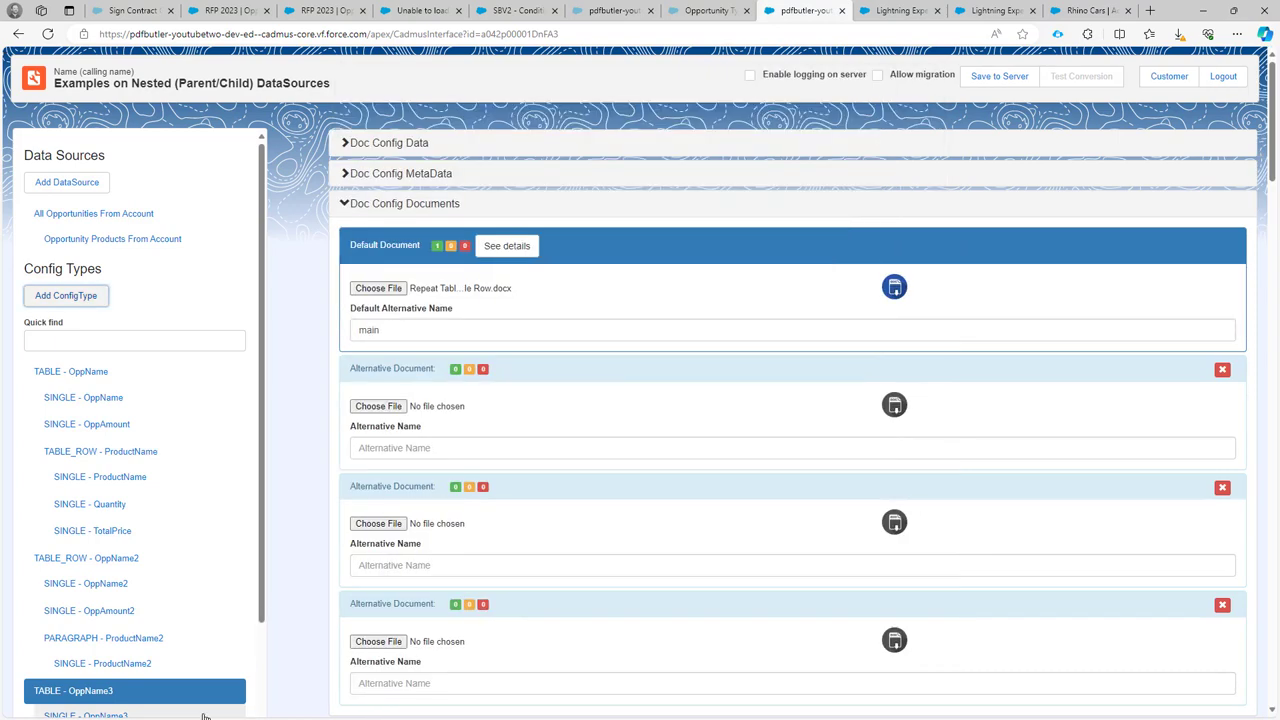
Add a SINGLE child under TABLE - OppName4 mapping Name to the OppName4 merge field, and continue with another new child
scroll(70, 677, "down", 1)
left_click(85, 704)
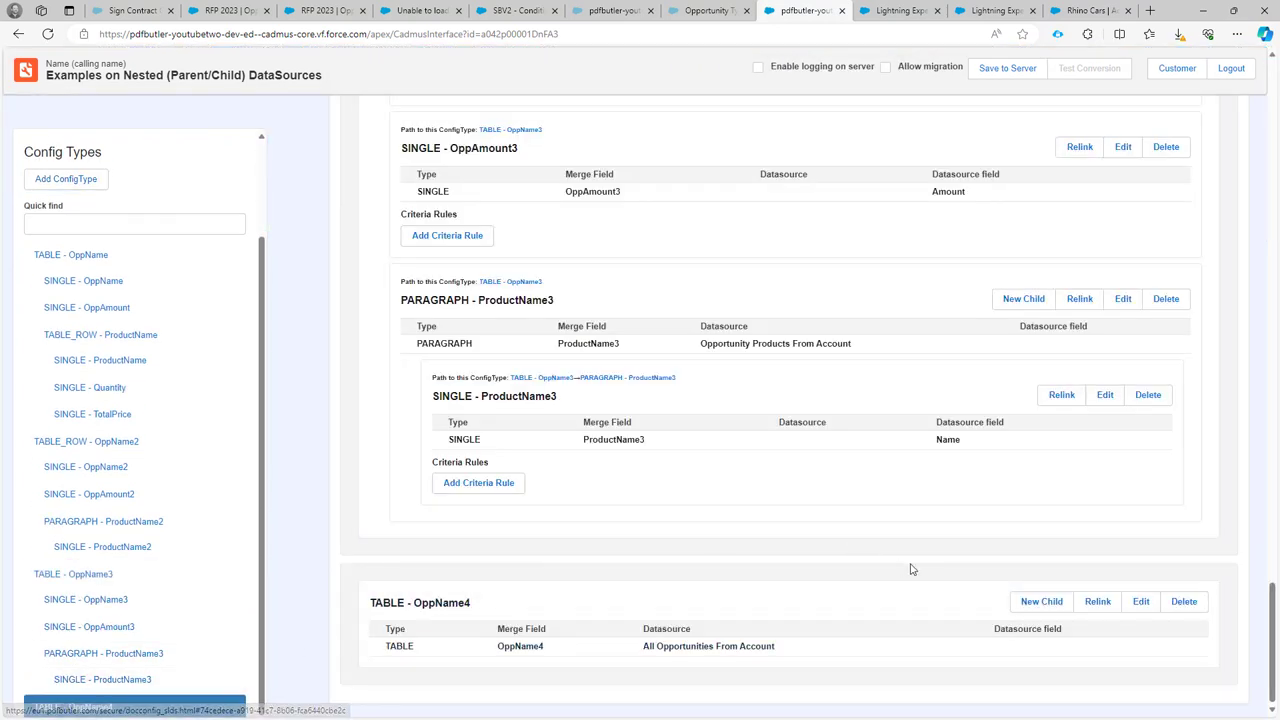
left_click(1043, 604)
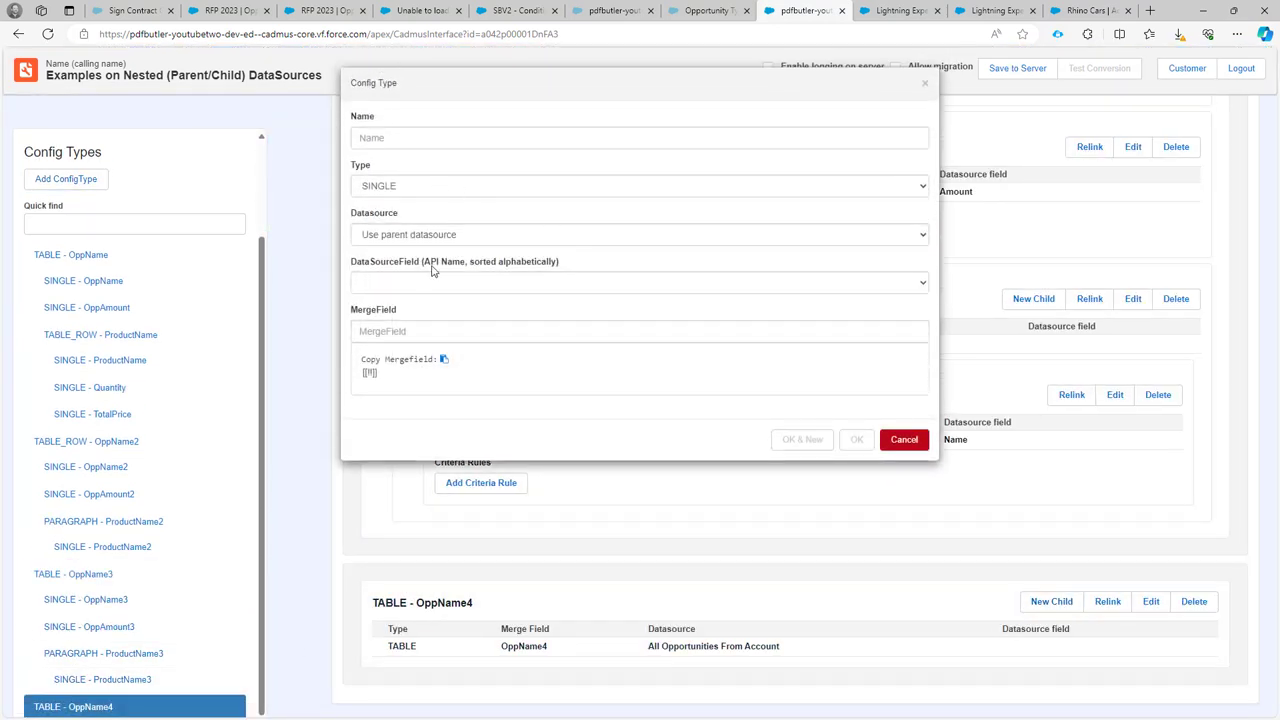
left_click(428, 284)
left_click(423, 349)
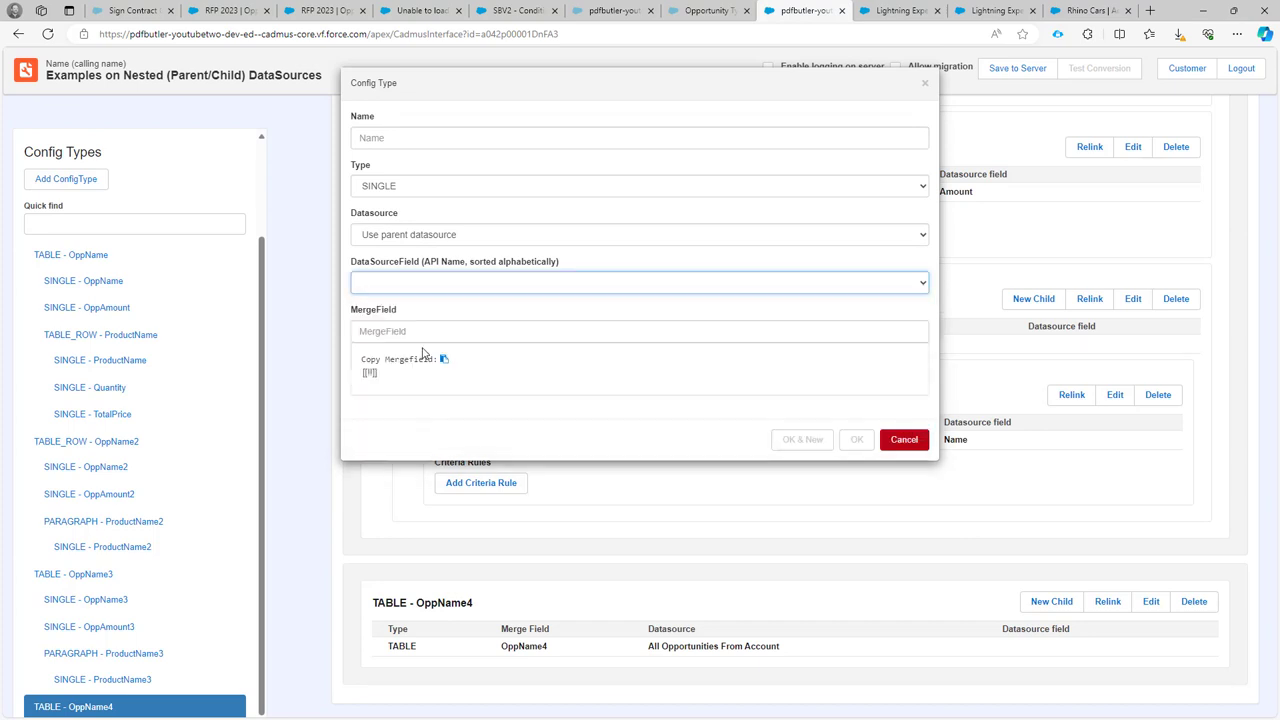
left_click(410, 334)
type("opp")
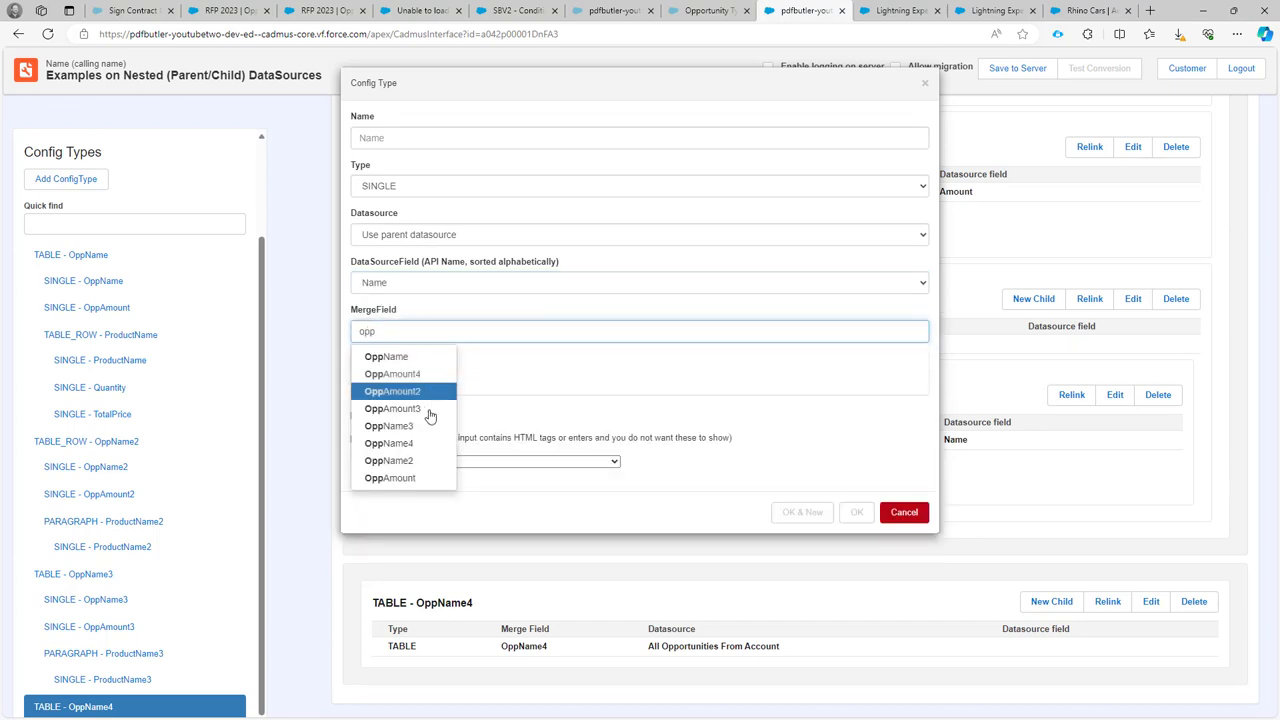
left_click(420, 443)
left_click(800, 512)
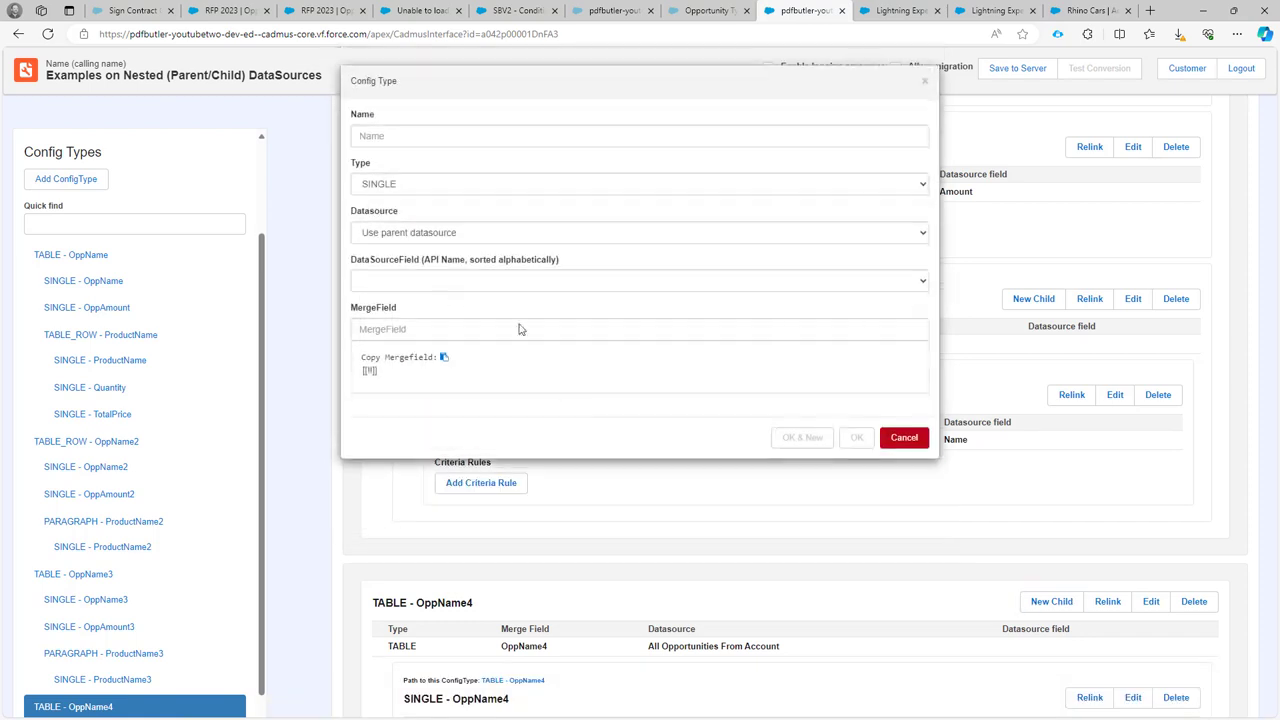
Map the Amount field to the OppAmount4 merge field in the new SINGLE child of TABLE - OppName4 and accept it
left_click(393, 287)
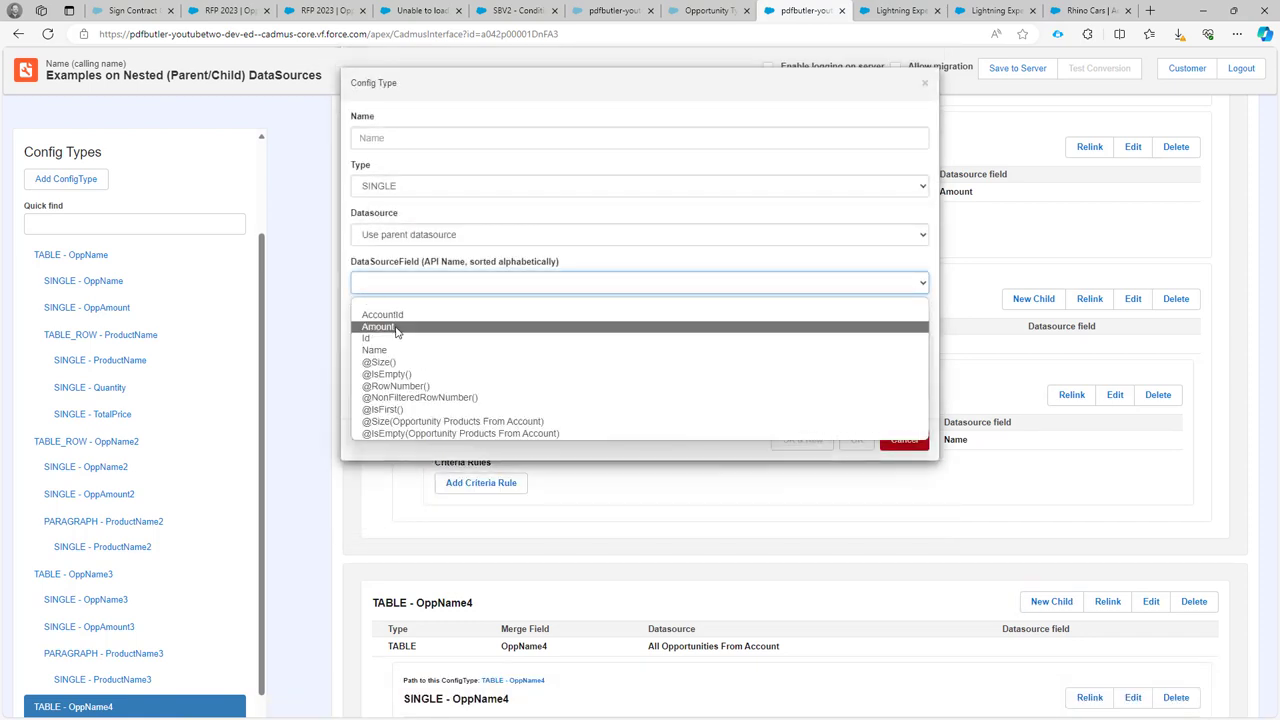
left_click(395, 327)
left_click(418, 420)
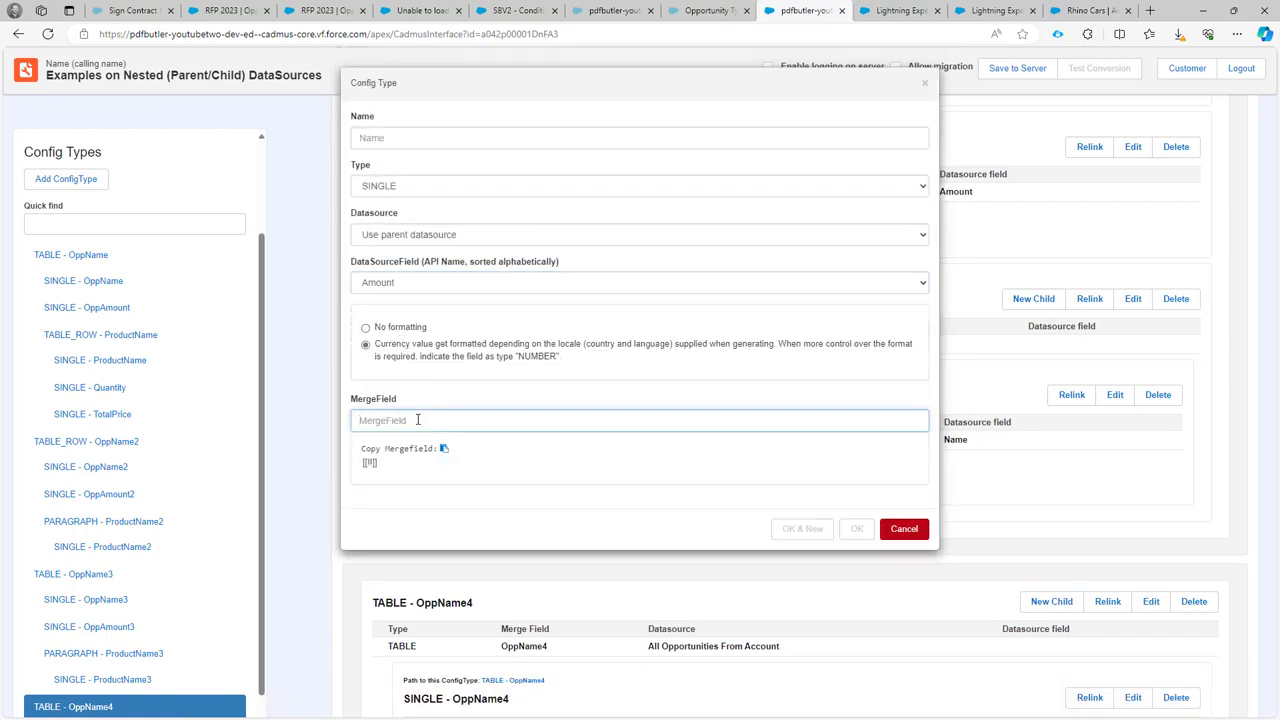
type("am")
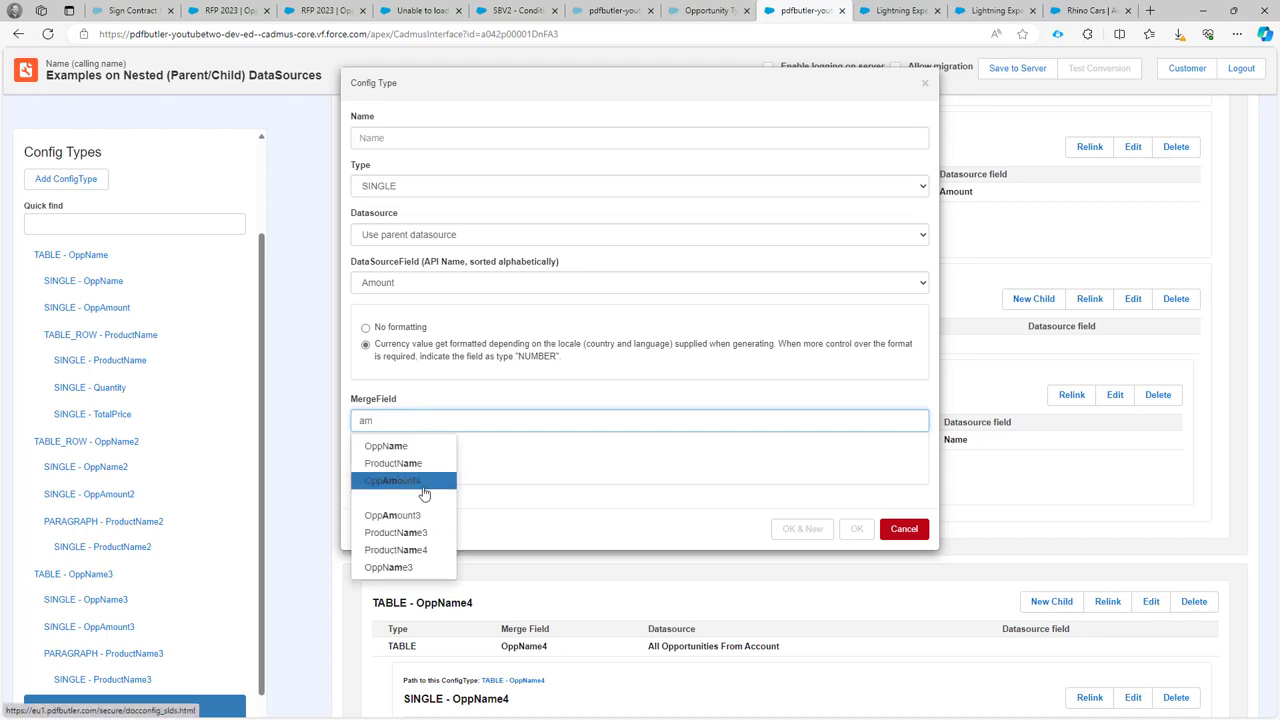
left_click(423, 484)
left_click(857, 529)
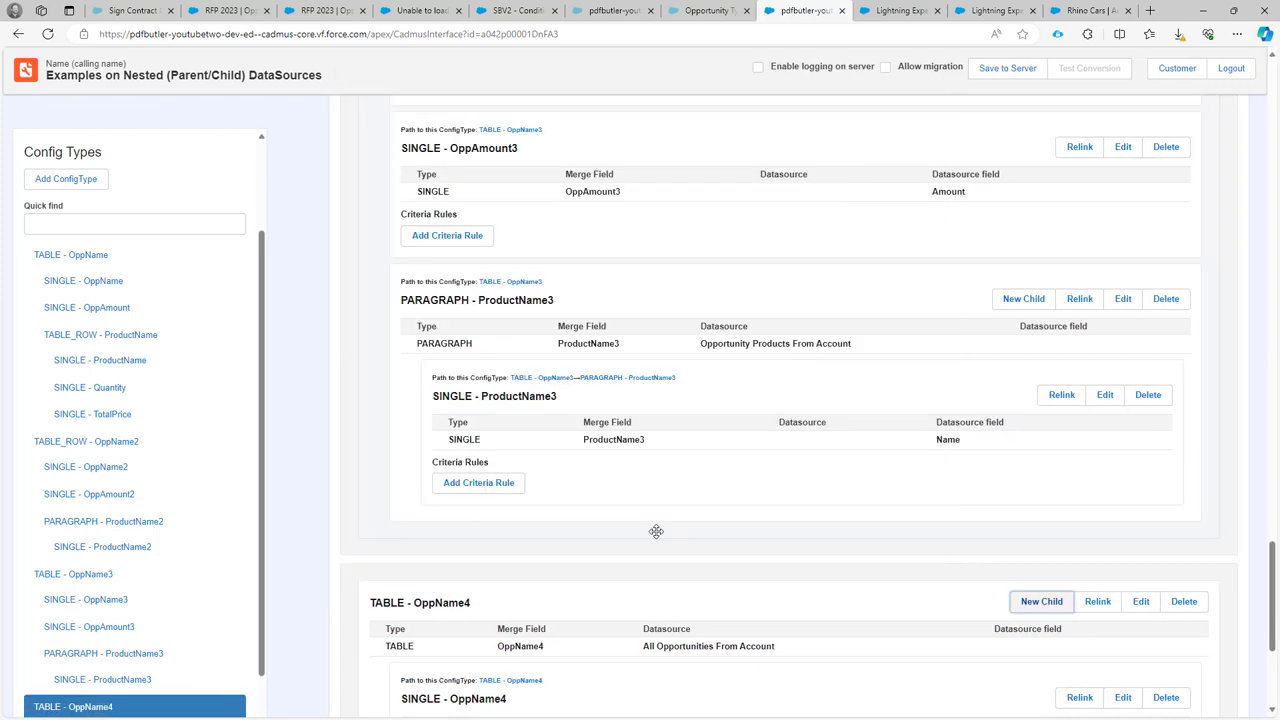
Start a ROWS_CONTROLLER child under TABLE - OppName4 with Opportunity Products From Account as its datasource
scroll(656, 531, "down", 3)
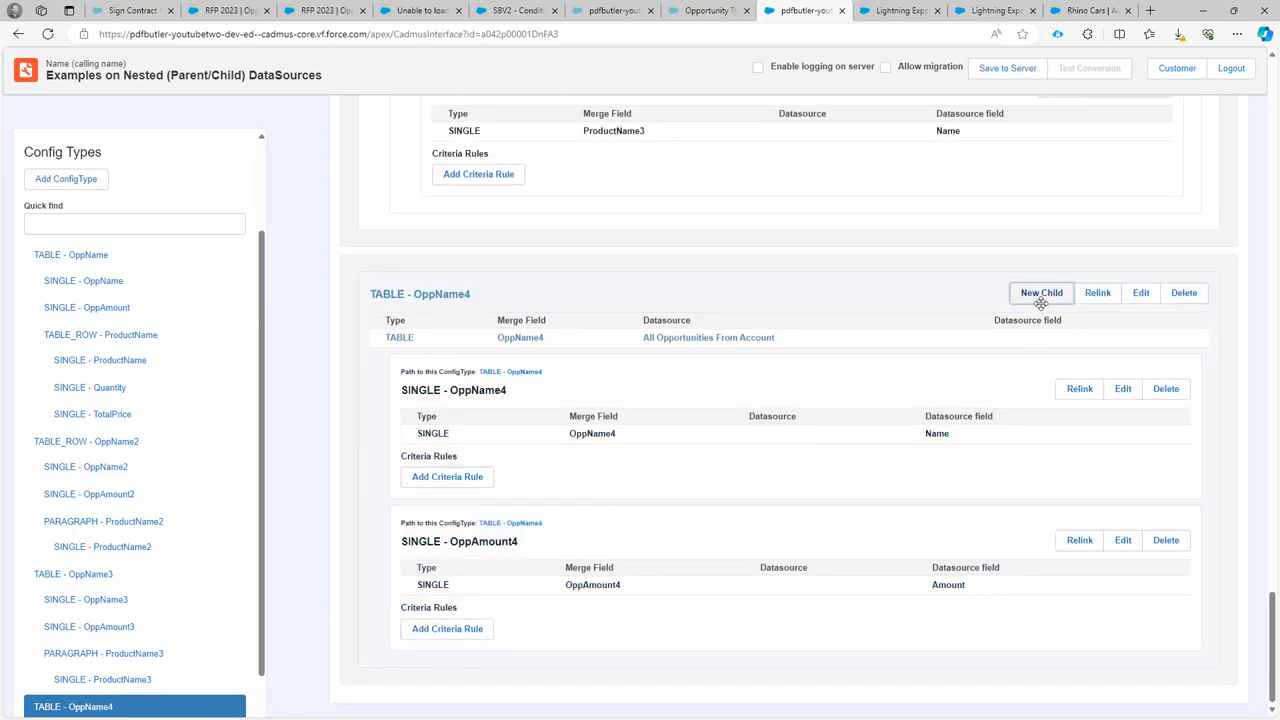
left_click(1041, 294)
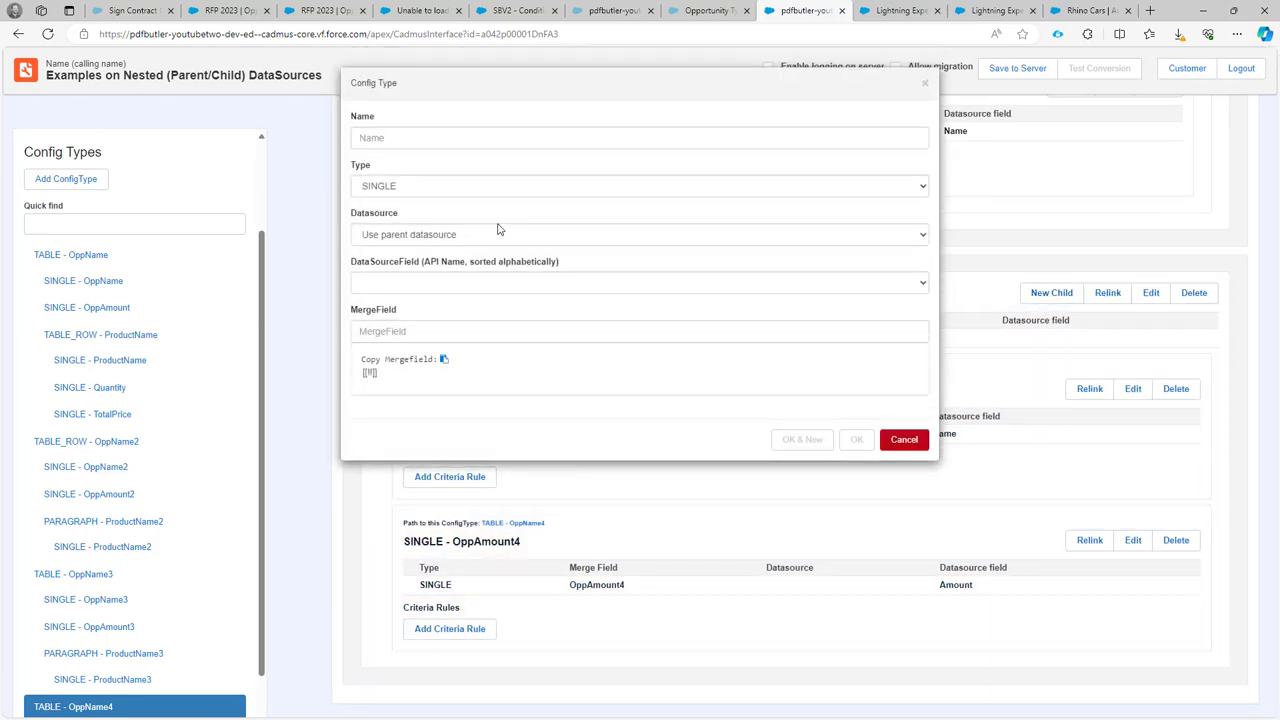
left_click(438, 193)
scroll(512, 357, "down", 6)
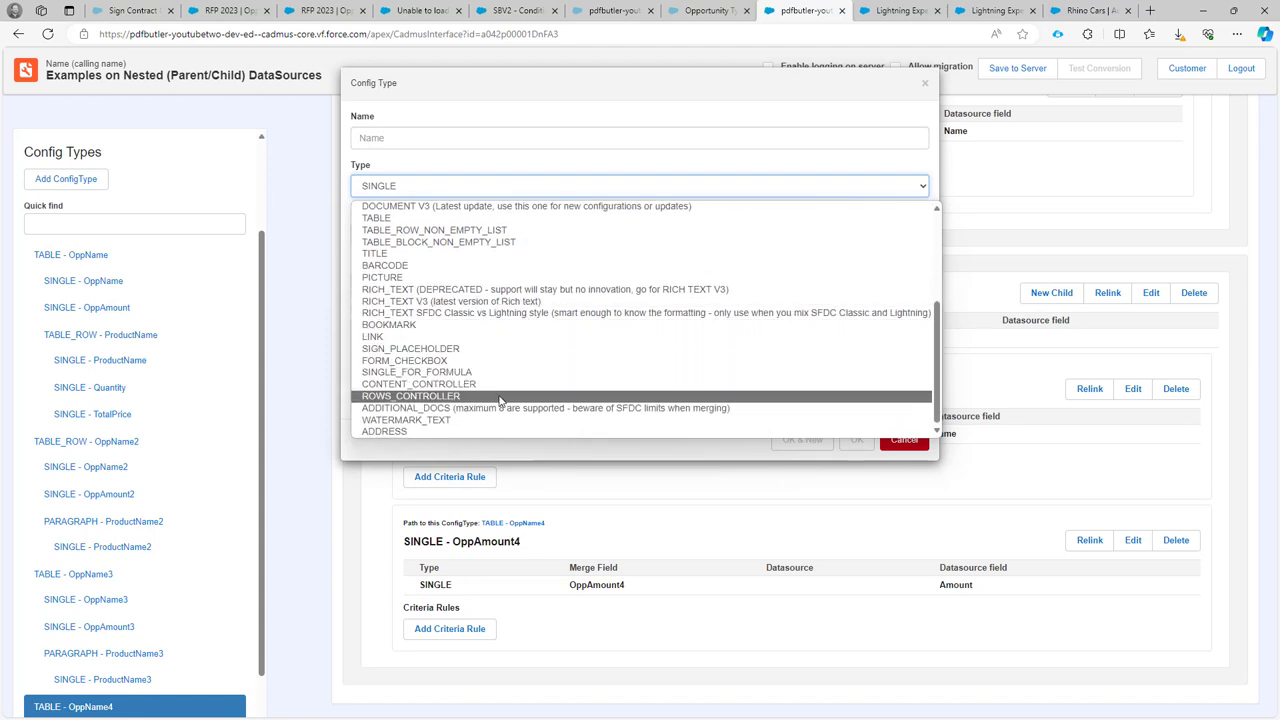
left_click(500, 396)
left_click(432, 239)
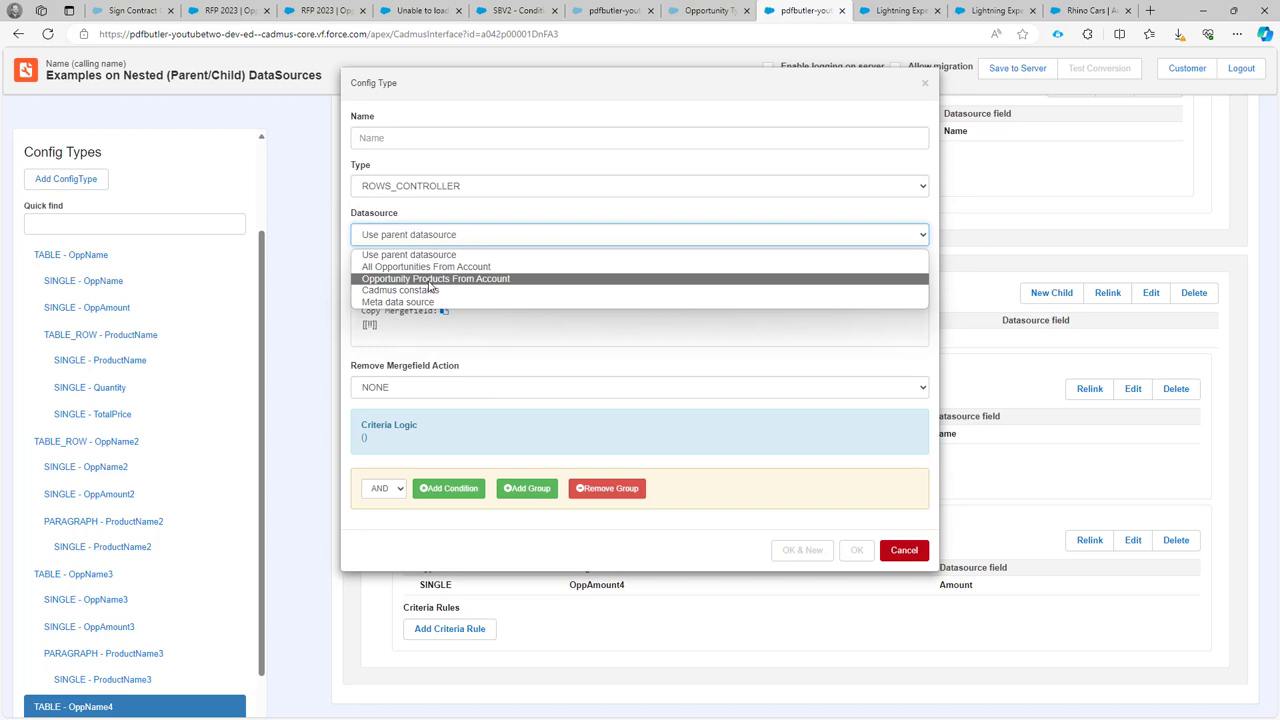
left_click(427, 284)
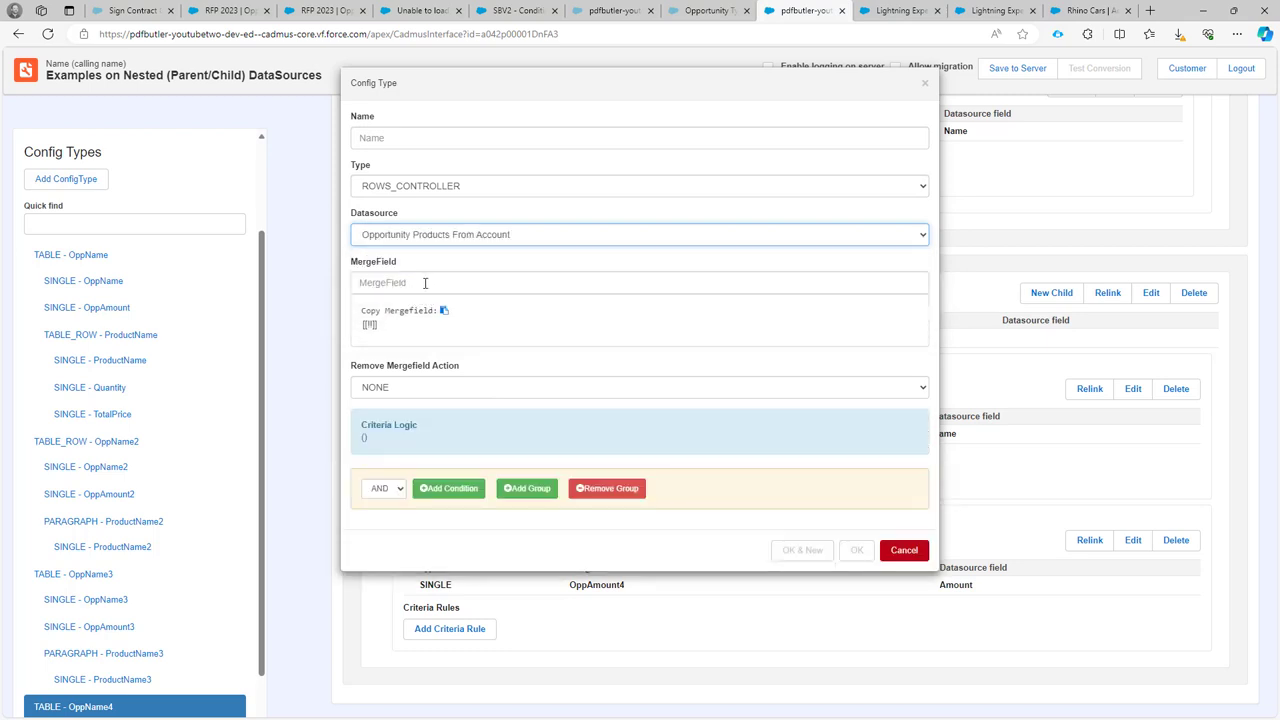
Check the product merge field in the Word template, assign ProductName4 to the ROWS_CONTROLLER config type and accept it
left_click(425, 283)
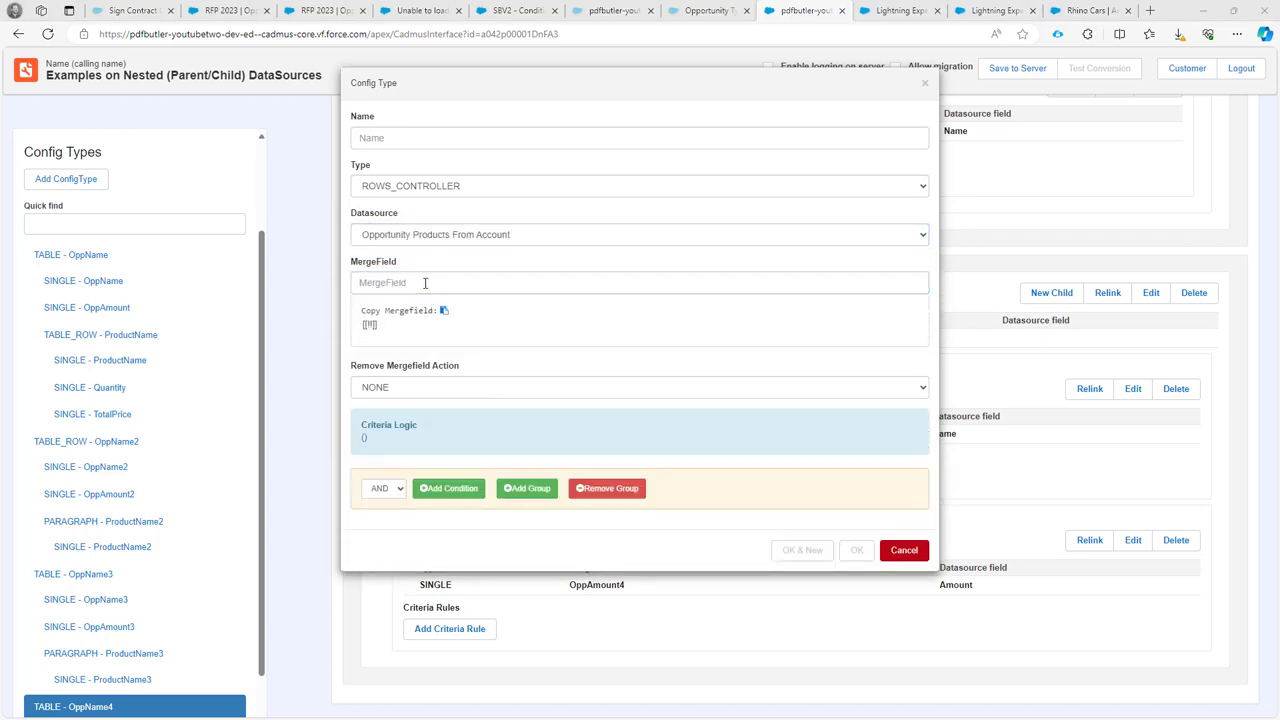
key("alt+Tab")
key("alt+Tab")
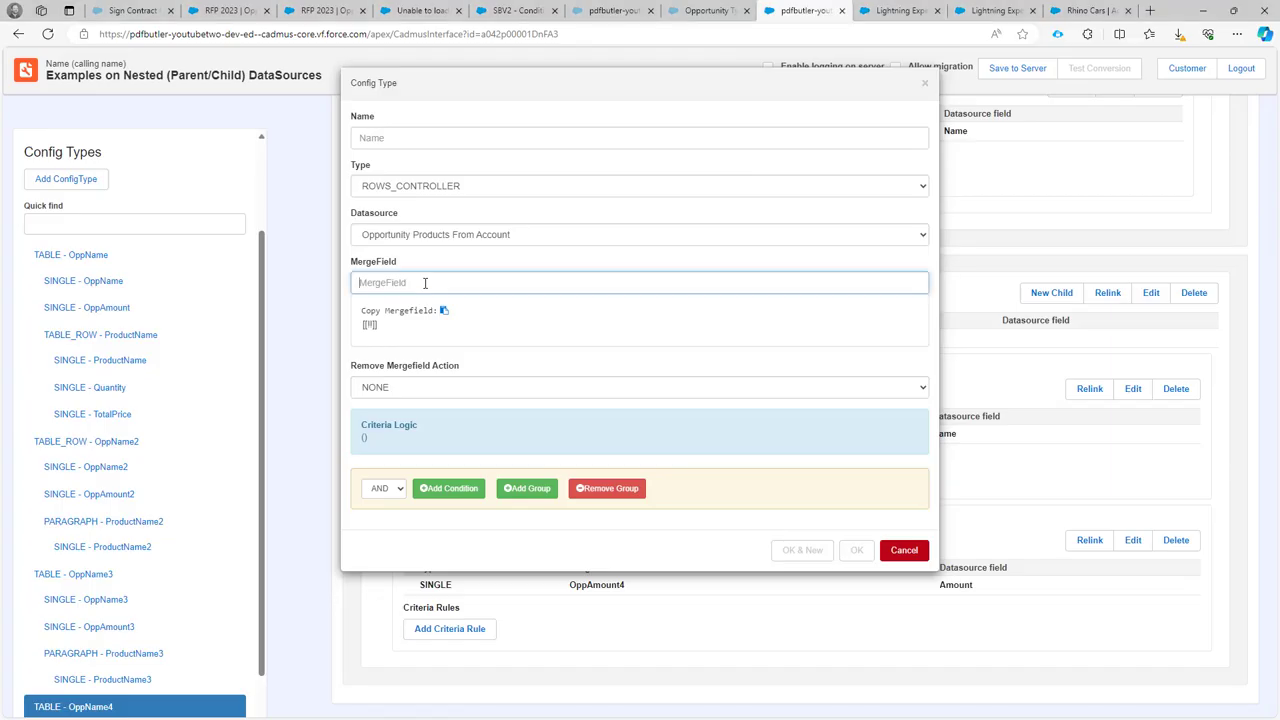
type("t")
key("BackSpace")
type("prod")
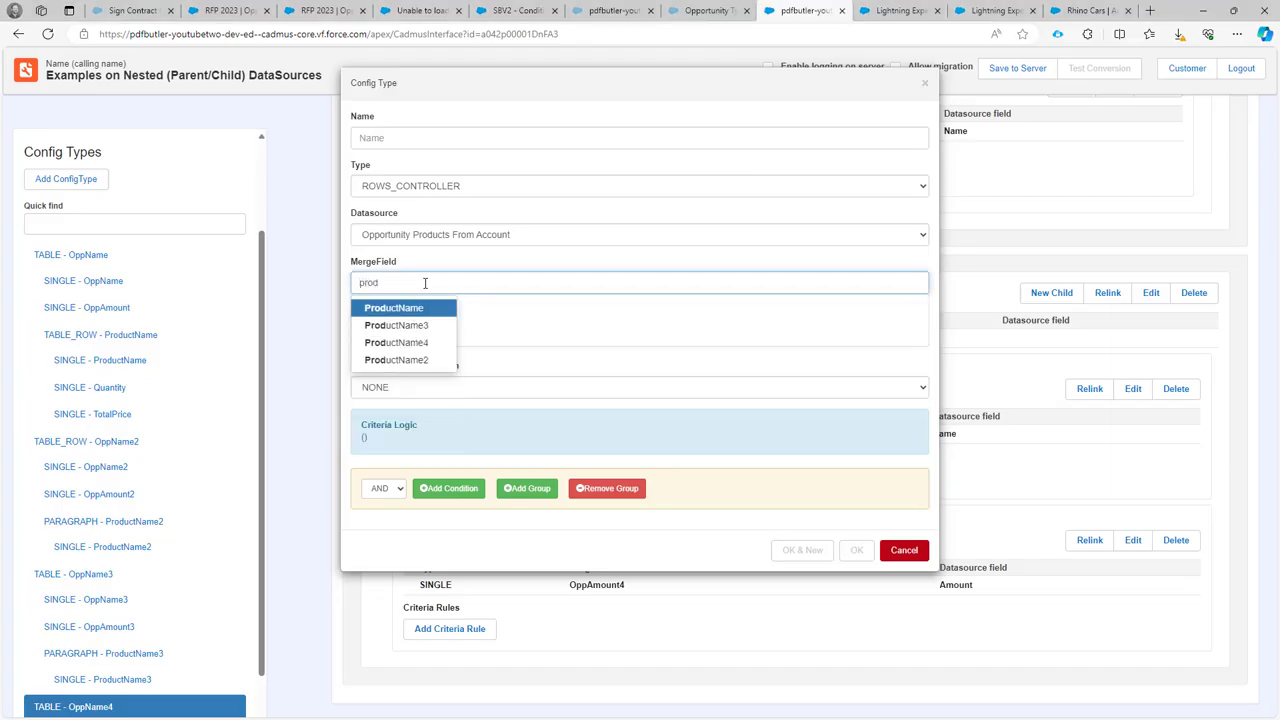
key("Up")
key("Up")
key("Return")
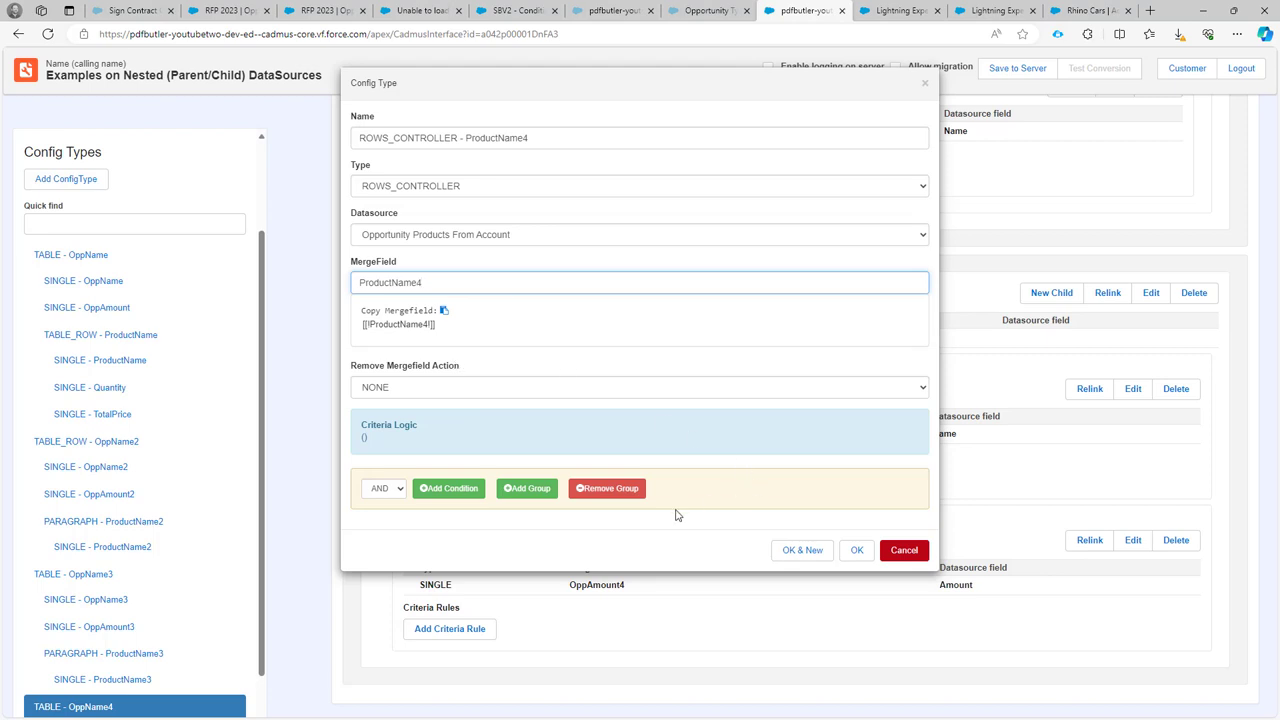
left_click(856, 552)
Add a SINGLE child under ROWS_CONTROLLER - ProductName4 mapping Name to the ProductName4 merge field, and continue with another new child
scroll(741, 536, "down", 1)
scroll(741, 536, "down", 1)
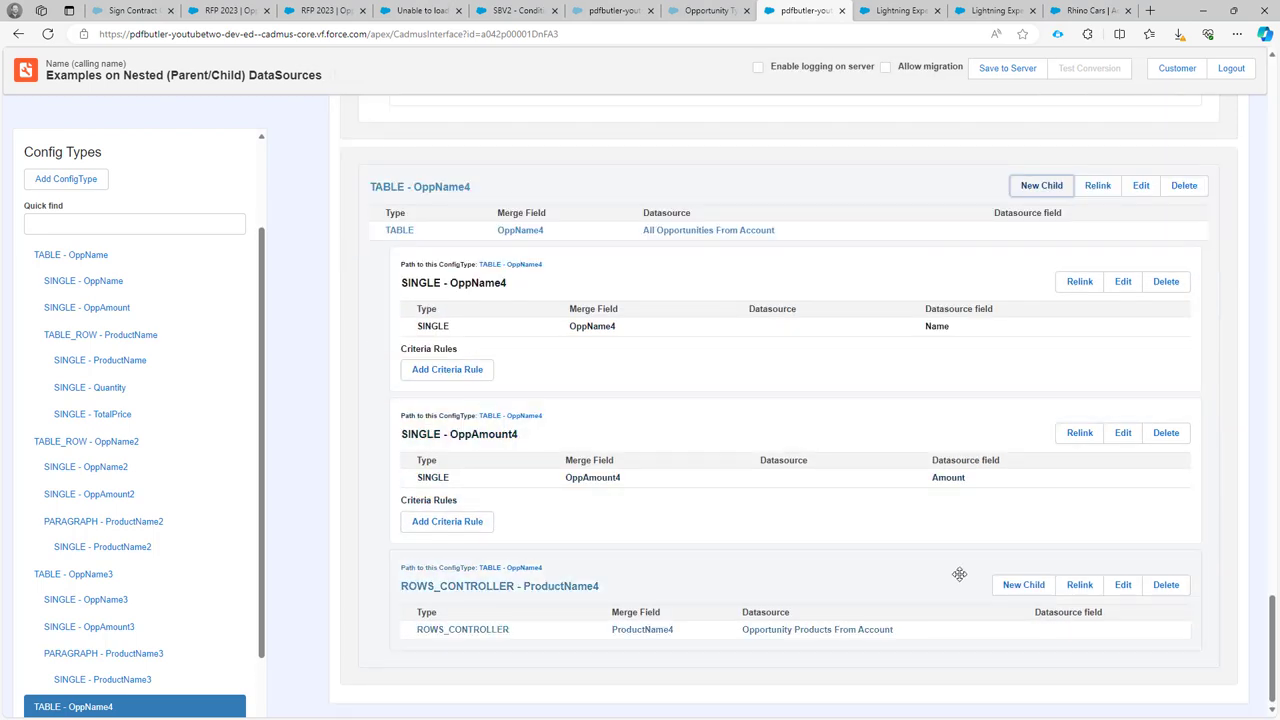
left_click(1023, 586)
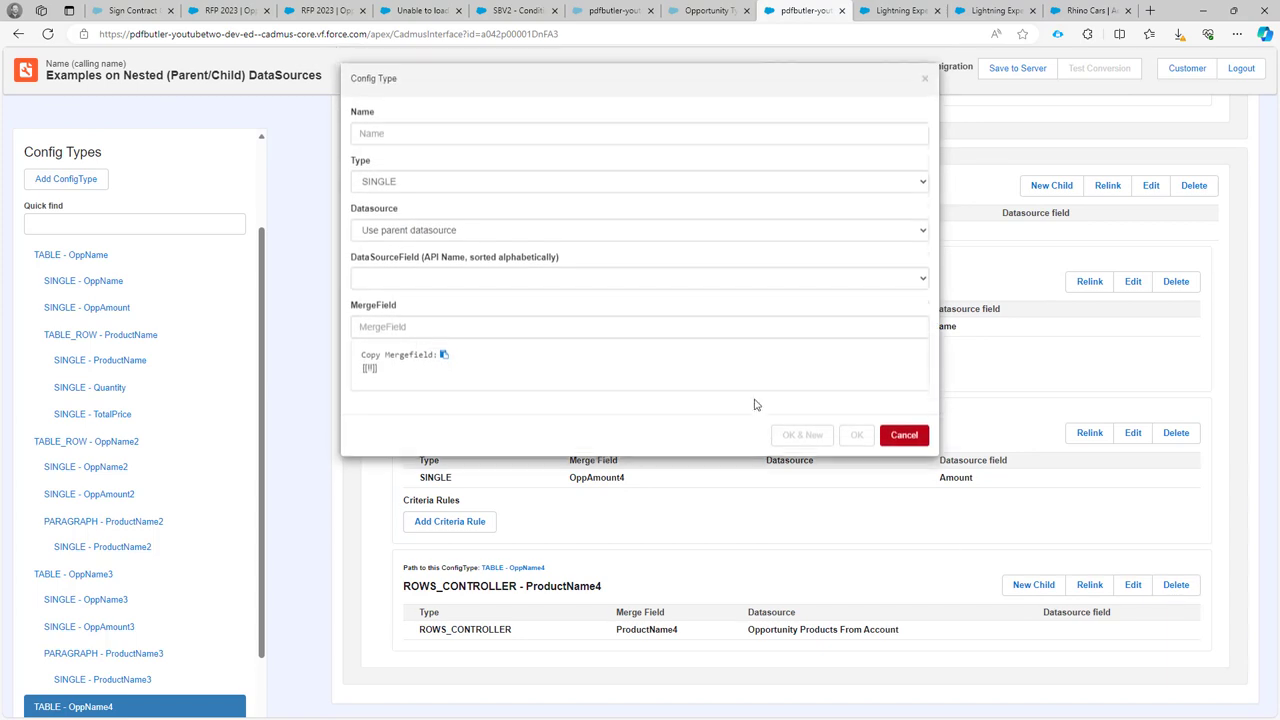
left_click(426, 289)
left_click(428, 314)
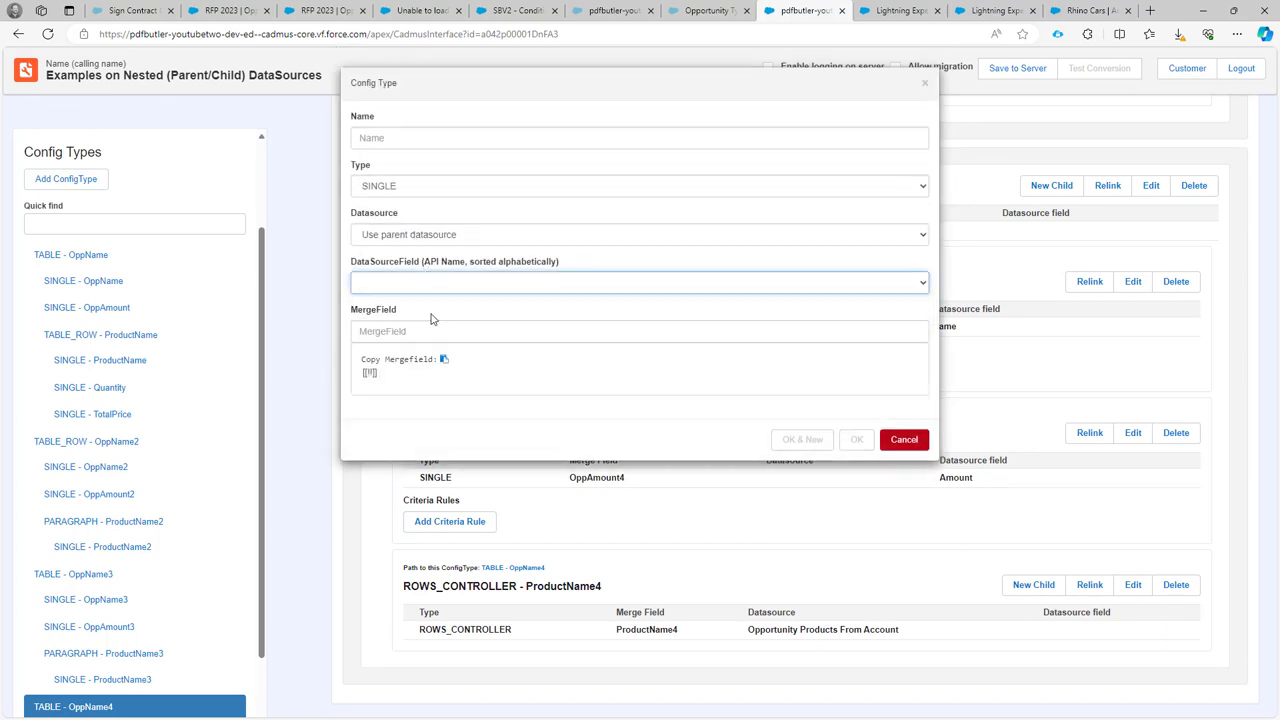
left_click(424, 325)
type("prod")
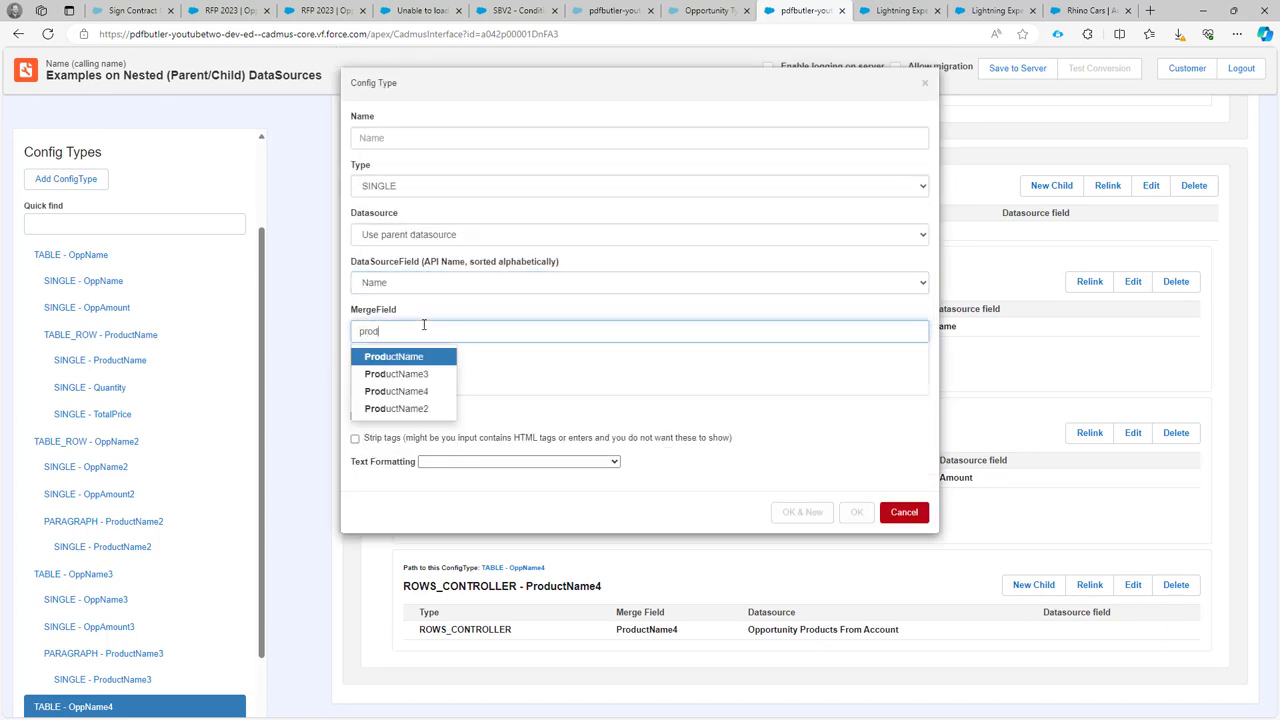
key("Up")
key("Up")
key("Return")
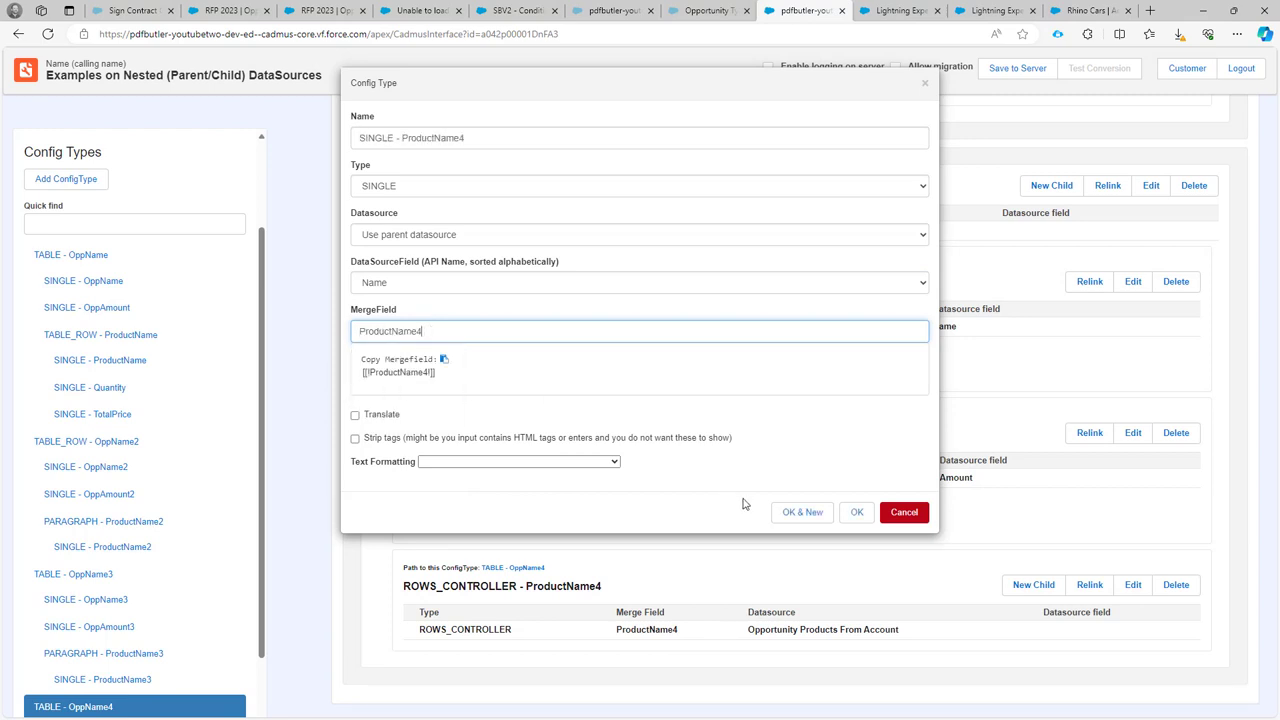
left_click(805, 512)
Choose Quantity as the new SINGLE child's datasource field and apply the custom number format ###,##0
left_click(368, 283)
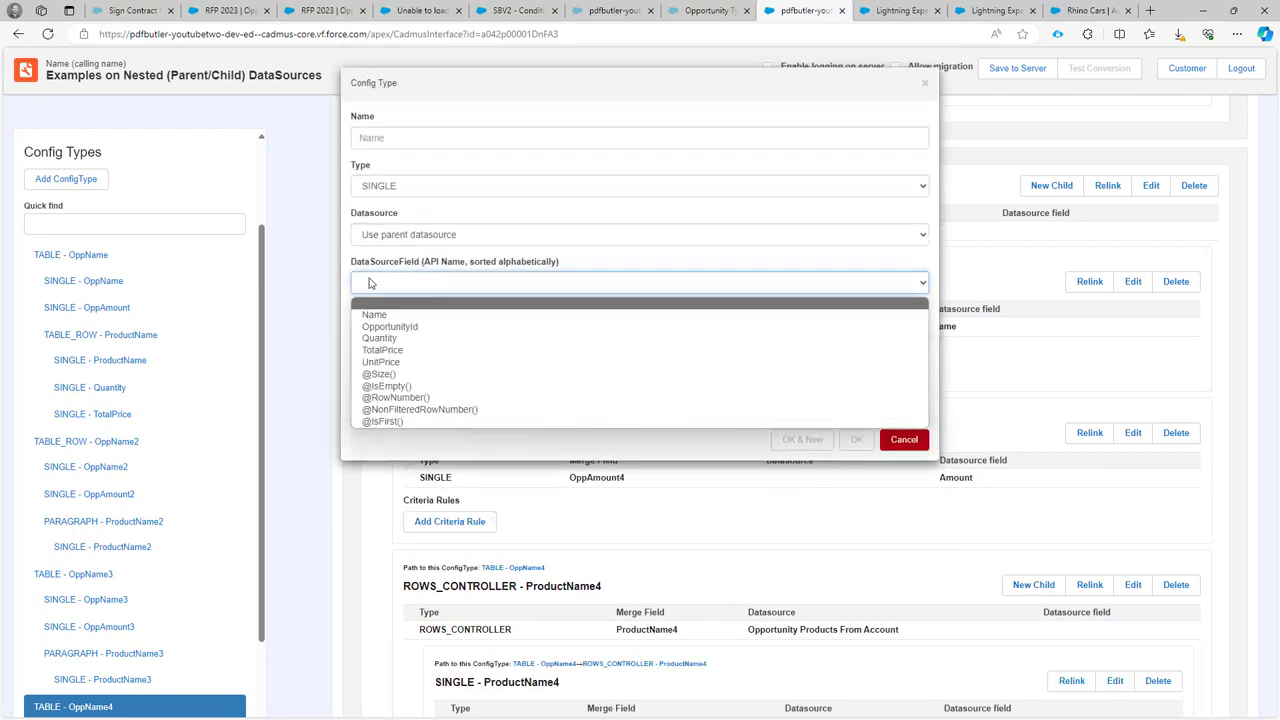
left_click(394, 343)
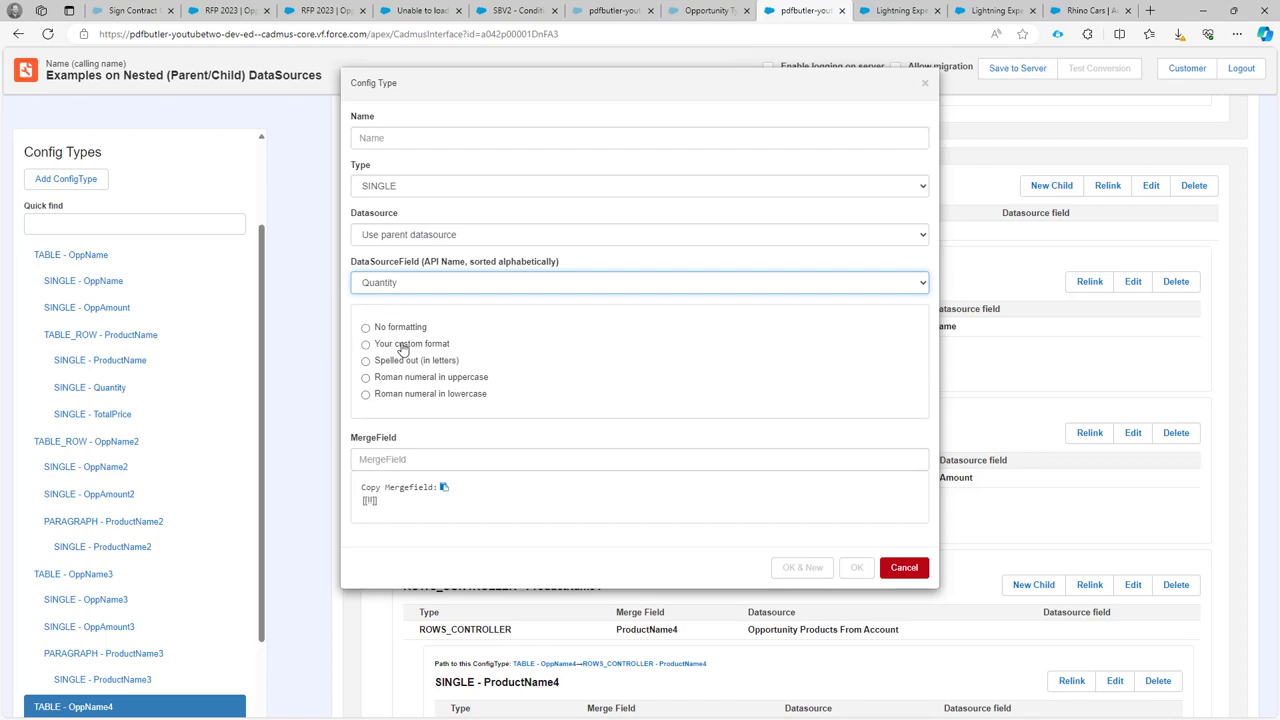
left_click(403, 344)
left_click(420, 362)
left_click(426, 407)
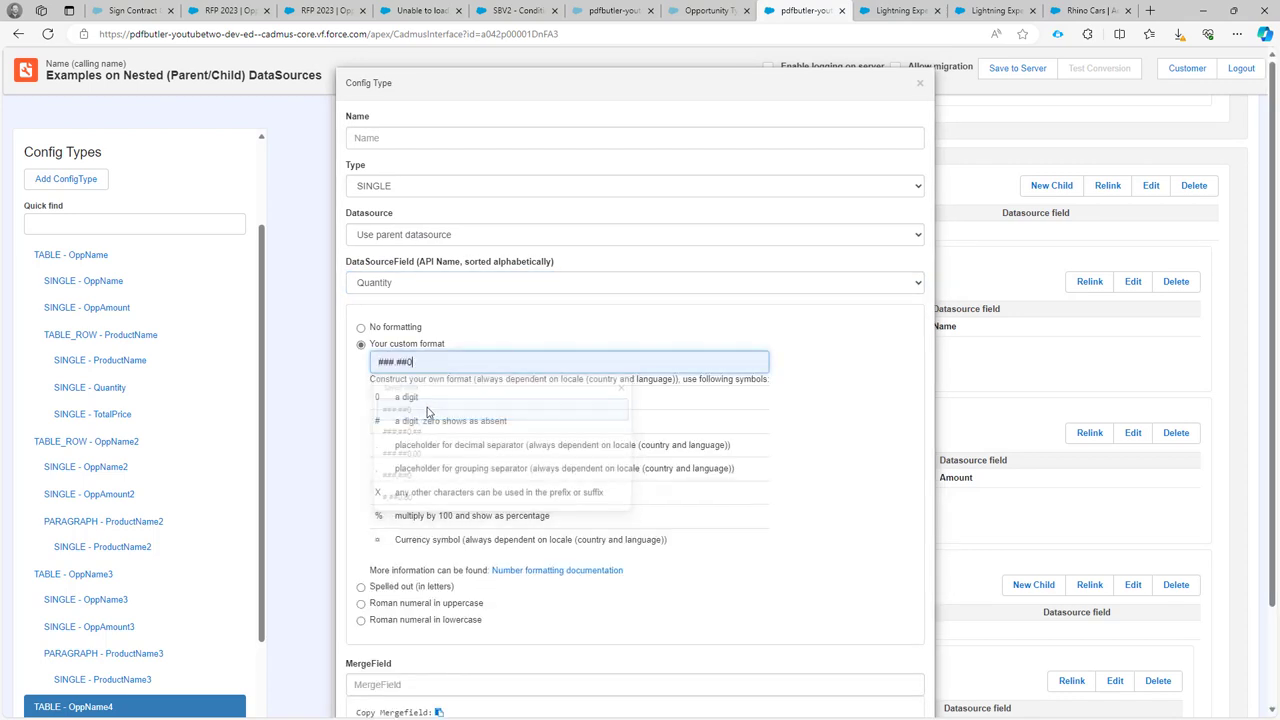
Assign the Quantity4 merge field to this child, accept it and continue with another new child
scroll(466, 569, "down", 1)
left_click(440, 563)
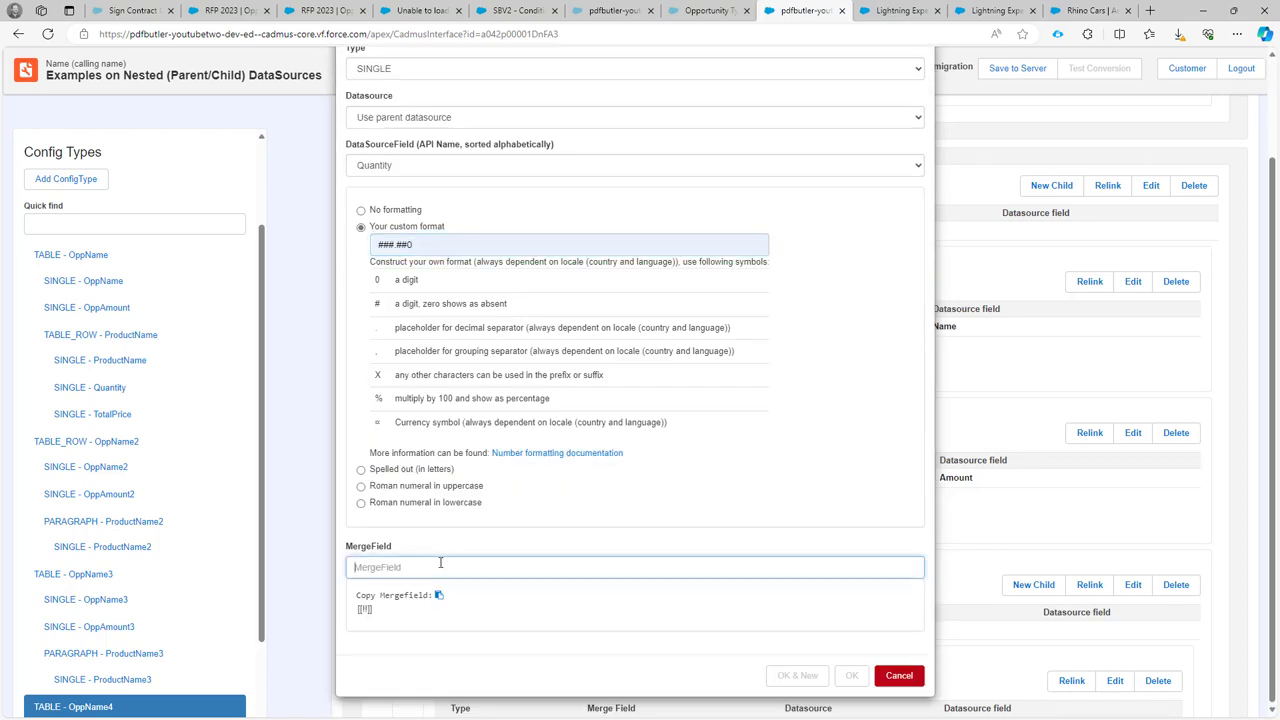
type("qu")
key("Down")
key("Return")
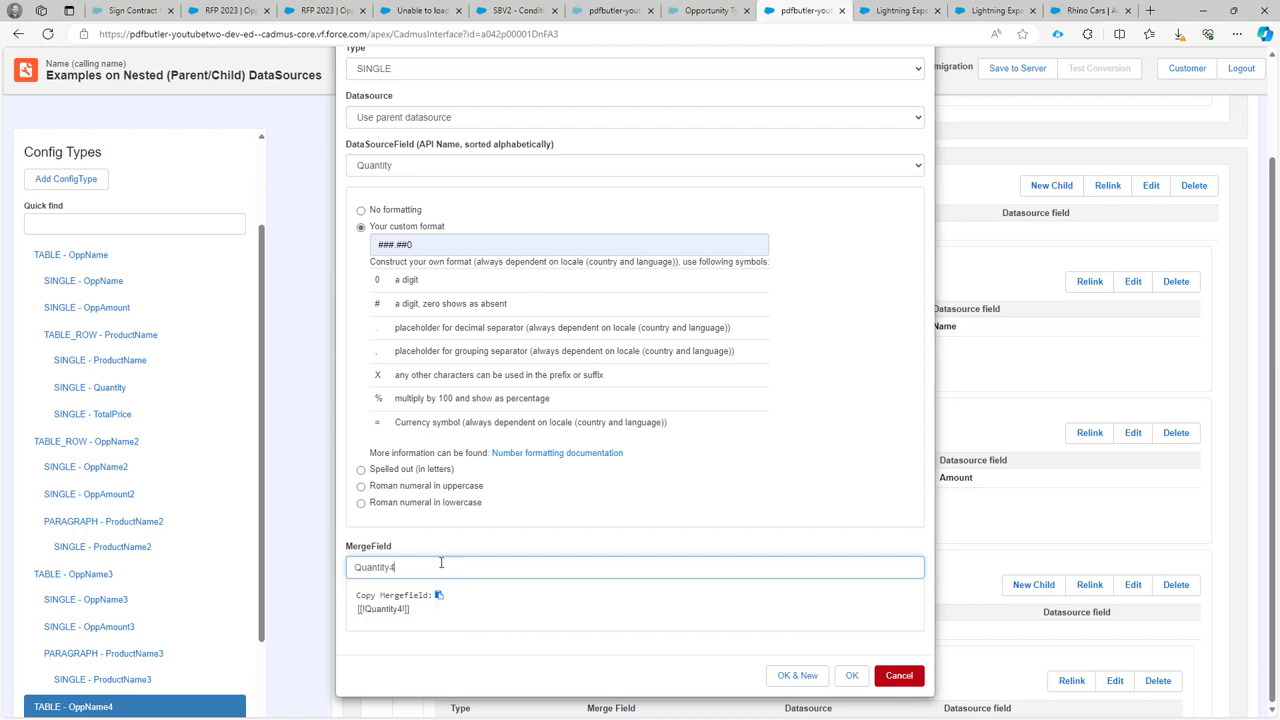
left_click(777, 676)
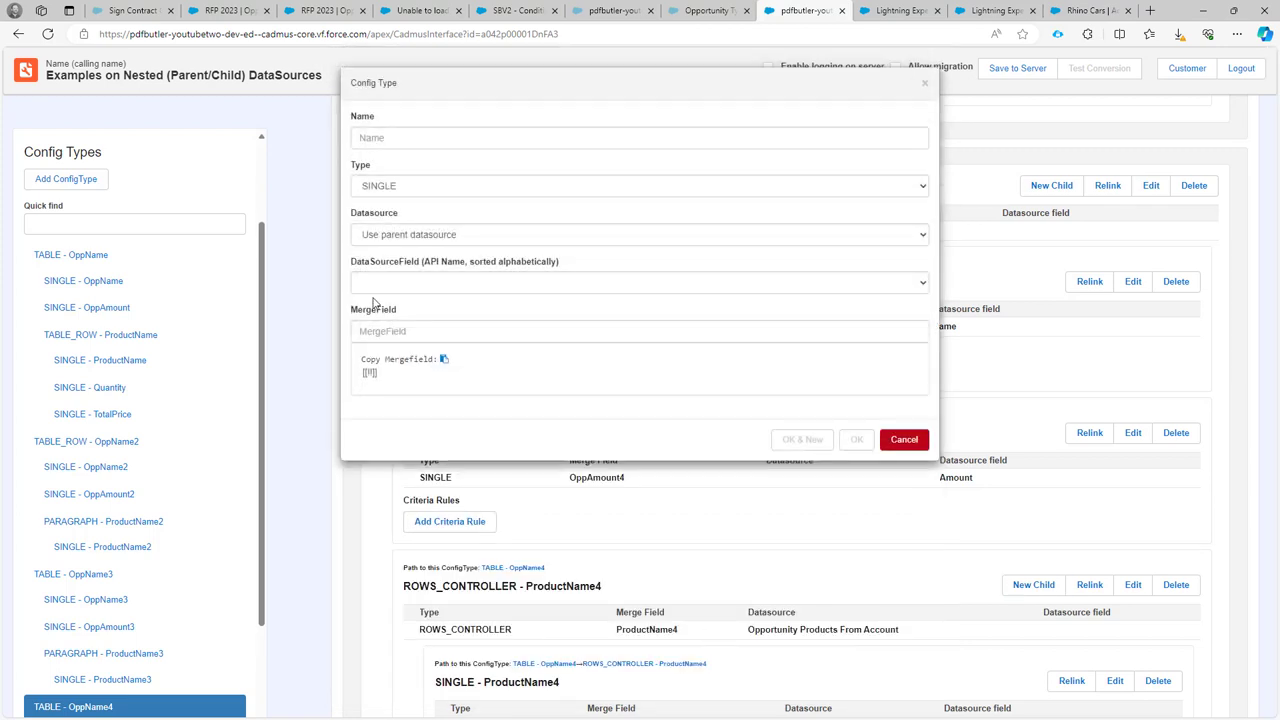
Map TotalPrice with locale-dependent currency formatting to the TotalPrice4 merge field in the new SINGLE child and accept it
left_click(399, 284)
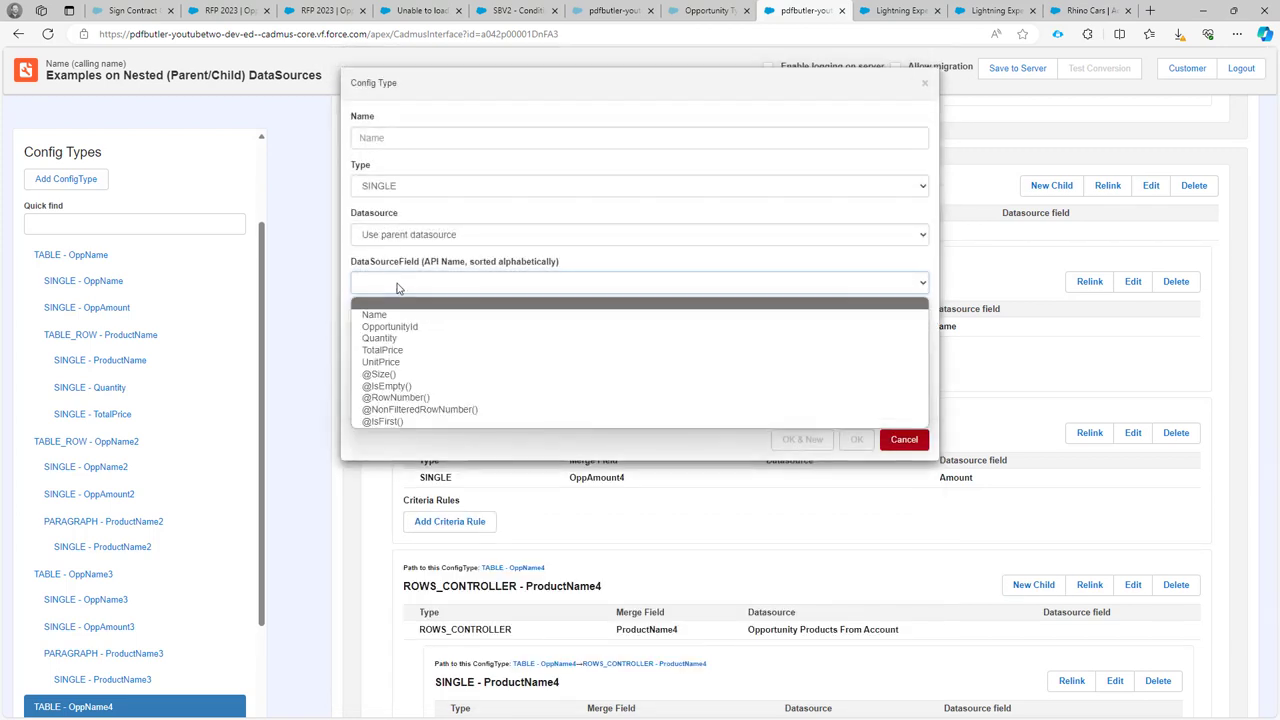
left_click(410, 352)
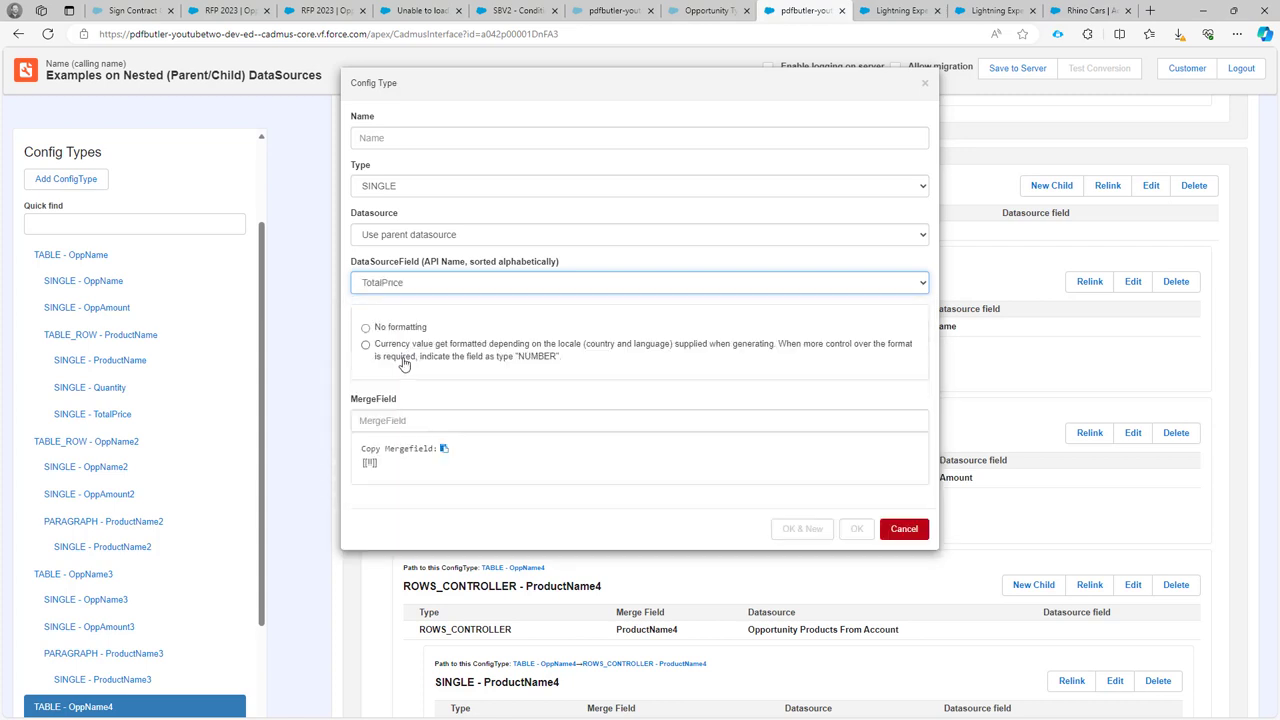
left_click(418, 421)
type("tot")
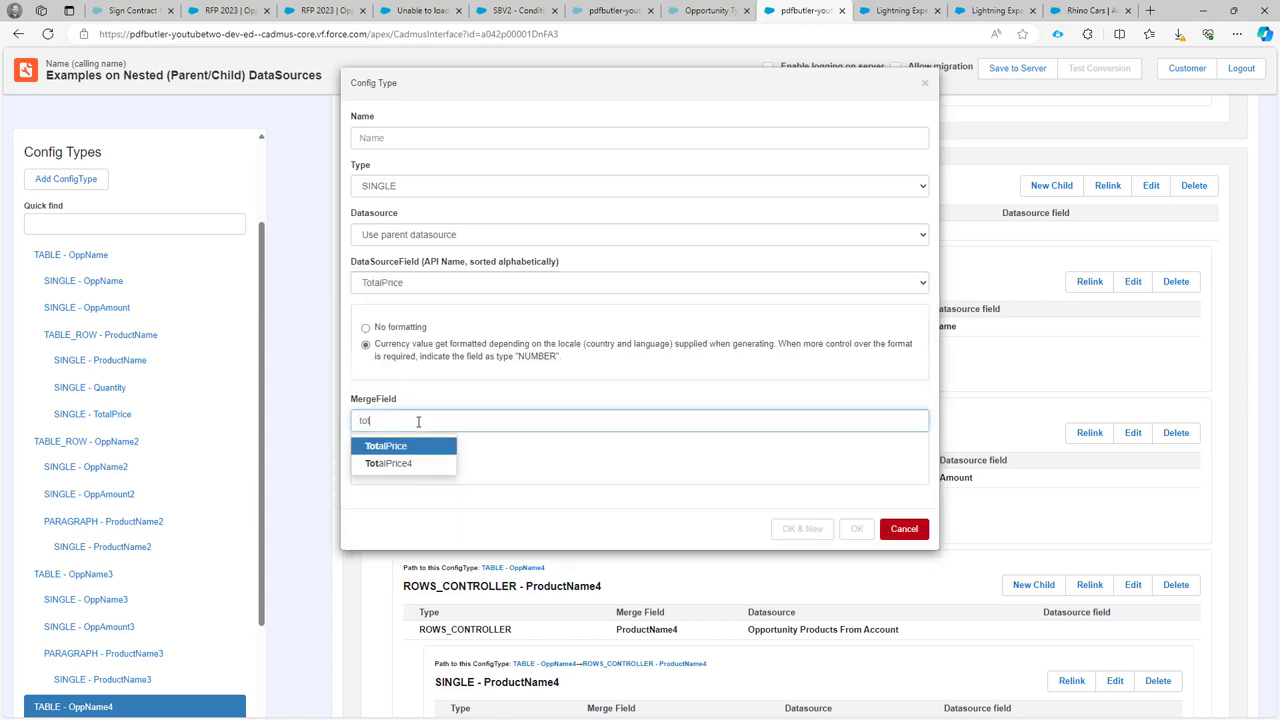
key("Down")
key("Return")
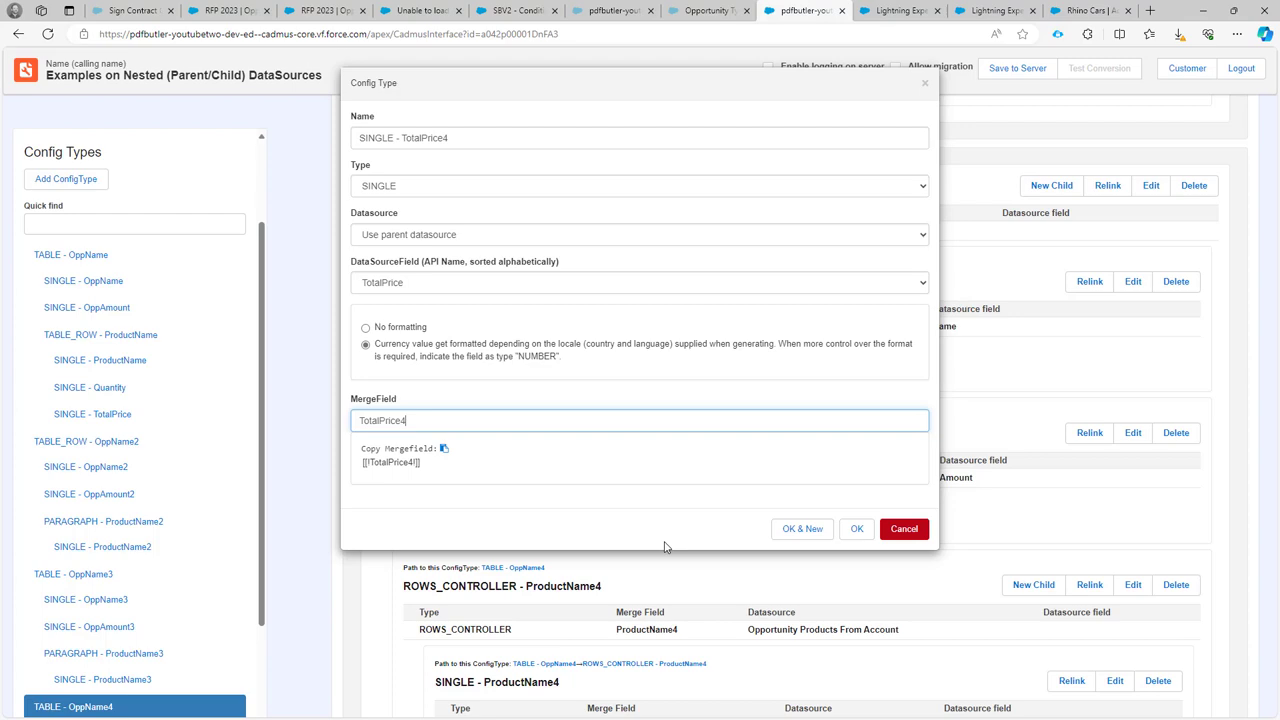
left_click(853, 530)
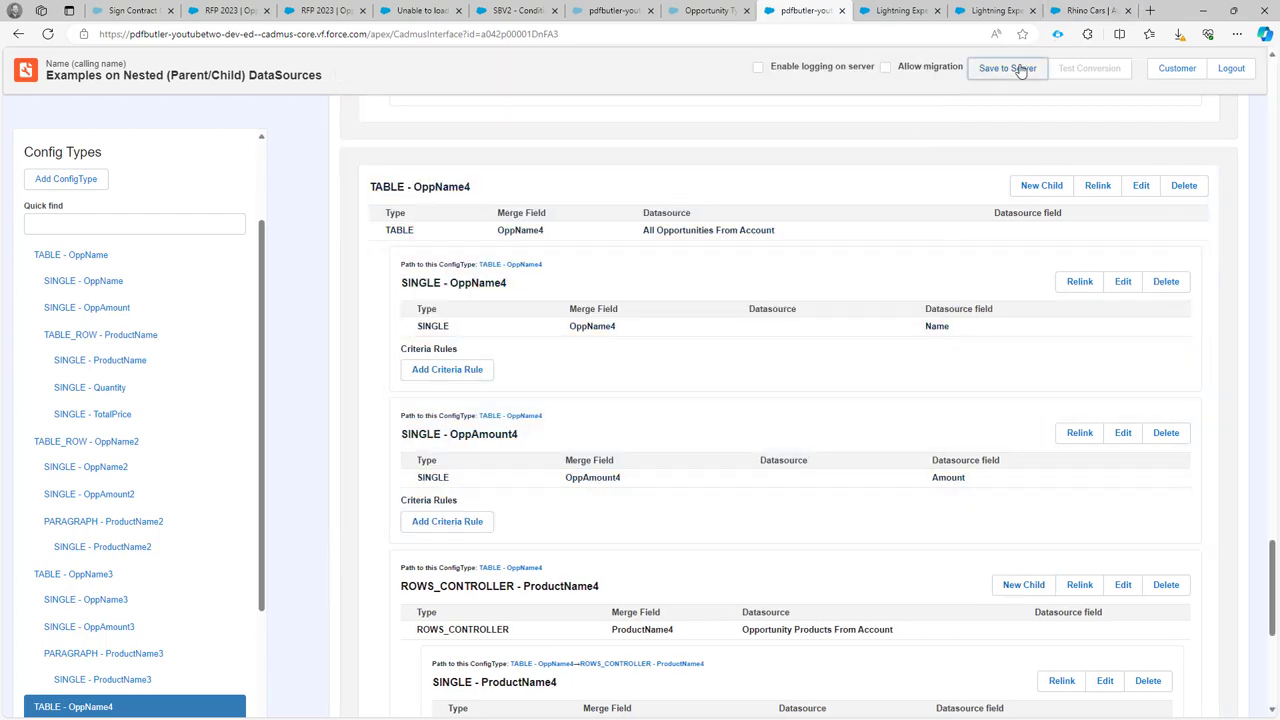
Save the configuration to the server and generate the Examples on Nested (Parent/Child) DataSources PDF preview from the Rhino Cars account
left_click(1008, 68)
left_click(1062, 11)
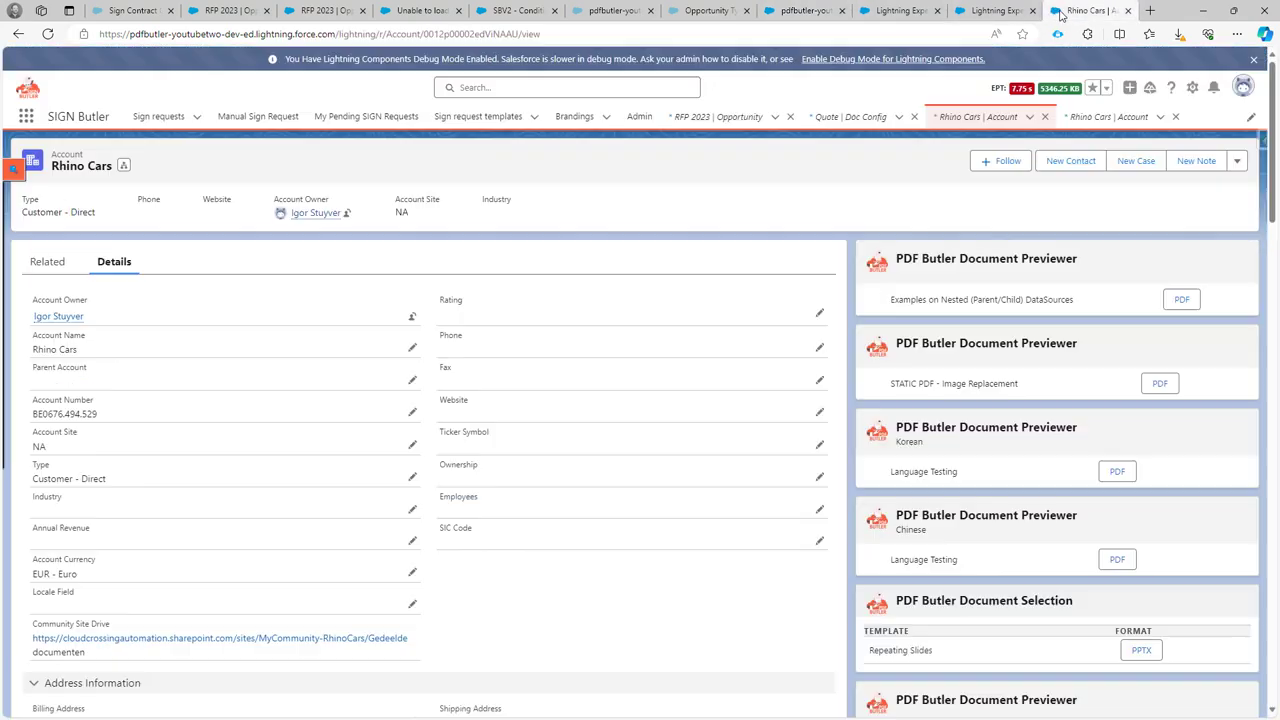
left_click(1182, 299)
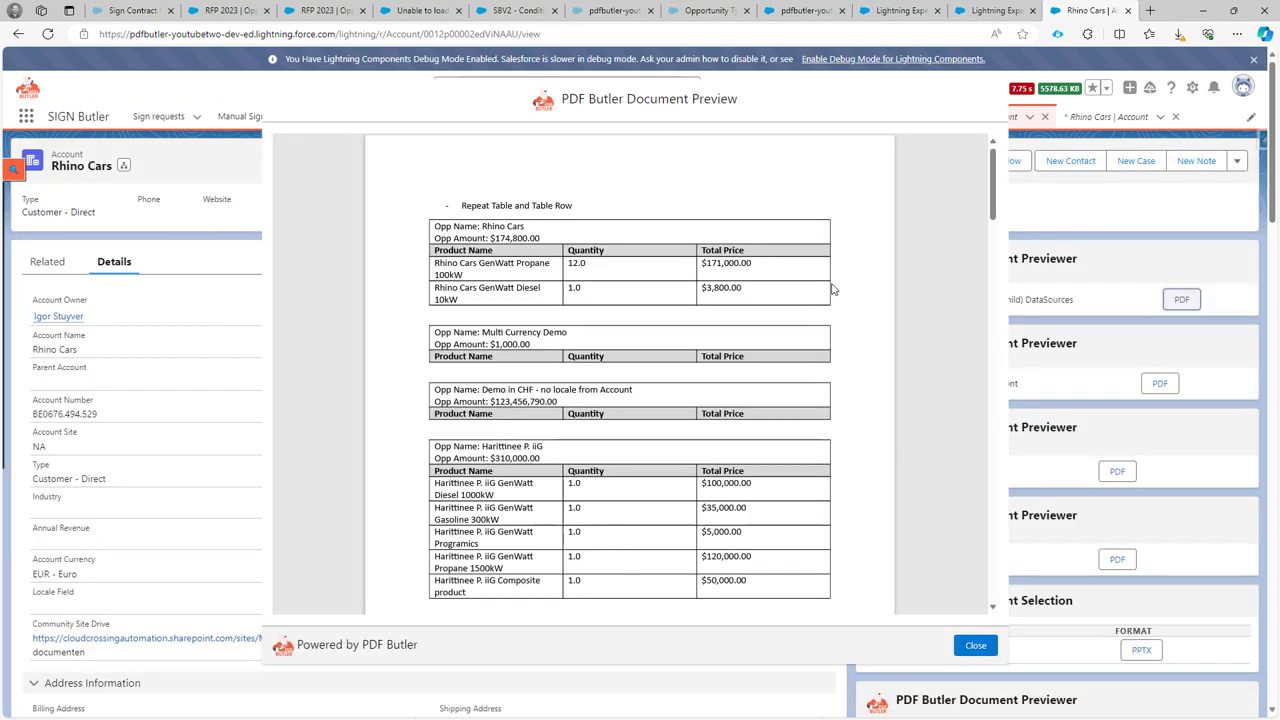
Examine the Repeat Table and Rows Controller section of the preview, checking how product and quantity rows repeat per opportunity
scroll(831, 289, "down", 6)
scroll(831, 289, "down", 10)
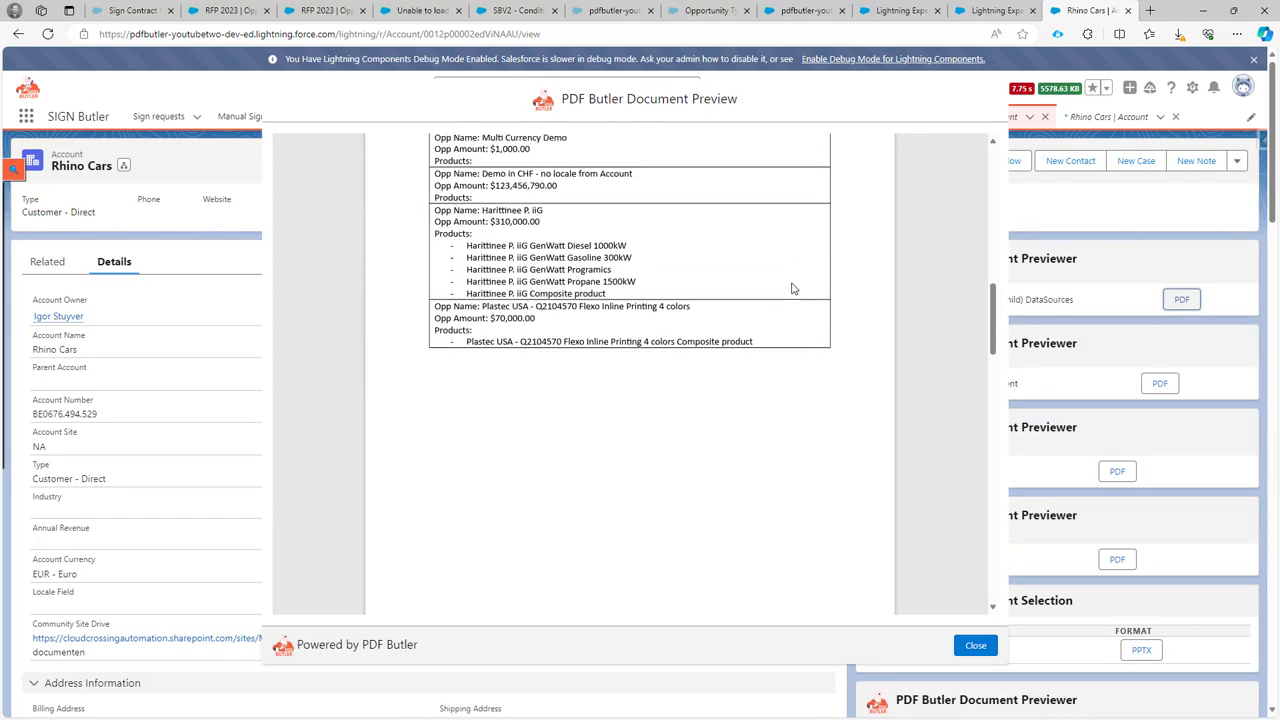
scroll(795, 290, "down", 5)
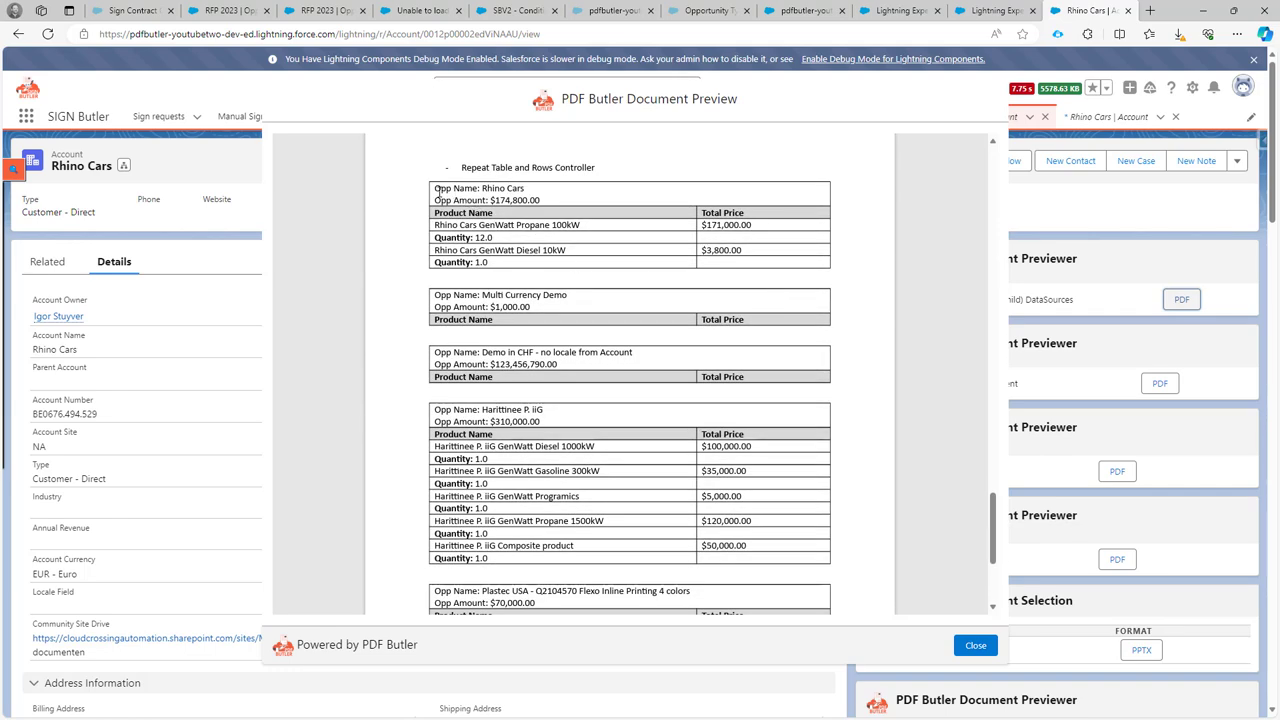
left_click_drag(436, 190, 471, 262)
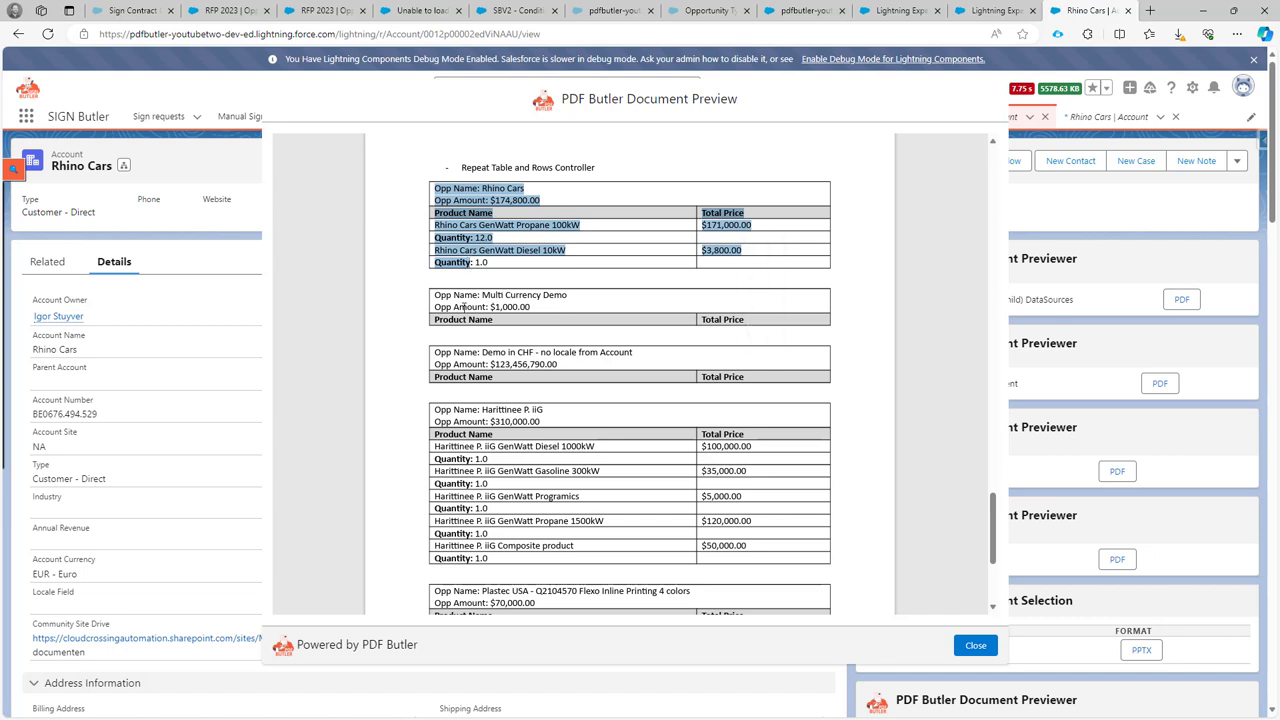
left_click(450, 234)
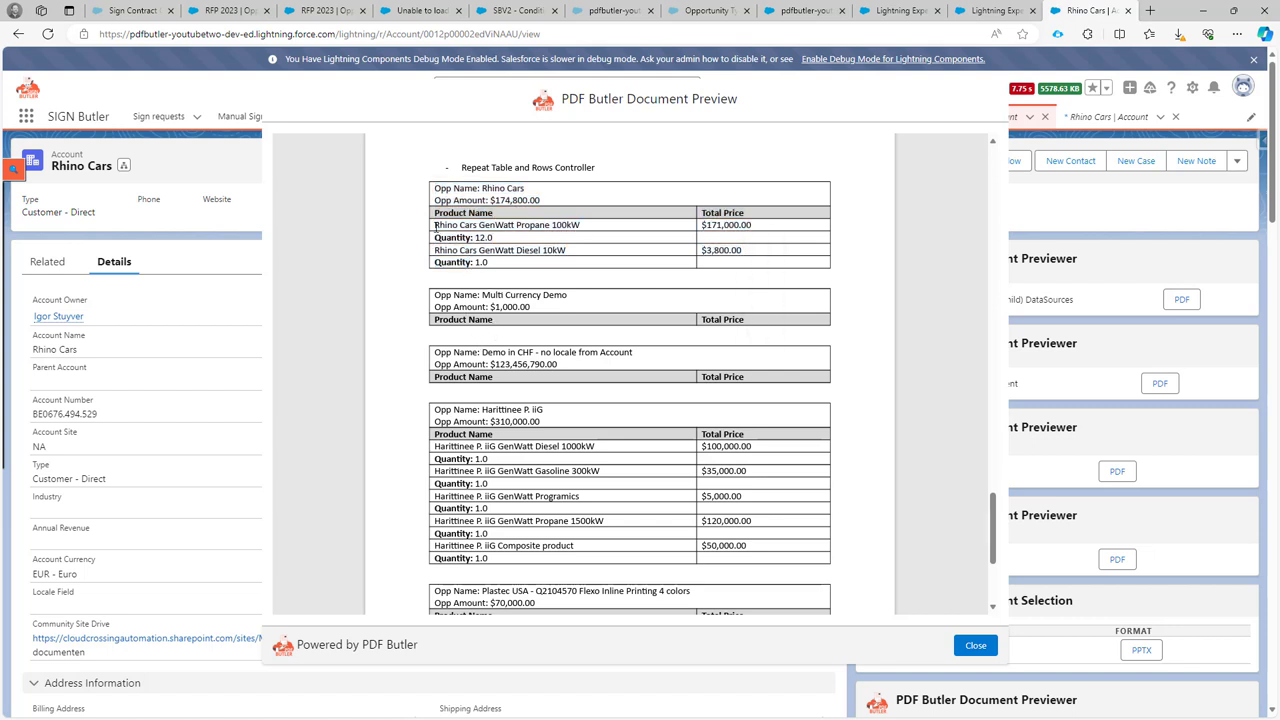
left_click_drag(437, 226, 494, 265)
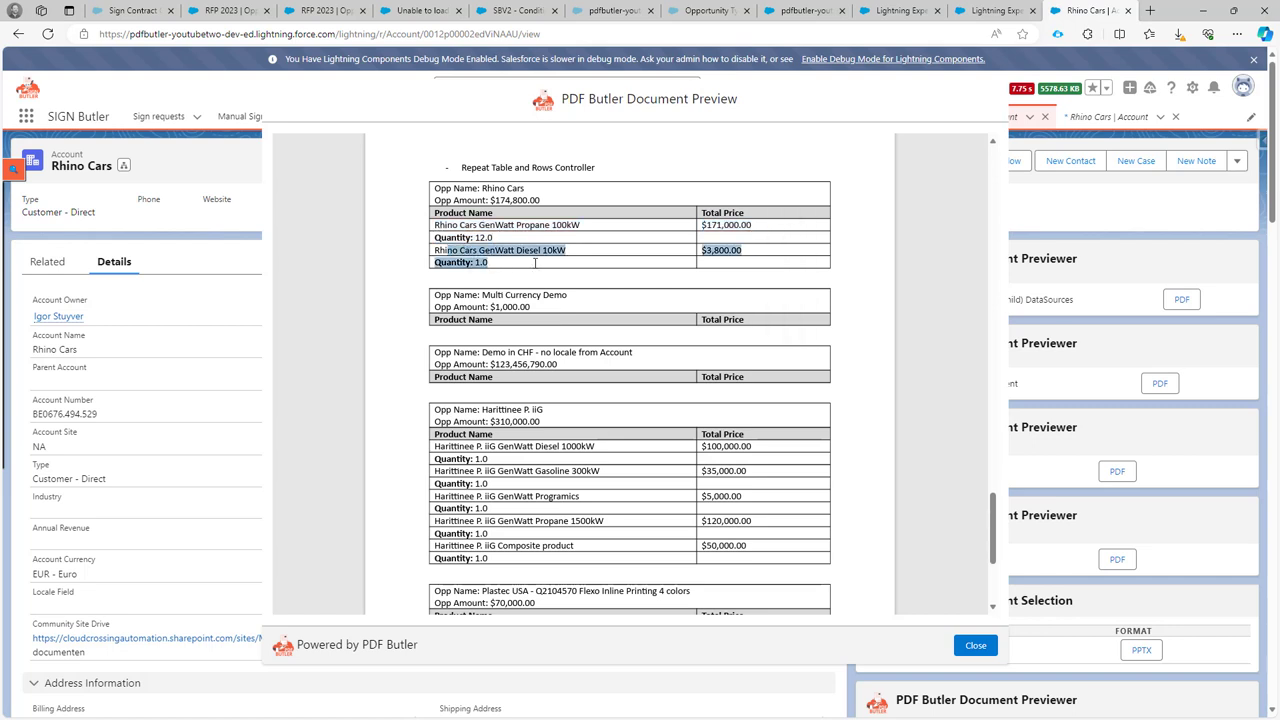
scroll(558, 280, "down", 1)
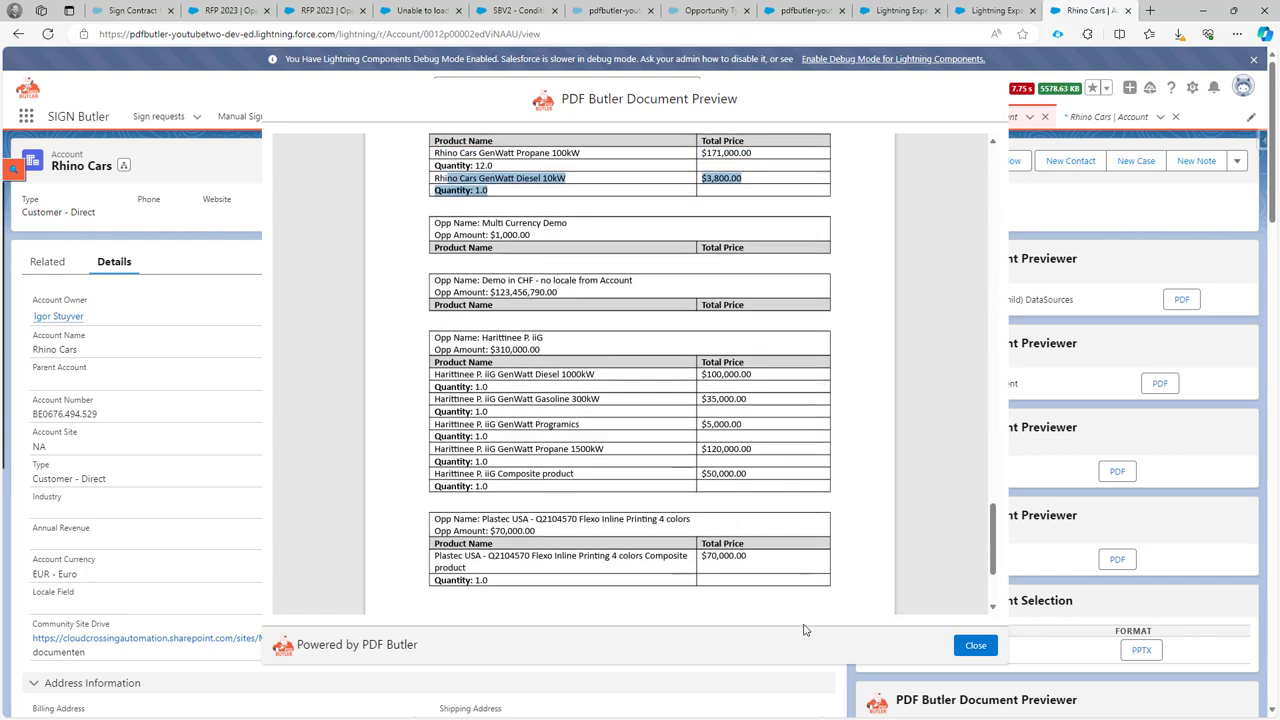